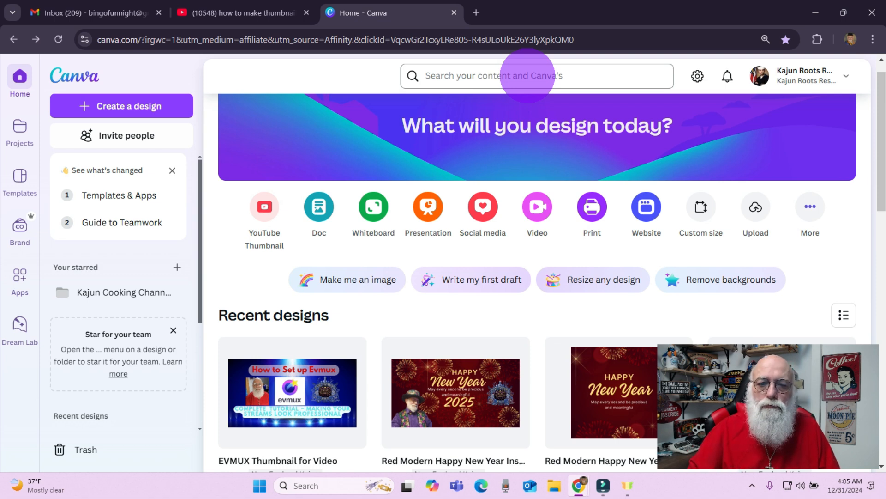
Step: Create a new blank YouTube Thumbnail design at 1280 × 720 px
left_click(528, 75)
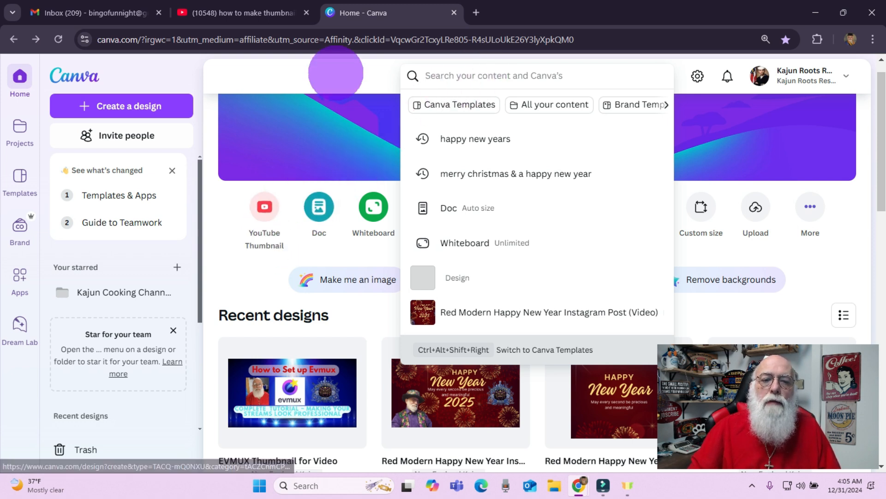
left_click(337, 73)
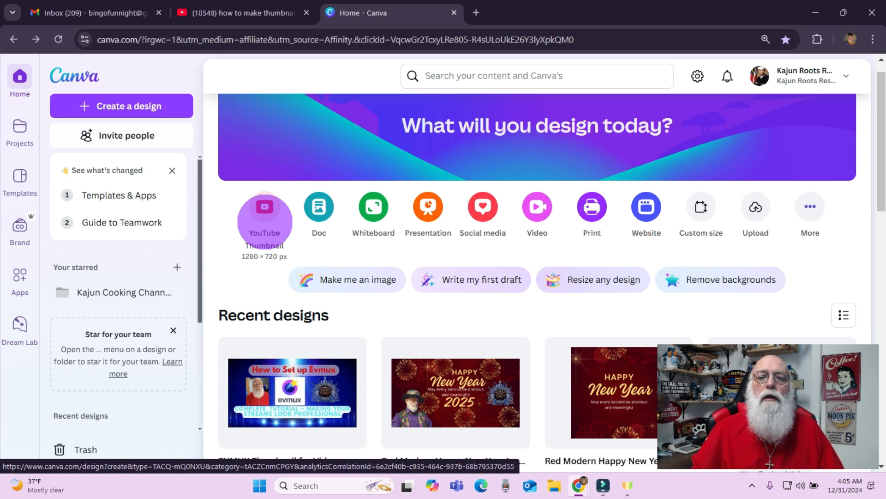
left_click(265, 218)
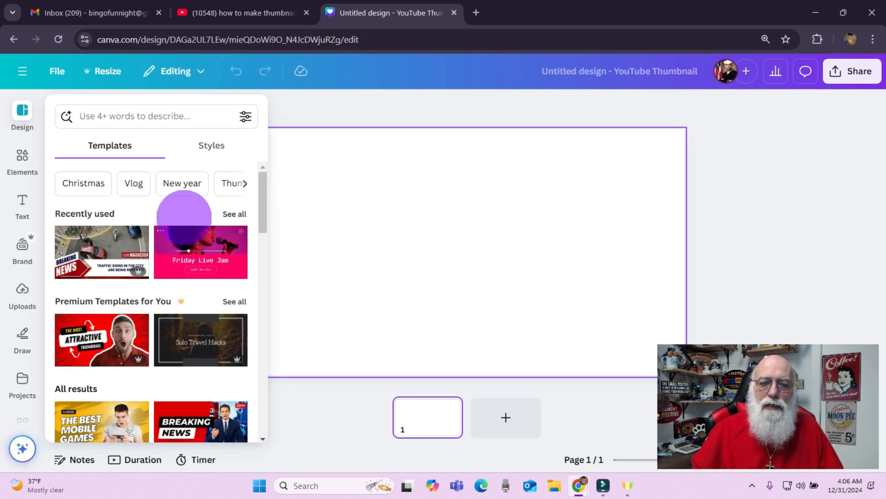
Step: Browse the suggested YouTube thumbnail templates
scroll(184, 217, "down", 5)
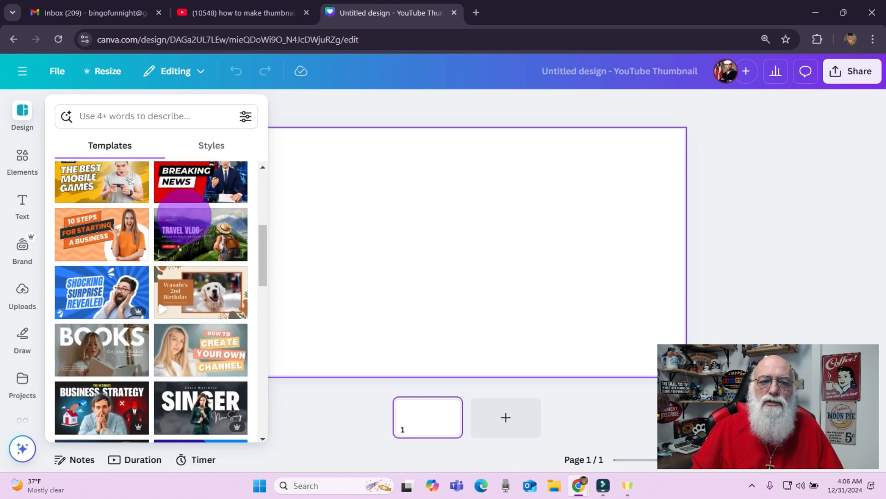
scroll(183, 216, "down", 8)
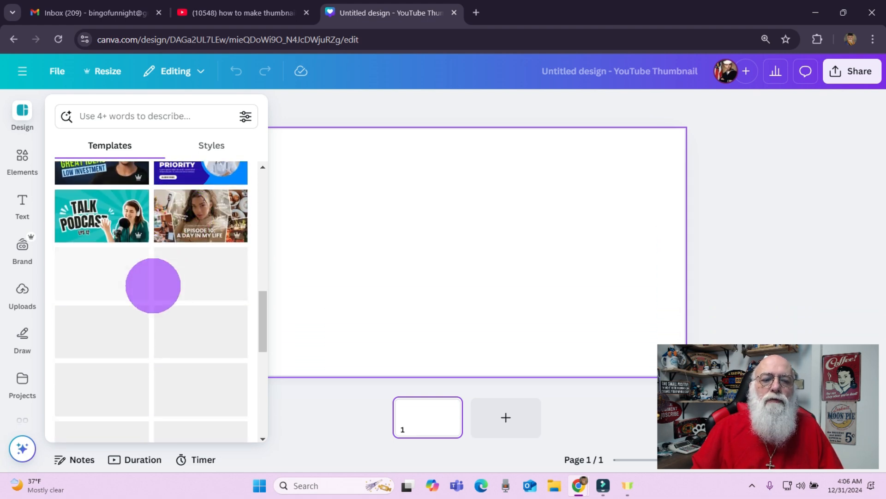
scroll(153, 285, "up", 13)
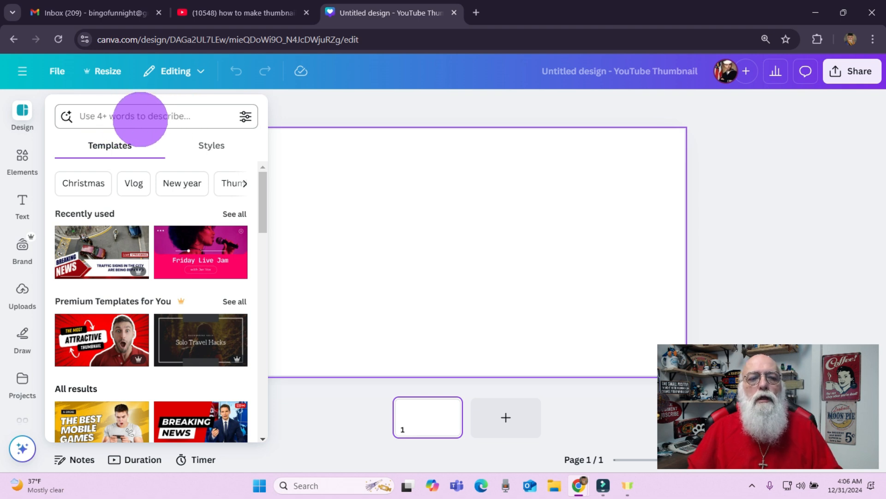
Step: Search the design templates for "bingo" and check the Styles options as well
left_click(125, 117)
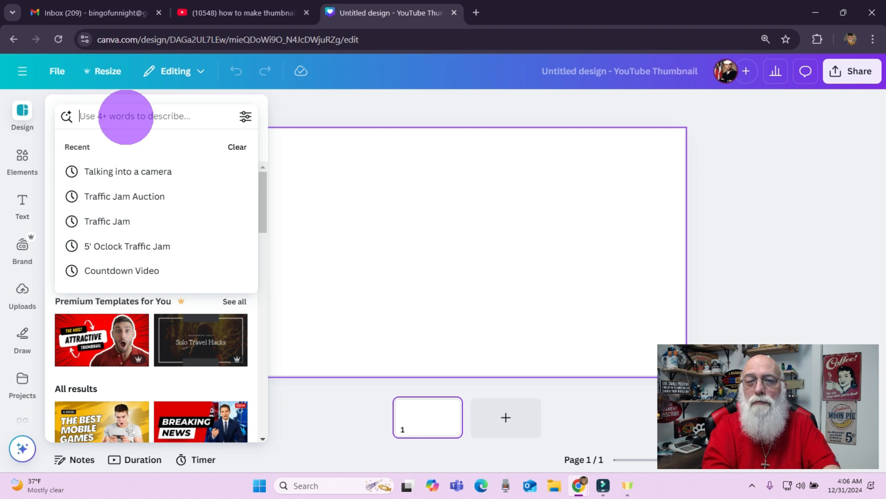
type("bin")
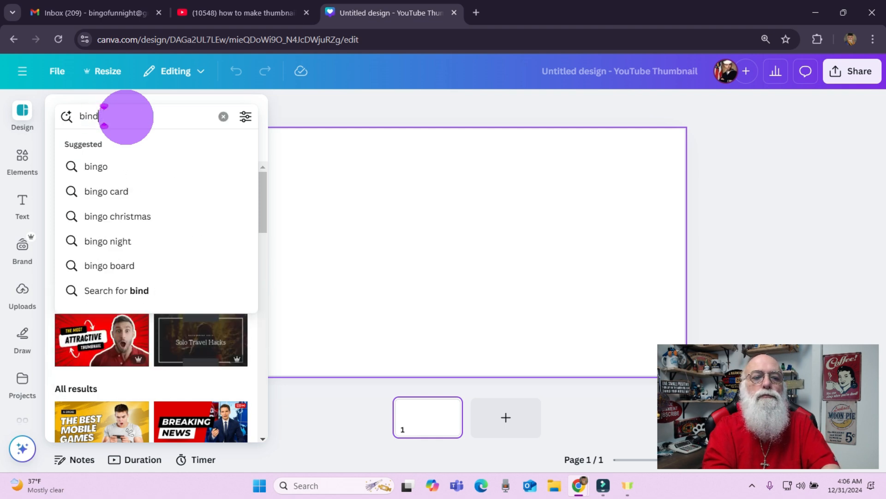
type("go")
key("Return")
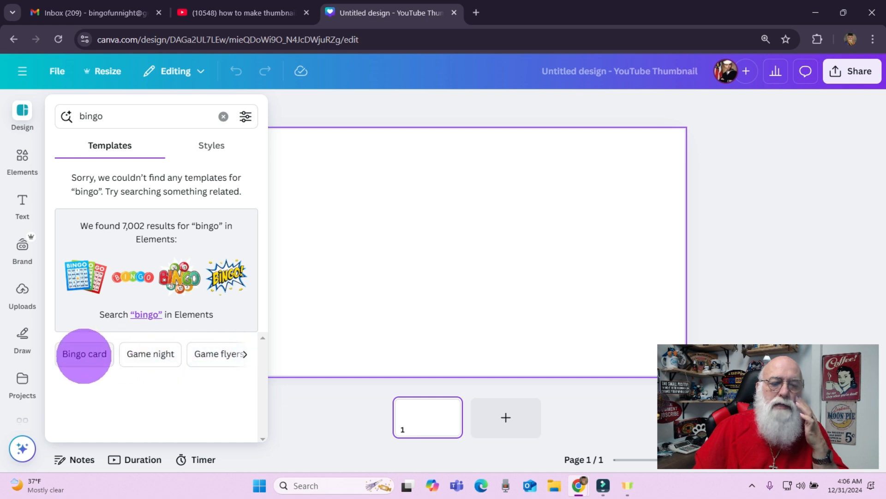
left_click(214, 146)
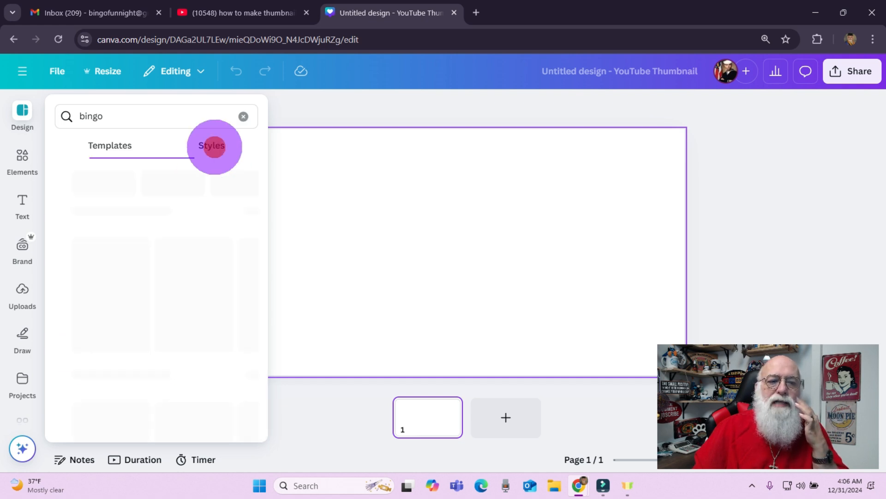
left_click(110, 148)
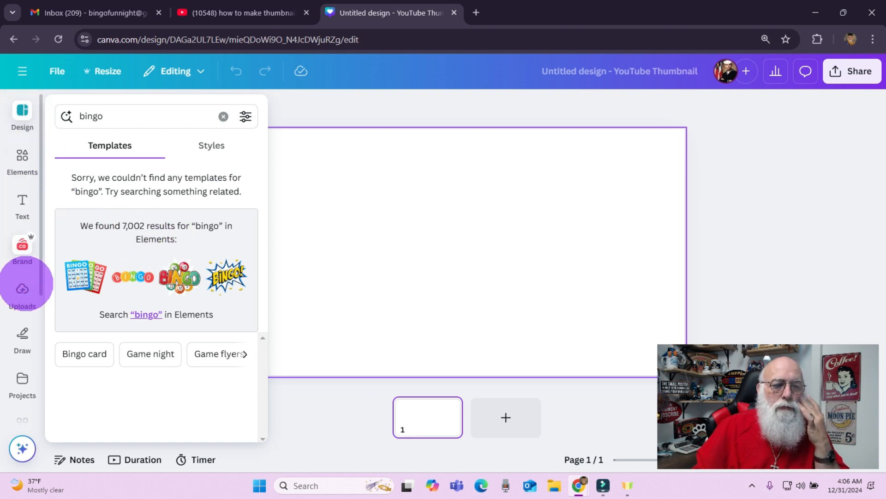
Step: Look over the editor's tool categories and open the Elements library
scroll(21, 325, "down", 3)
scroll(21, 325, "down", 1)
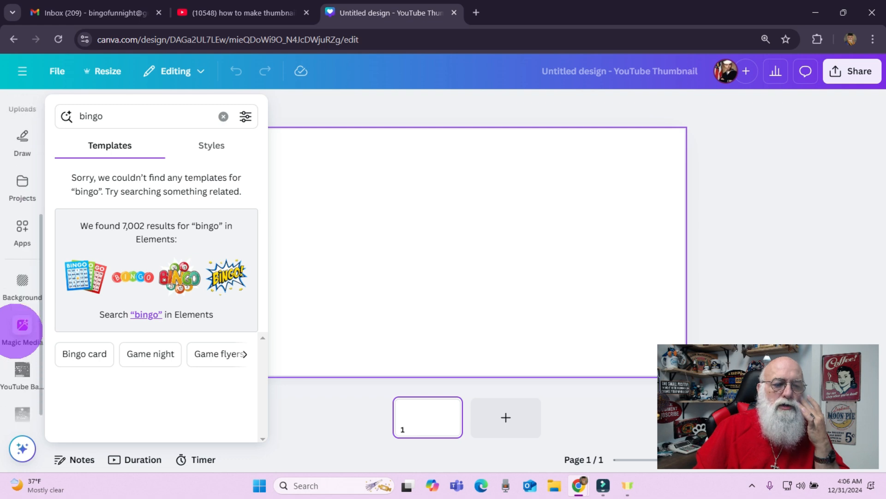
scroll(20, 319, "up", 4)
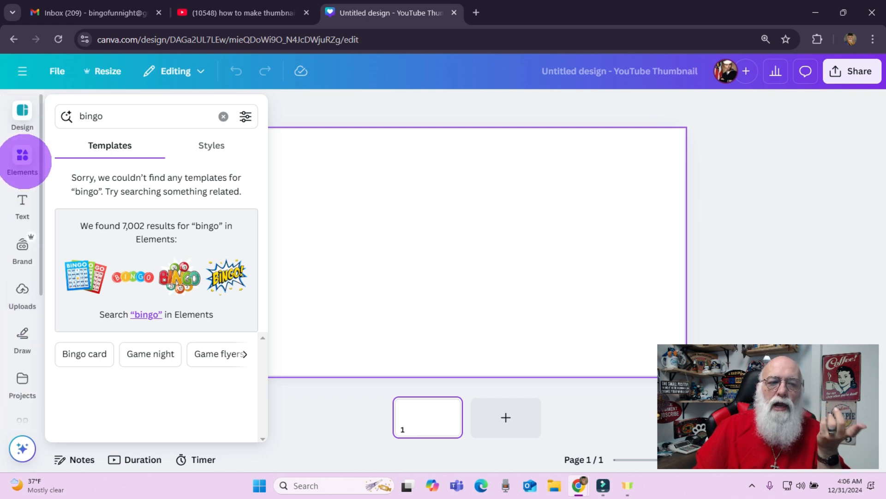
left_click(23, 150)
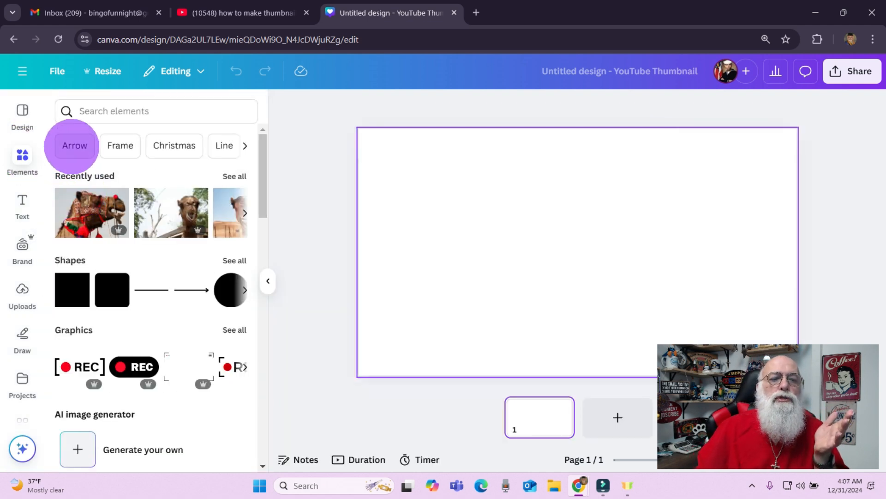
Step: Examine the text options, including default text styles, dynamic text, font combinations and text apps
left_click(22, 203)
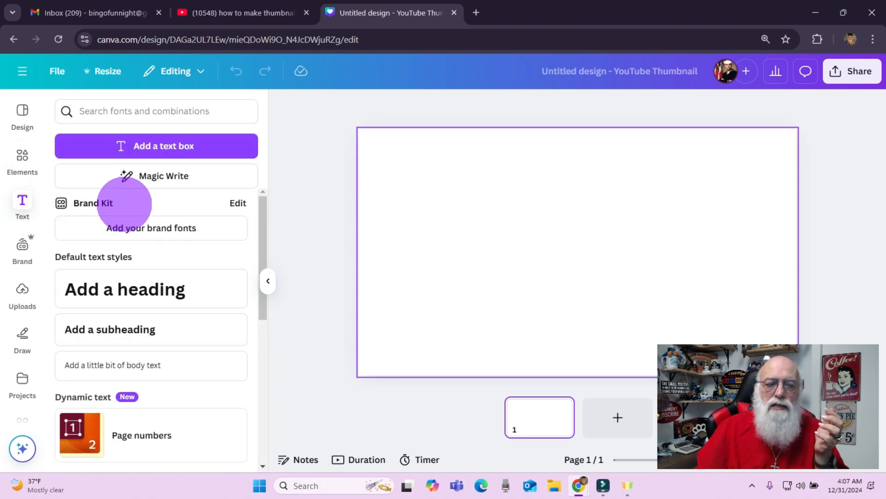
scroll(148, 202, "down", 6)
scroll(144, 200, "down", 2)
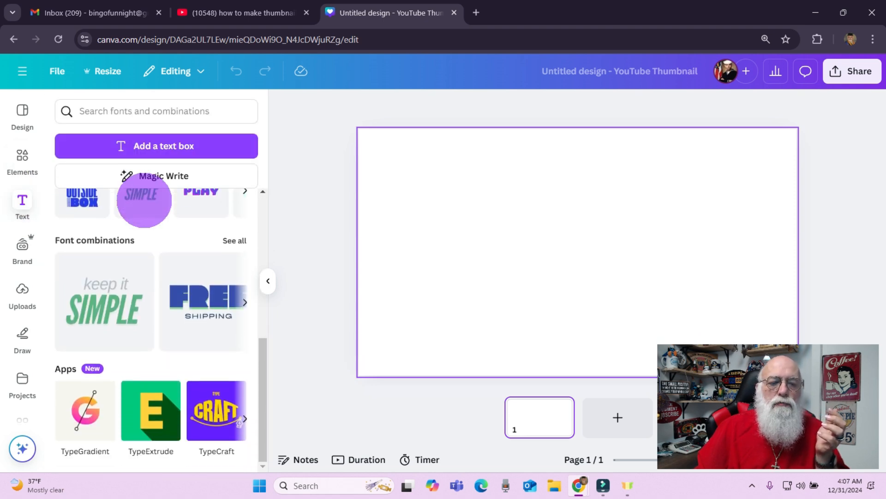
scroll(144, 200, "up", 8)
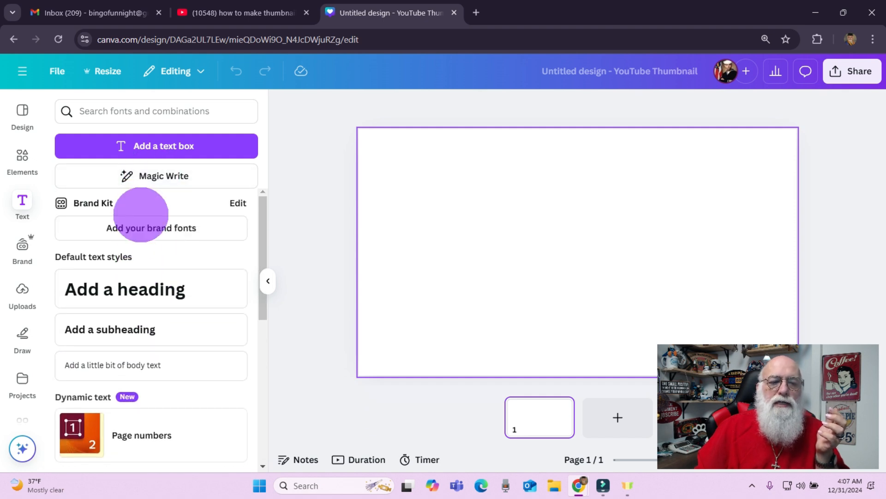
scroll(135, 246, "down", 5)
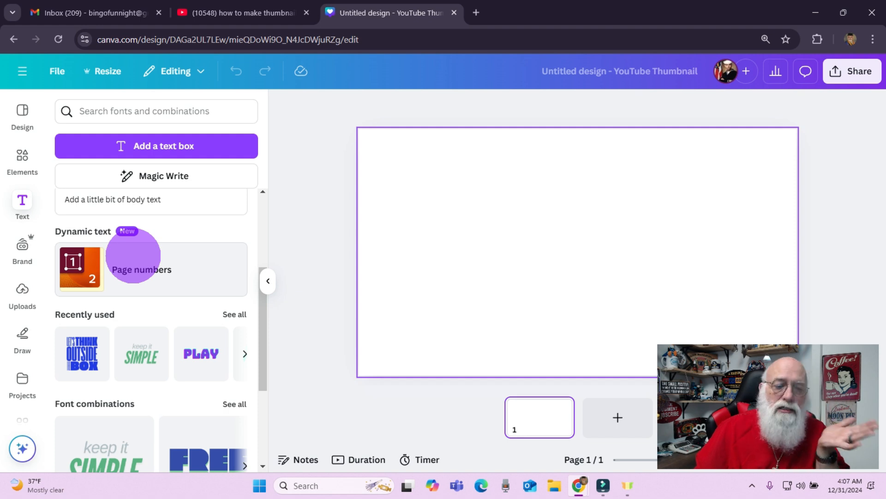
scroll(134, 249, "down", 4)
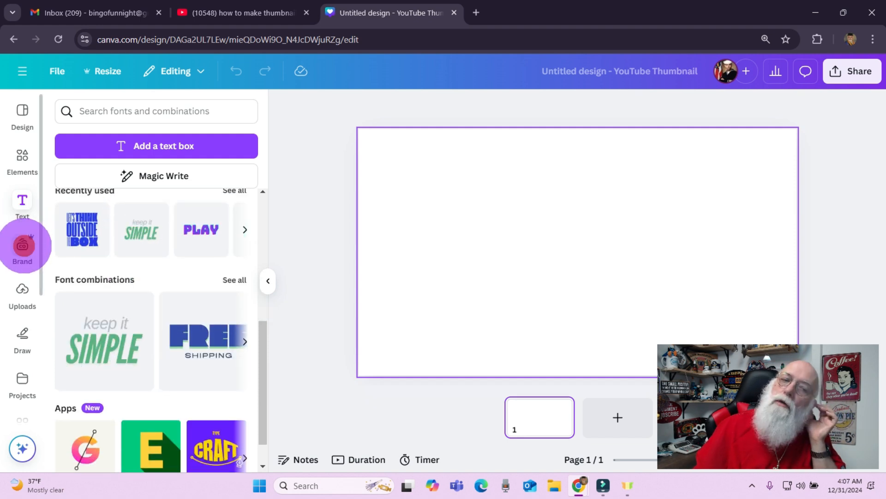
Step: Review the Brand Kit's logos, colors and fonts, and view the uploaded images
left_click(23, 245)
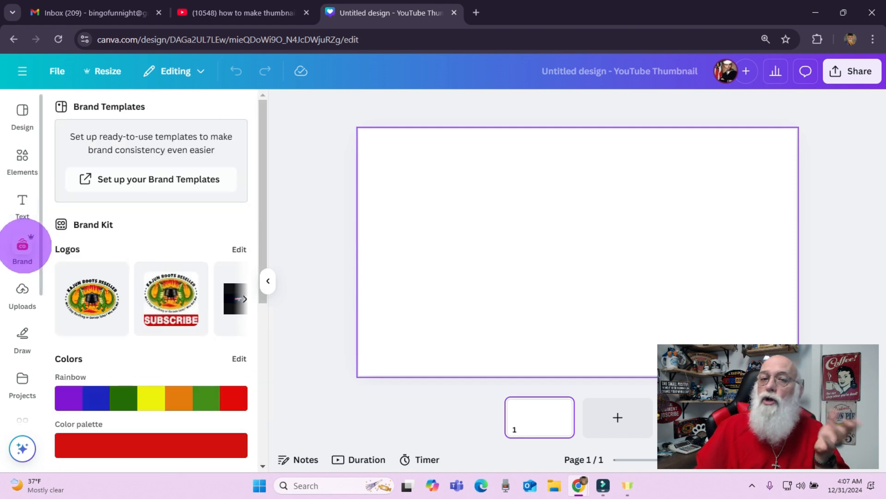
scroll(121, 265, "down", 5)
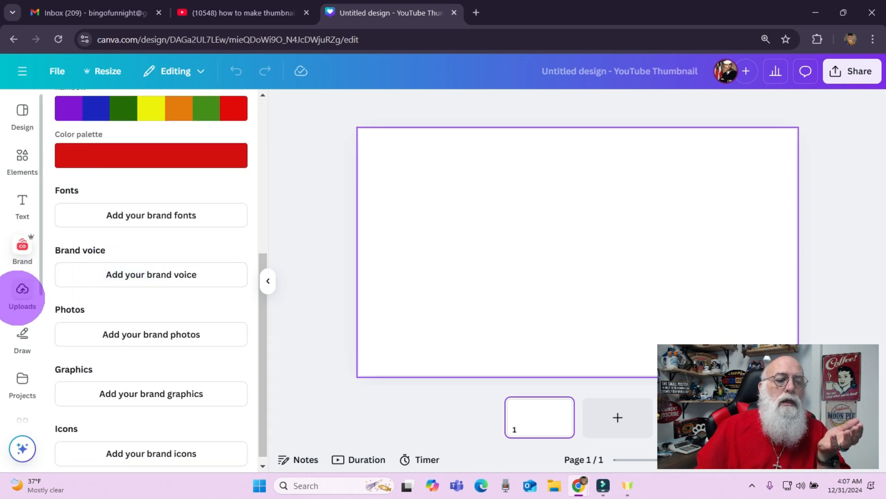
left_click(21, 291)
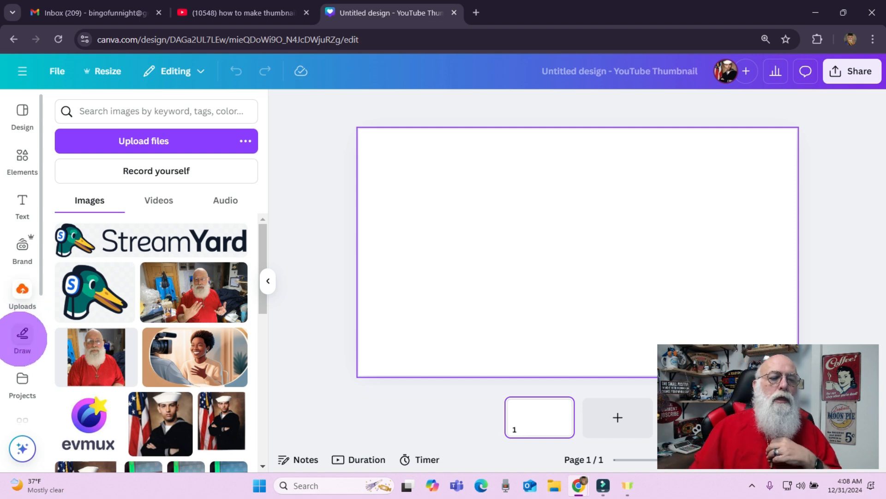
Step: View the drawing tools and look through the saved designs and folders in Projects
left_click(22, 337)
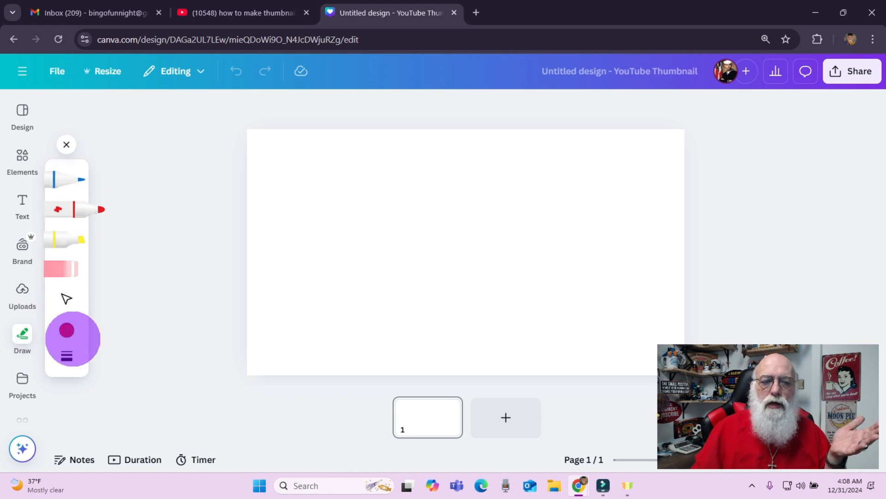
scroll(21, 320, "down", 2)
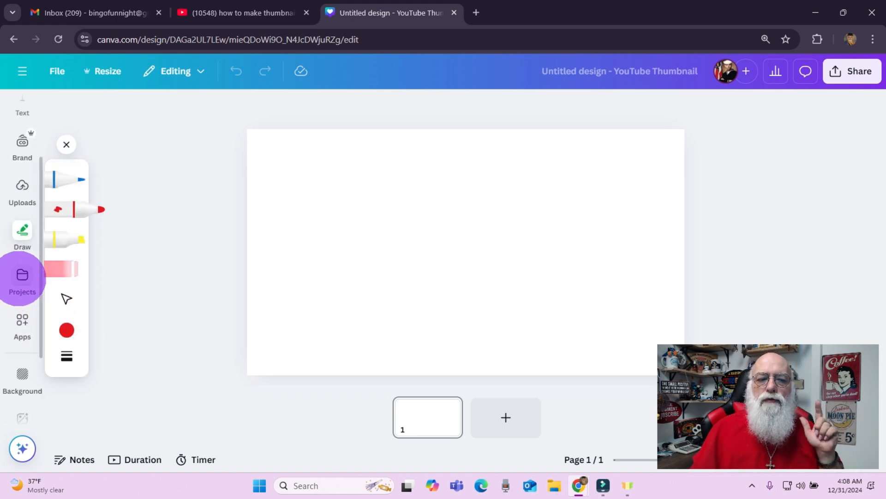
left_click(23, 277)
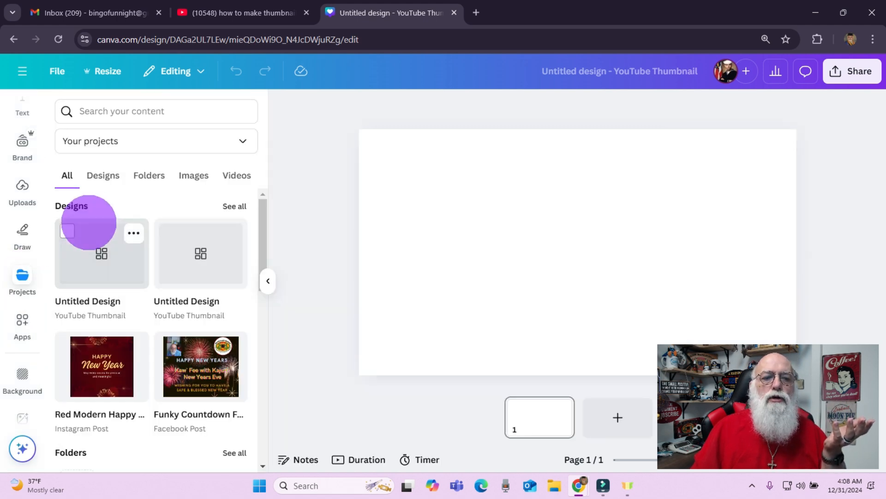
scroll(115, 217, "down", 3)
scroll(117, 220, "down", 1)
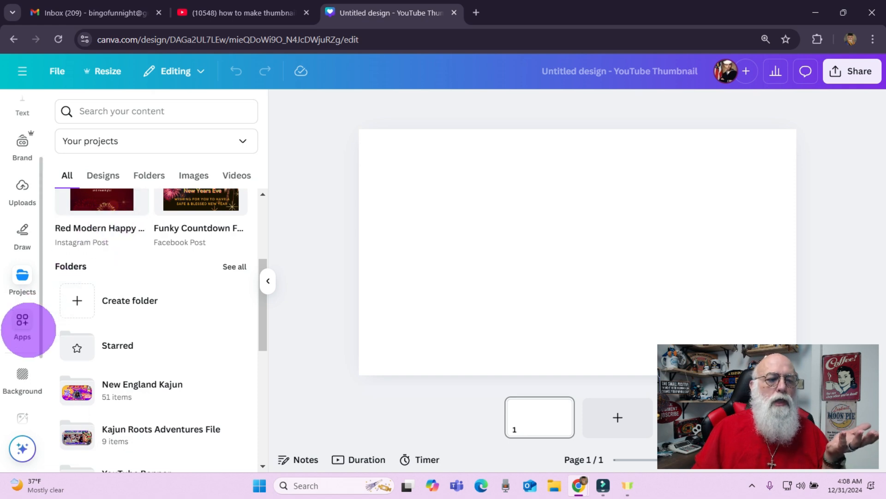
Step: Browse the background library's categories, such as landscapes, patterns, gradients, abstract and textures, for the blank thumbnail
scroll(24, 323, "down", 1)
left_click(24, 330)
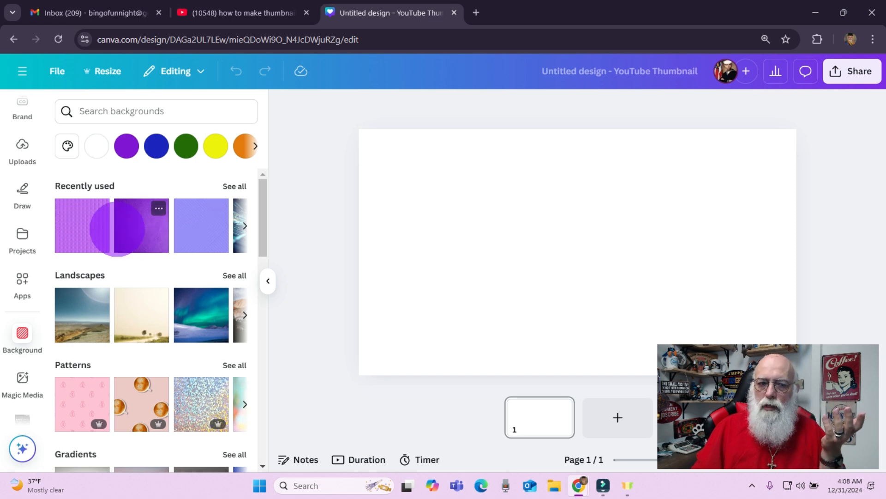
scroll(116, 230, "down", 1)
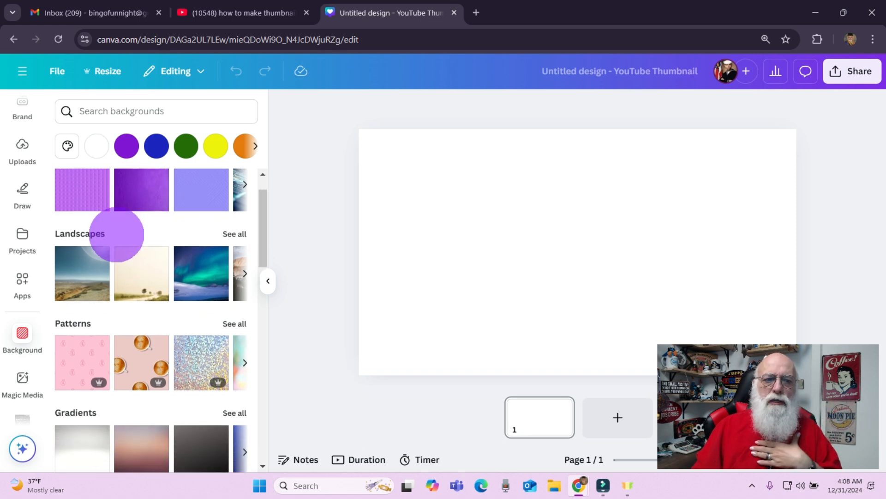
scroll(117, 234, "down", 3)
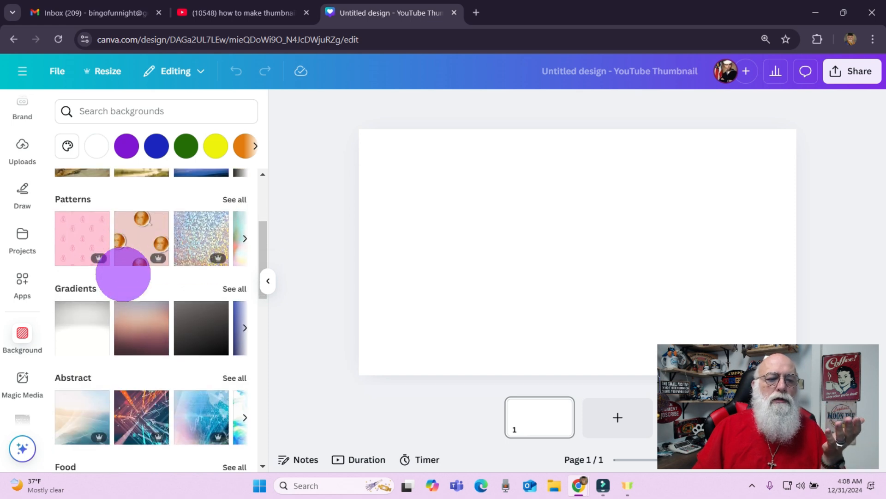
scroll(122, 274, "down", 2)
scroll(123, 274, "down", 2)
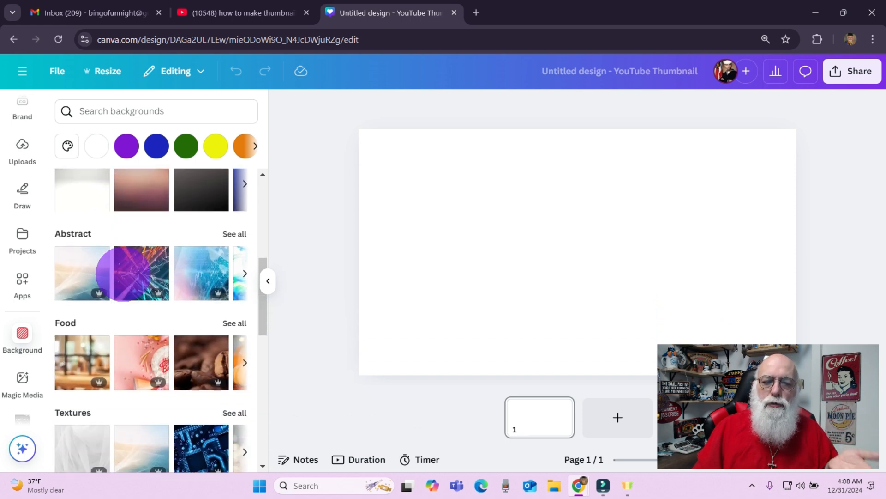
scroll(123, 273, "down", 2)
scroll(123, 274, "down", 6)
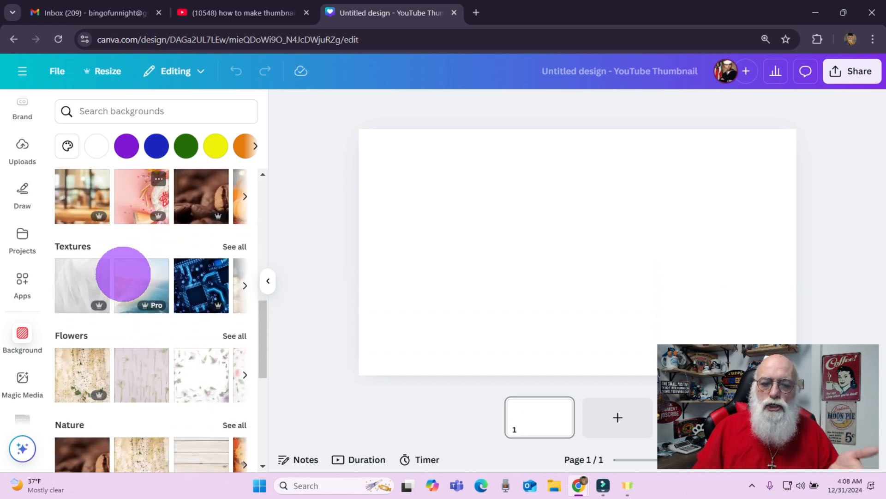
scroll(123, 274, "down", 2)
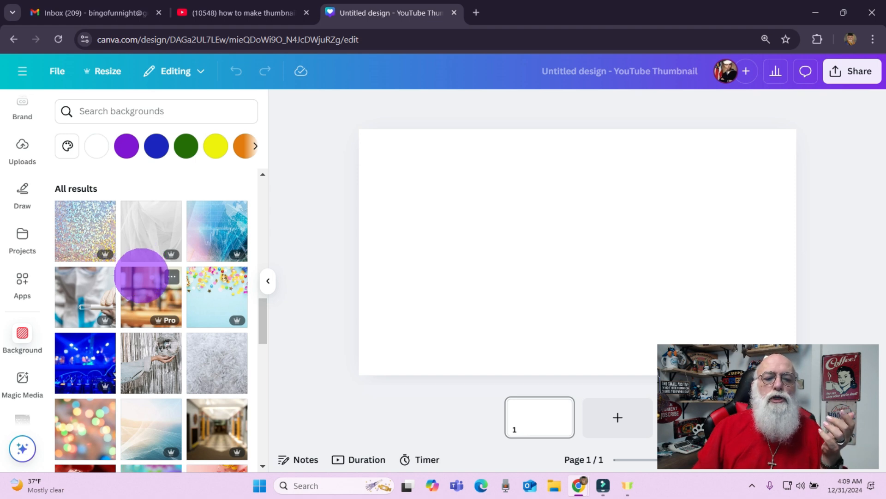
scroll(141, 272, "down", 1)
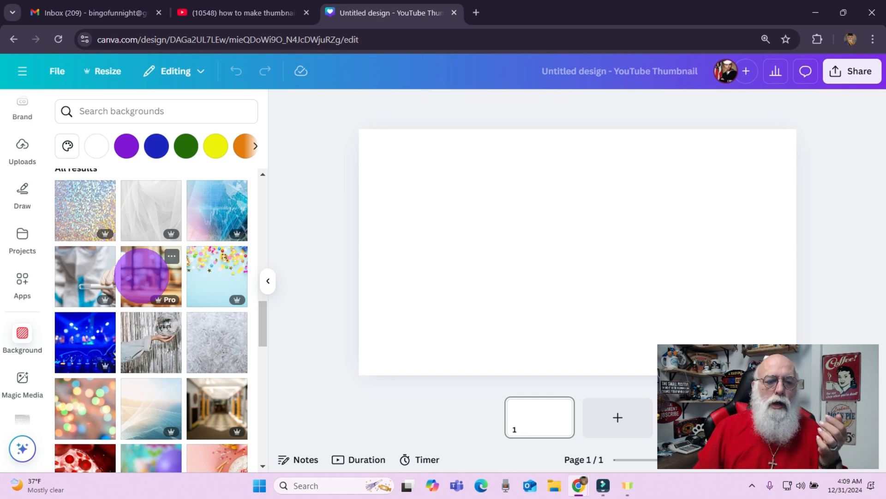
scroll(141, 276, "up", 10)
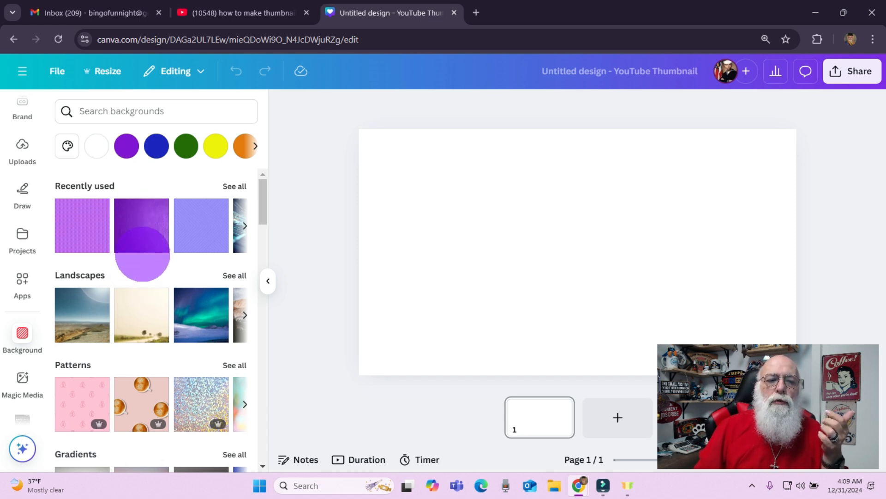
scroll(142, 254, "down", 1)
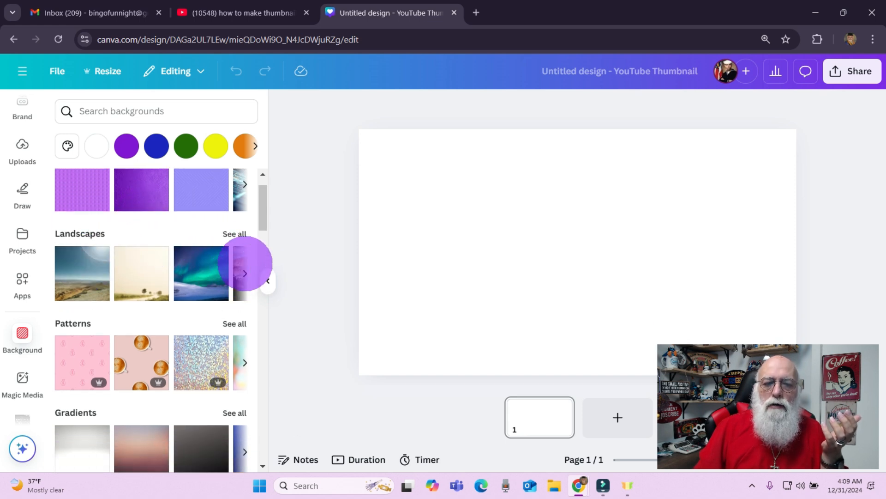
Step: Try several Landscapes backgrounds on the thumbnail, finishing with the pale, misty rocky coastline photo
left_click(235, 233)
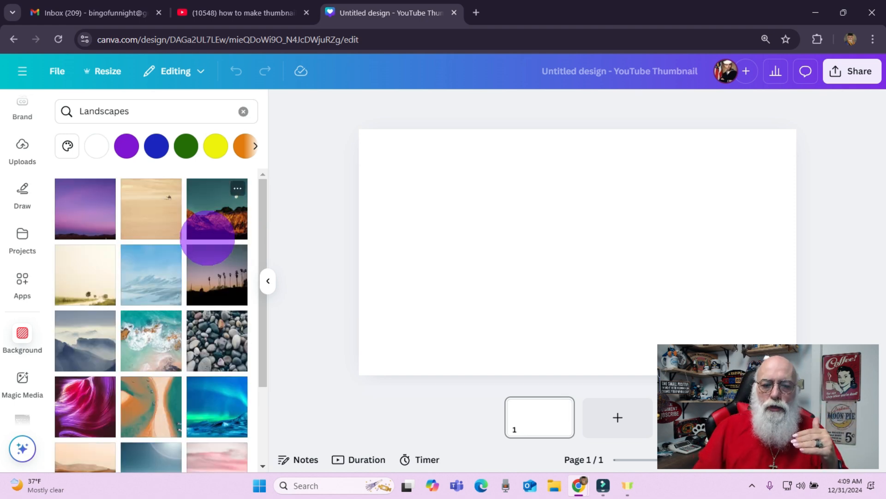
left_click(152, 276)
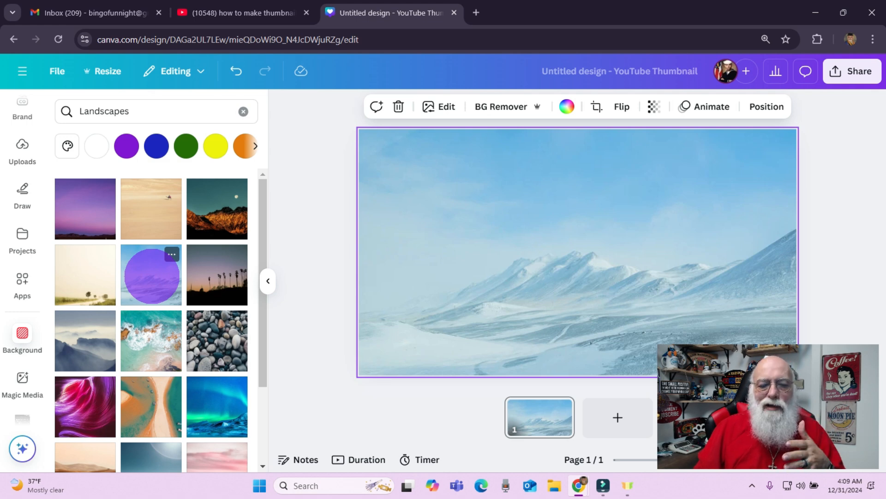
left_click(83, 407)
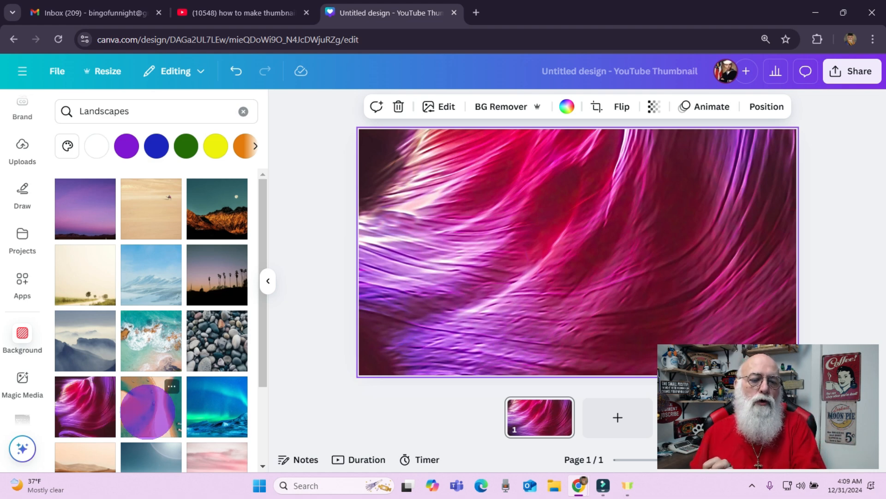
left_click(148, 411)
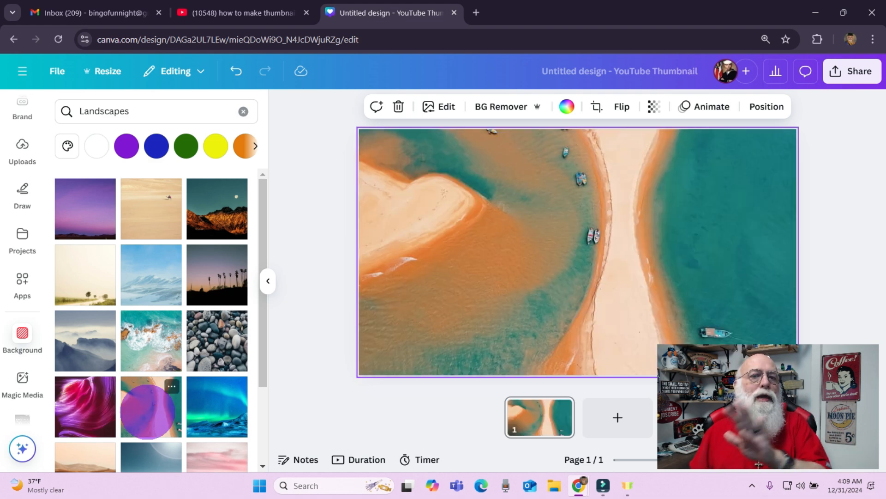
scroll(147, 410, "down", 2)
left_click(208, 364)
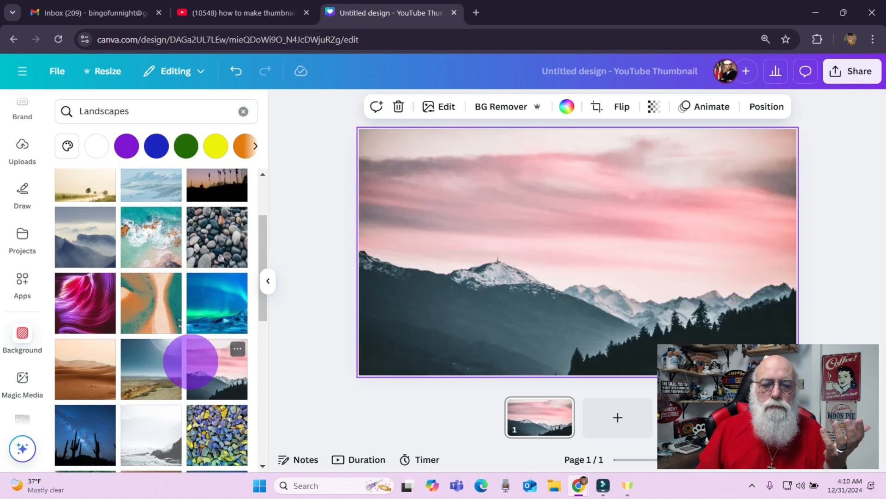
scroll(190, 360, "down", 1)
left_click(214, 369)
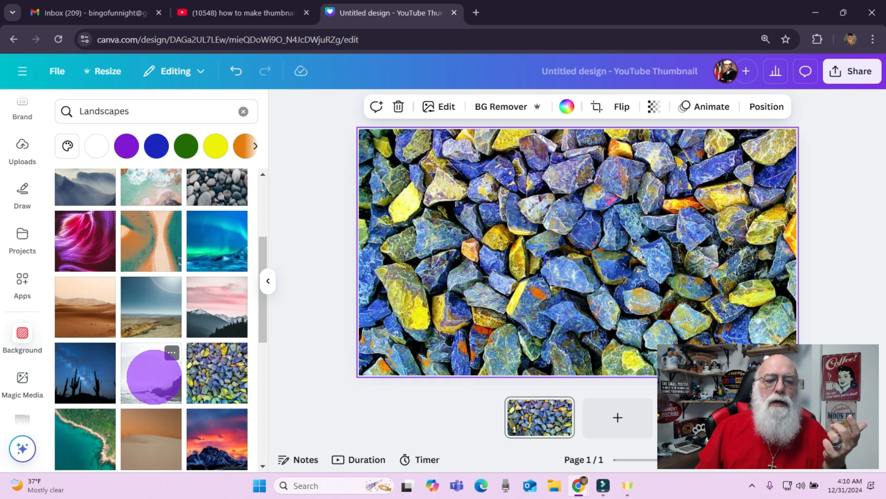
left_click(155, 376)
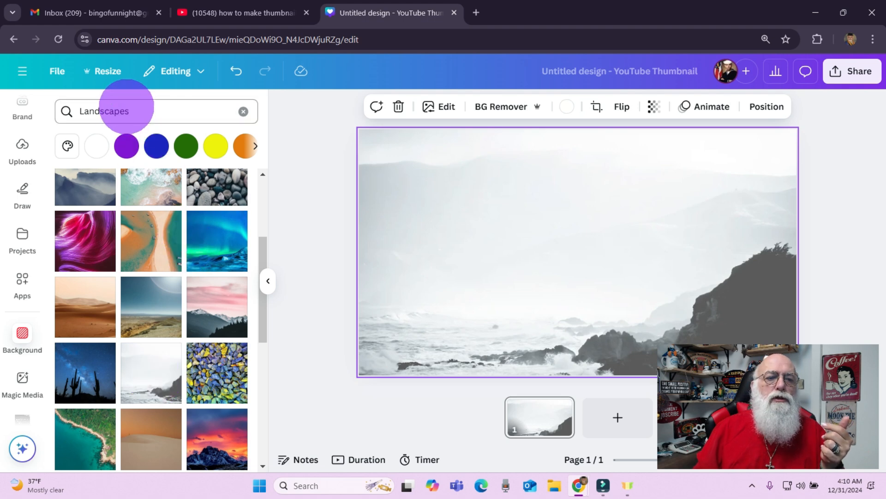
Step: Return to the design templates, review the search suggestions for "bingo" and clear the search term
scroll(54, 182, "up", 3)
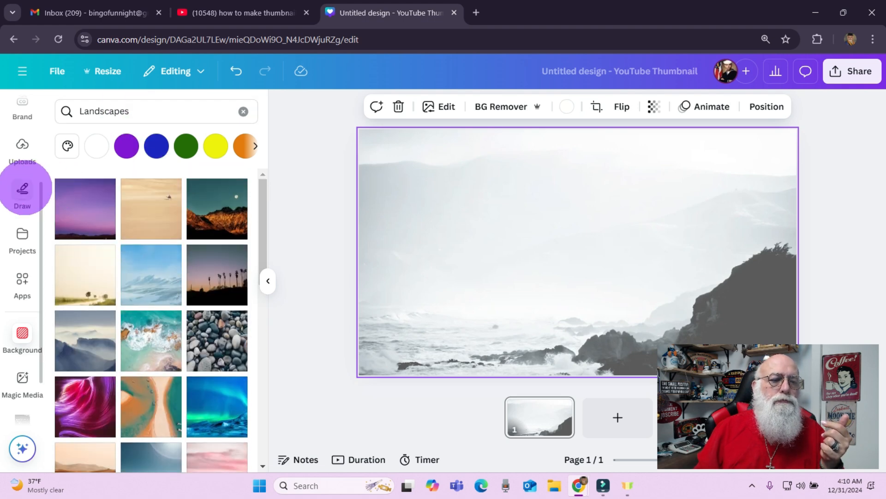
scroll(27, 188, "up", 3)
left_click(23, 110)
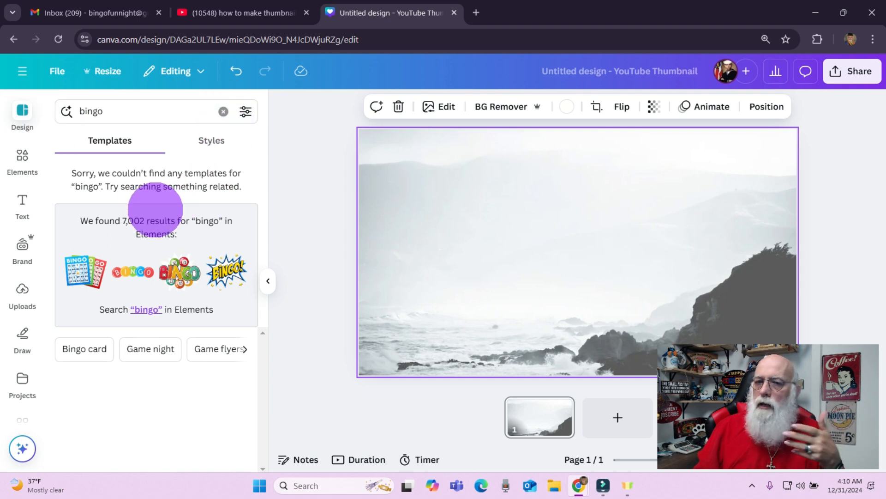
left_click(135, 110)
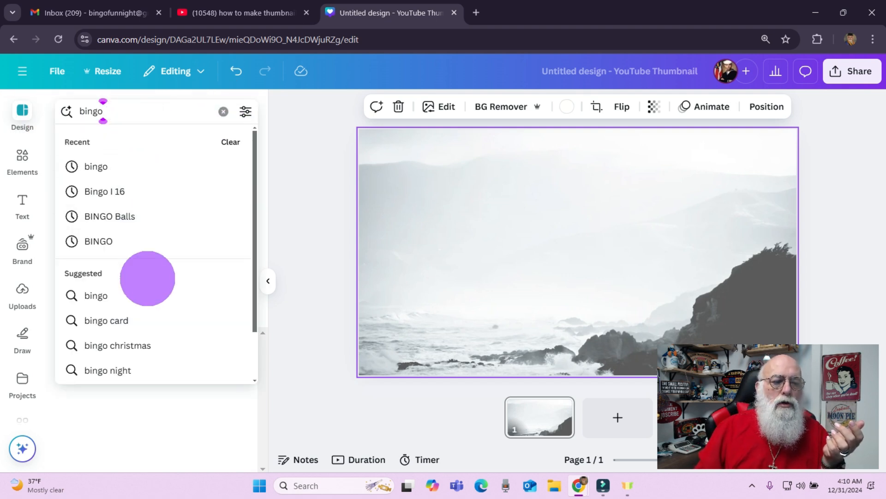
scroll(148, 277, "down", 2)
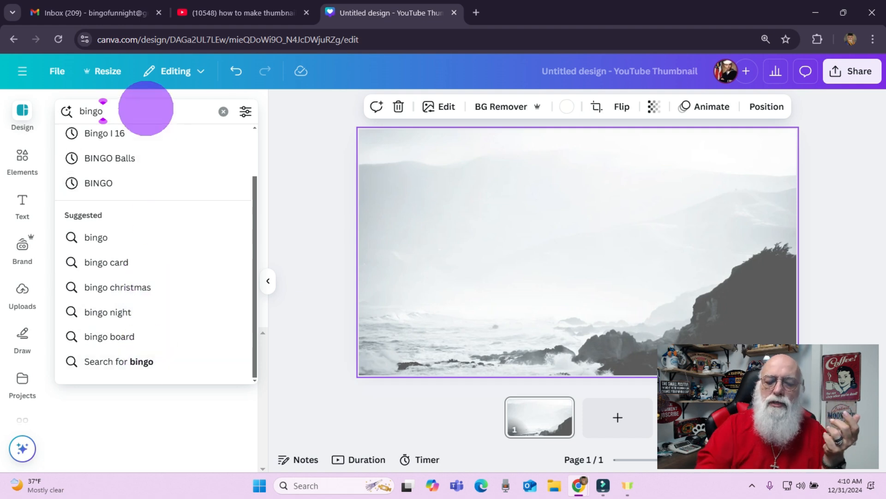
key("BackSpace")
key("BackSpace")
key("BackSpace")
key("BackSpace")
key("BackSpace")
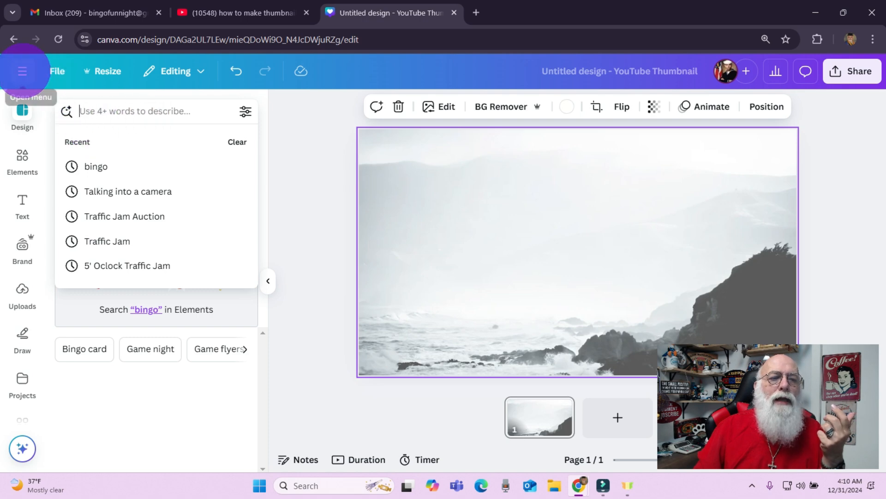
Step: Leave the editor for the Projects page and search all content for "Members BINGO"
left_click(22, 71)
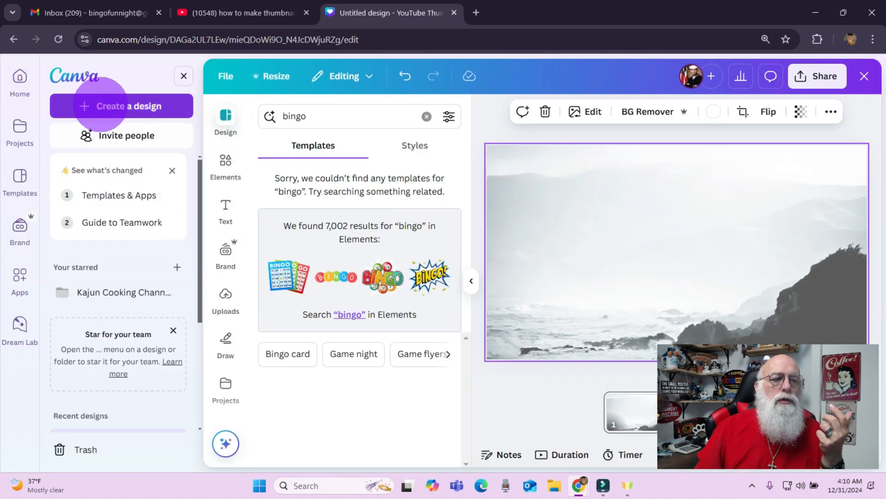
left_click(18, 126)
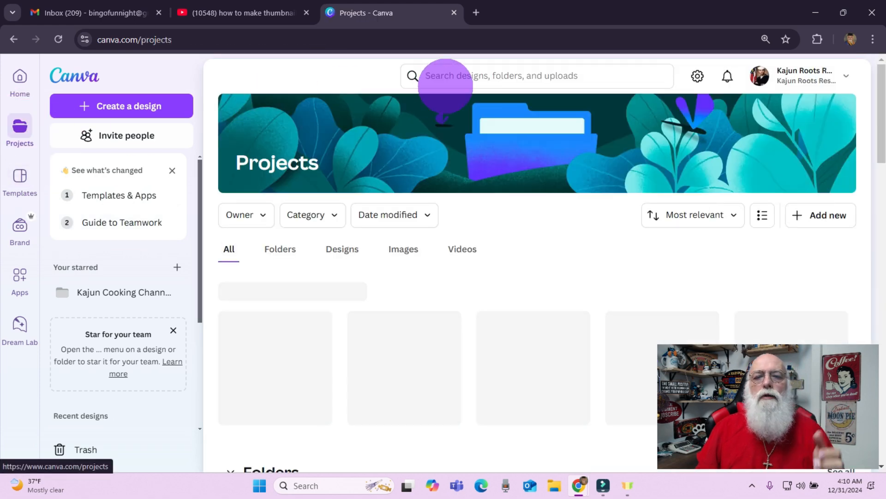
left_click(451, 76)
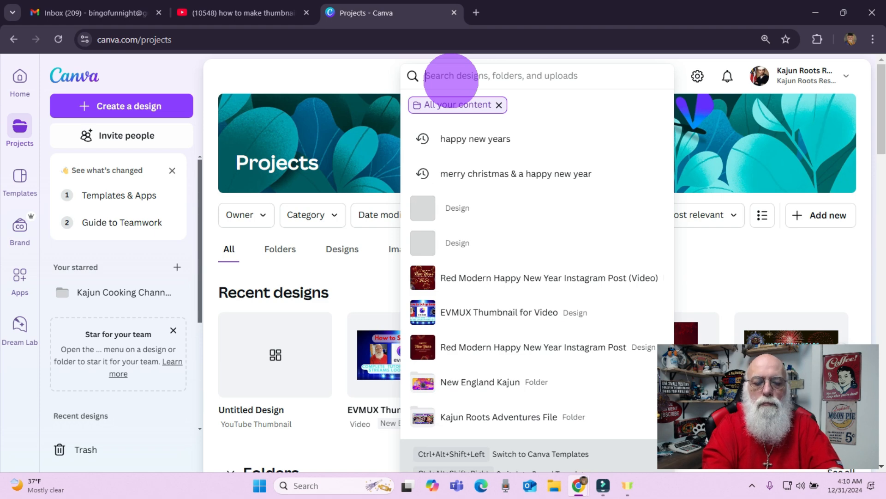
type("Members BINGO")
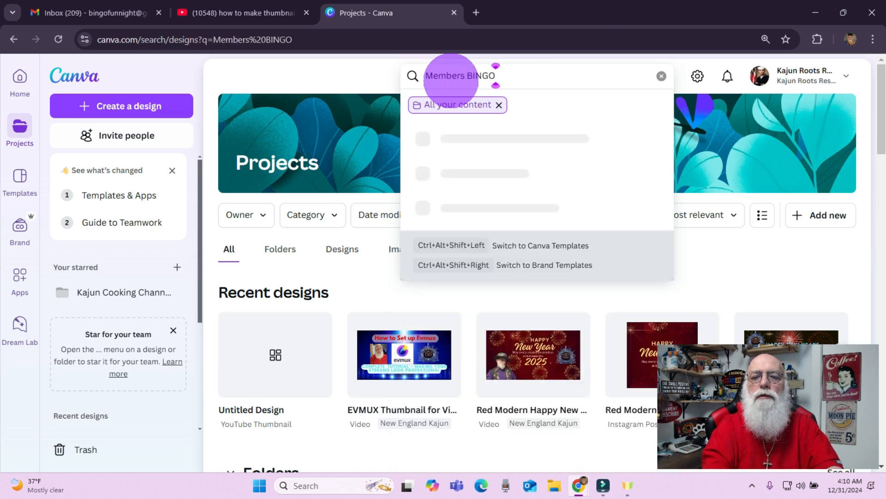
key("Return")
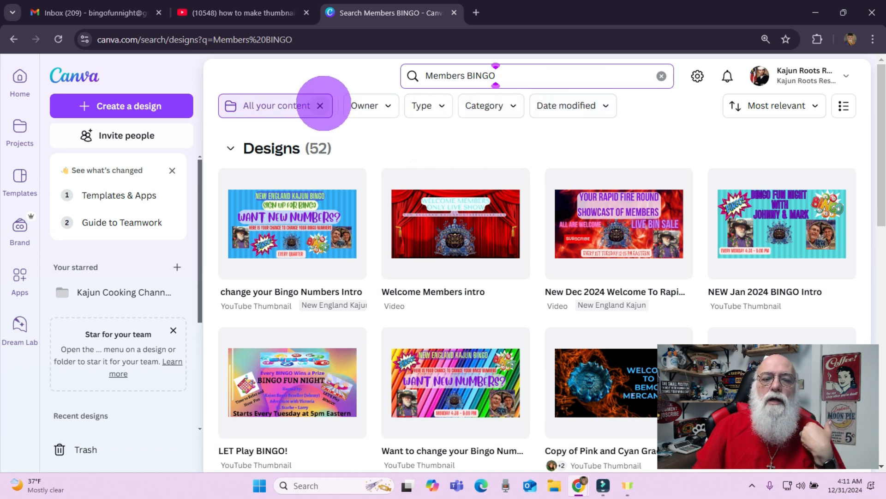
Step: Switch the "Members BINGO" search from own content to Canva Templates and look through the matching designs
left_click(320, 105)
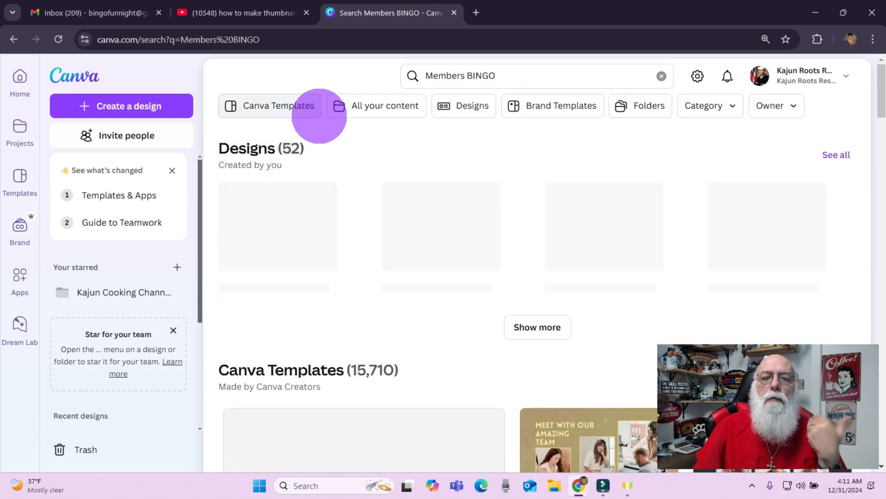
left_click(297, 101)
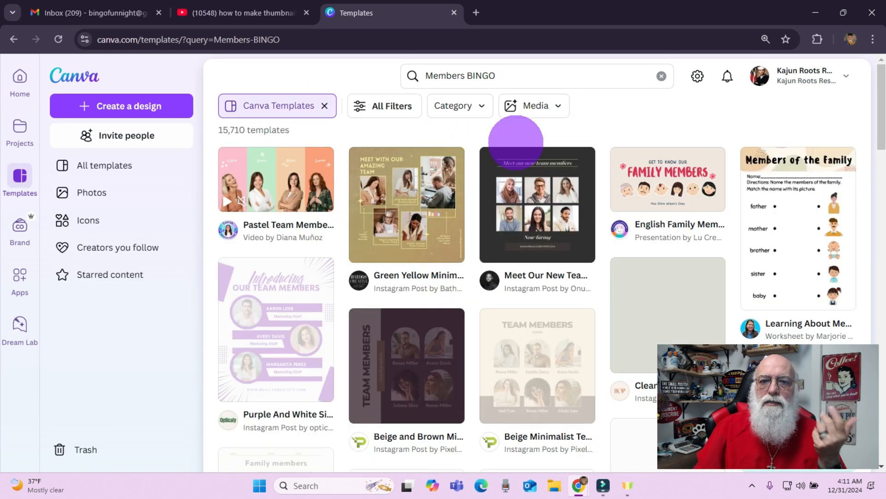
scroll(612, 161, "down", 3)
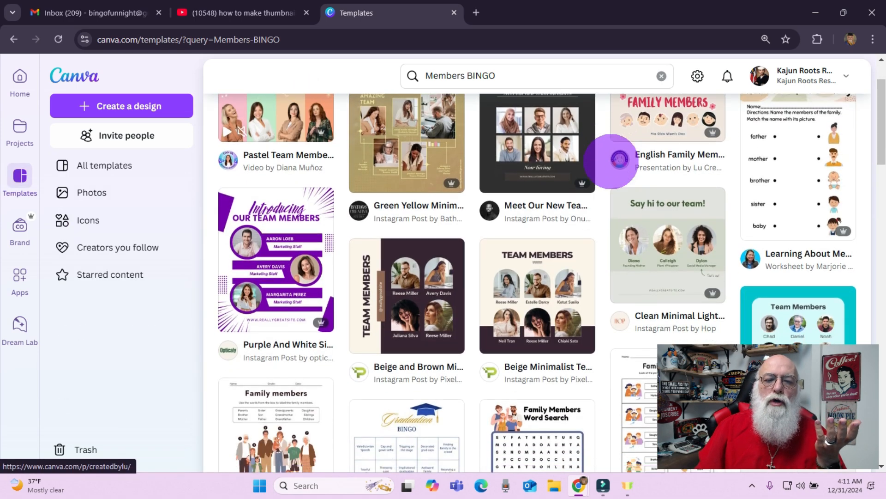
scroll(611, 162, "down", 10)
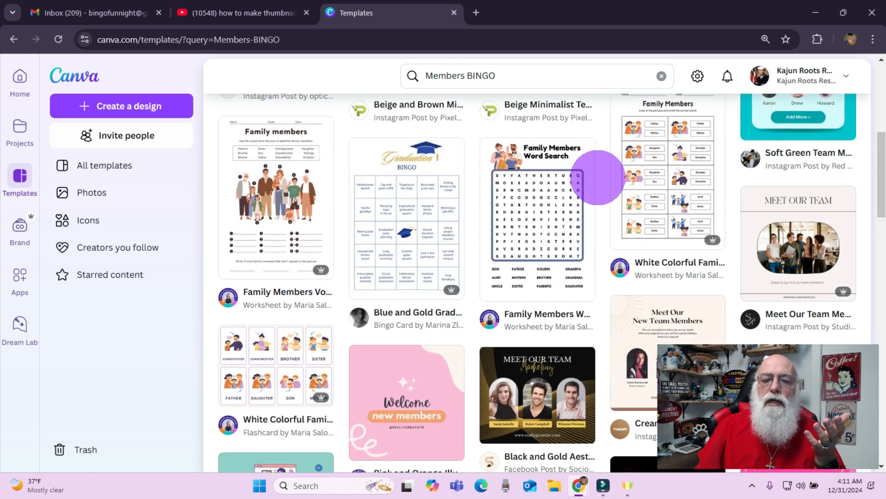
scroll(598, 176, "down", 1)
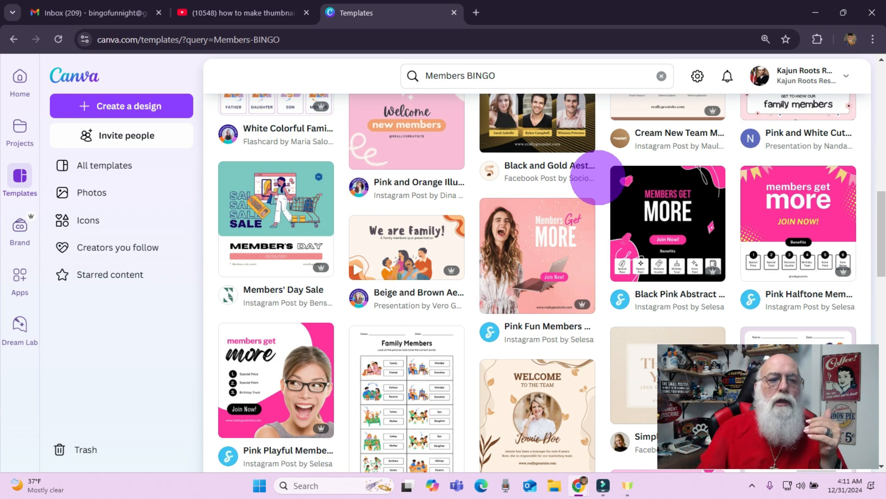
scroll(596, 175, "up", 7)
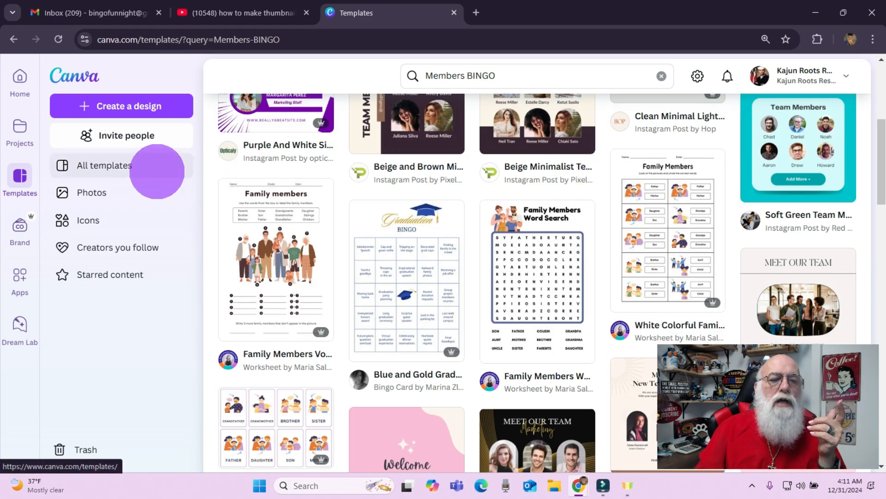
Step: Browse the categories of all templates and open the YouTube Thumbnails category
left_click(121, 172)
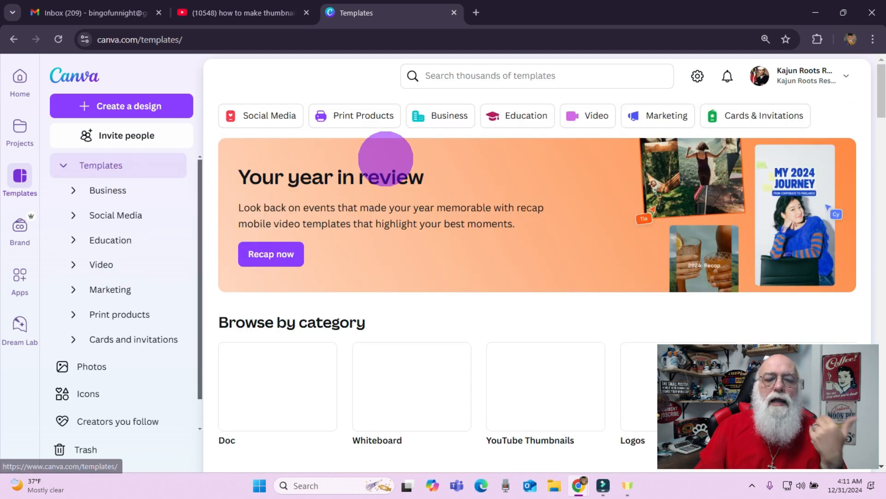
scroll(385, 158, "down", 2)
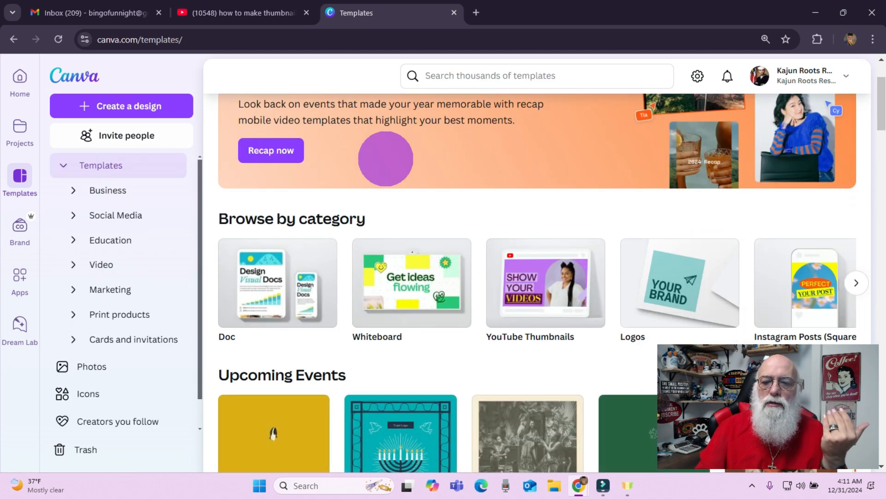
scroll(385, 158, "down", 1)
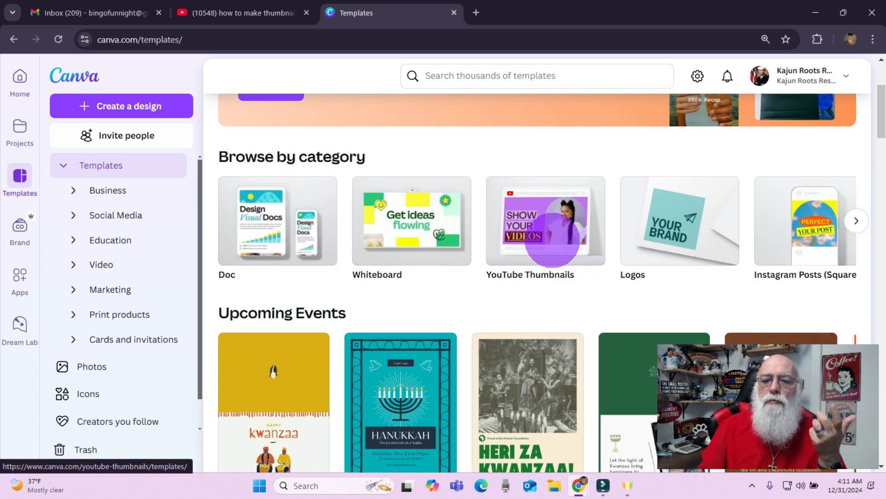
left_click(855, 220)
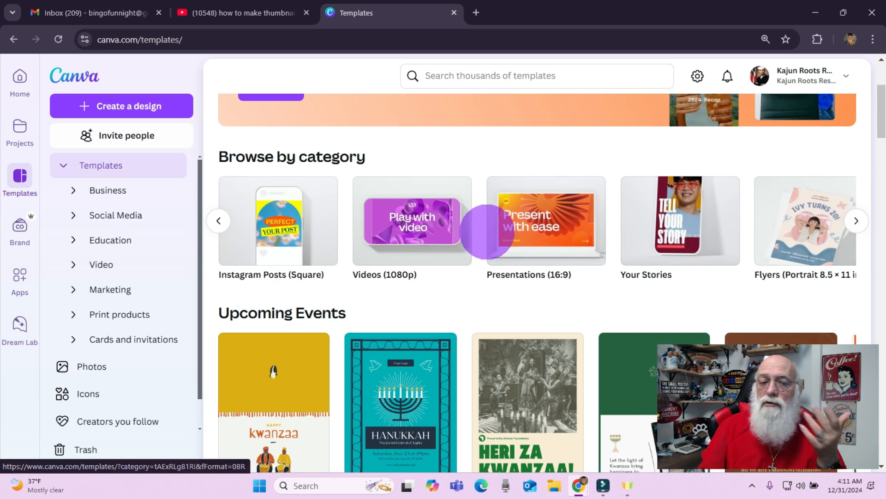
left_click(217, 221)
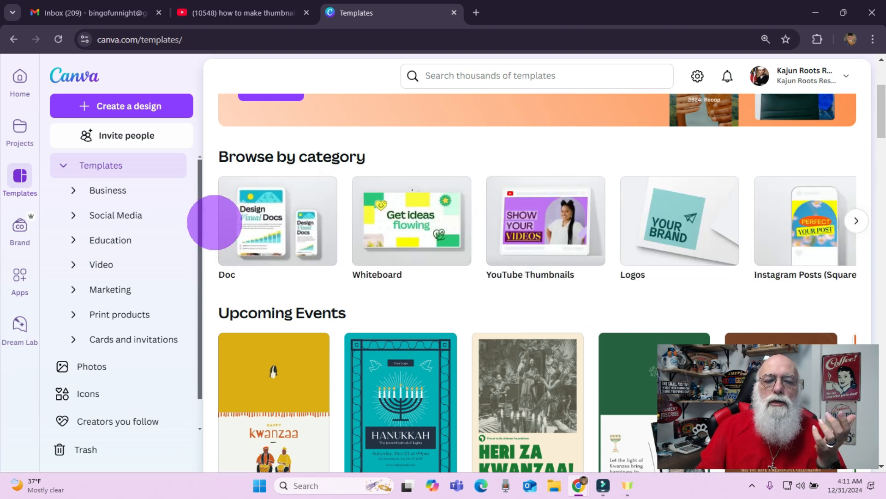
left_click(522, 229)
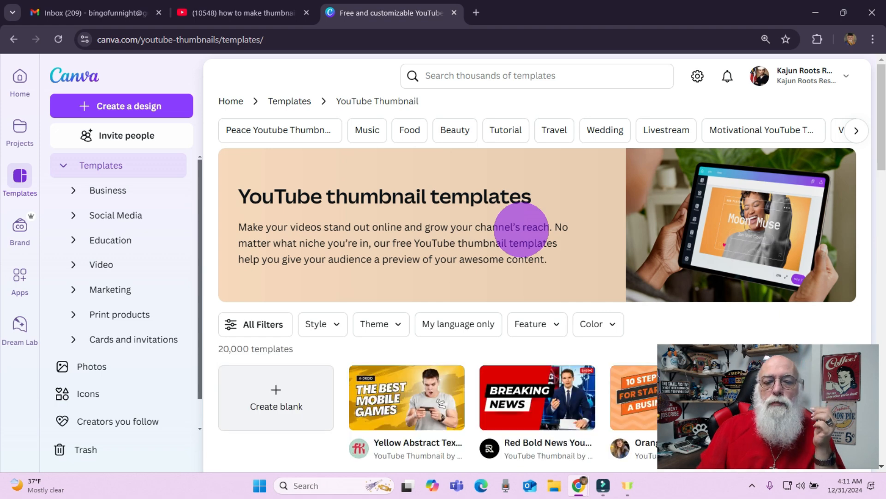
Step: Filter the YouTube thumbnail templates by the Colorful and Bold styles
scroll(522, 226, "down", 4)
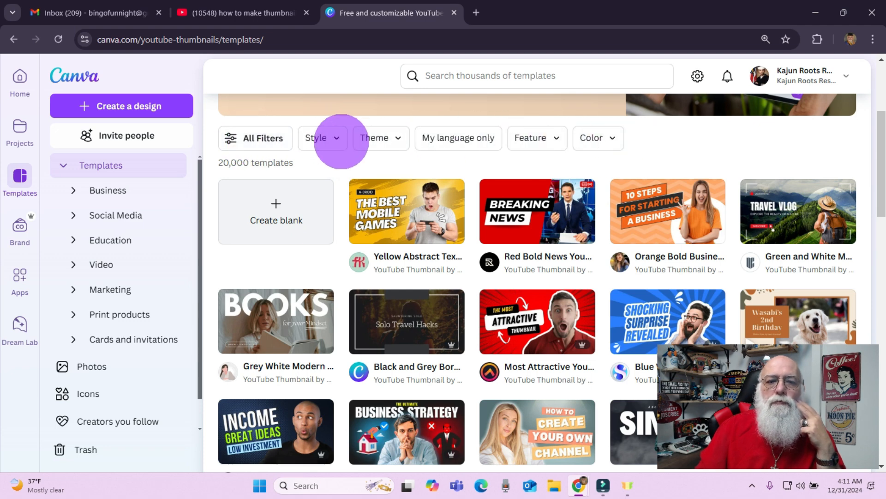
left_click(335, 137)
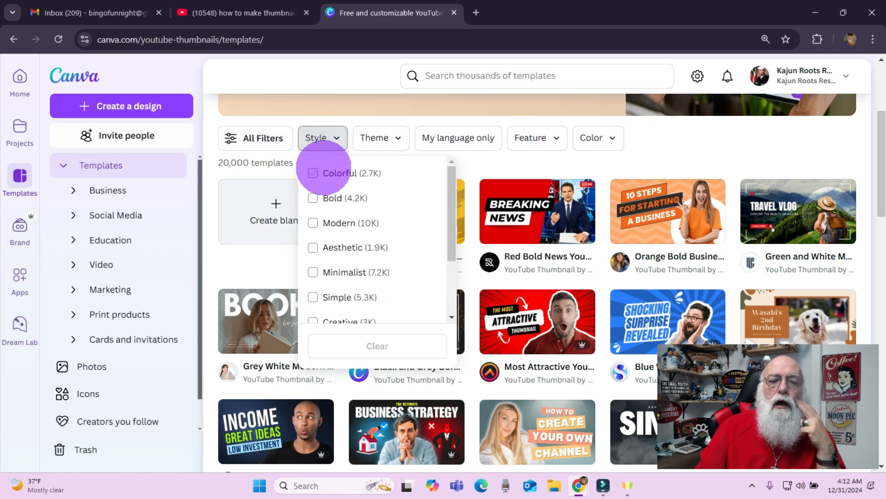
left_click(314, 172)
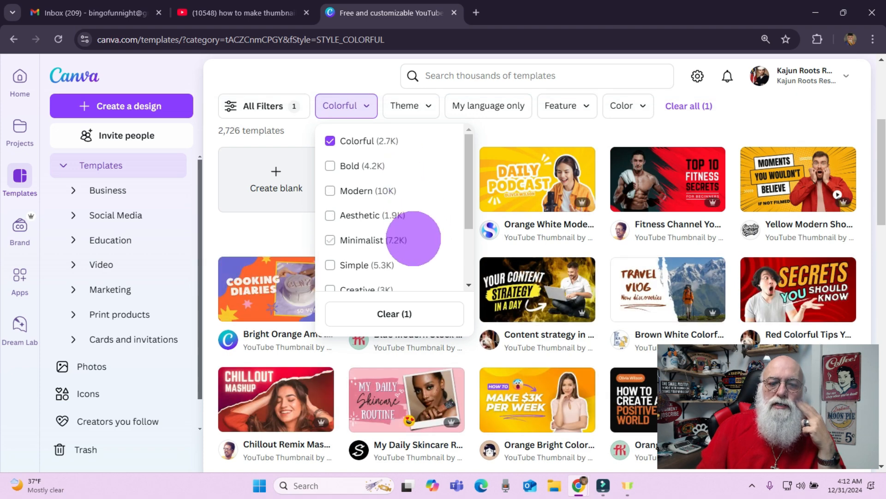
scroll(421, 240, "down", 2)
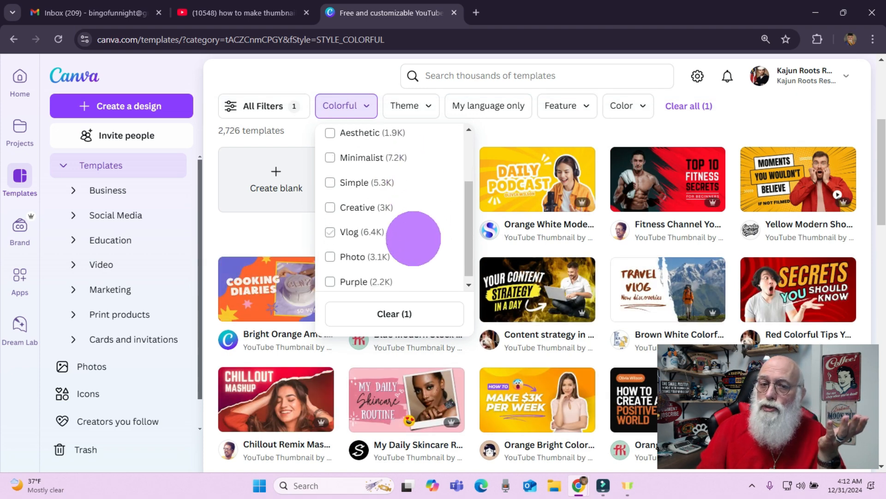
scroll(413, 239, "up", 2)
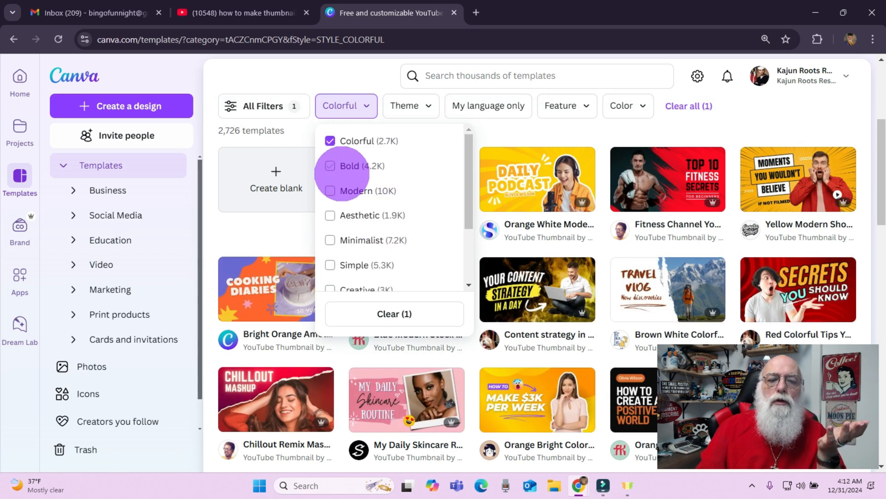
left_click(331, 165)
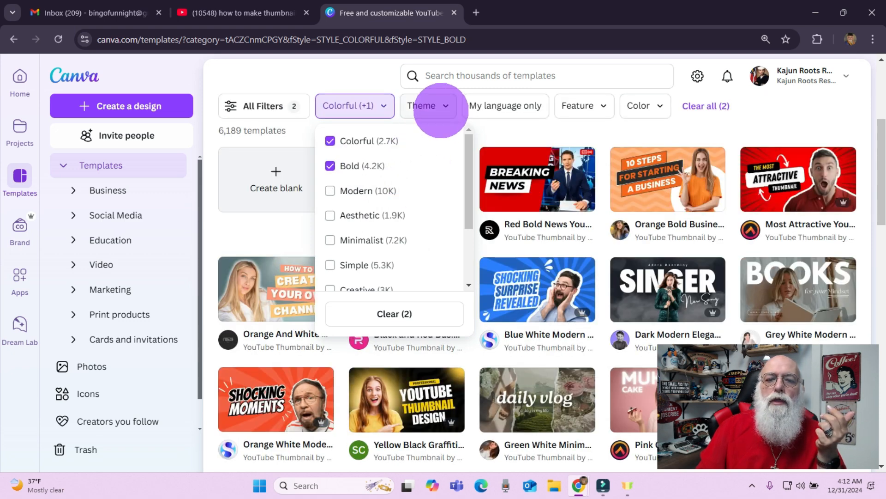
Step: Narrow the thumbnail templates to the YouTube theme and the bright purple color, checking the available feature filters
left_click(440, 107)
left_click(440, 108)
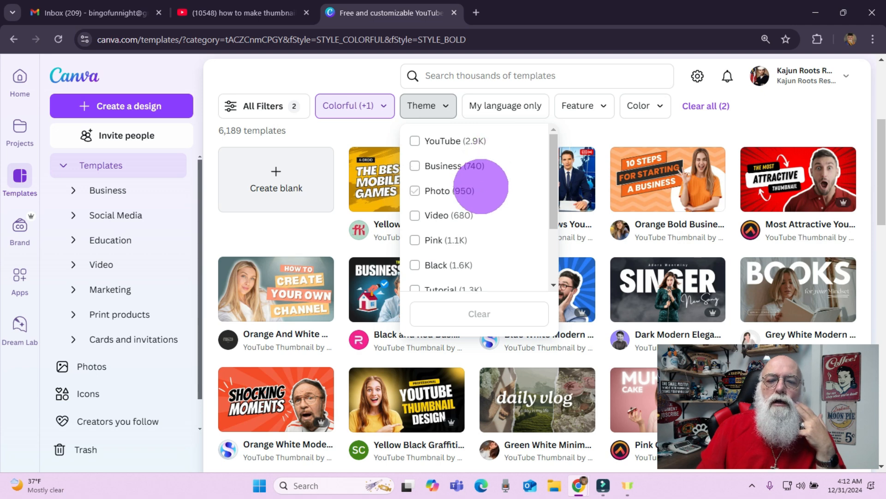
left_click(414, 141)
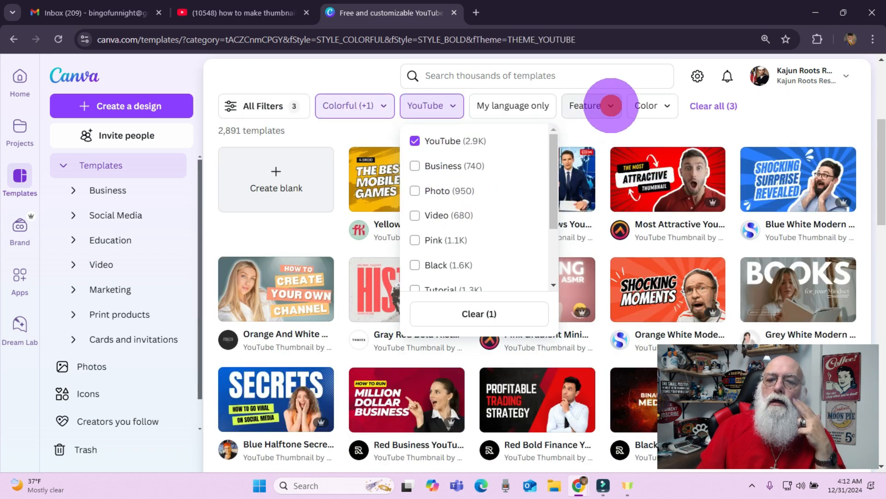
left_click(610, 106)
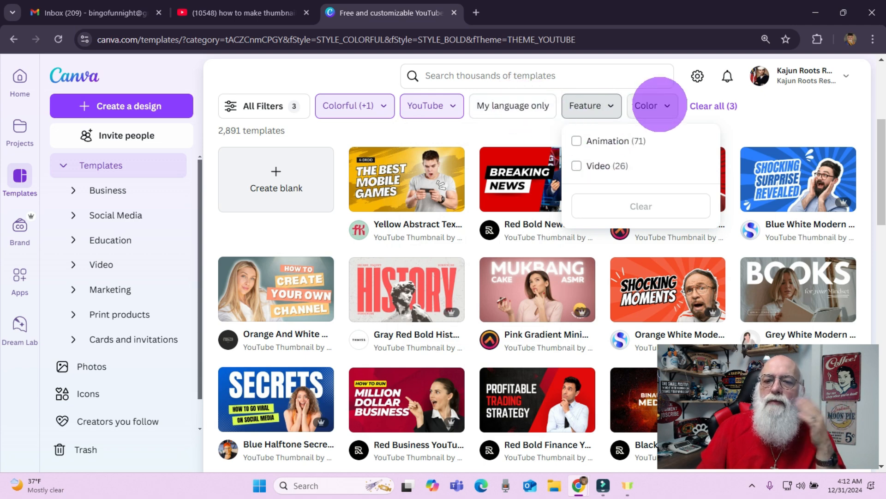
left_click(659, 105)
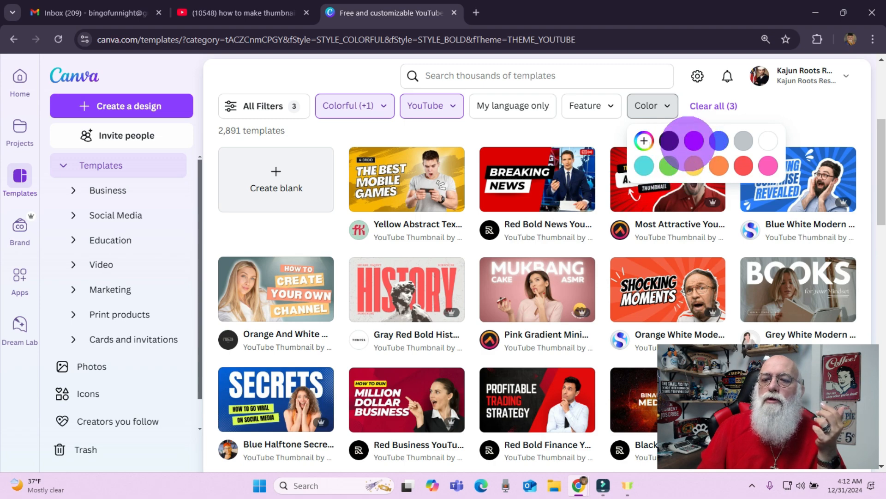
left_click(694, 141)
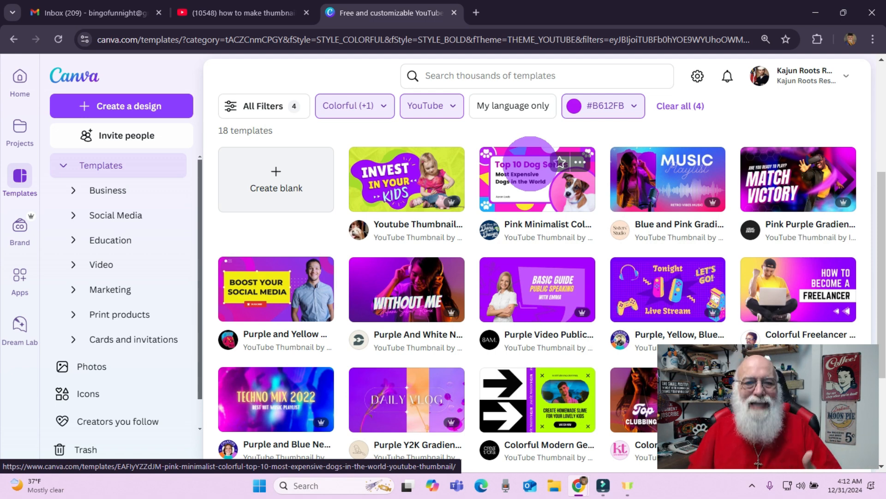
Step: Look through the filtered purple templates and open the Purple and Yellow Modern Boost Social Media YouTube Thumbnail
scroll(462, 178, "down", 4)
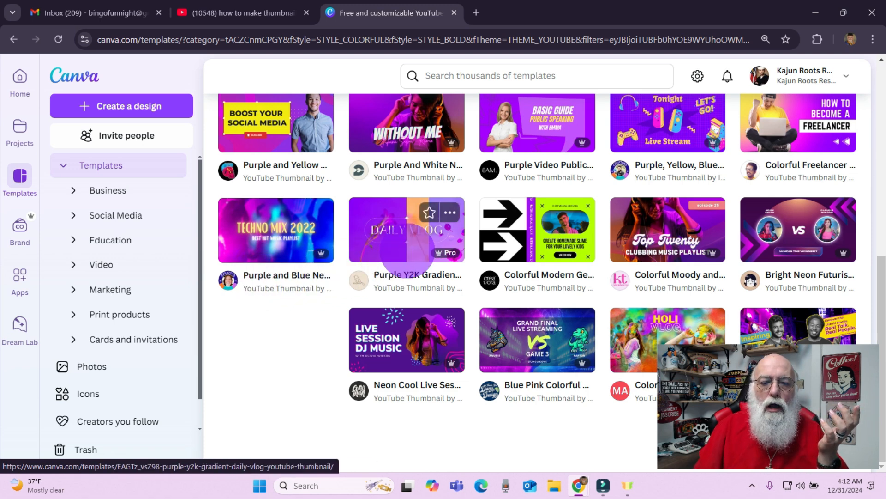
scroll(460, 273, "up", 2)
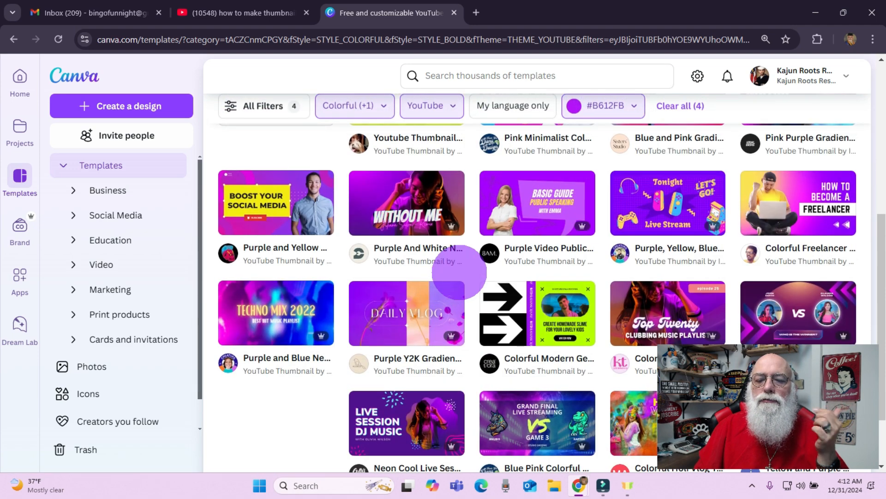
scroll(459, 272, "up", 2)
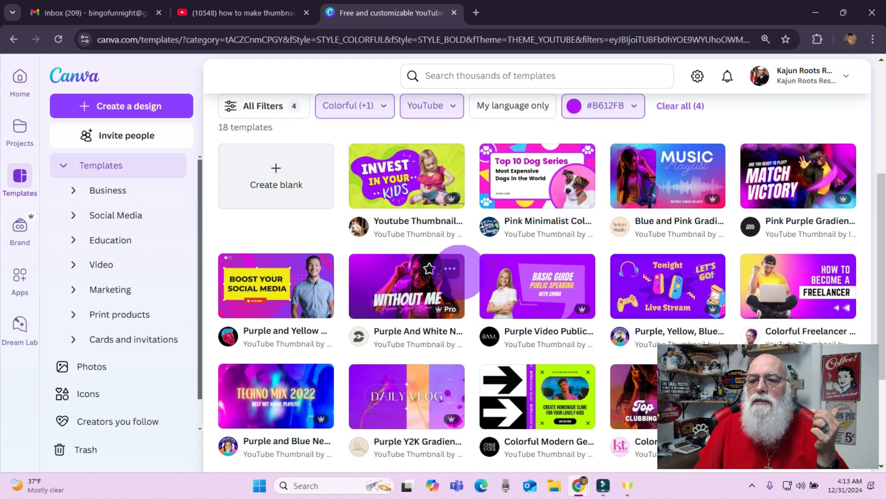
scroll(459, 272, "up", 1)
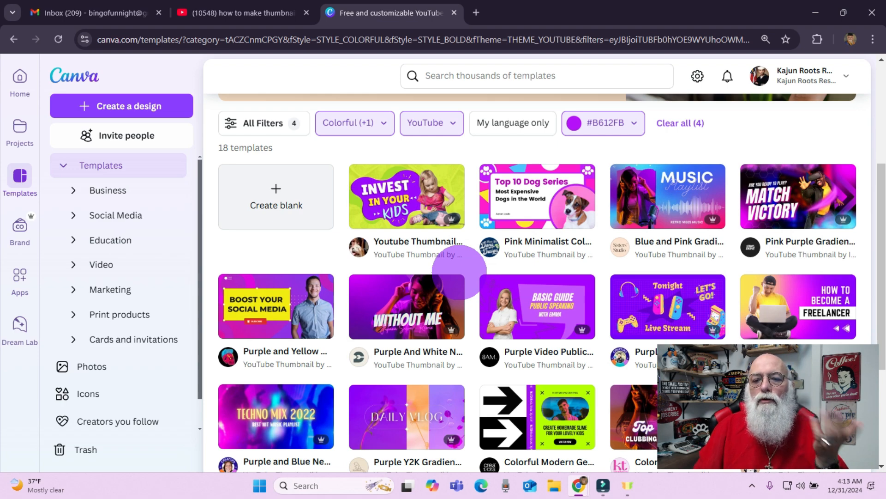
scroll(460, 273, "down", 2)
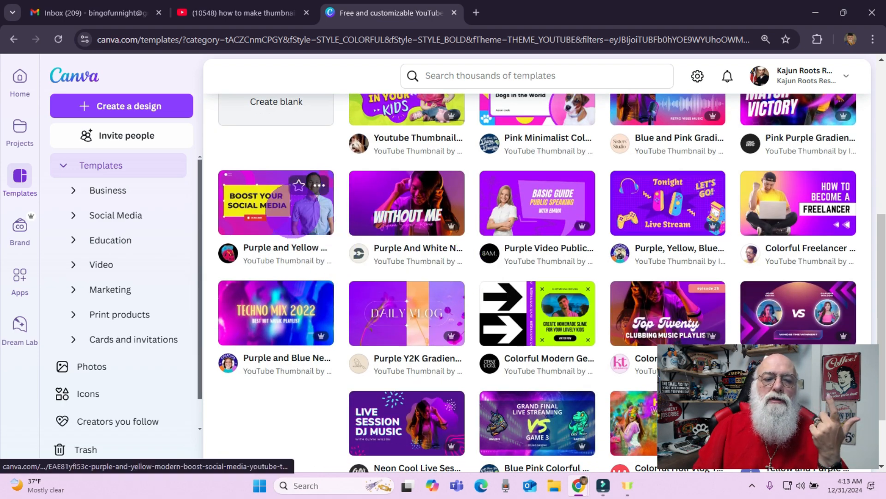
left_click(291, 210)
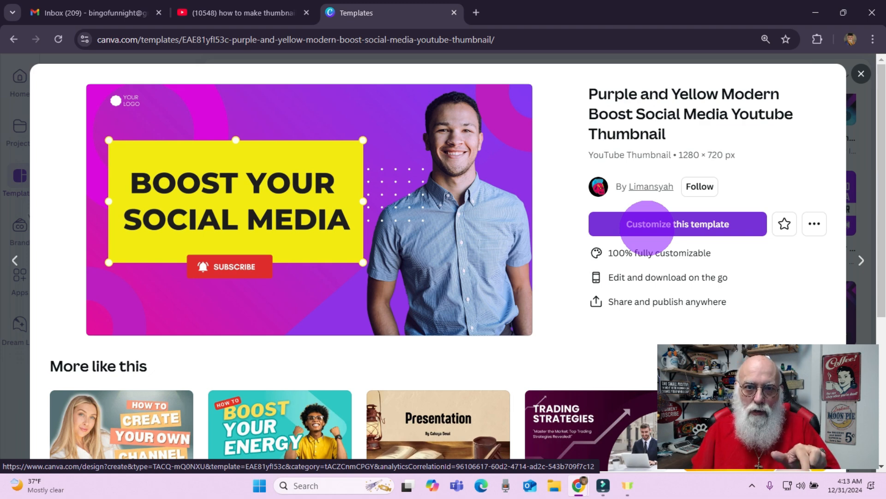
Step: Look through the similar designs suggested below the Boost Social Media template and return to its preview
scroll(539, 203, "down", 4)
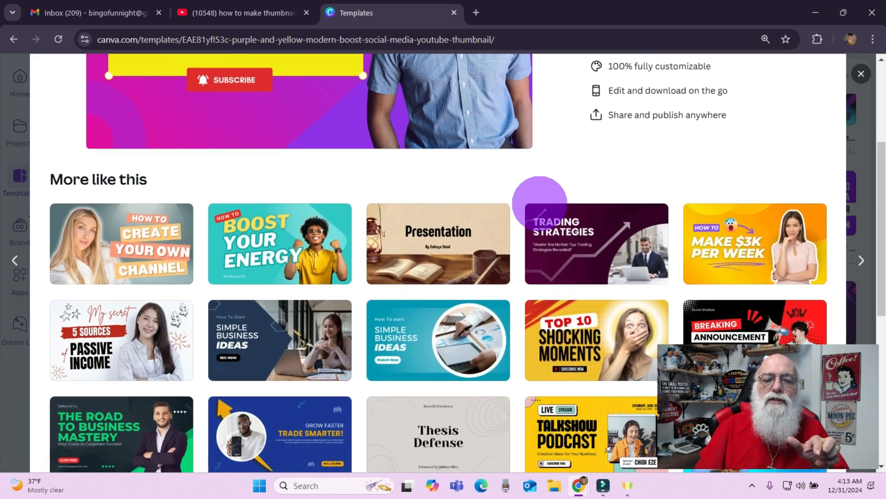
scroll(540, 203, "down", 2)
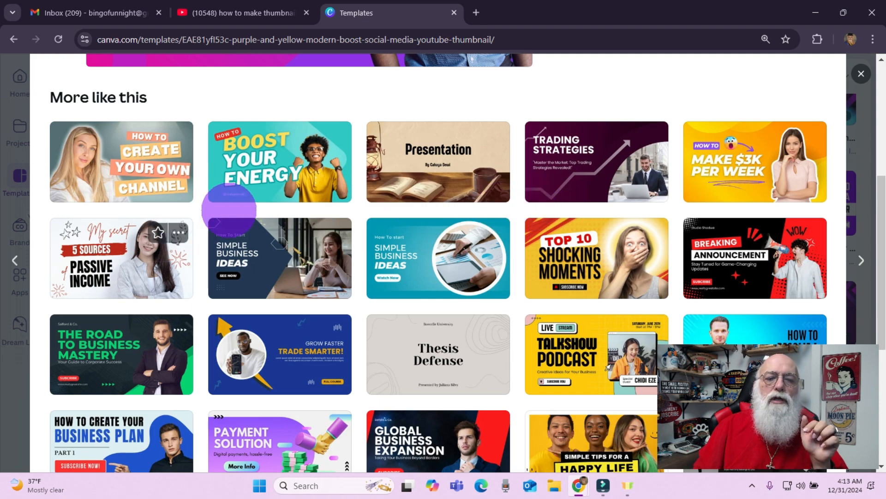
scroll(485, 247, "down", 4)
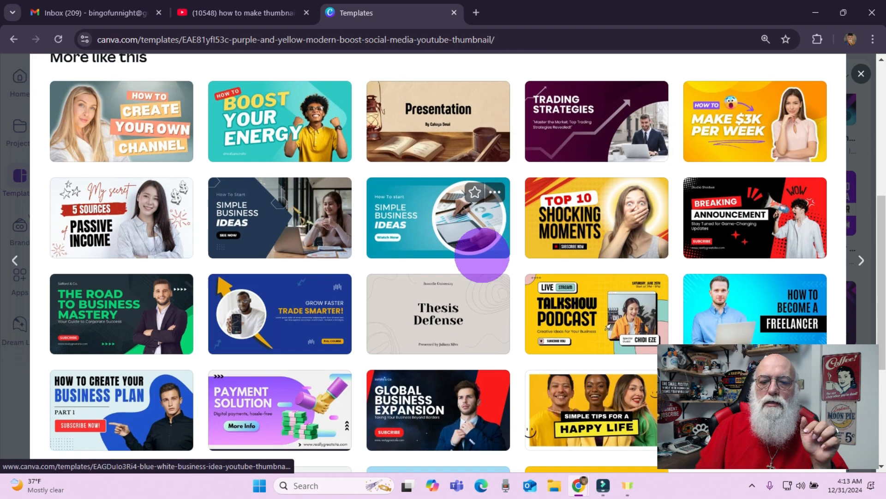
scroll(482, 256, "down", 2)
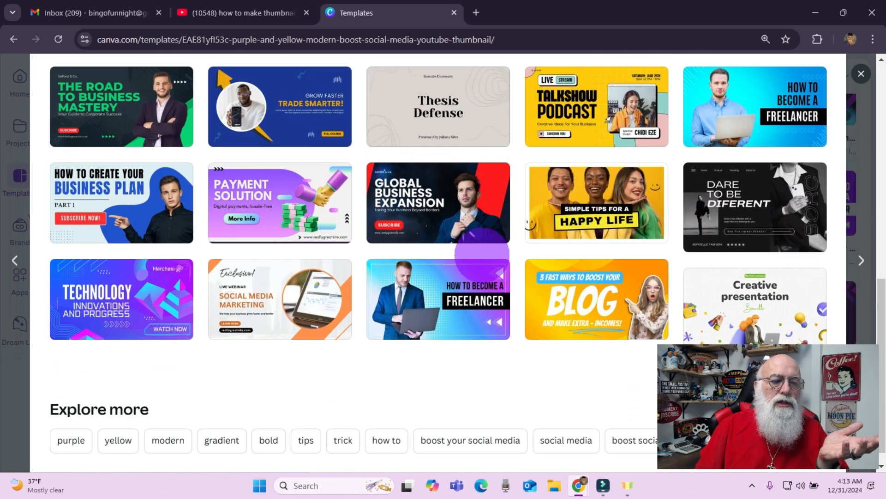
scroll(482, 254, "down", 1)
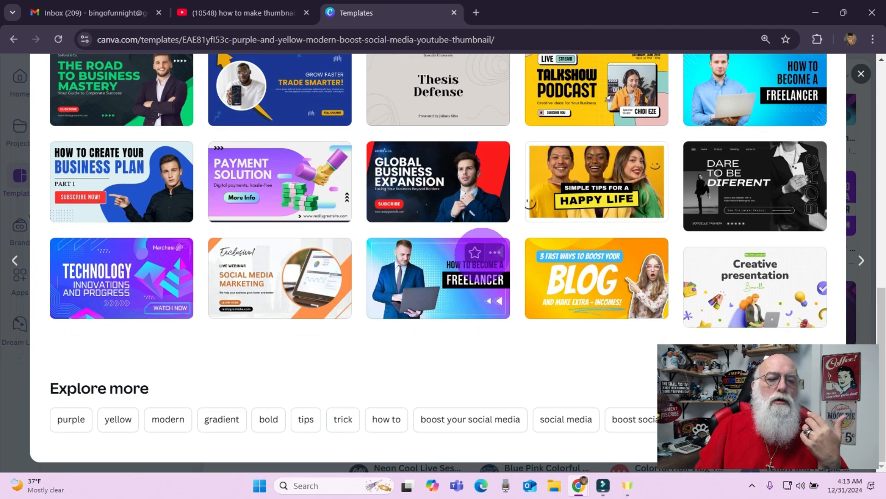
scroll(482, 254, "up", 3)
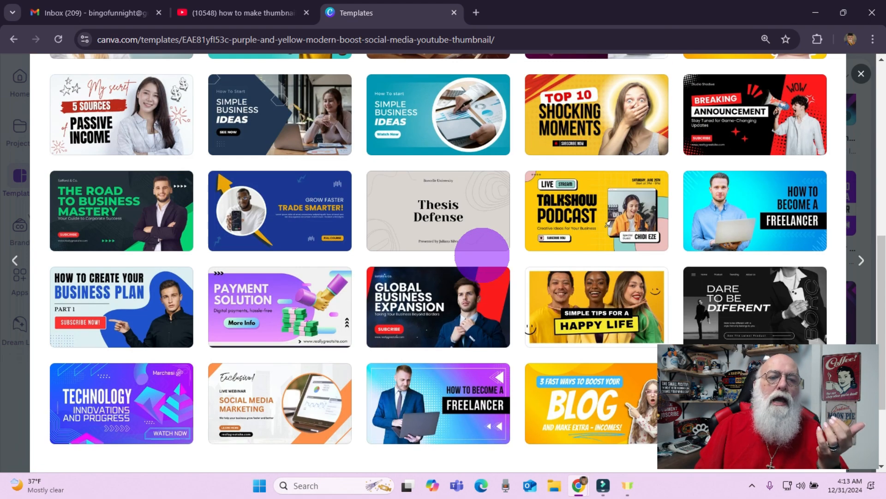
scroll(482, 255, "up", 3)
scroll(482, 256, "up", 2)
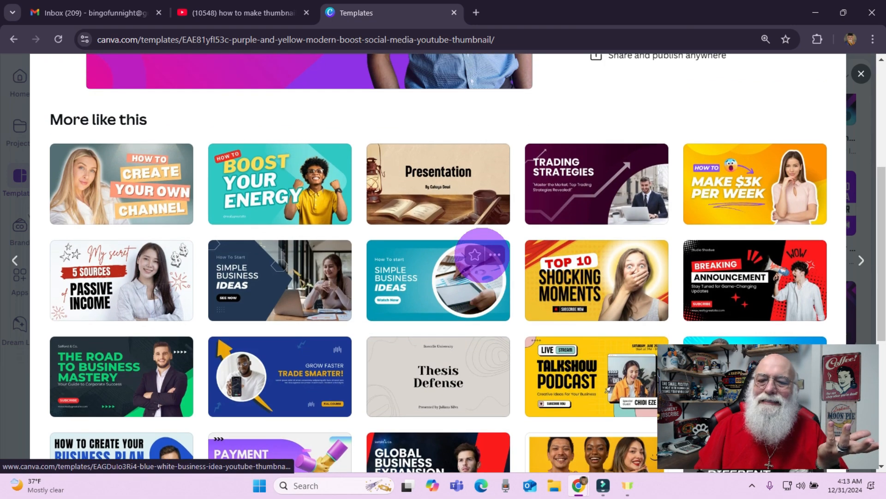
scroll(482, 255, "up", 4)
scroll(483, 255, "up", 2)
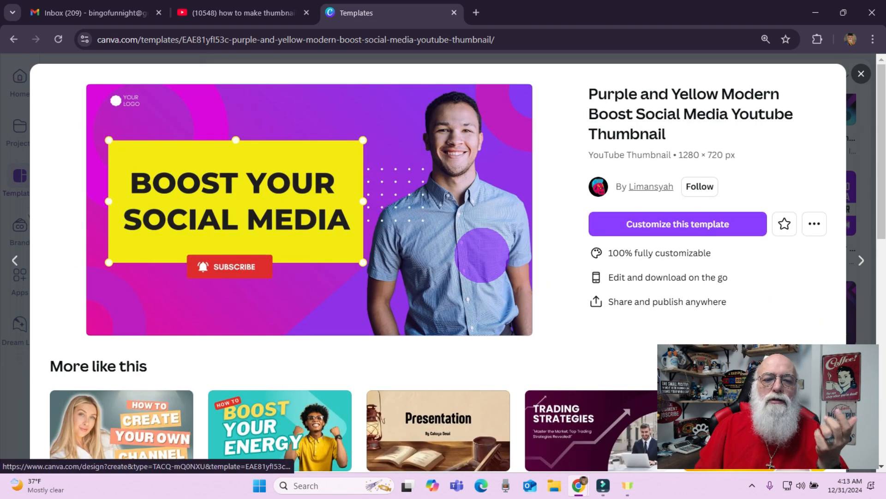
Step: Customize the Boost Social Media template, deleting its YOUR LOGO text and the photo of the man in the blue shirt
left_click(664, 222)
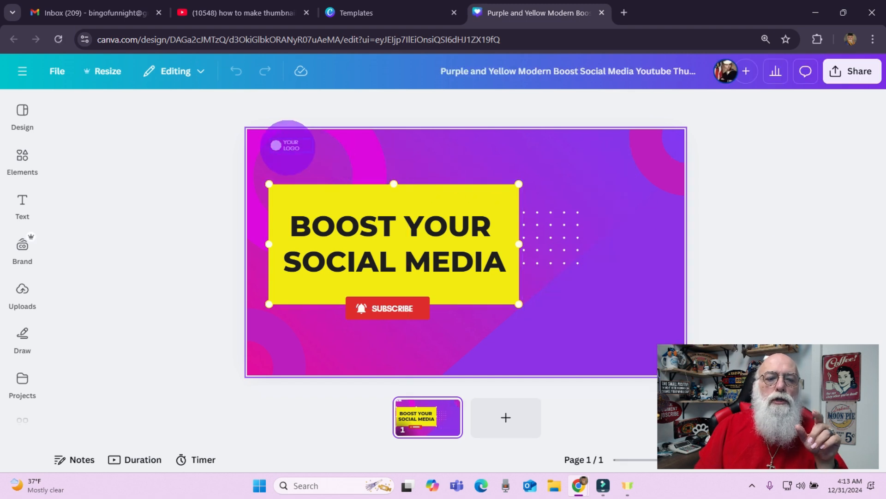
left_click(288, 147)
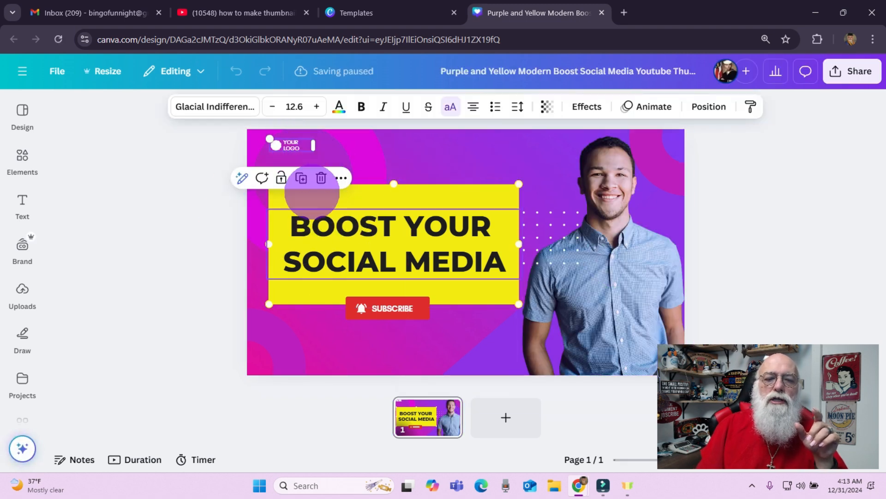
left_click_drag(282, 144, 308, 143)
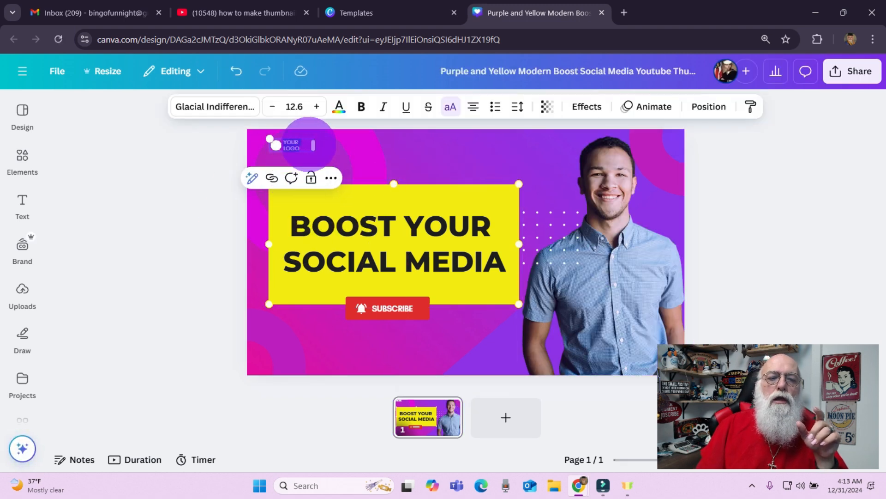
key("BackSpace")
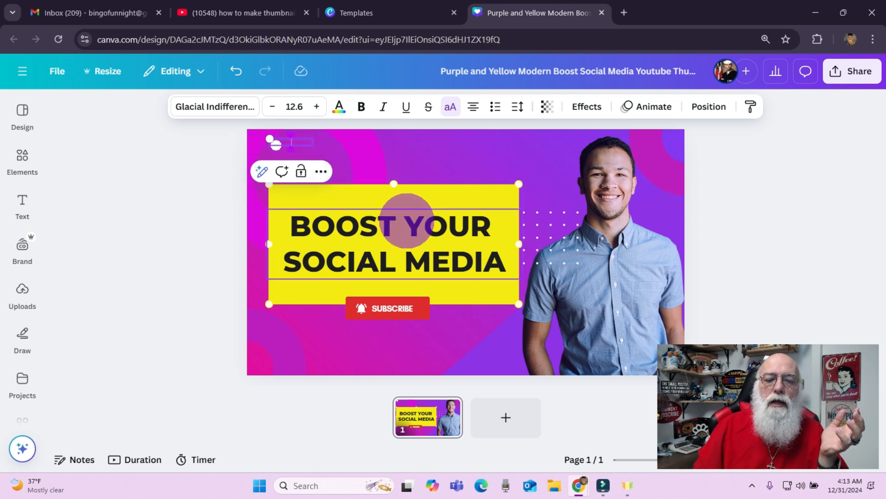
left_click(611, 256)
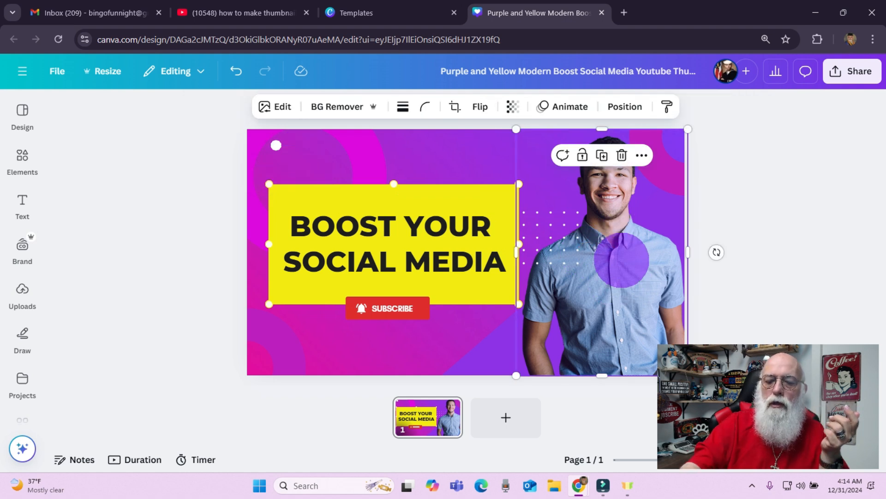
key("Delete")
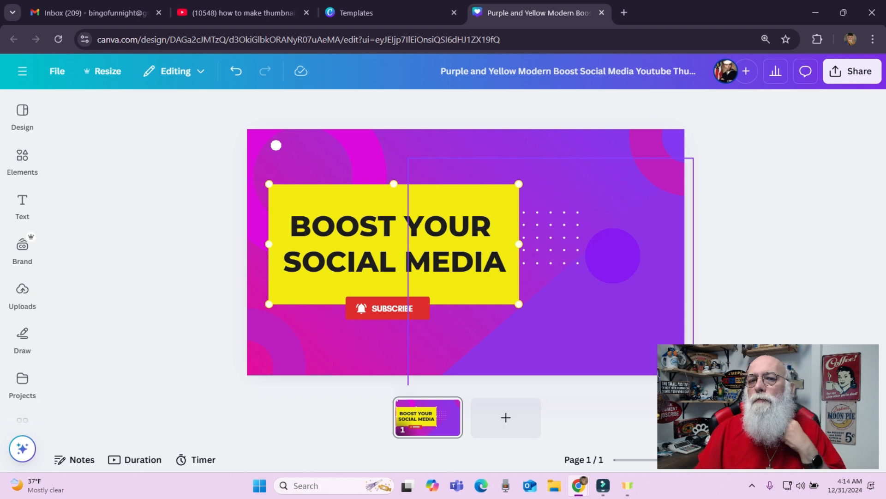
Step: Add the uploaded landscape photo of the bearded man in the red shirt, shrink it and place it over the thumbnail's right side
left_click(23, 114)
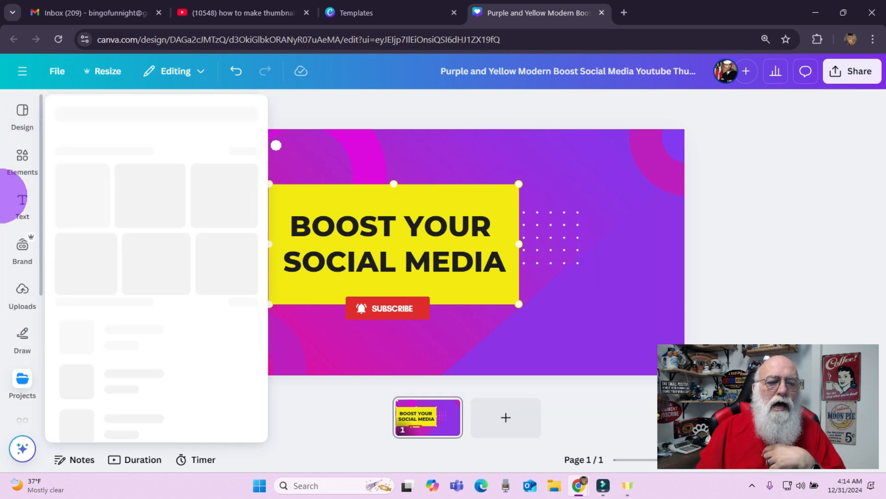
left_click(22, 291)
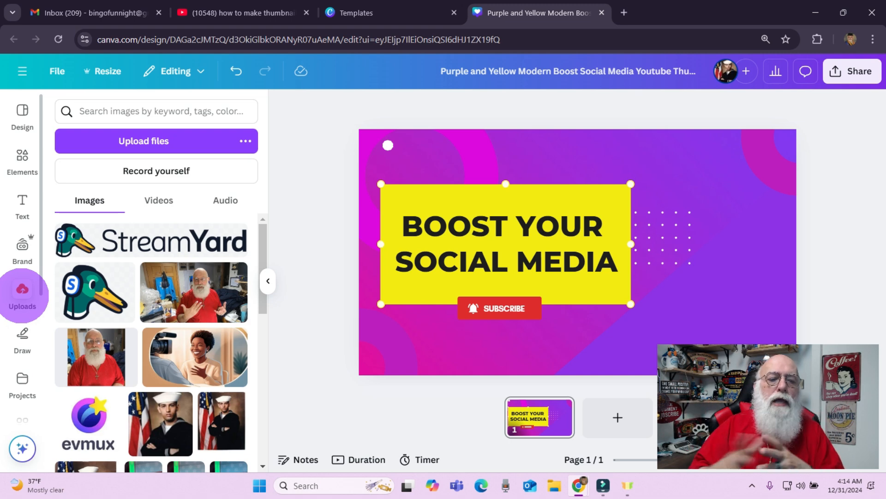
left_click(196, 301)
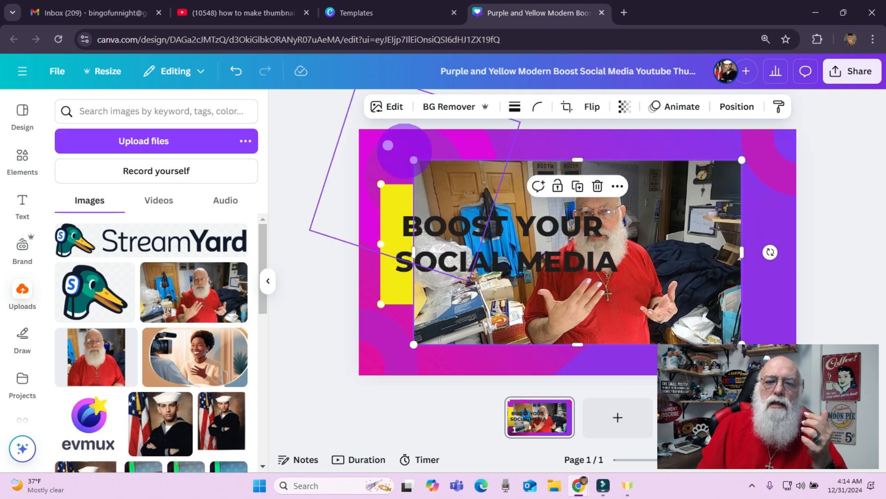
left_click_drag(414, 160, 479, 194)
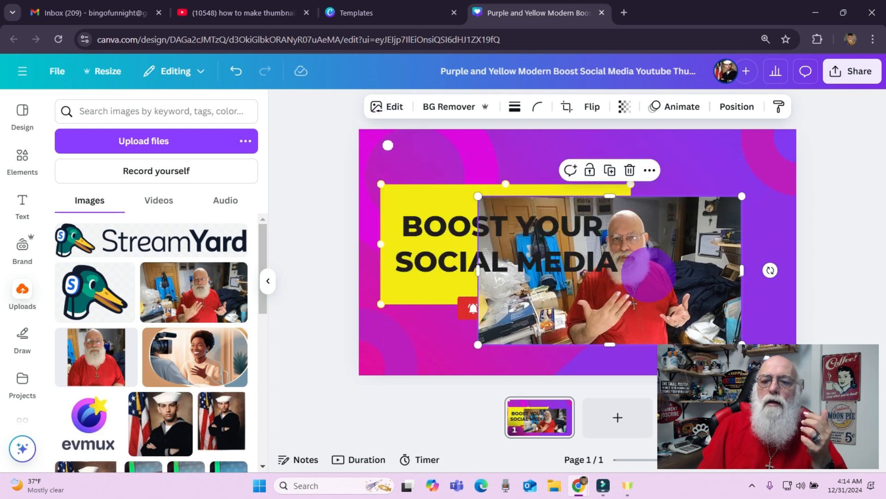
left_click_drag(648, 267, 710, 238)
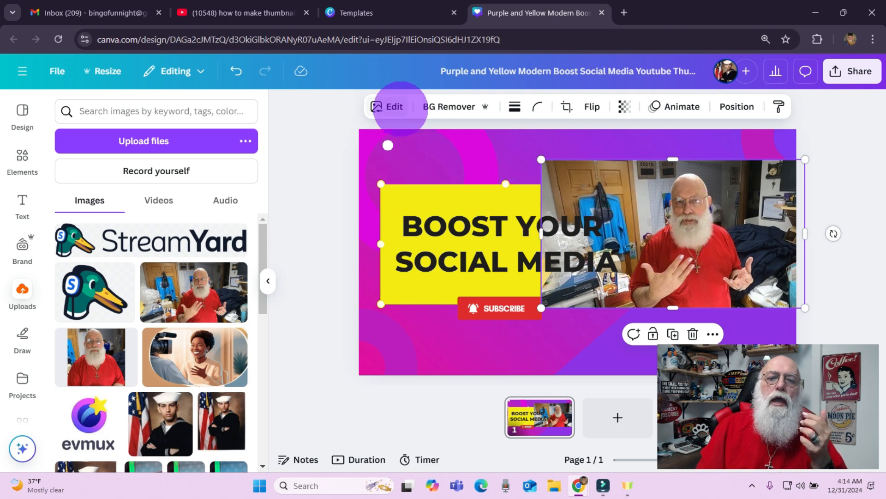
Step: Remove the photo's background, then enlarge the cutout and align it with the thumbnail's bottom edge, right of the yellow box
left_click(395, 107)
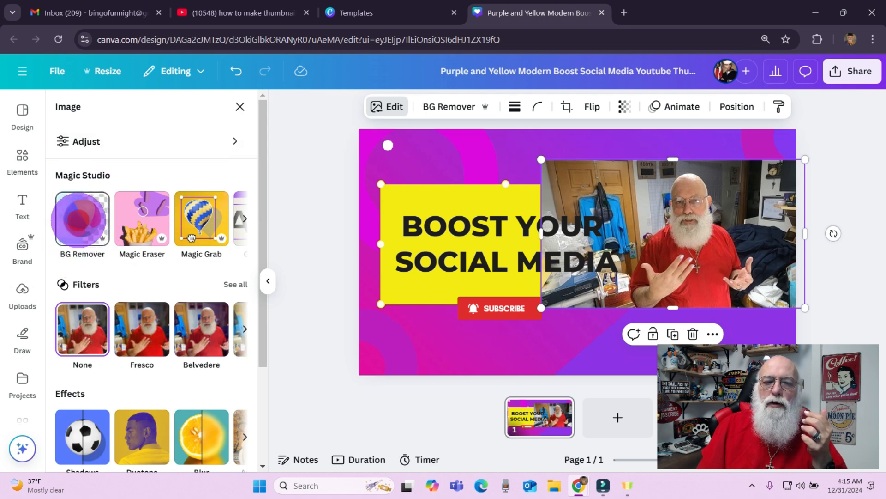
left_click(82, 218)
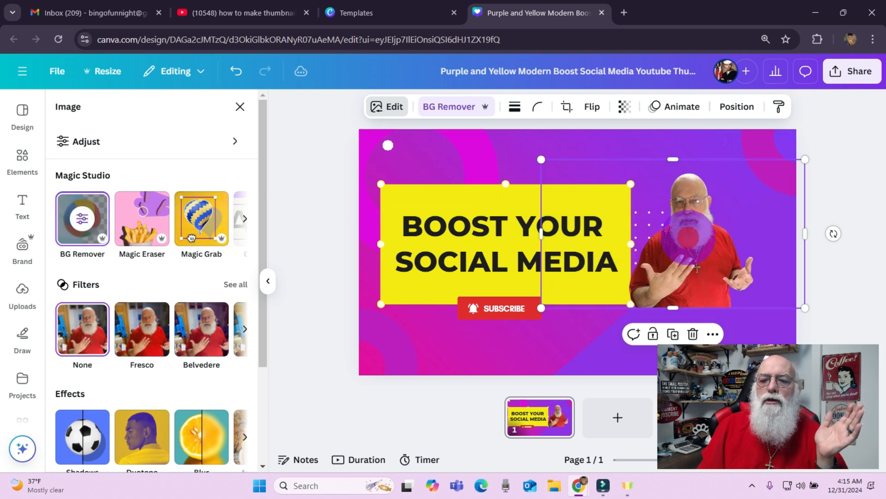
left_click_drag(688, 236, 686, 264)
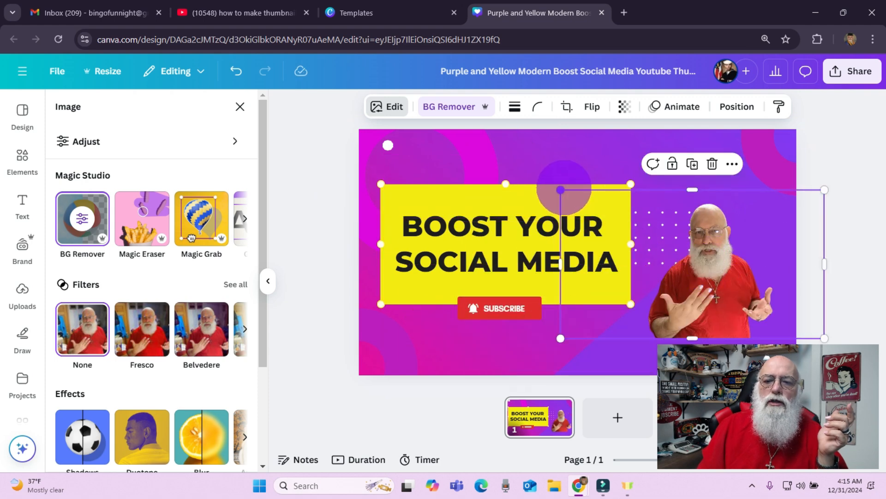
left_click_drag(561, 190, 443, 124)
left_click_drag(451, 92, 424, 88)
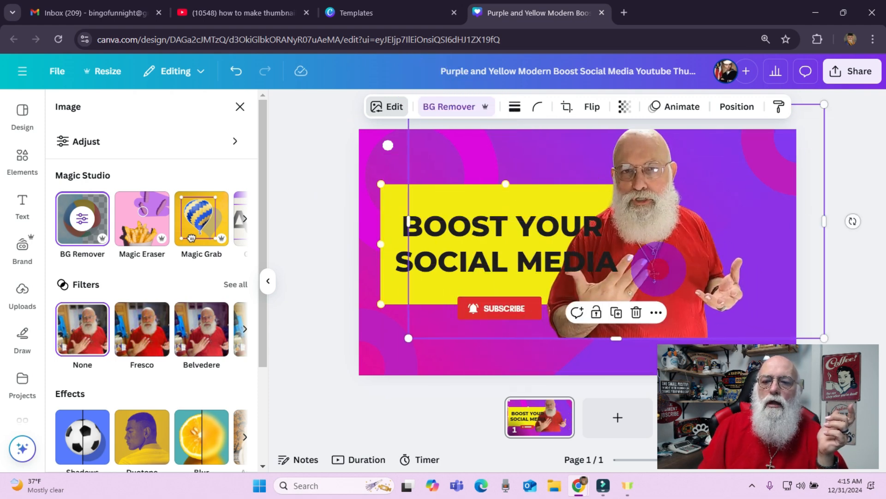
left_click_drag(658, 269, 703, 306)
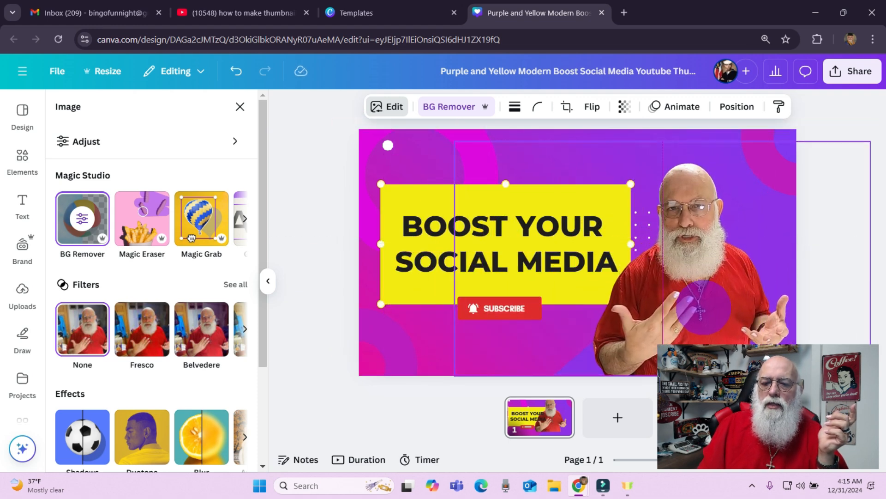
Step: Shrink the bearded man's cutout from its upper corner and shift it slightly closer to the yellow box
left_click_drag(455, 142, 512, 174)
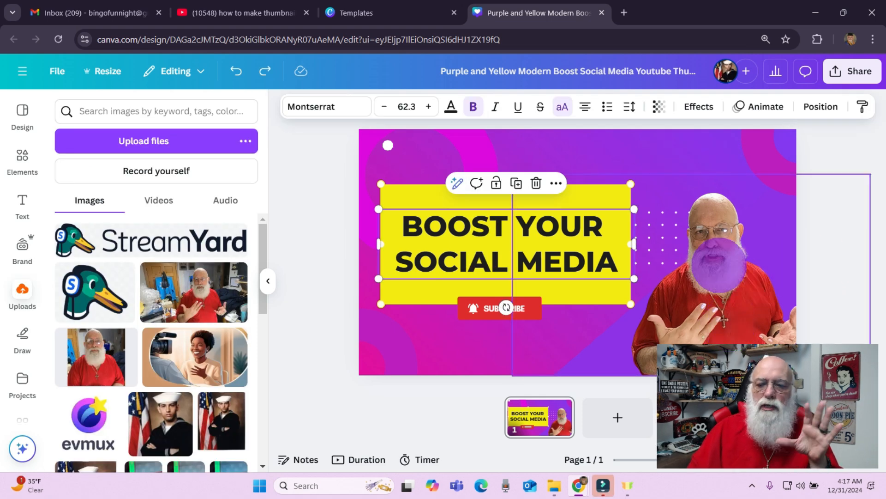
left_click(719, 264)
left_click_drag(718, 264, 713, 262)
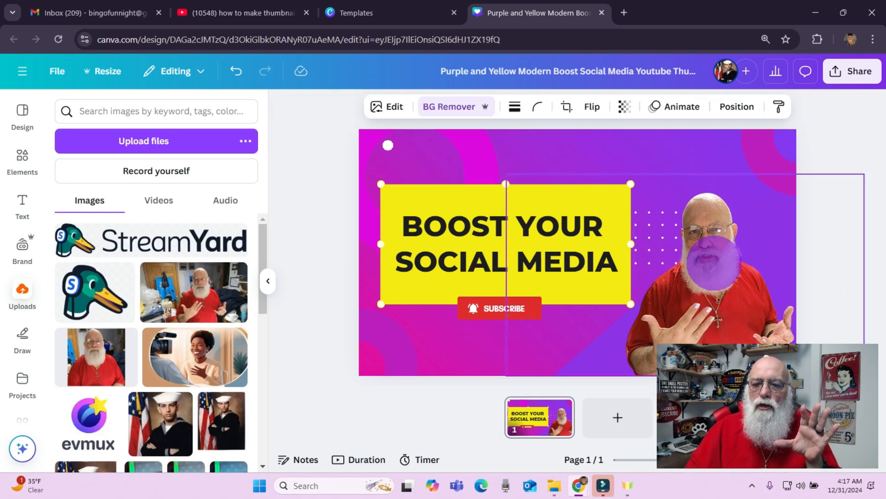
Step: Replace the BOOST YOUR SOCIAL MEDIA headline in the yellow box with MEMBERS BINGO
left_click(478, 235)
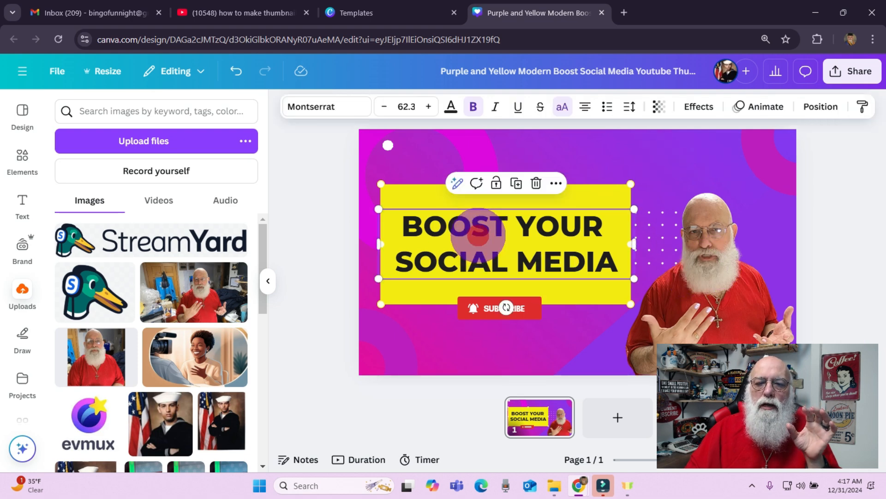
left_click(479, 235)
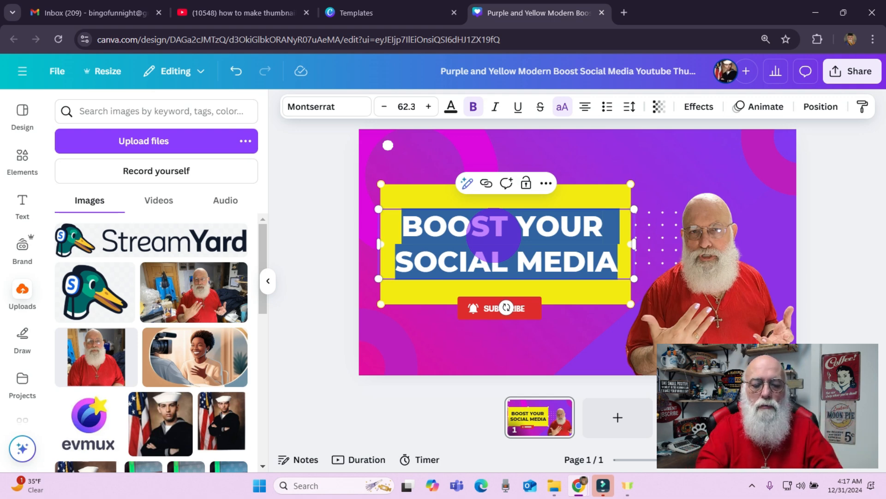
type("MEMBERS")
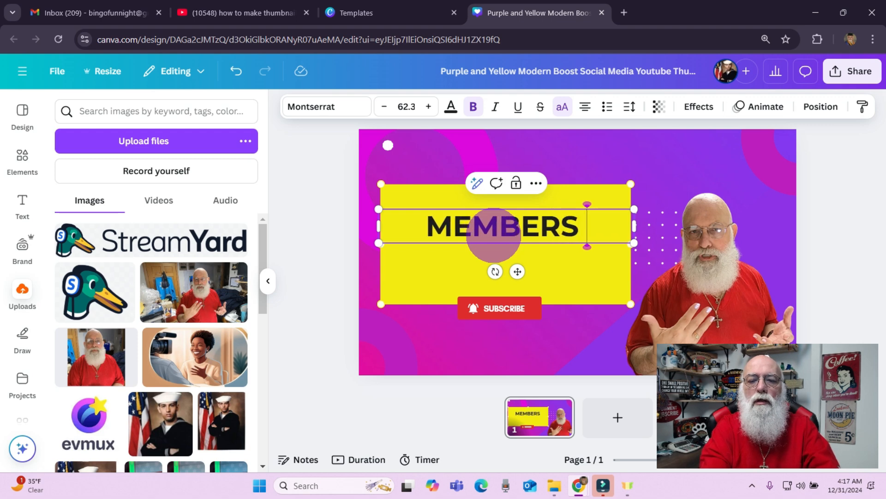
type(" BING")
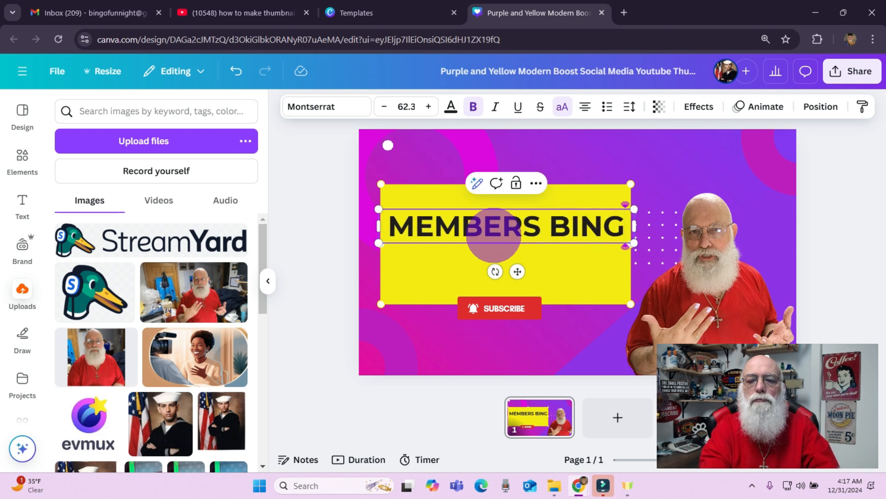
type("O")
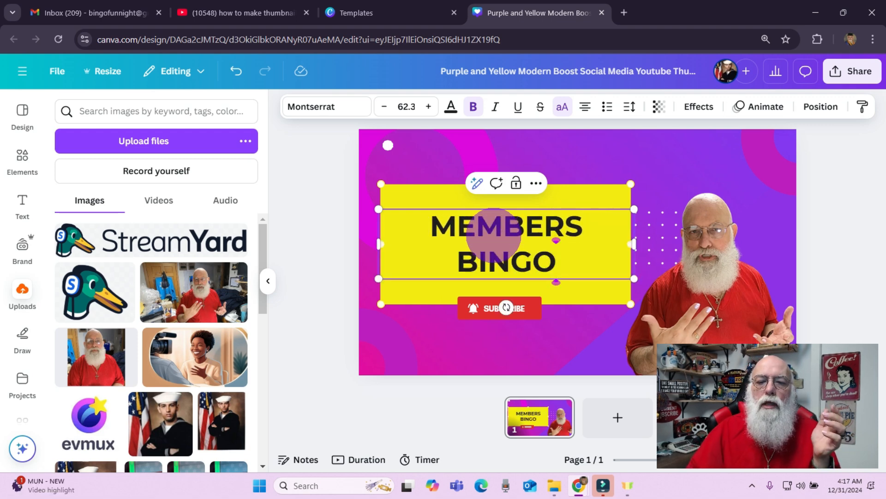
Step: Select the whole MEMBERS BINGO headline and list the Corporate fonts for it
triple_click(508, 238)
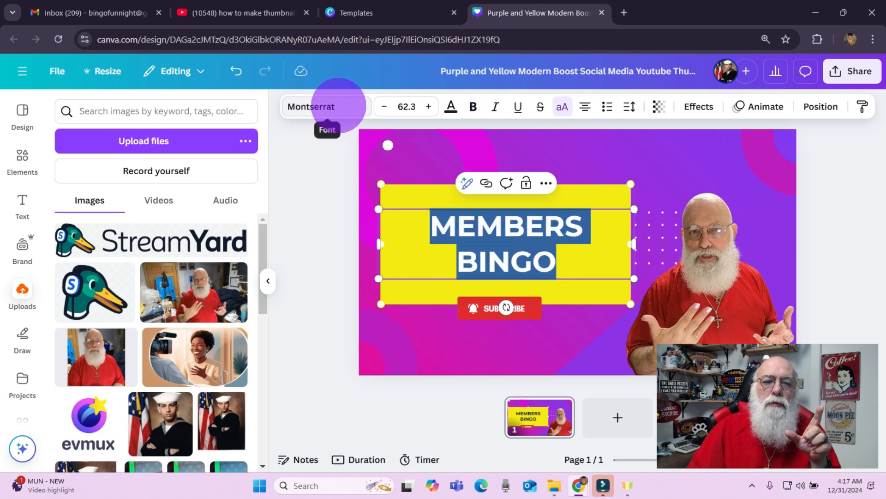
left_click(341, 105)
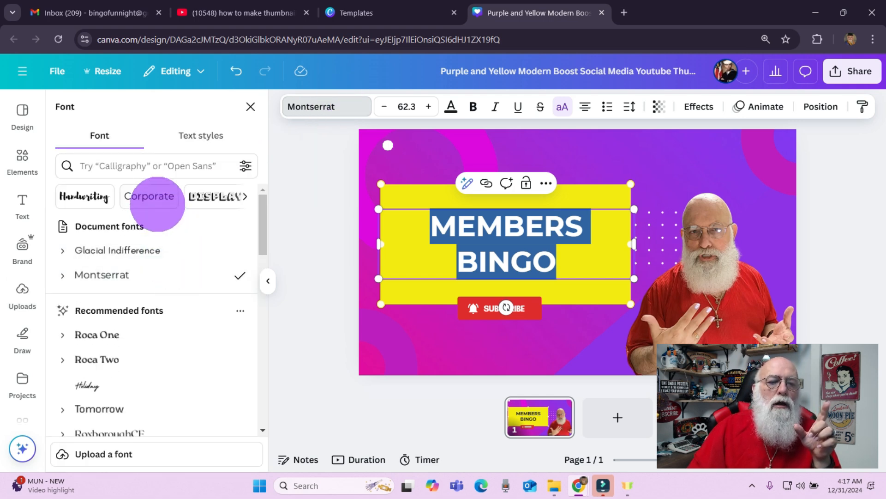
left_click(149, 197)
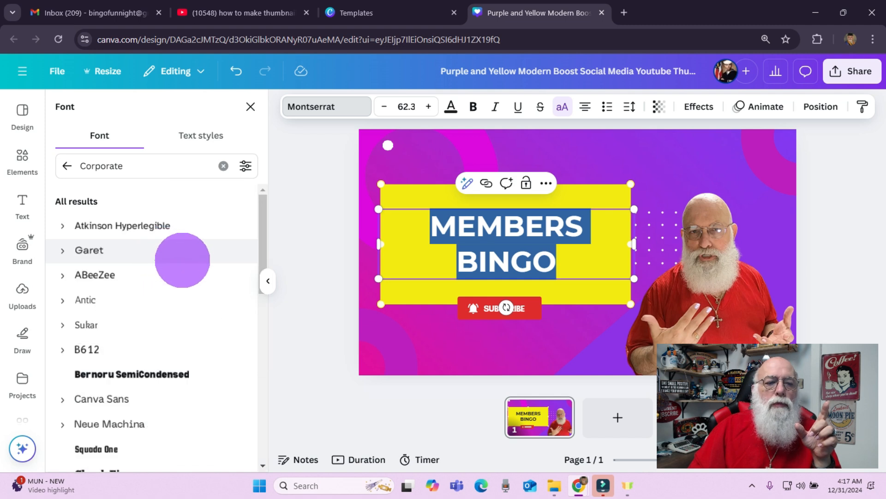
scroll(179, 265, "down", 2)
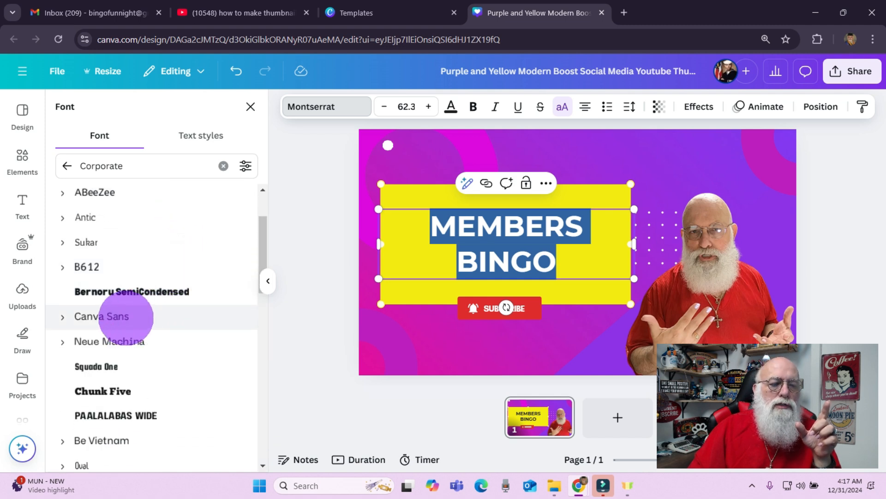
Step: Try the Canva Sans, Chunk Five, Paalalabas Wide, FF Scala Condensed and Rubik One fonts on the MEMBERS BINGO headline
left_click(125, 317)
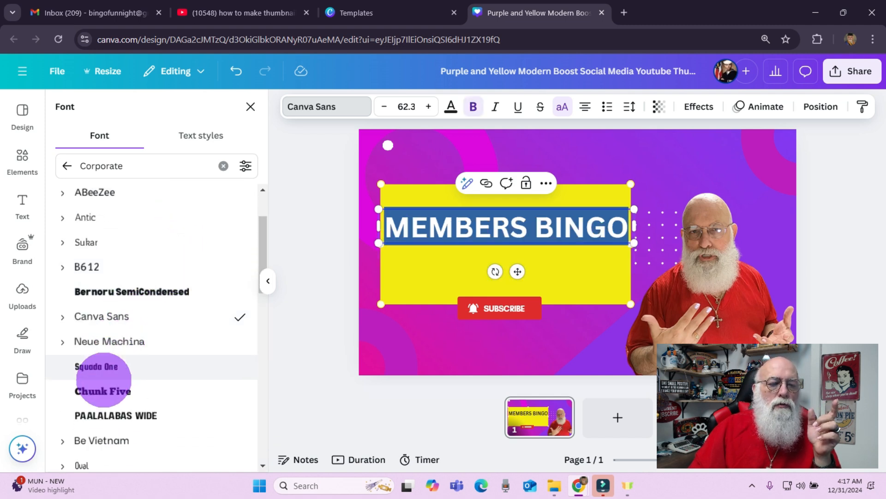
left_click(104, 391)
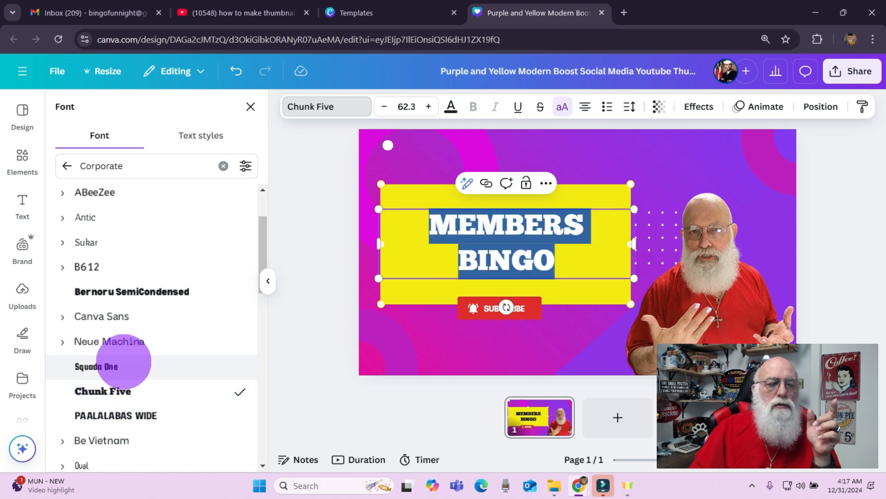
left_click(122, 417)
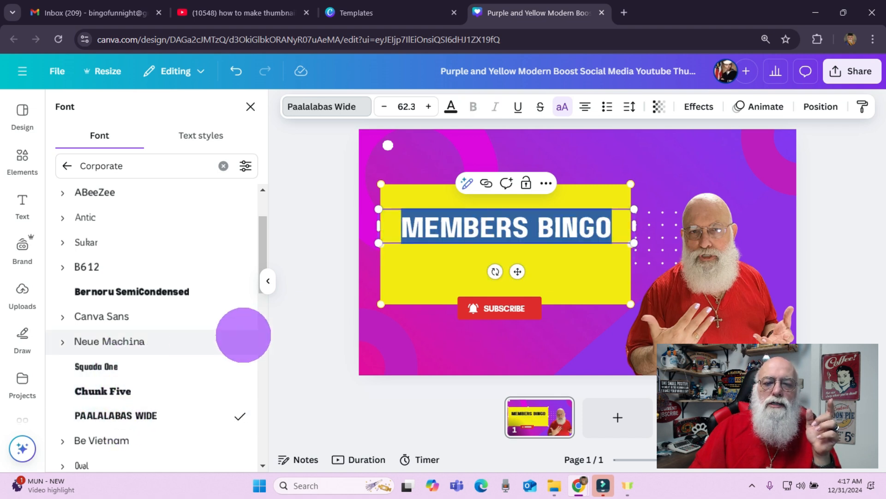
scroll(90, 361, "down", 5)
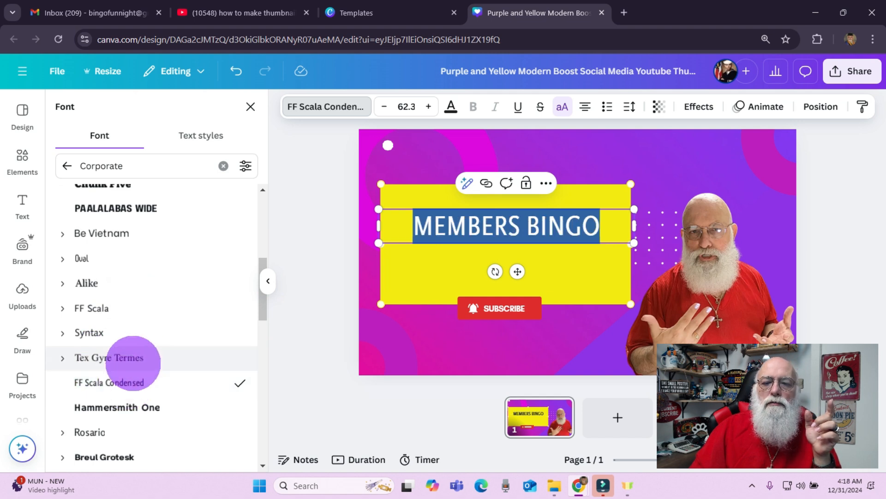
scroll(128, 356, "down", 3)
scroll(133, 333, "down", 8)
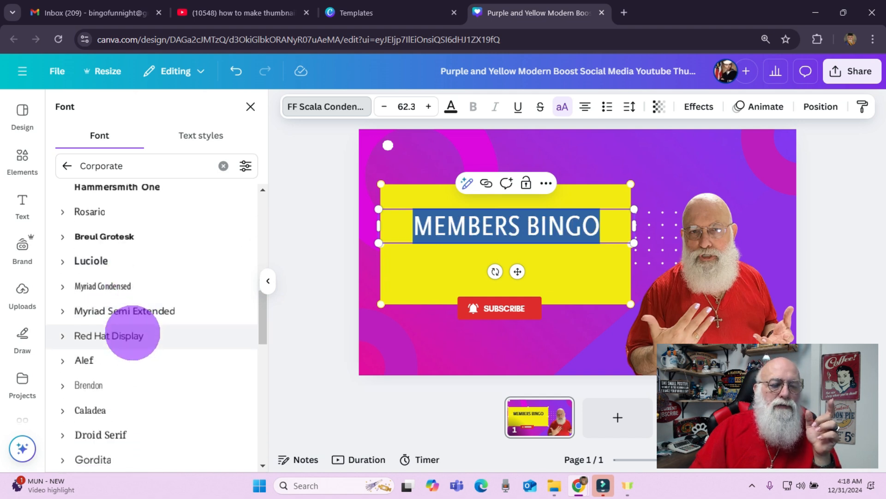
scroll(133, 332, "down", 3)
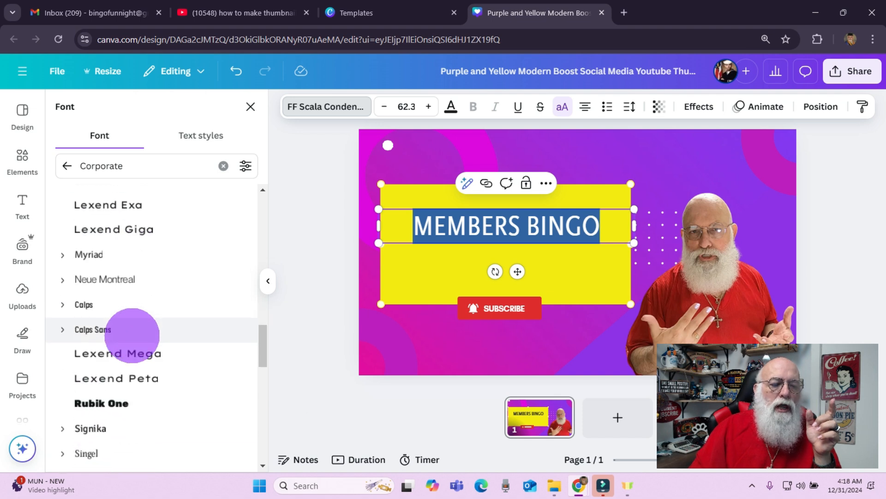
left_click(111, 404)
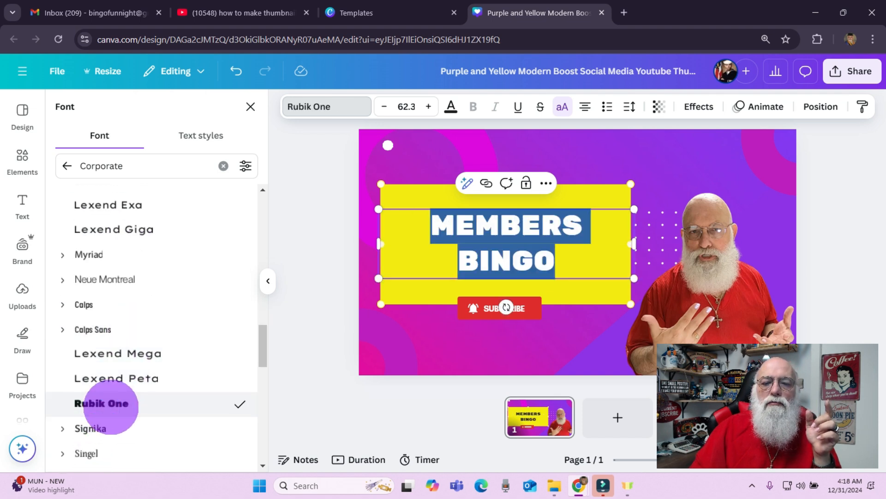
Step: Set the headline's font to Amaranth and insert a line break between MEMBERS and BINGO
scroll(158, 332, "down", 3)
scroll(157, 335, "down", 2)
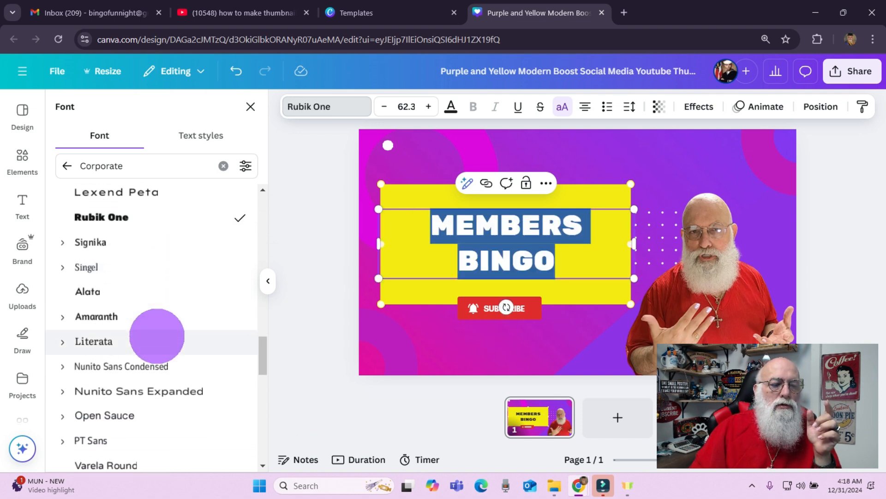
left_click(105, 315)
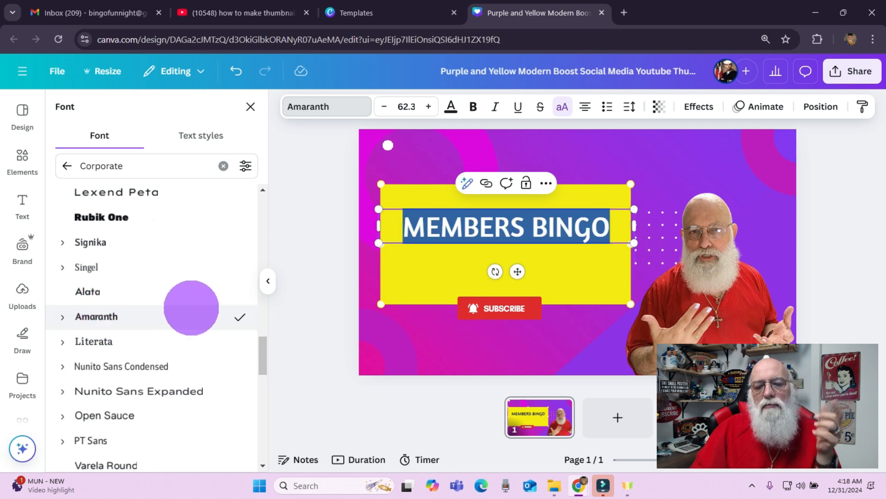
left_click(415, 274)
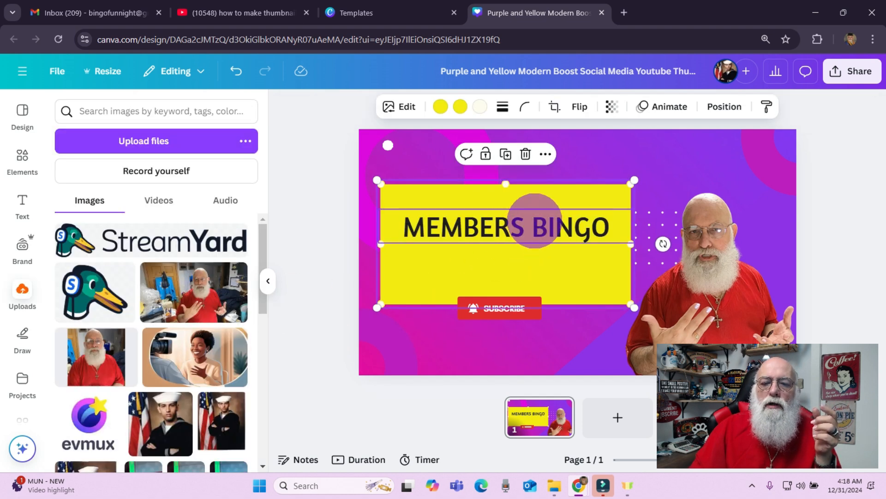
left_click(528, 220)
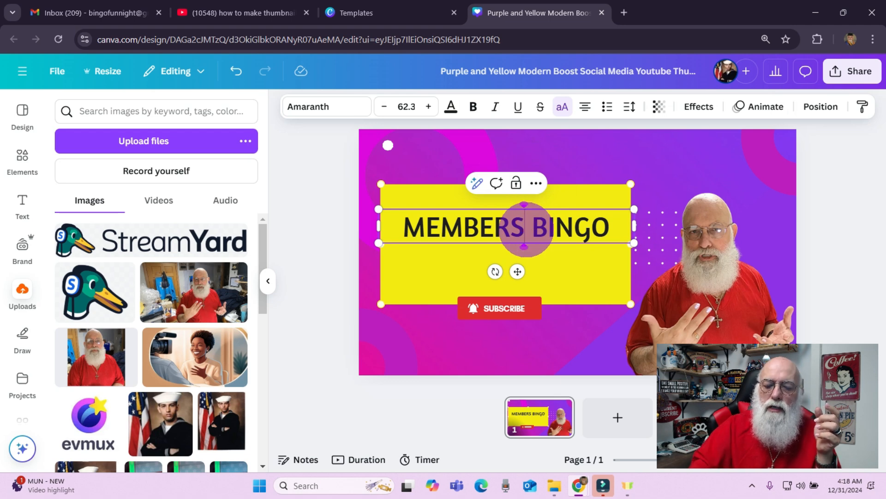
key("Return")
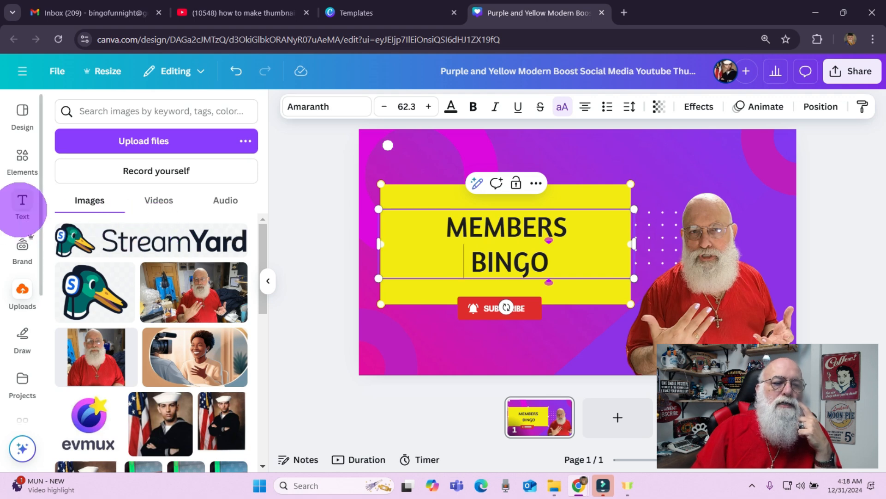
Step: Look through the available text styles and font combinations, including the full set of recently used ones
left_click(22, 205)
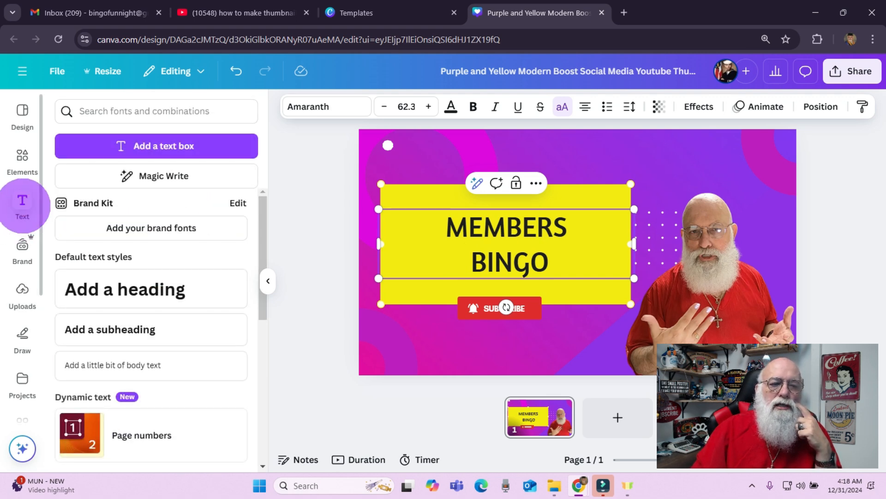
scroll(126, 185, "down", 4)
scroll(124, 210, "down", 2)
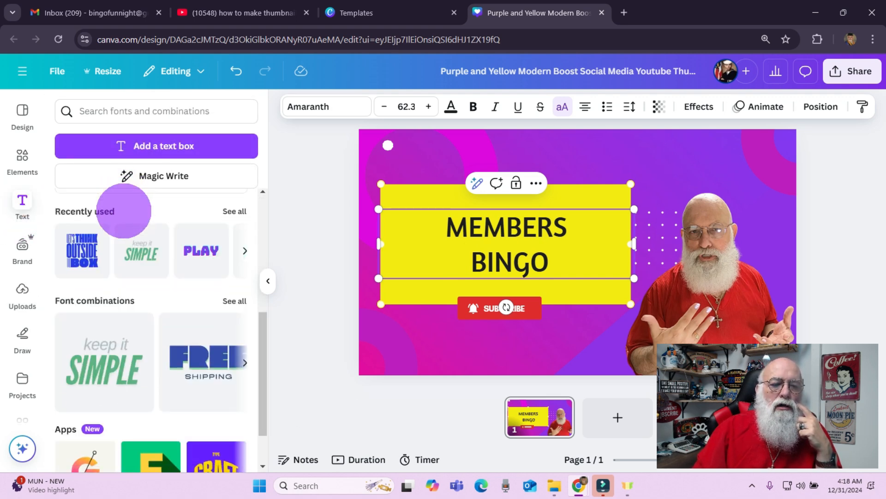
scroll(123, 211, "down", 2)
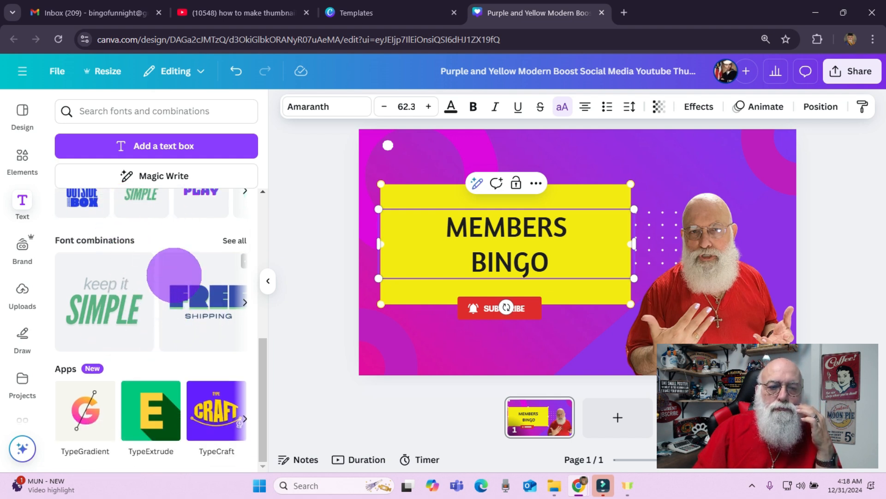
scroll(178, 261, "up", 2)
scroll(178, 259, "up", 2)
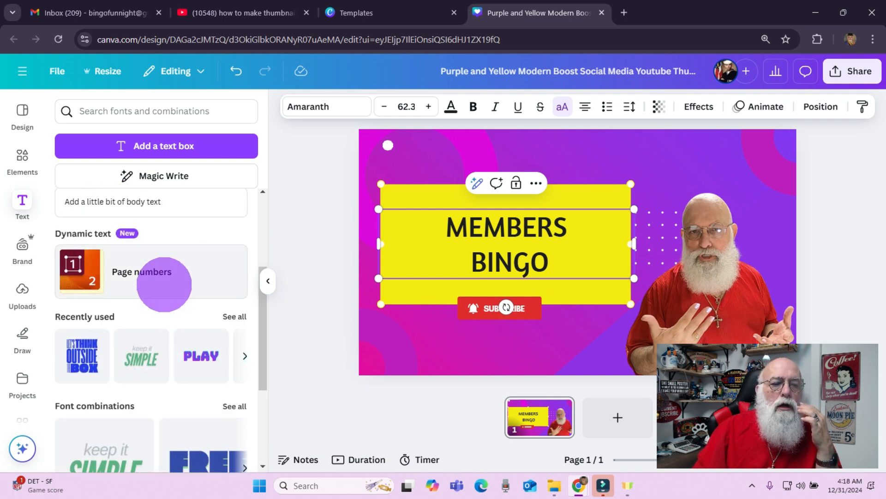
scroll(165, 277, "down", 2)
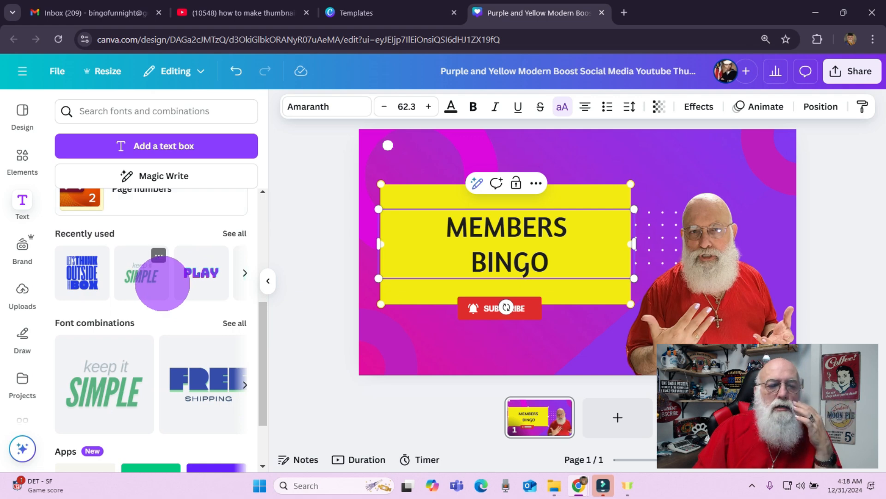
scroll(163, 283, "down", 3)
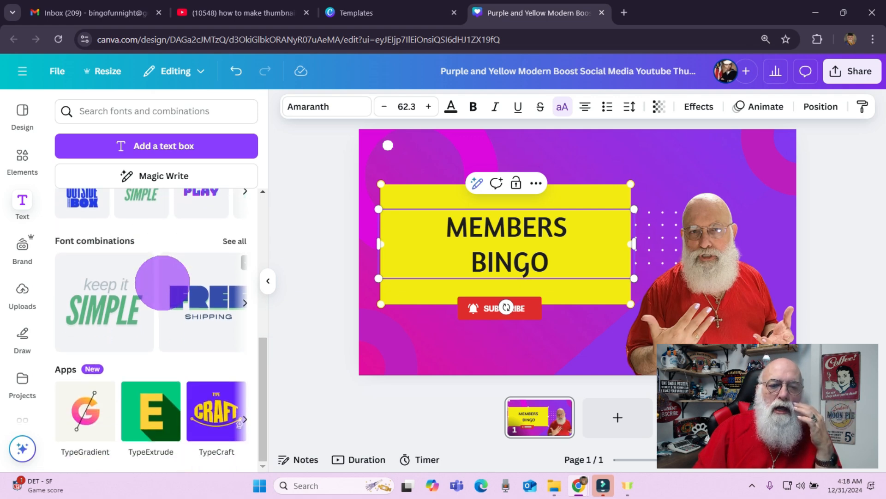
scroll(162, 282, "up", 10)
scroll(163, 283, "down", 3)
scroll(162, 282, "down", 2)
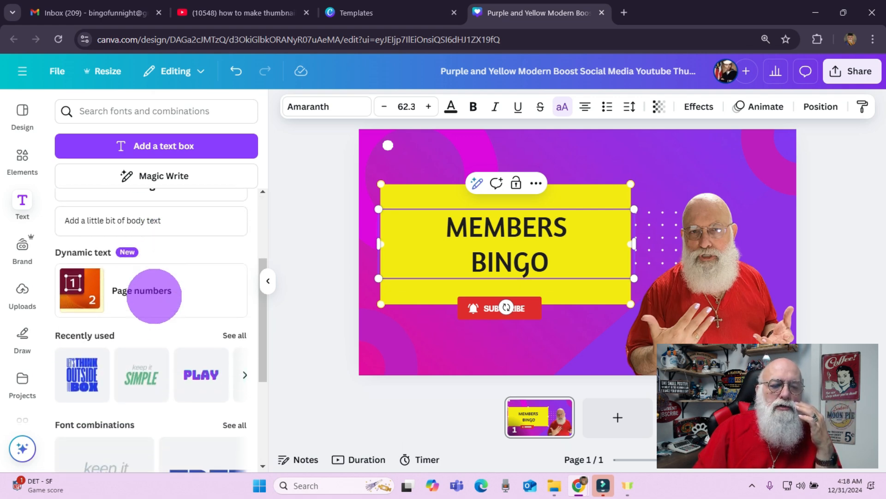
left_click(237, 335)
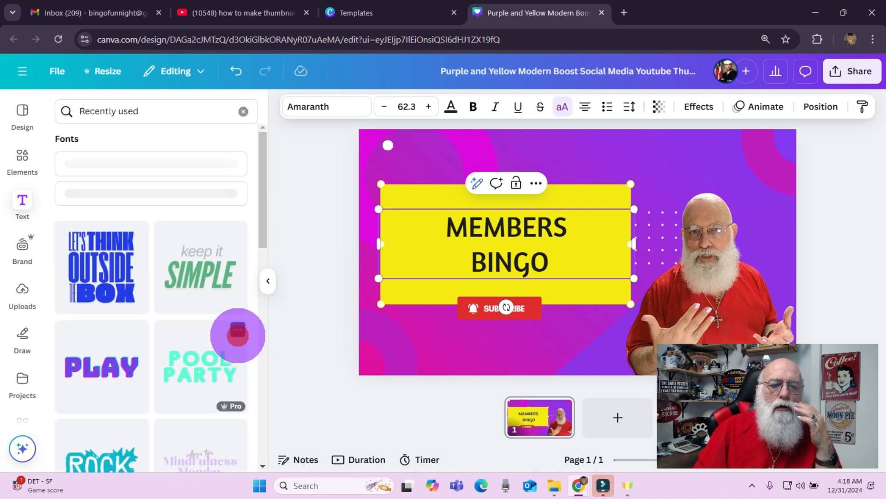
scroll(203, 296, "down", 3)
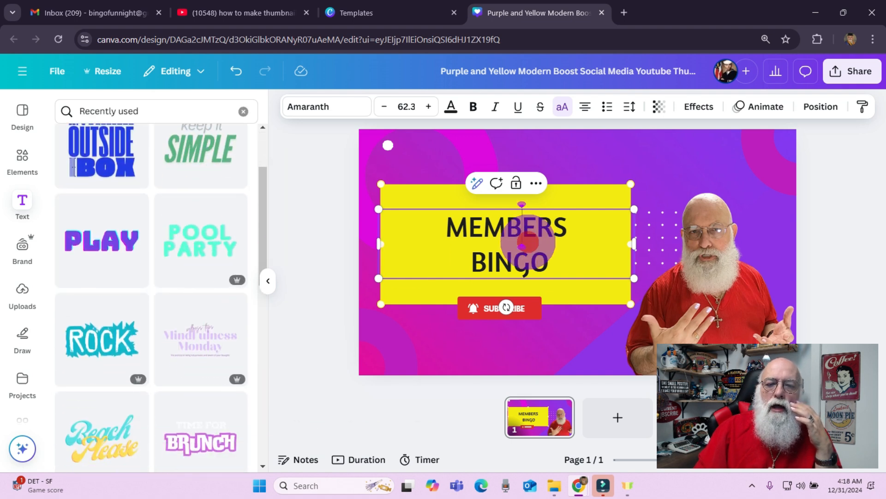
Step: Try the purple PLAY text style on the selected MEMBERS BINGO headline and undo its insertion
double_click(528, 240)
triple_click(430, 249)
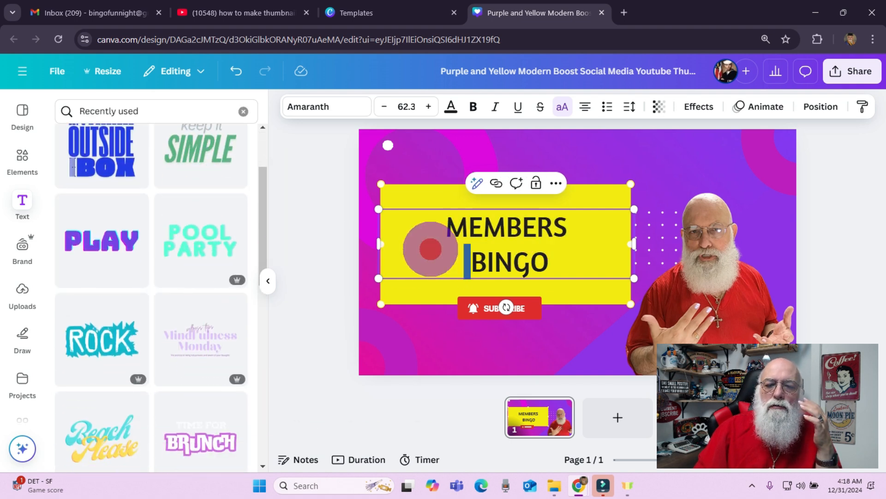
triple_click(406, 225)
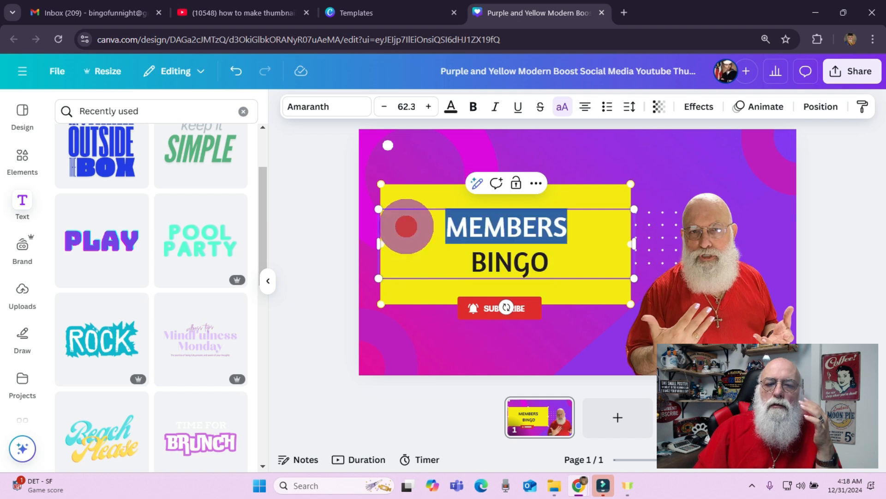
left_click(407, 226)
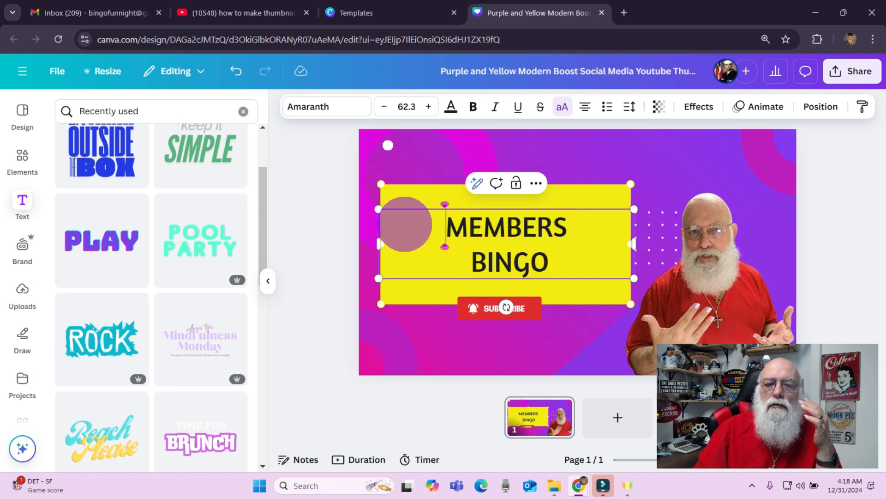
left_click_drag(406, 224, 570, 257)
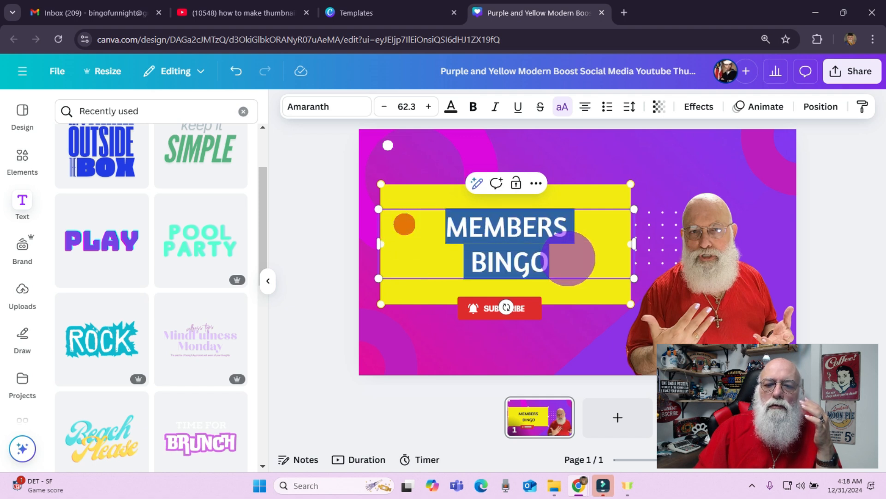
left_click(113, 240)
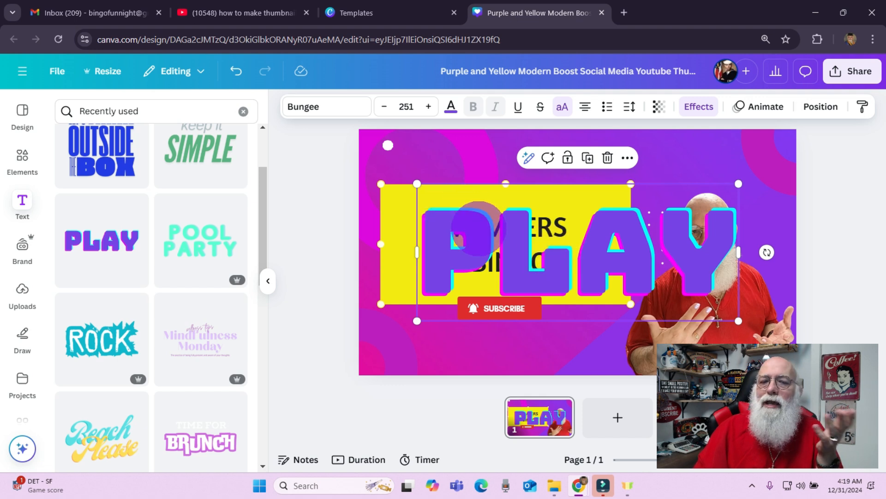
left_click(234, 71)
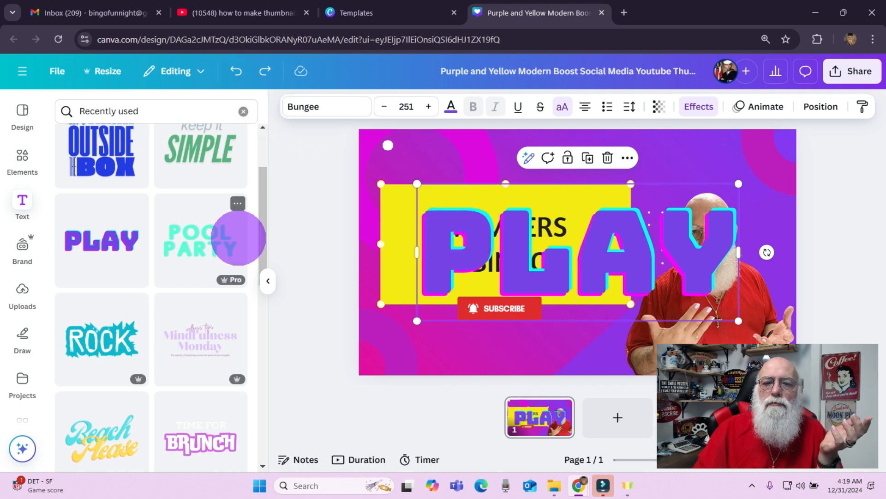
left_click(236, 71)
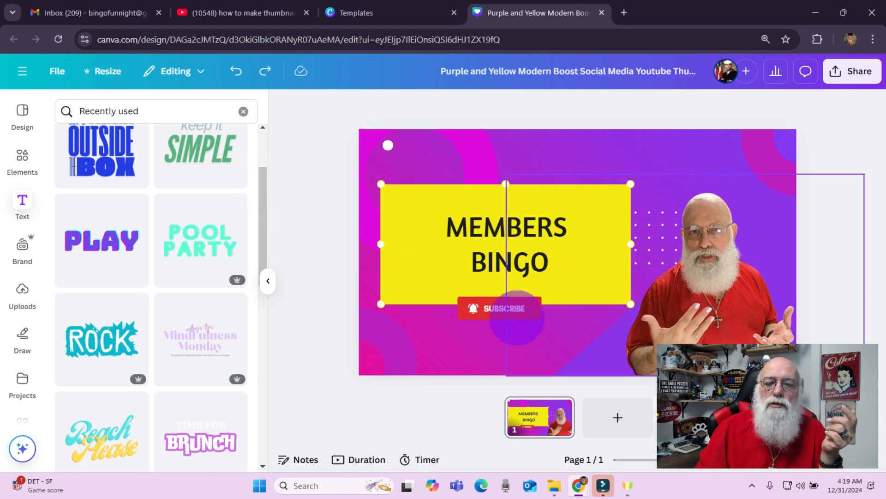
Step: Delete the SUBSCRIBE button below the headline, including its text, red rectangle and bell icon
left_click(508, 306)
left_click(489, 307)
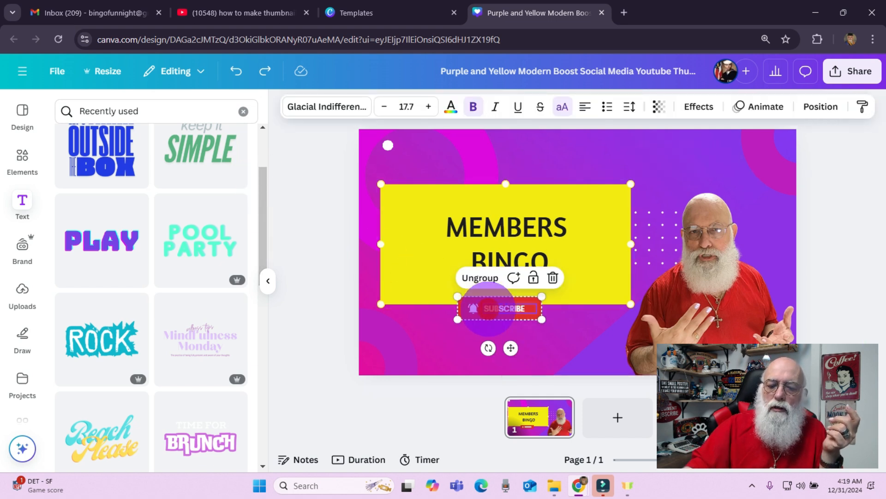
key("Delete")
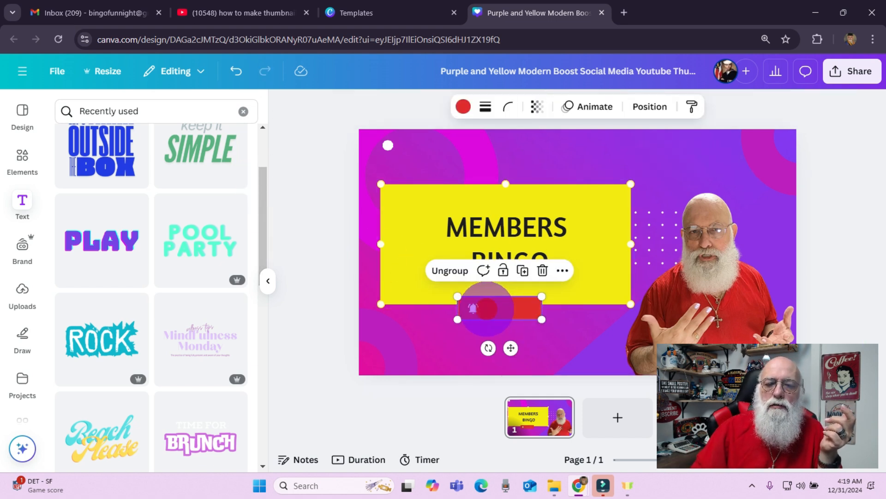
key("Delete")
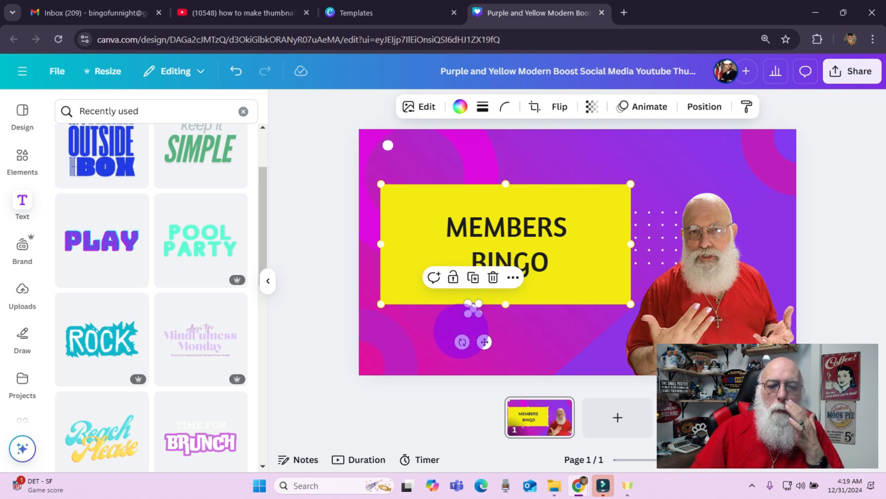
left_click(344, 316)
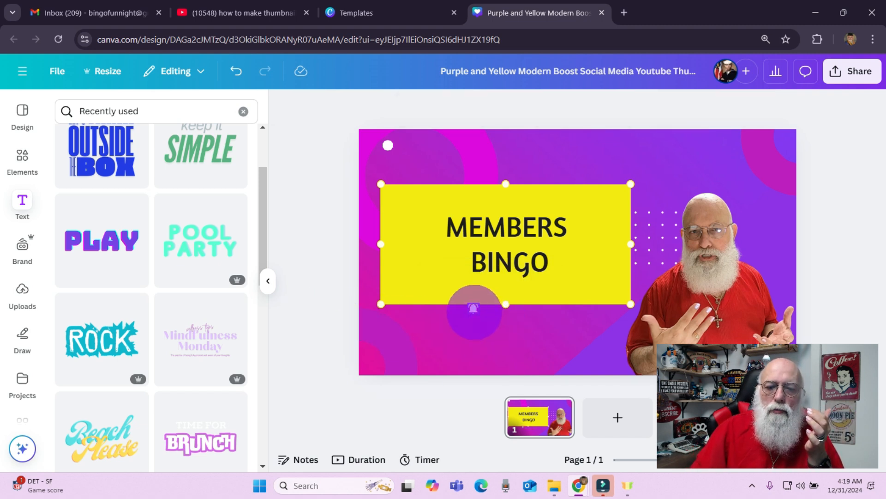
left_click(474, 309)
key("Delete")
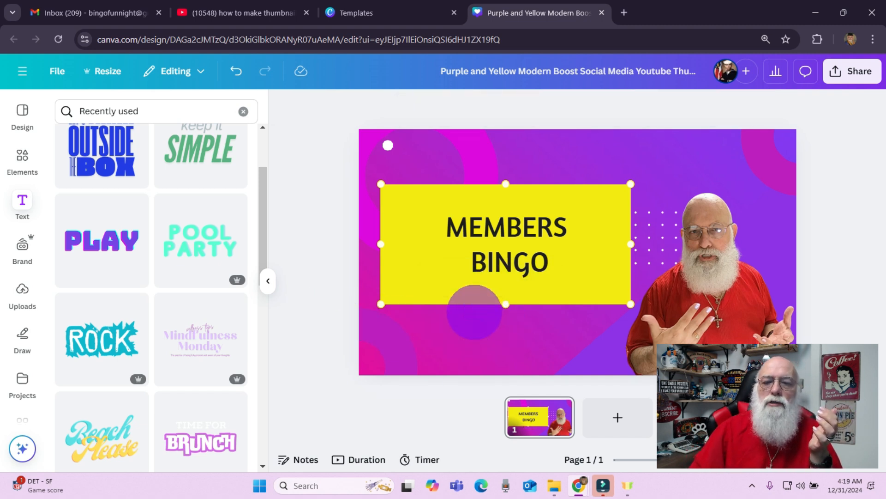
Step: Move the photo down into the thumbnail's lower-right corner and the dot grid to the lower left, just below the yellow box
left_click(655, 240)
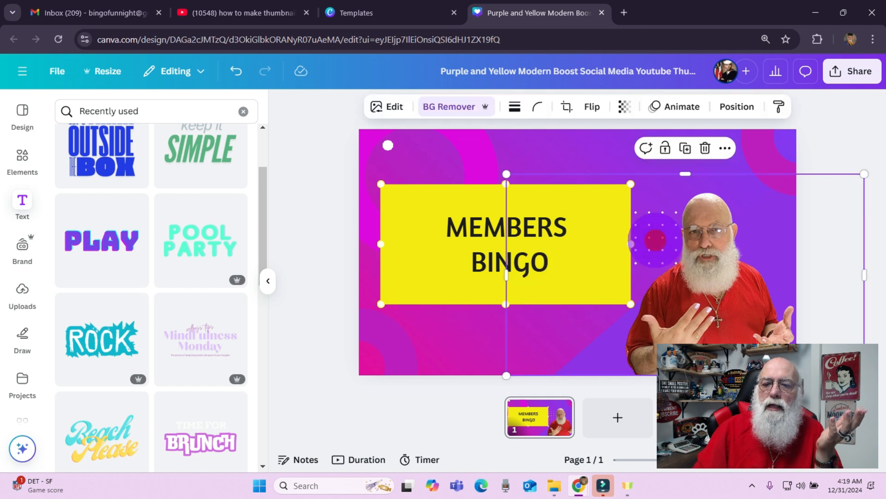
left_click_drag(656, 240, 681, 301)
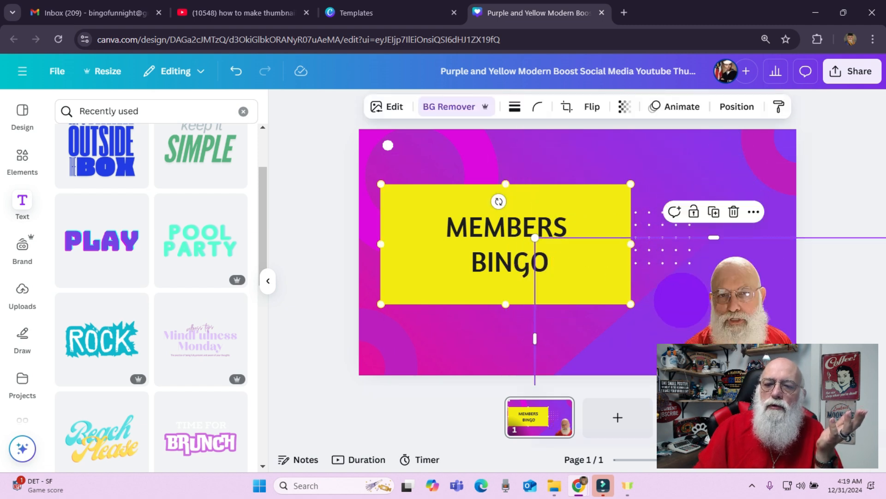
left_click(653, 214)
left_click_drag(653, 214, 689, 153)
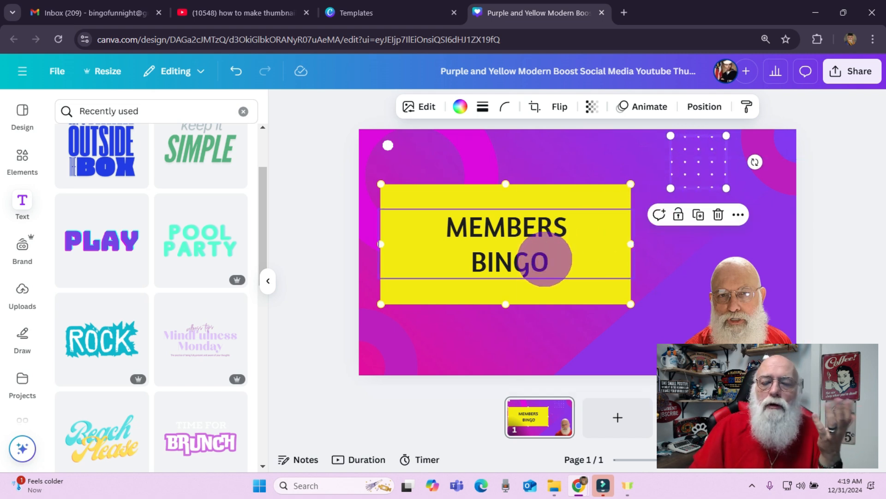
left_click_drag(700, 164, 414, 341)
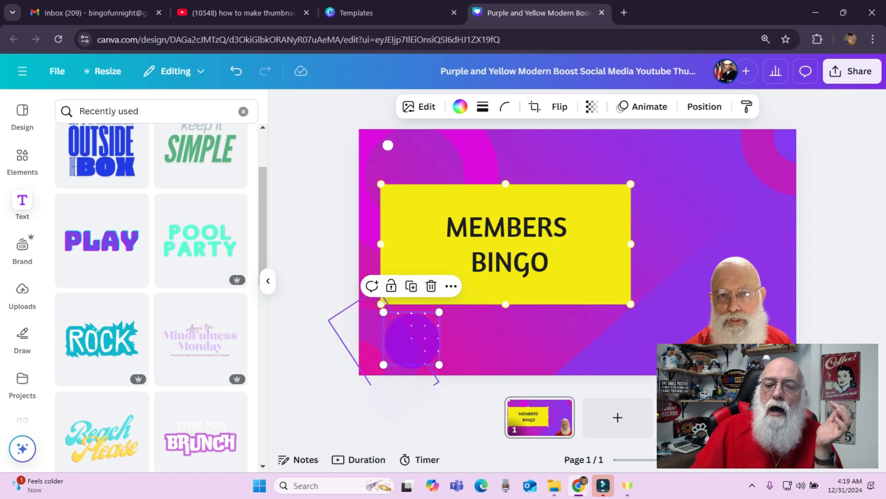
left_click_drag(417, 337, 433, 337)
Step: Copy the dot grid and place the duplicate in the thumbnail's upper-right corner
right_click(432, 337)
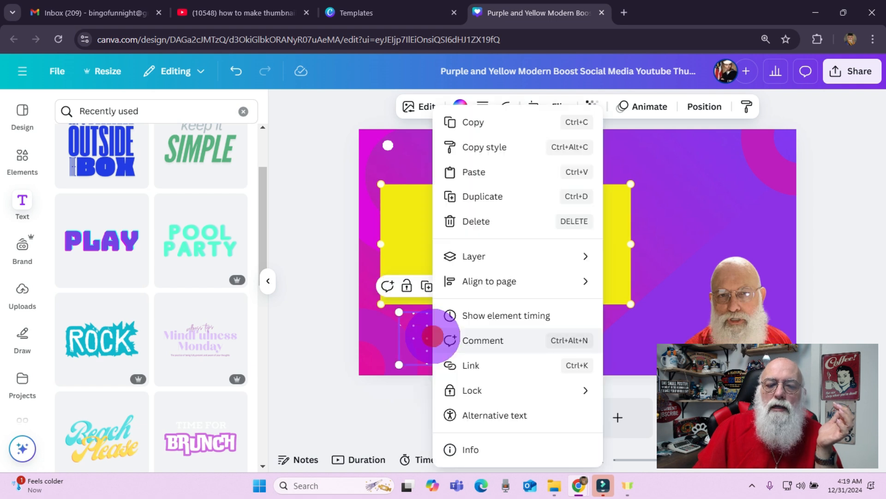
left_click(491, 123)
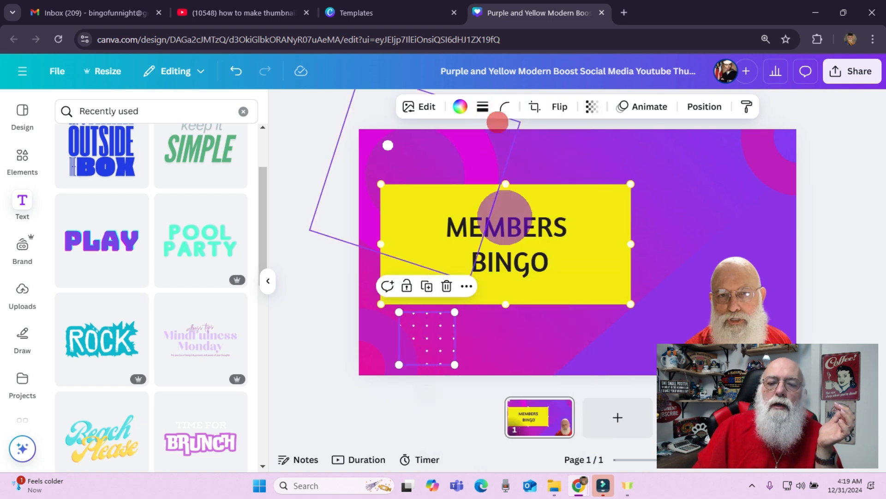
right_click(492, 323)
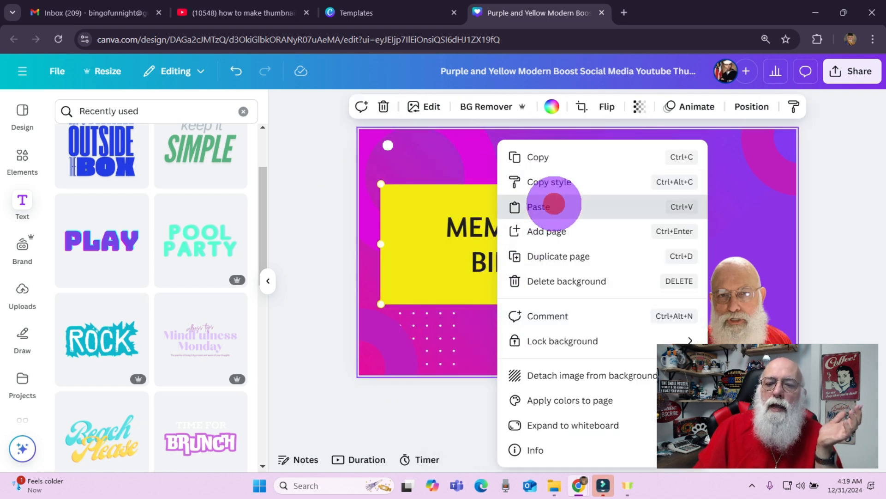
left_click(556, 206)
left_click_drag(431, 342, 730, 157)
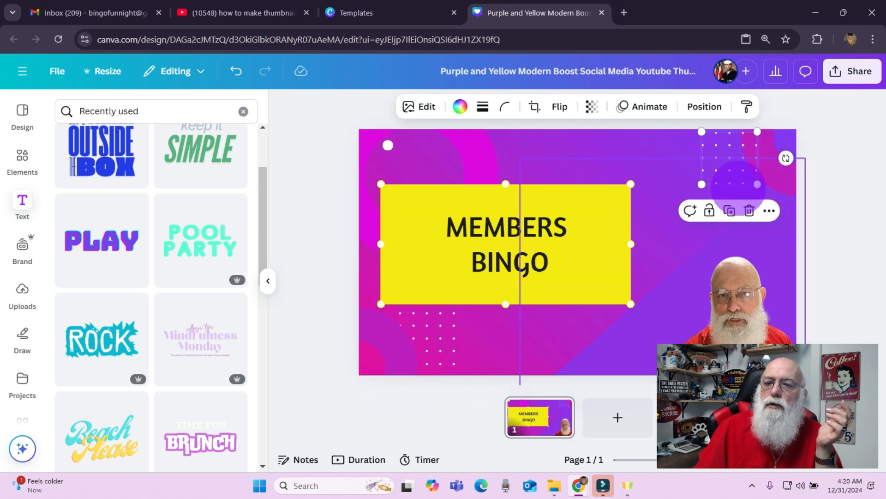
Step: Send the upper-right dot grid backward one layer
right_click(732, 158)
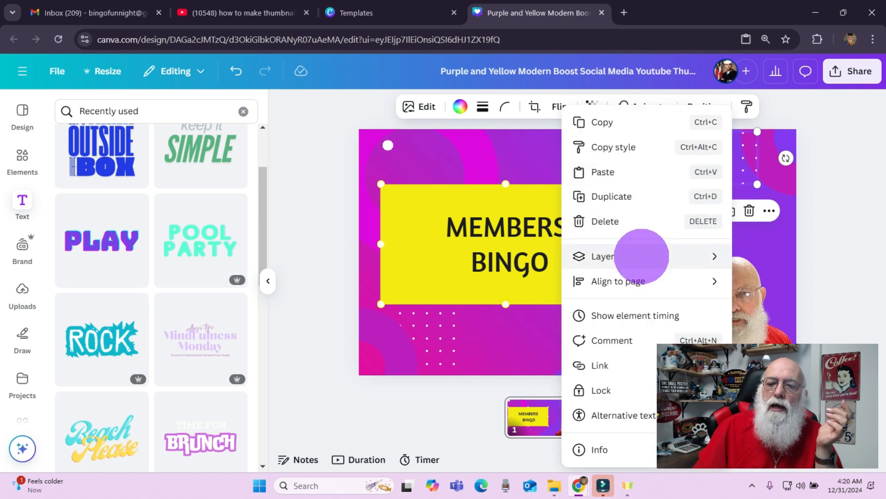
mouse_move(640, 256)
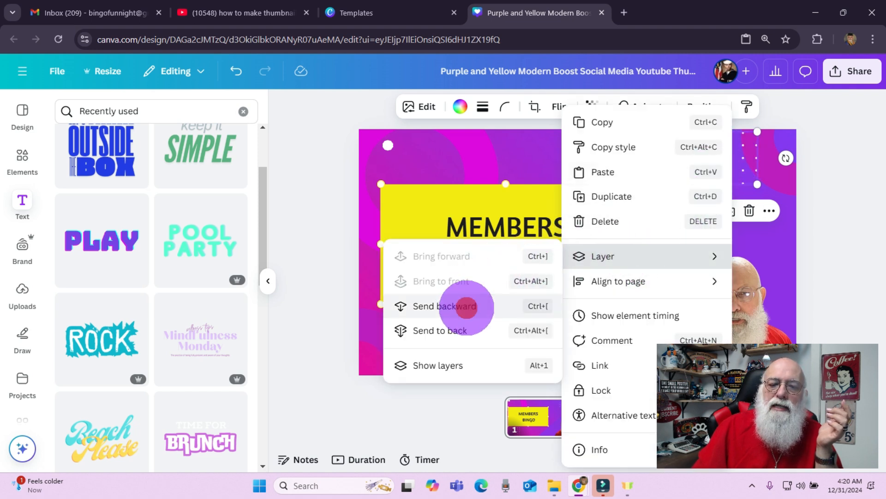
left_click(466, 306)
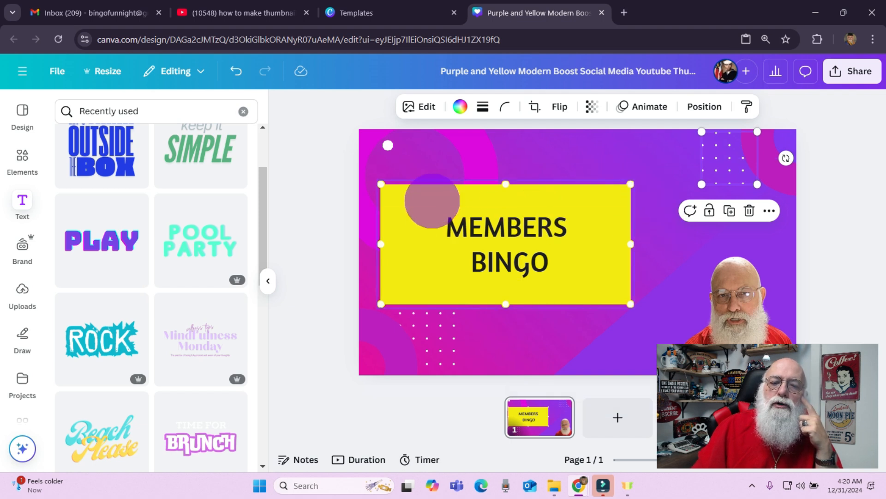
Step: Shift the yellow box behind the headline slightly up and to the right
left_click(414, 196)
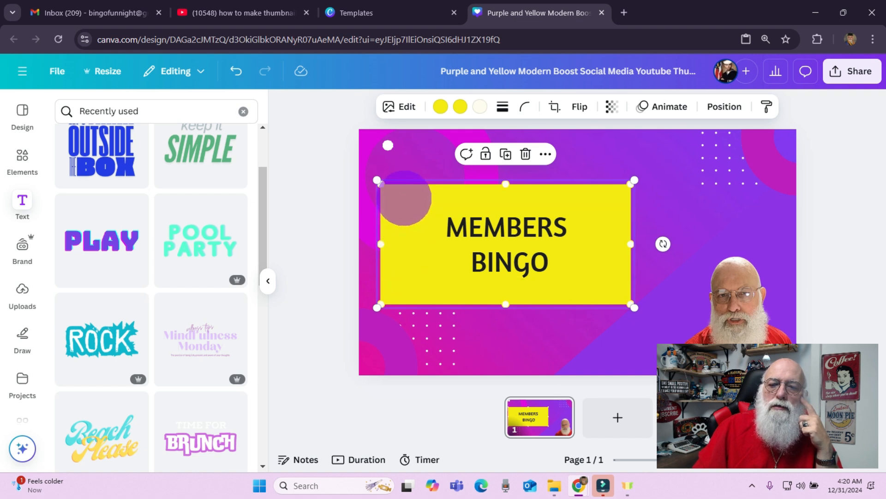
mouse_move(404, 199)
left_mouse_down()
mouse_move(493, 206)
mouse_move(417, 192)
left_mouse_up()
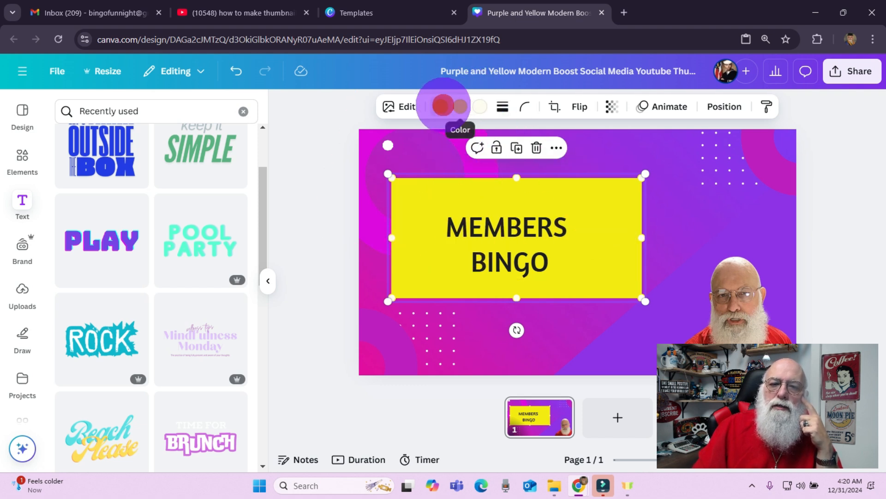
Step: Try turquoise from the default solid colors as the yellow box's outline color
left_click(442, 106)
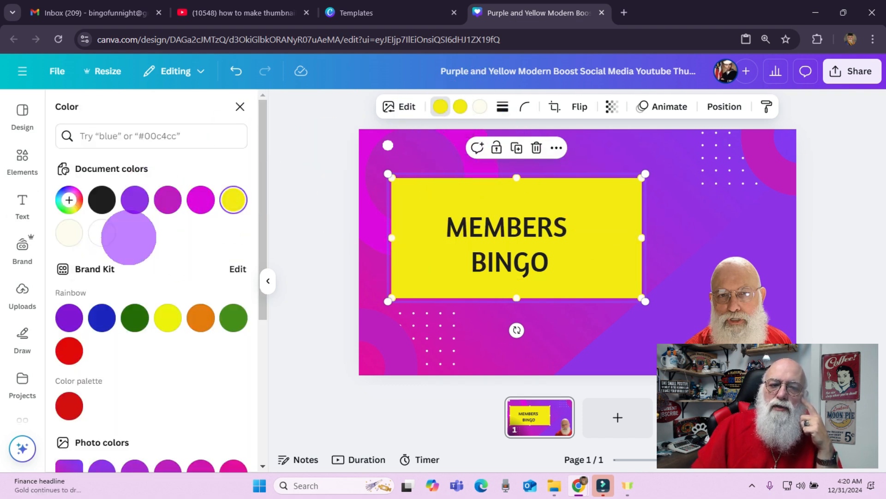
scroll(183, 303, "down", 5)
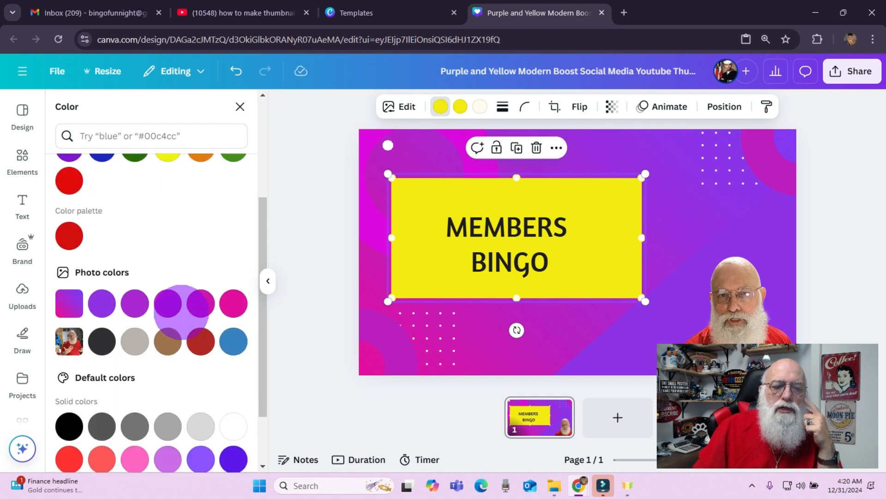
left_click(135, 414)
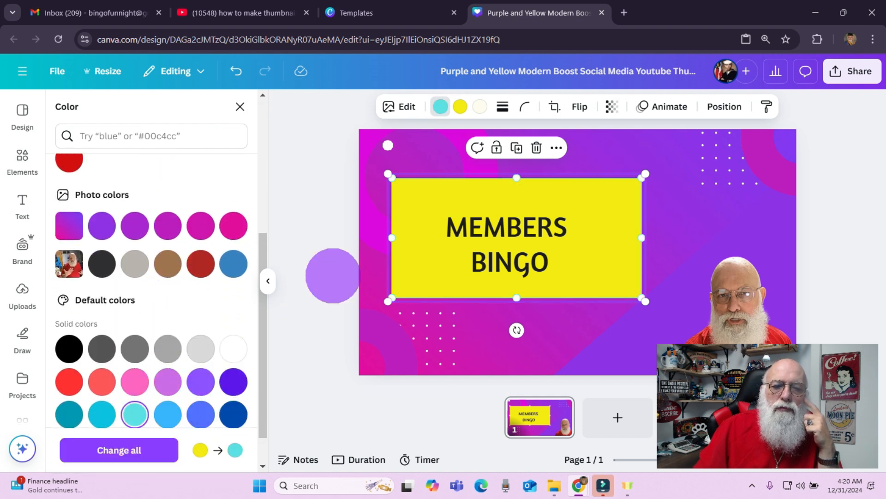
left_click(333, 276)
left_click(708, 225)
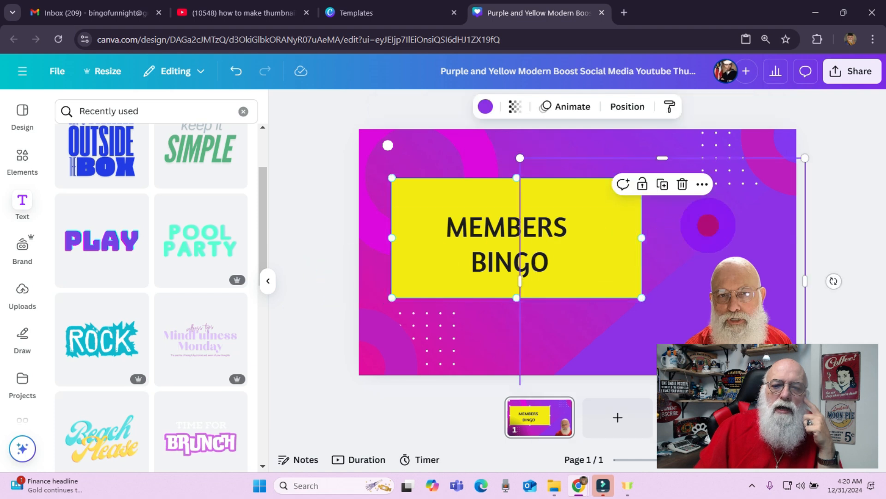
Step: Change the main fill of the yellow headline box to turquoise from the default solid colors
left_click(422, 191)
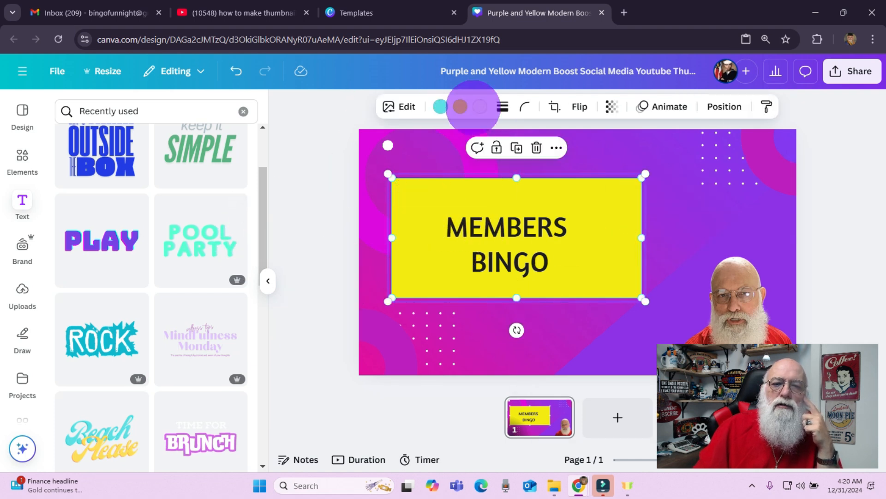
left_click(460, 106)
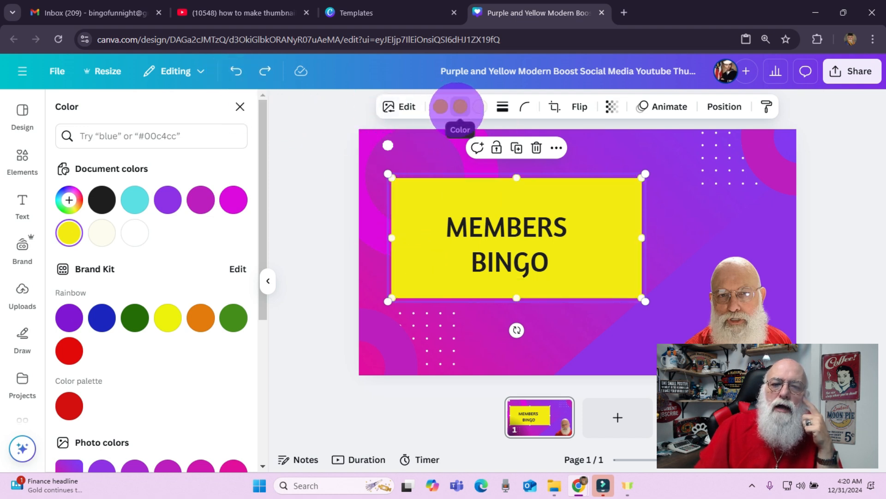
left_click(432, 215)
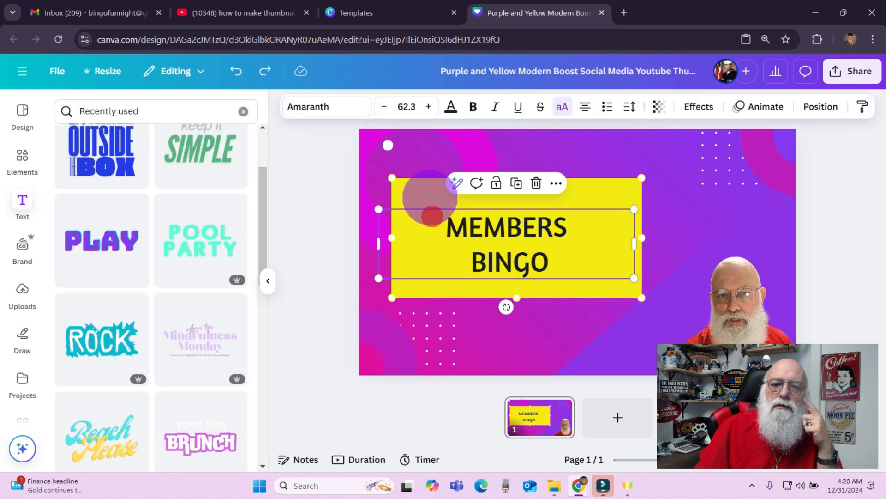
left_click(430, 197)
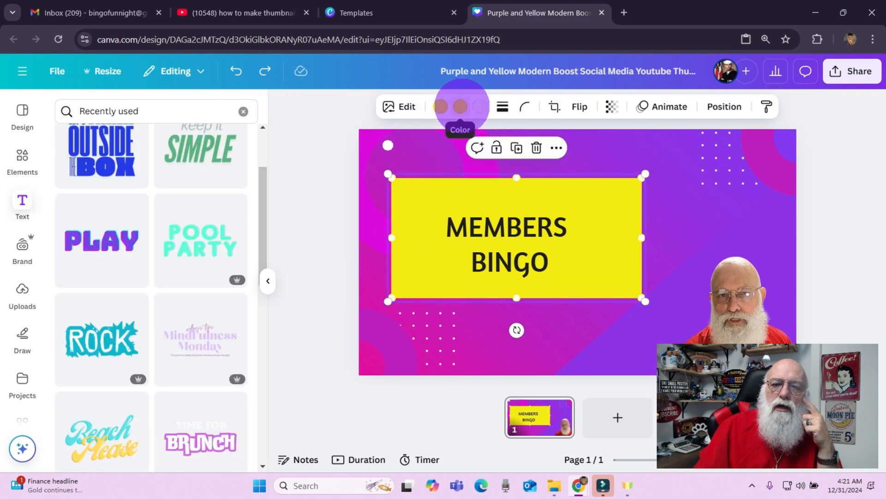
left_click(461, 106)
scroll(150, 358, "down", 5)
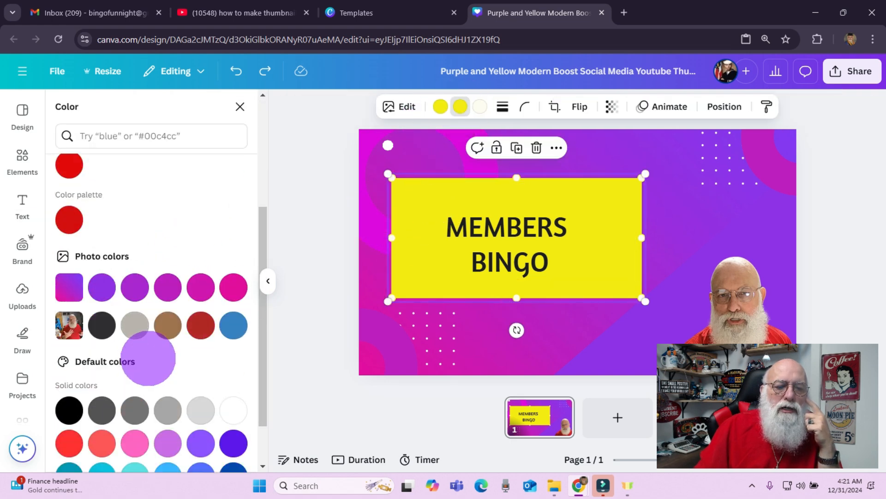
left_click(135, 414)
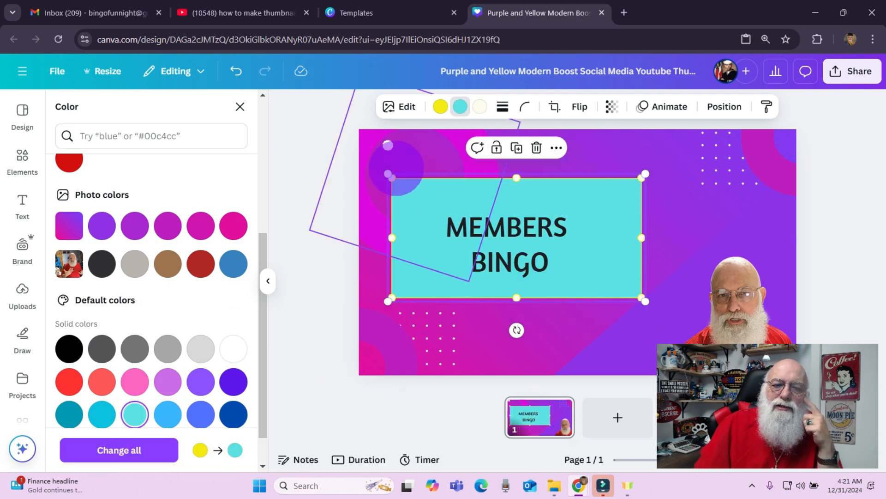
Step: Resize and reposition the turquoise box so it evenly frames the MEMBERS BINGO headline
mouse_move(391, 177)
left_mouse_down()
mouse_move(369, 166)
mouse_move(418, 190)
mouse_move(372, 168)
mouse_move(419, 190)
mouse_move(387, 168)
mouse_move(405, 185)
left_mouse_up()
left_click(479, 278)
left_click_drag(550, 243, 601, 272)
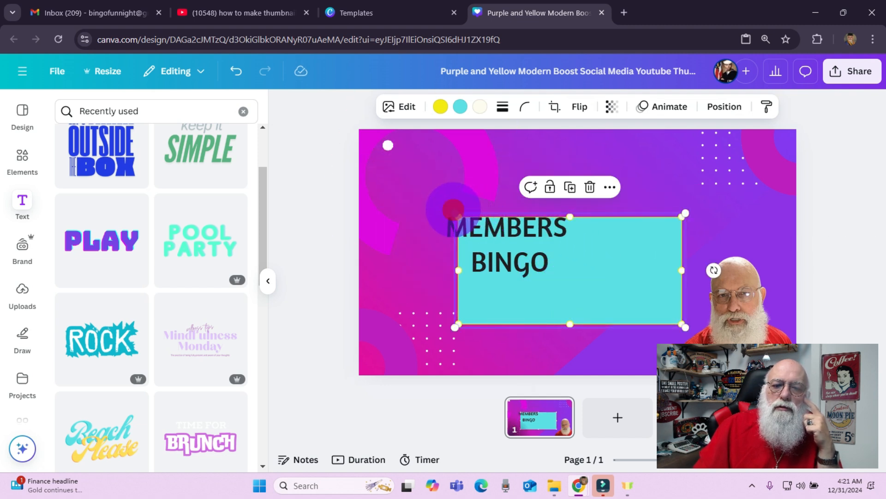
left_click_drag(457, 215, 419, 197)
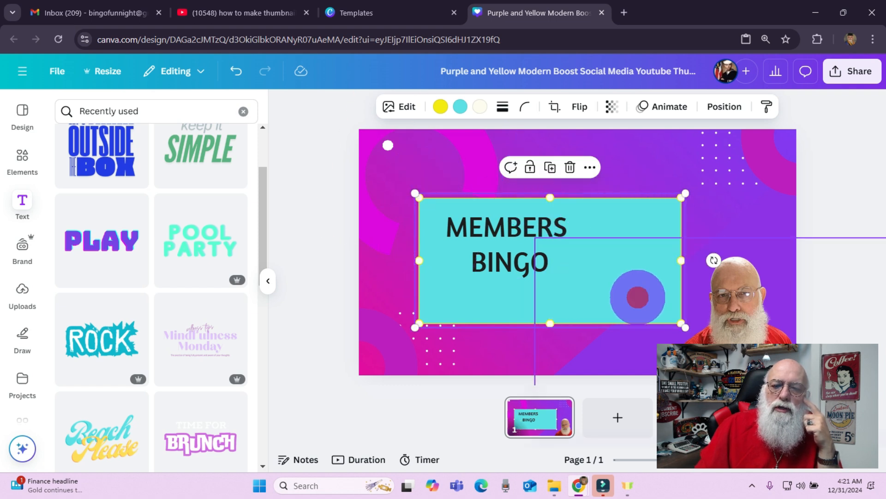
left_click_drag(577, 277, 533, 247)
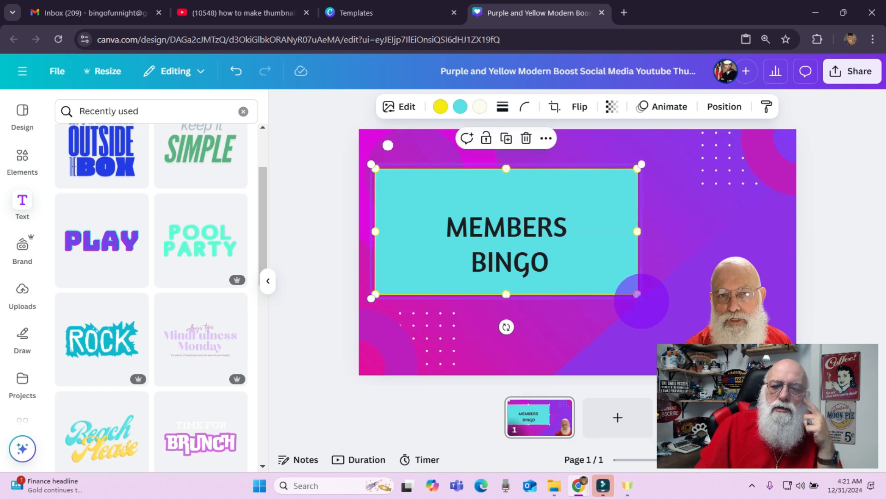
left_click_drag(640, 299, 417, 182)
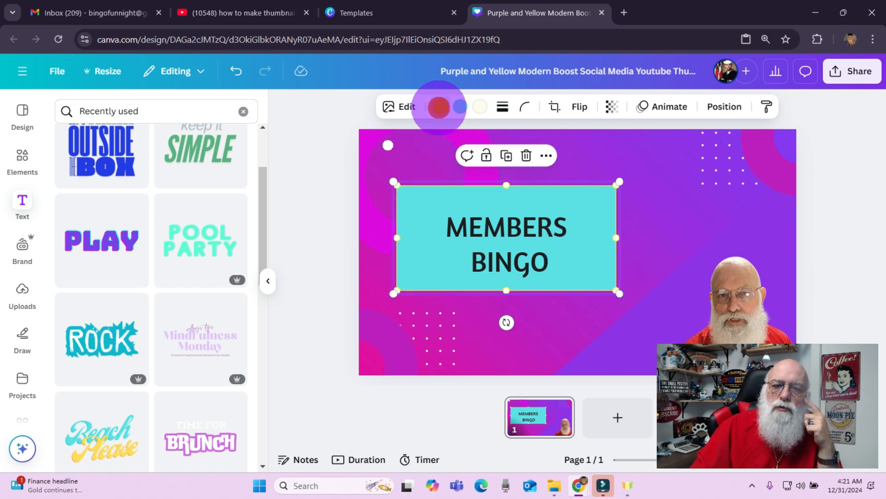
left_click(439, 108)
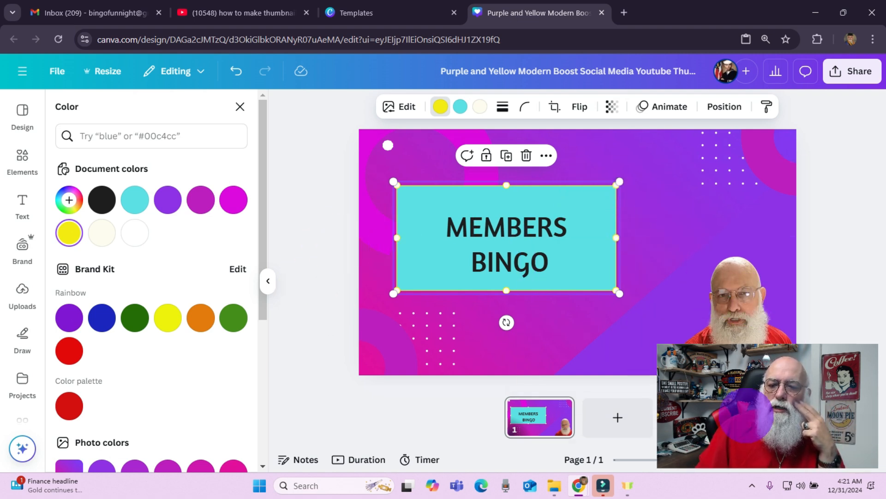
left_click_drag(749, 411, 677, 412)
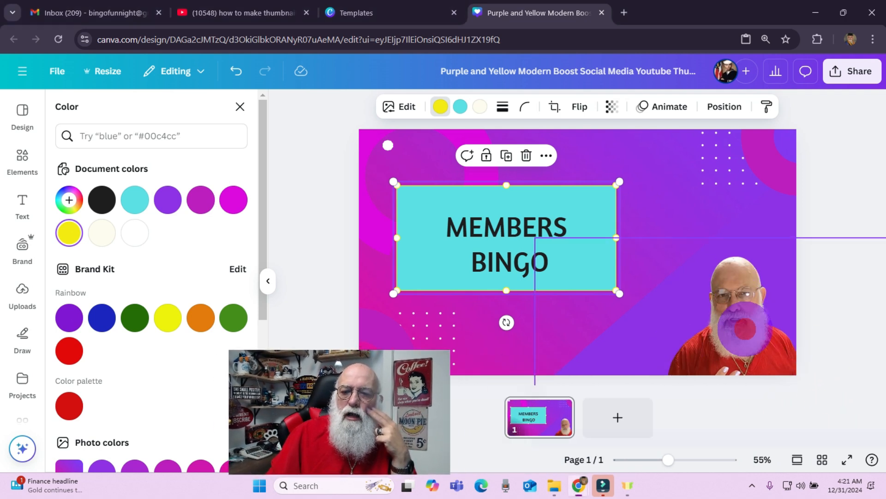
Step: Move the bearded man's photo up and to the left beside the headline box, and slightly enlarge it
left_click(745, 329)
left_click_drag(745, 328, 710, 258)
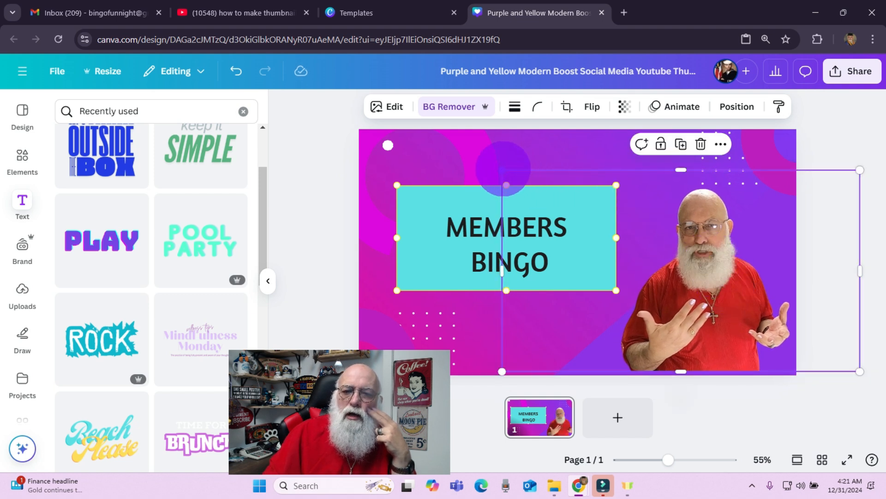
left_click_drag(502, 170, 480, 158)
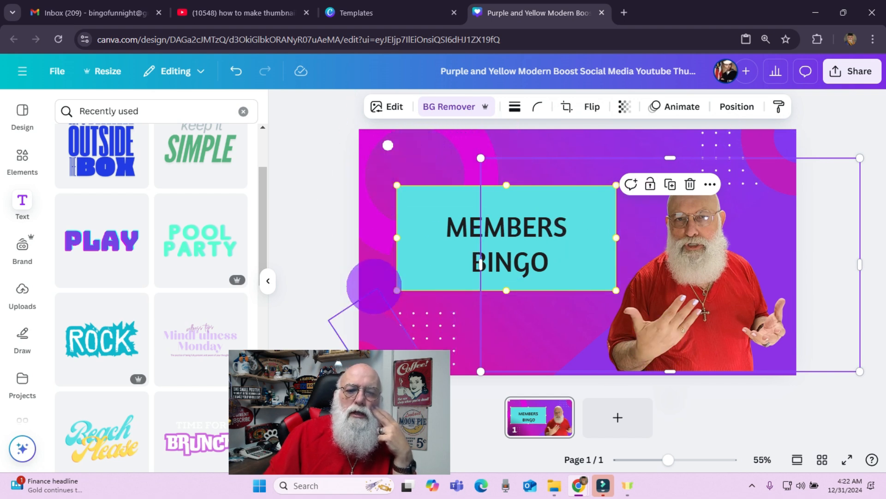
Step: Look through the background library's categories for the page and show the full Landscapes collection
left_click(373, 264)
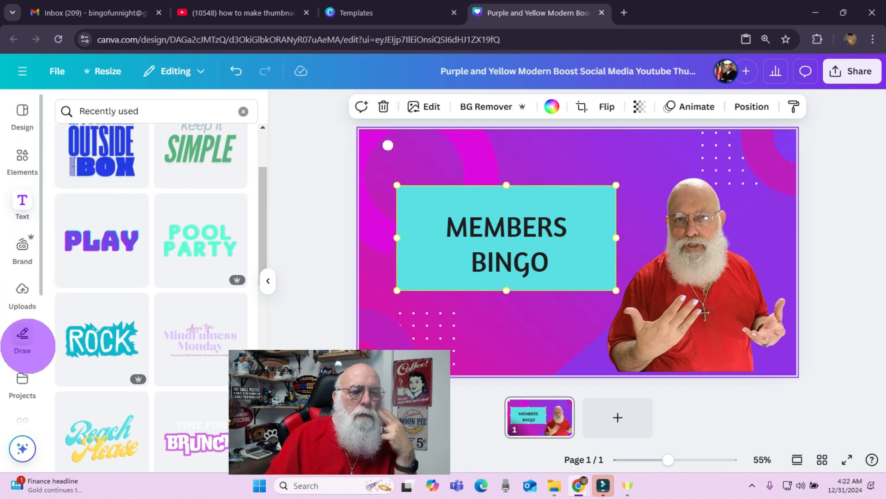
scroll(25, 344, "down", 3)
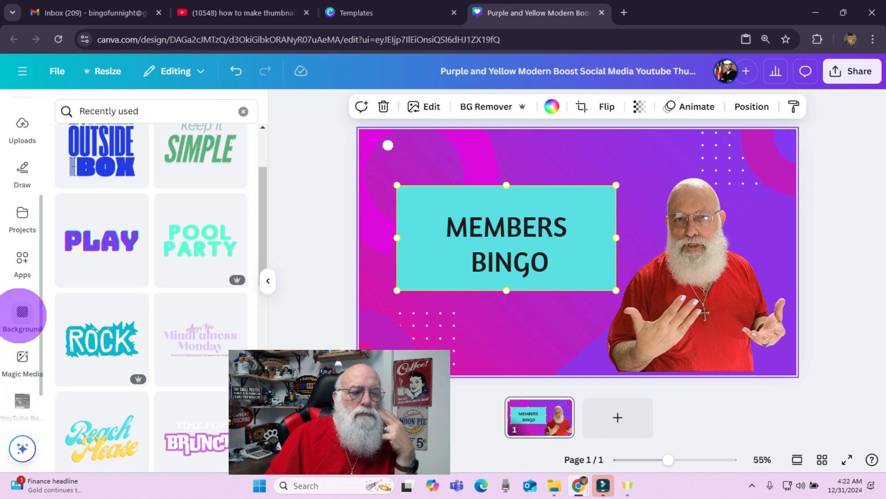
left_click(18, 312)
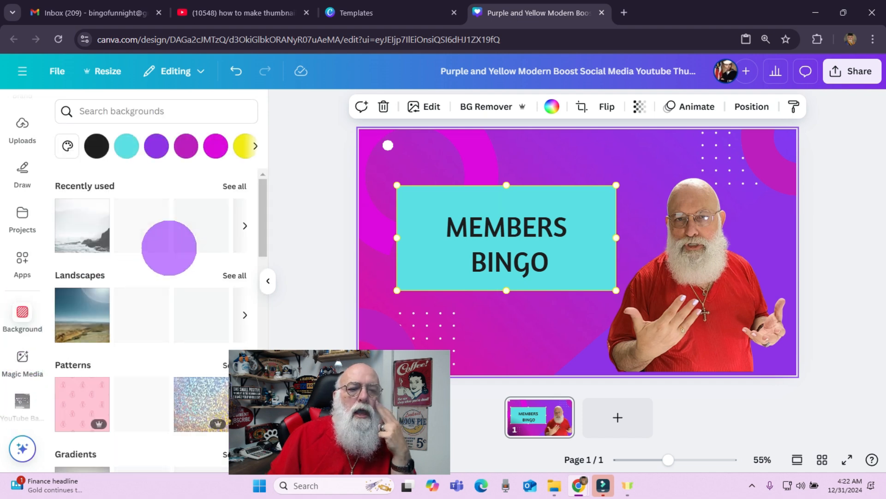
scroll(169, 248, "down", 3)
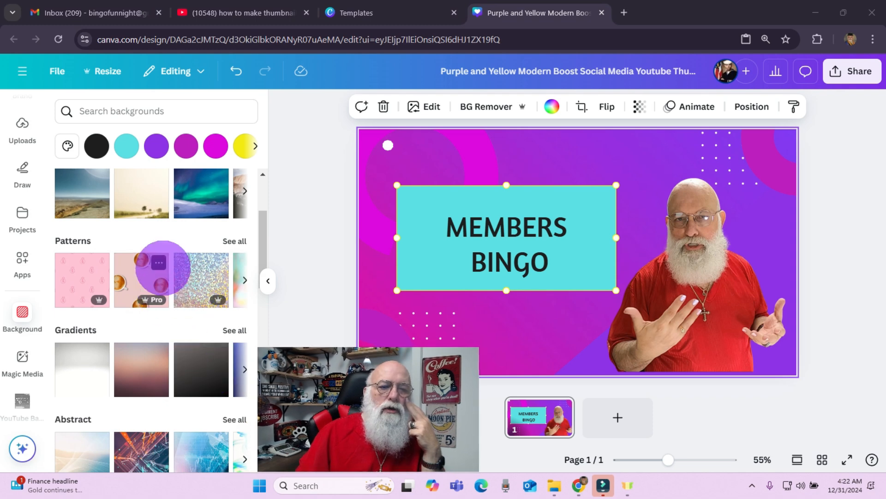
scroll(163, 268, "up", 3)
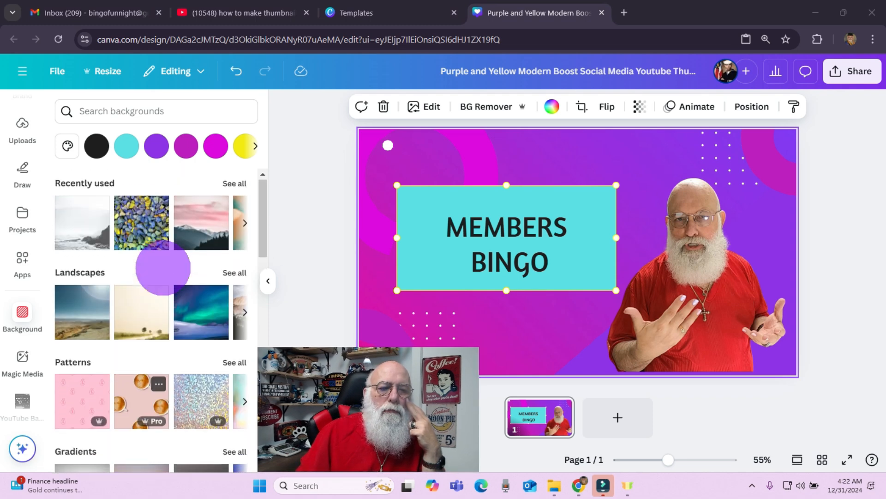
scroll(163, 268, "down", 2)
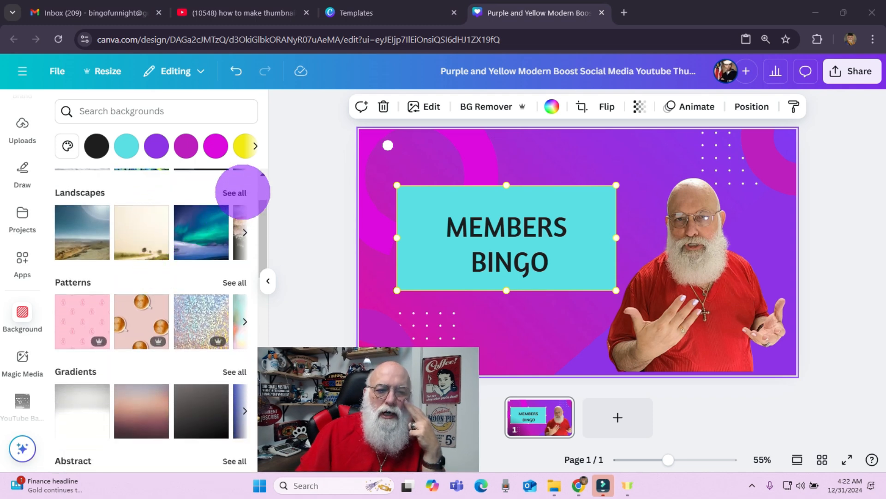
left_click(237, 192)
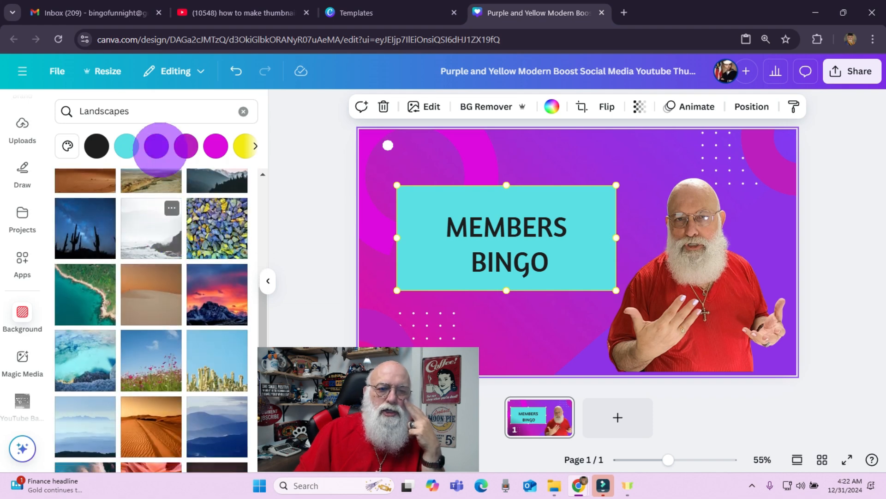
Step: Try purple from the document colors as a solid page background
left_click(156, 146)
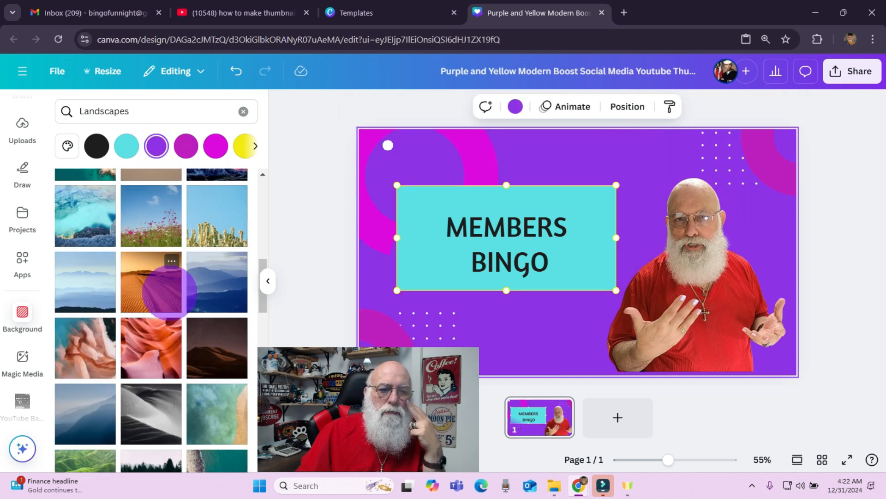
scroll(170, 291, "down", 5)
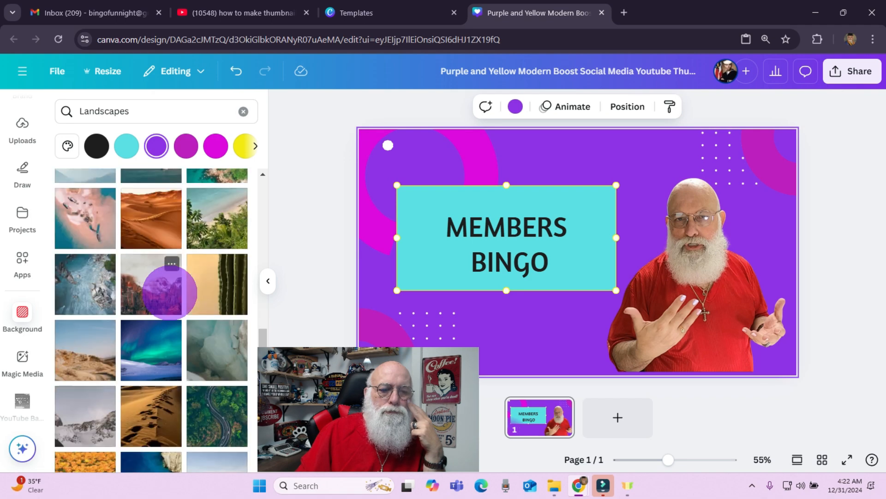
scroll(170, 291, "down", 10)
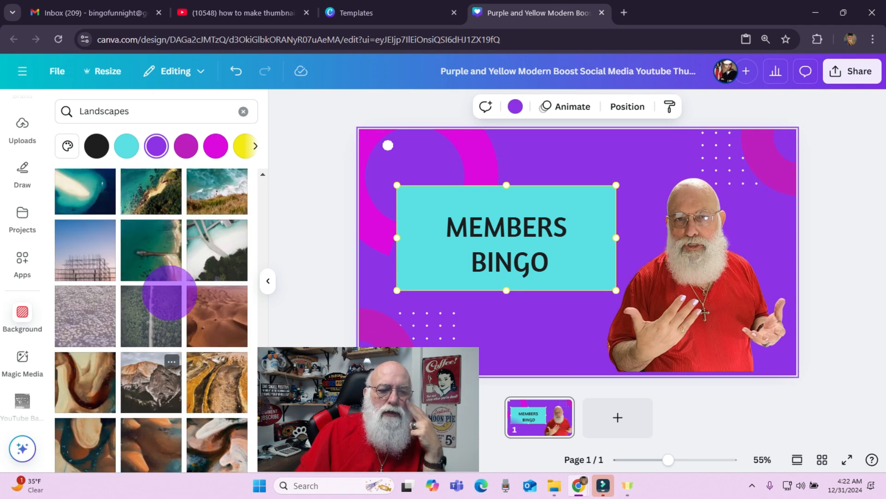
scroll(169, 292, "up", 20)
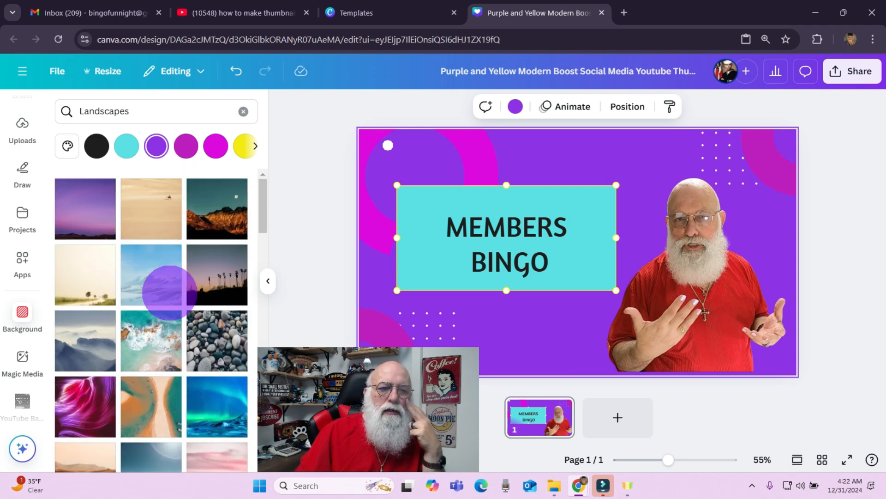
left_click(238, 72)
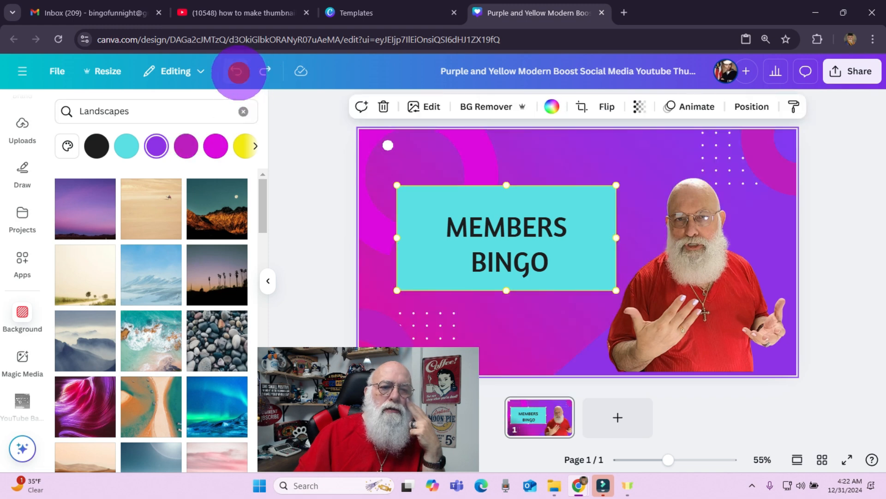
Step: Undo the last enlargement of the man's photo and look through the landscape backgrounds again
left_click(238, 72)
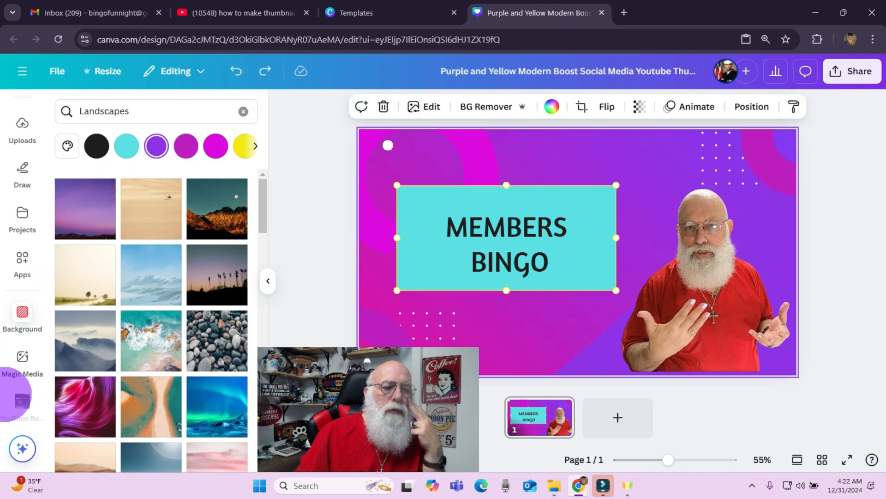
scroll(22, 351, "down", 1)
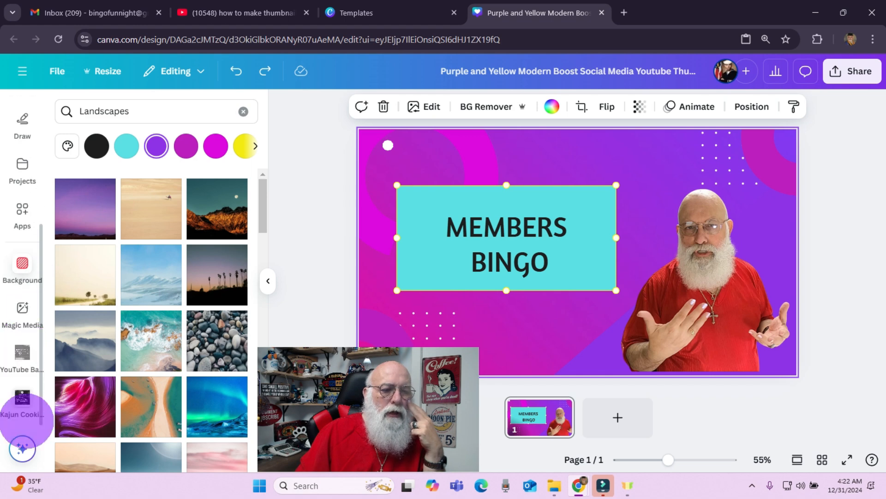
left_click(20, 262)
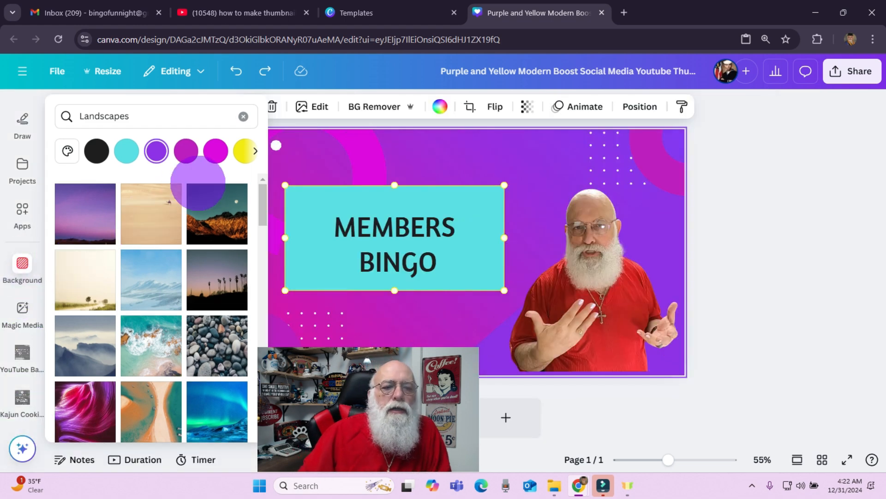
scroll(196, 183, "down", 3)
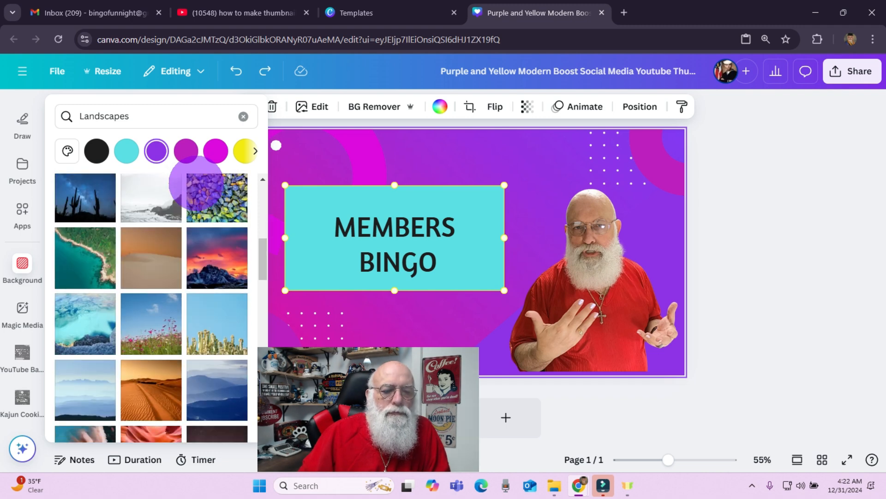
scroll(197, 182, "up", 3)
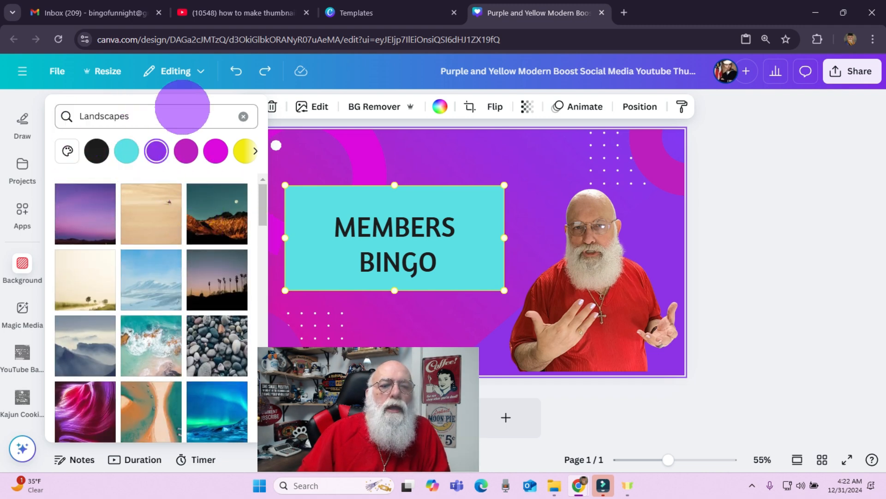
Step: Replace the page background with the dark teal grunge texture from the Patterns collection
left_click(244, 117)
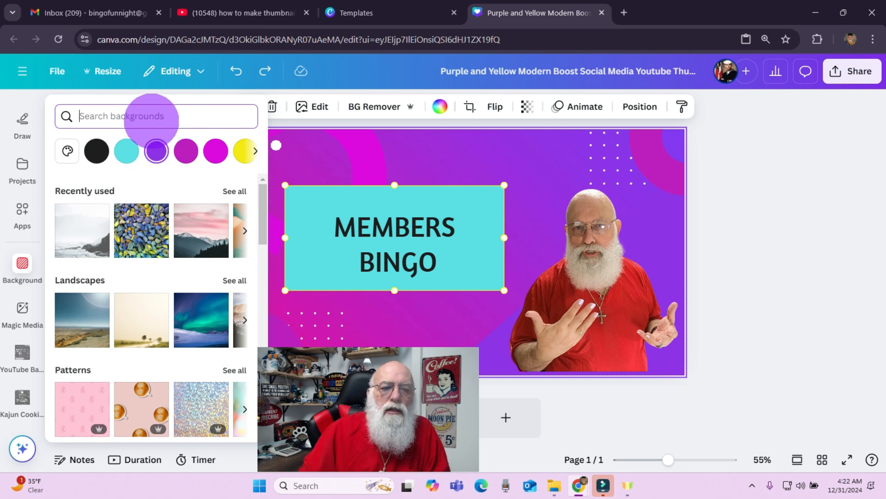
scroll(149, 297, "down", 1)
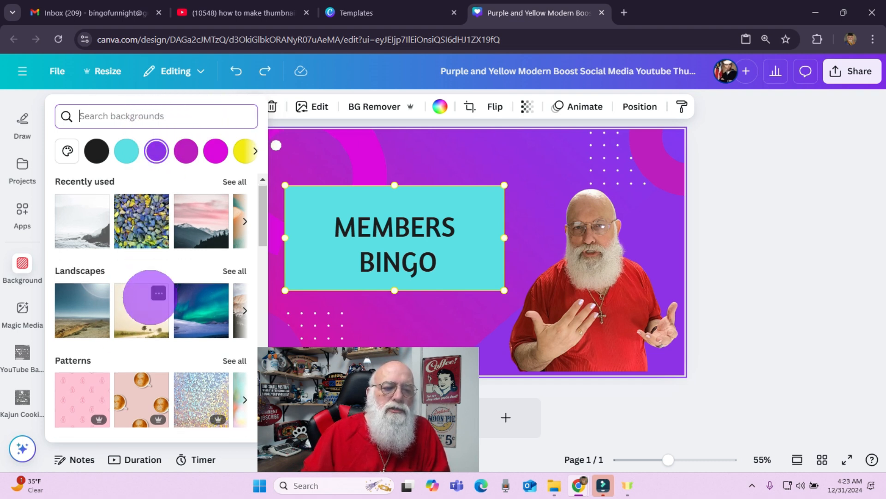
scroll(149, 297, "down", 3)
left_click(236, 246)
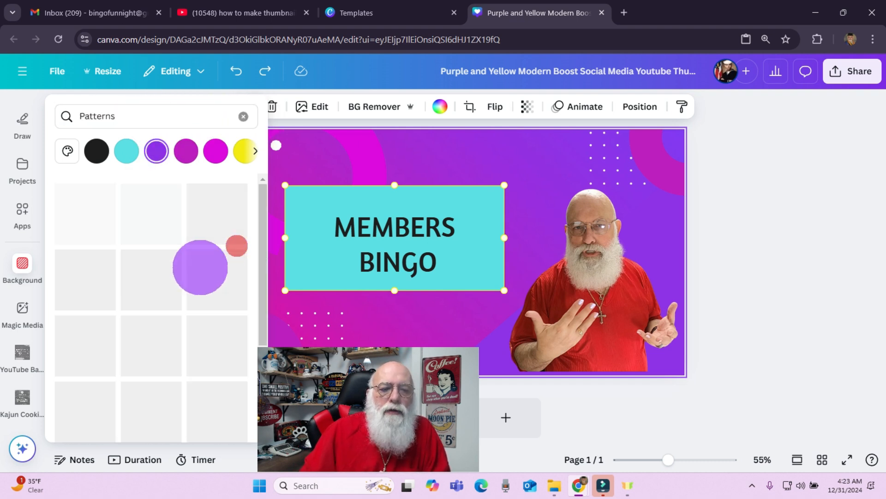
scroll(198, 268, "down", 3)
scroll(198, 270, "down", 3)
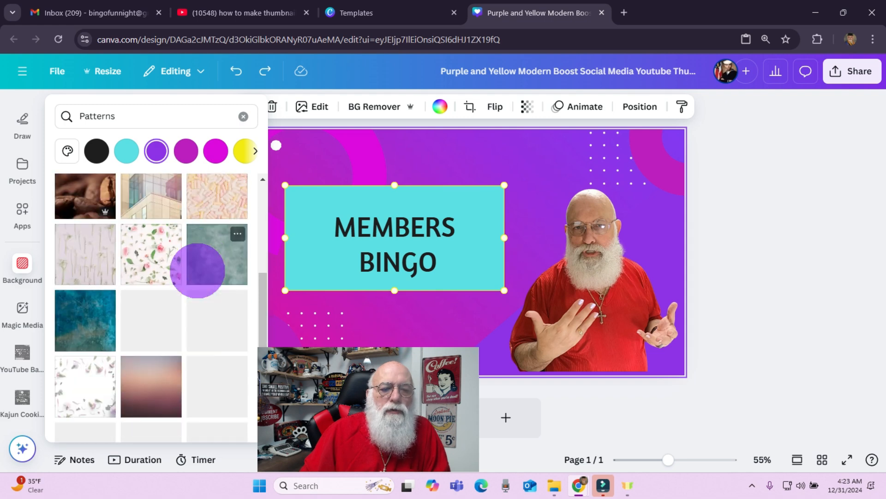
left_click(80, 316)
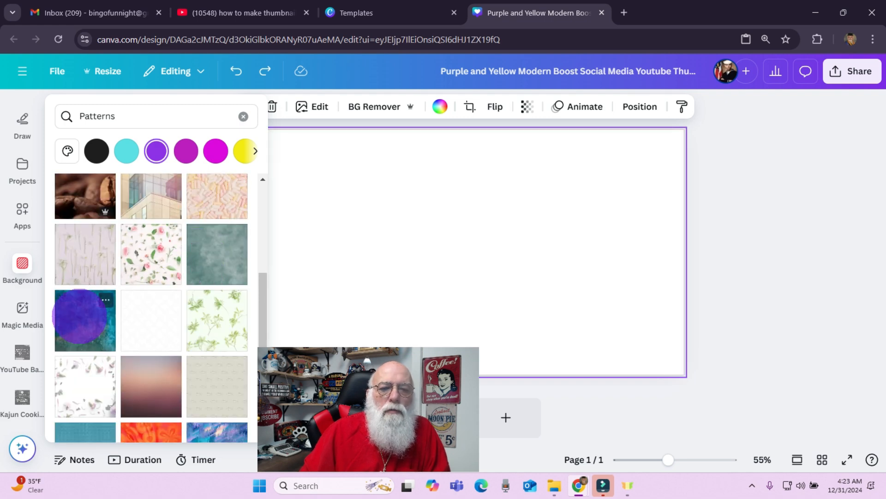
left_click(436, 297)
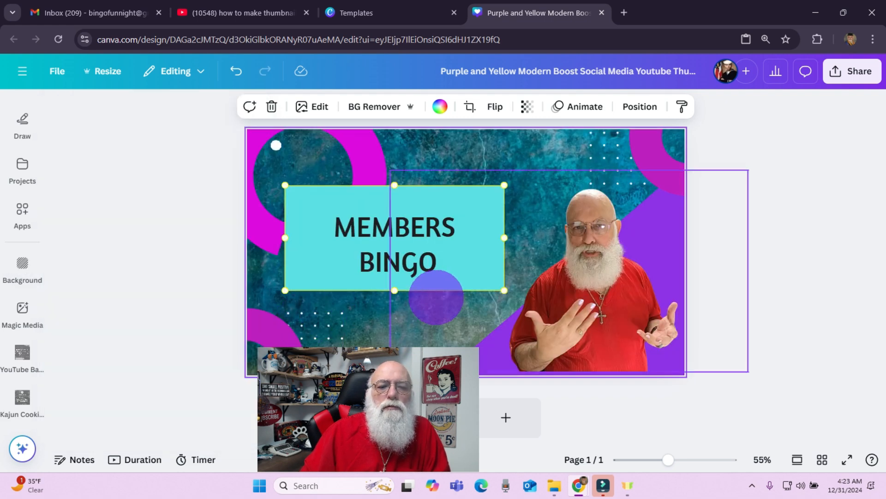
left_click_drag(436, 297, 761, 317)
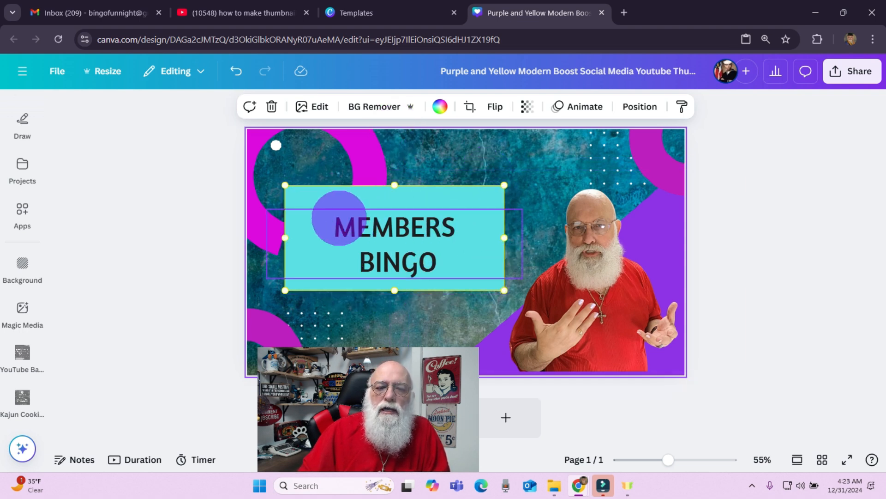
Step: Delete the turquoise box behind the MEMBERS BINGO headline
left_click(312, 197)
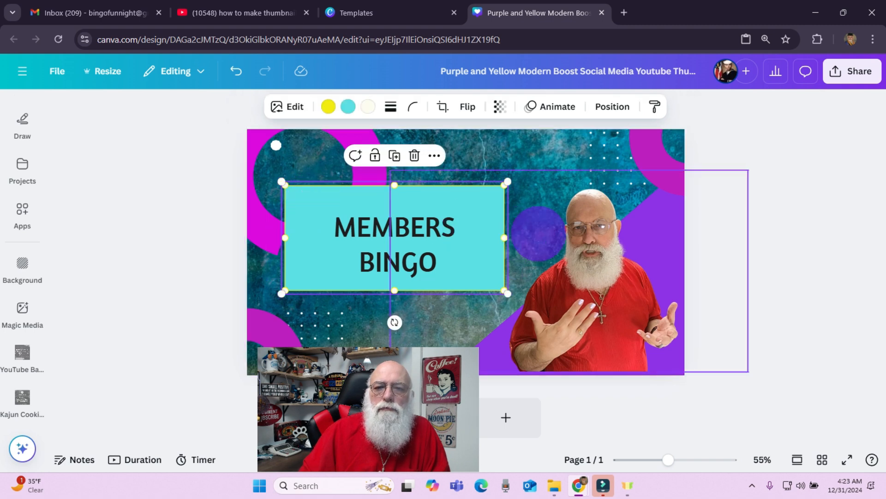
key("Delete")
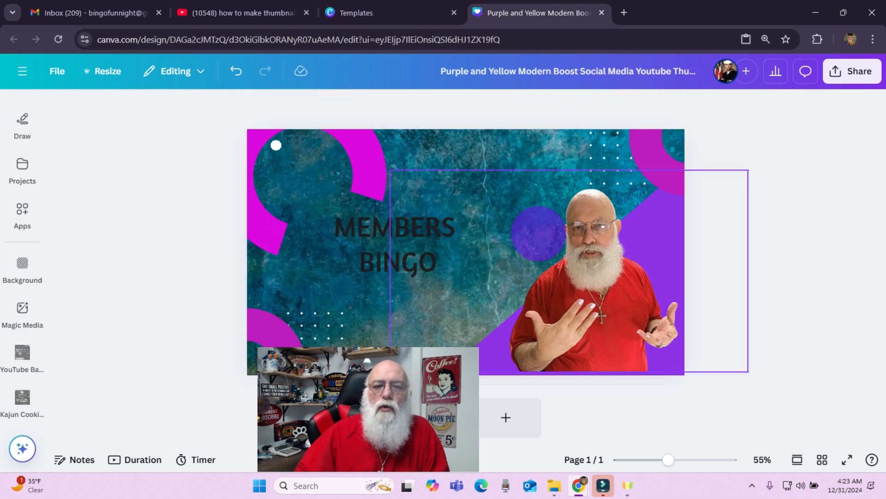
Step: Change the text color of the MEMBERS BINGO headline from the default solid colors to light turquoise
double_click(379, 240)
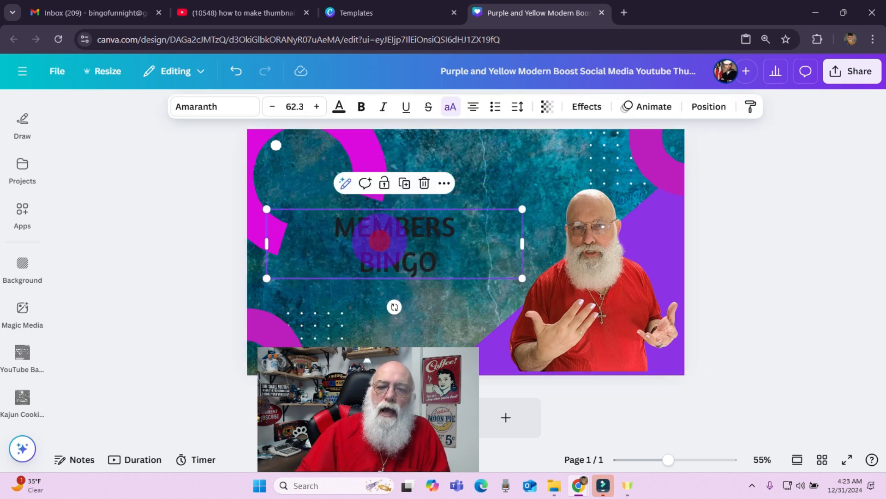
left_click(322, 225)
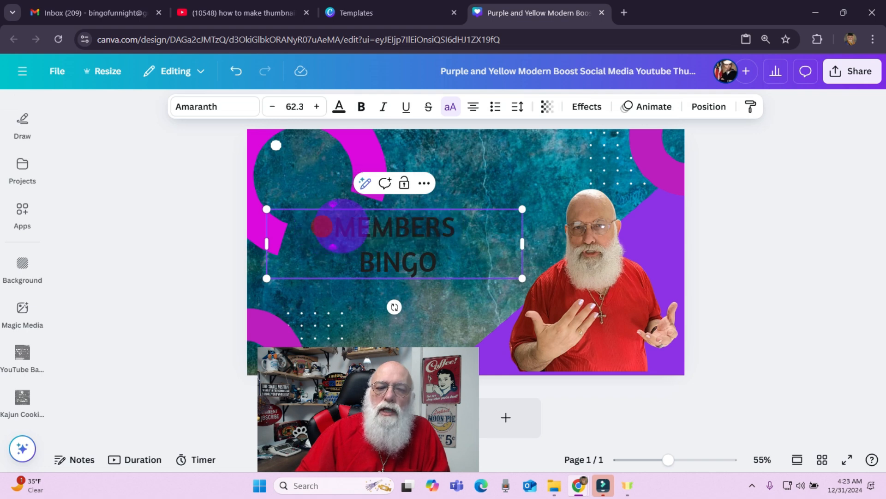
left_click_drag(341, 225, 466, 277)
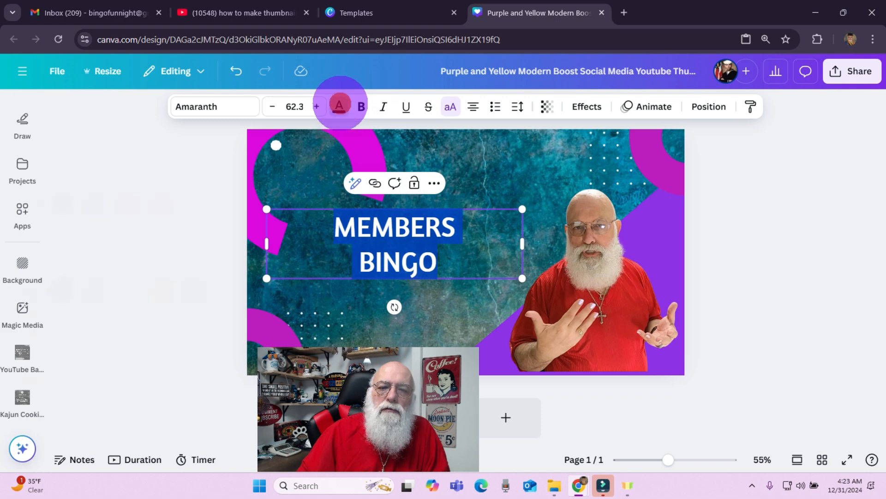
left_click(339, 105)
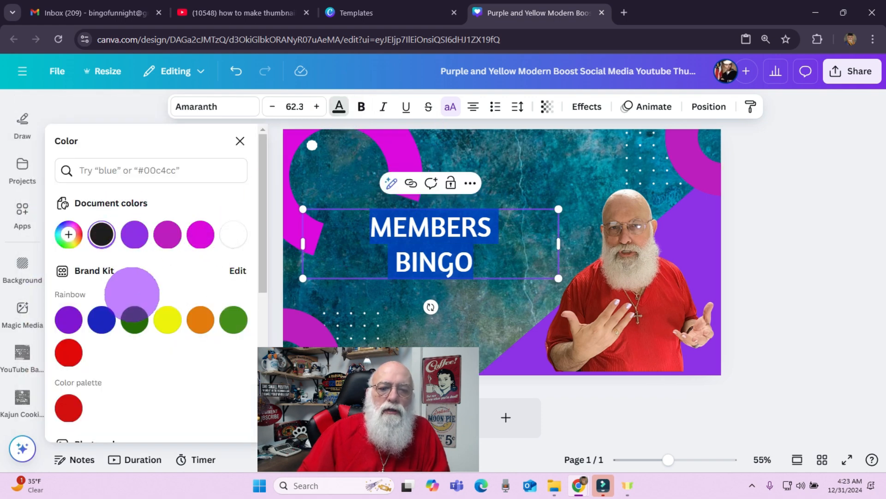
scroll(132, 294, "down", 3)
scroll(131, 293, "down", 3)
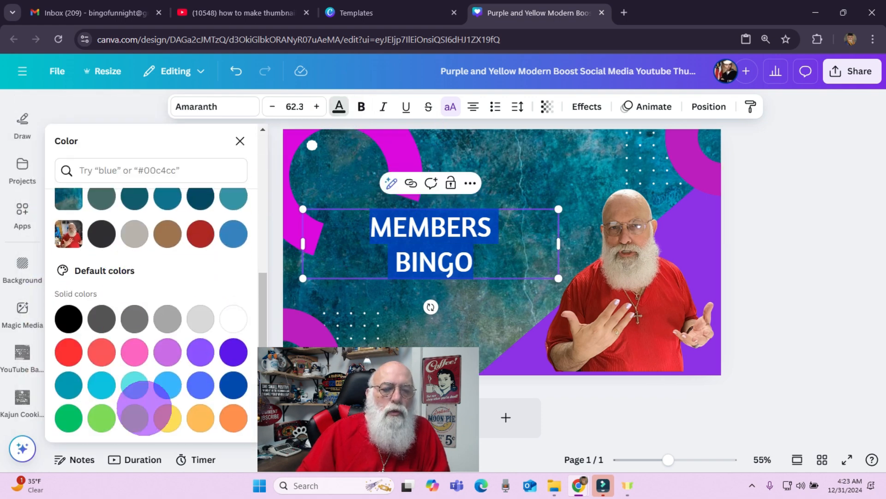
left_click(135, 385)
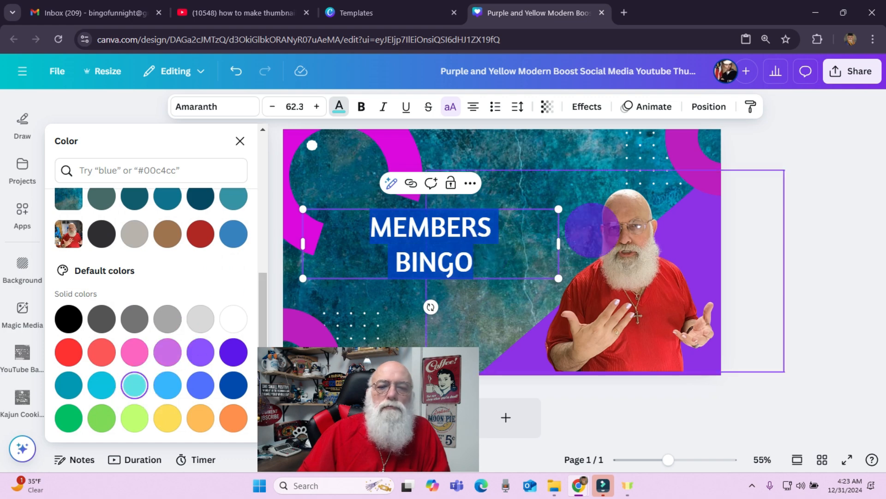
left_click(574, 162)
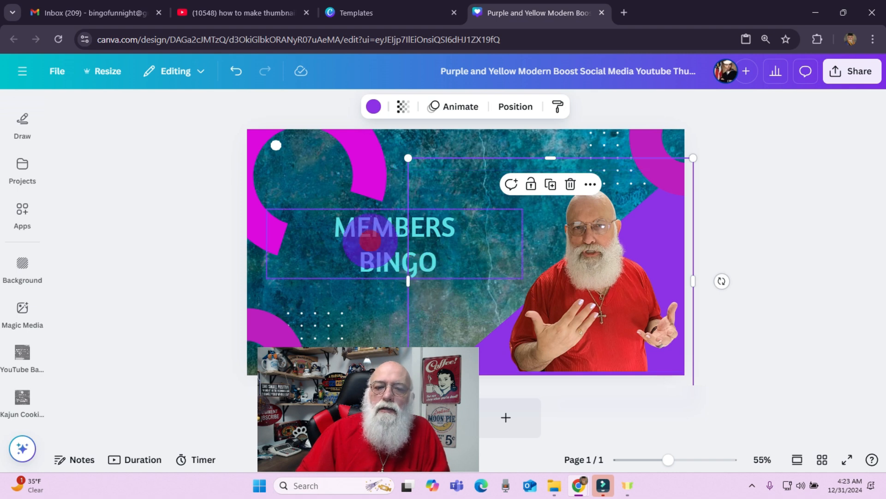
Step: Try the Outline, Splice, Hollow, Glitch, Neon and Echo text effects on the whole MEMBERS BINGO headline
double_click(371, 242)
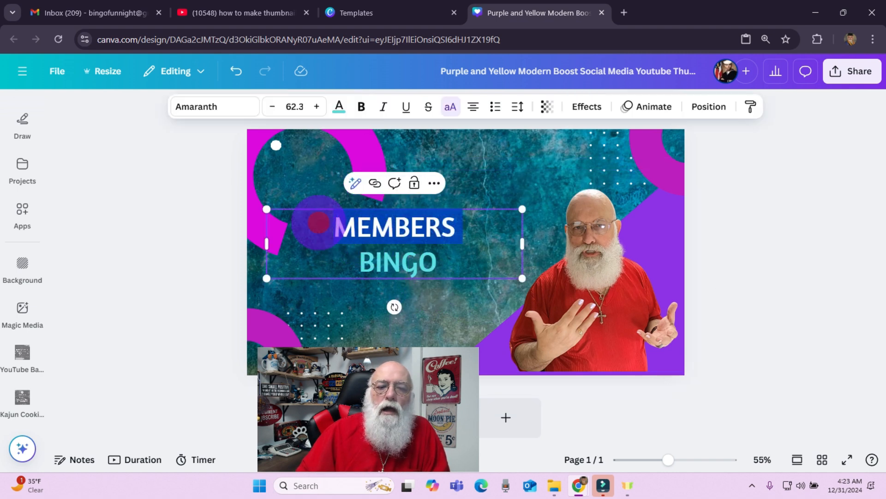
left_click_drag(318, 223, 472, 269)
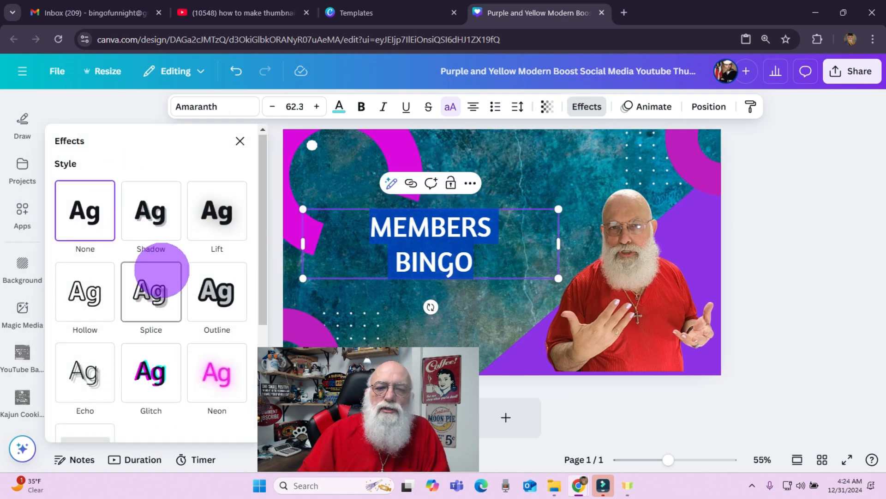
scroll(158, 270, "down", 2)
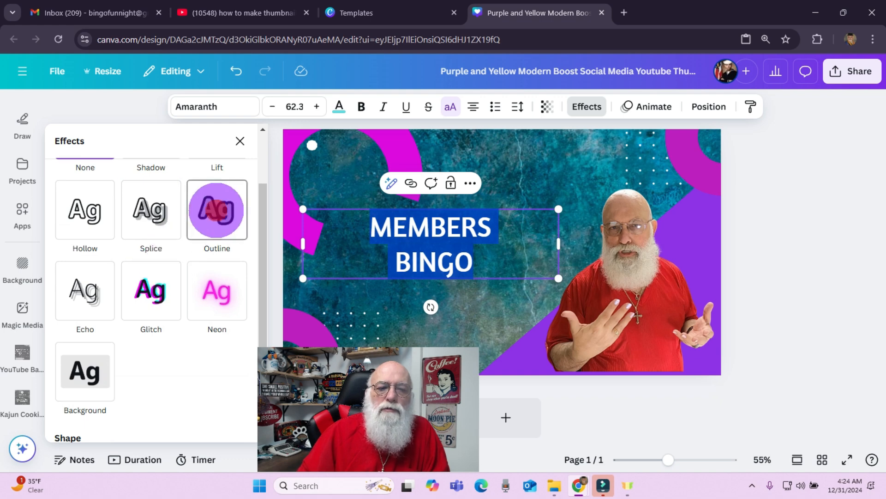
left_click(217, 210)
left_click(150, 209)
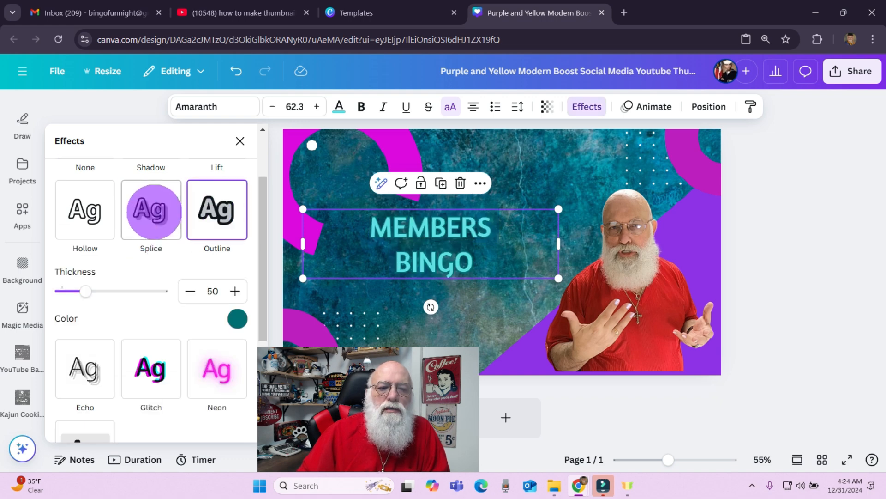
left_click(93, 211)
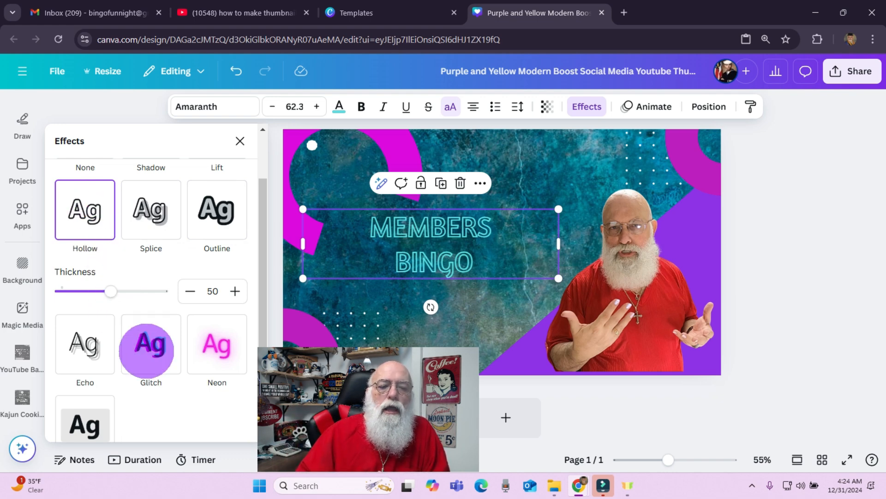
left_click(152, 345)
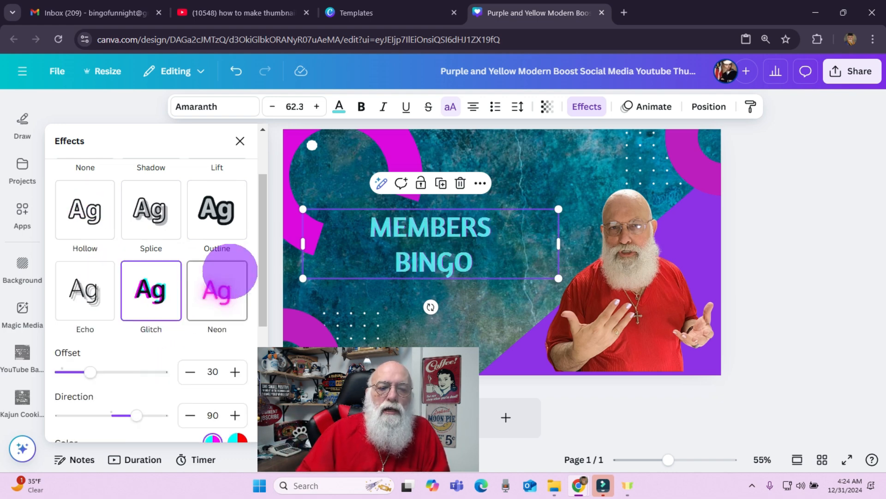
left_click(222, 282)
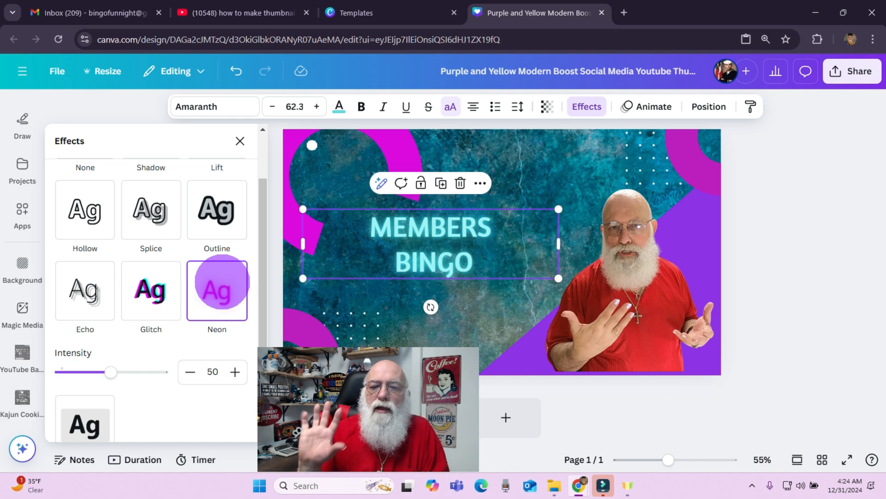
left_click(88, 289)
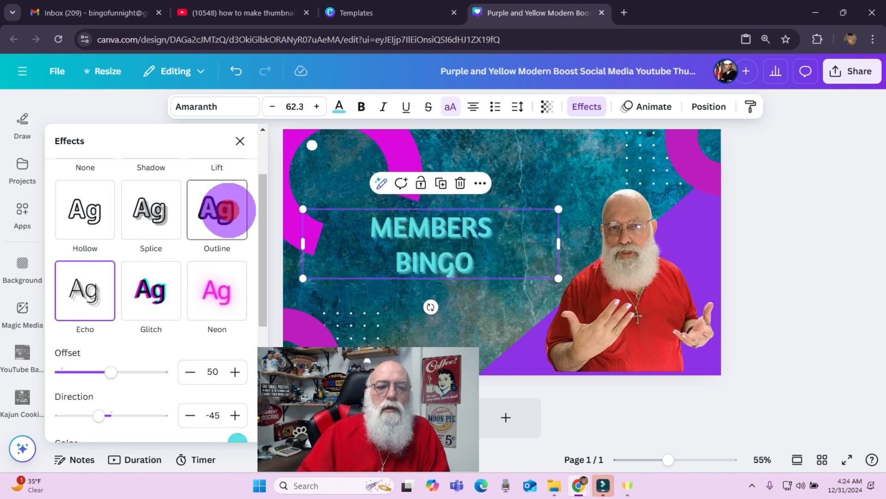
Step: Compare the Outline, Splice and Lift text effects on the headline
left_click(218, 210)
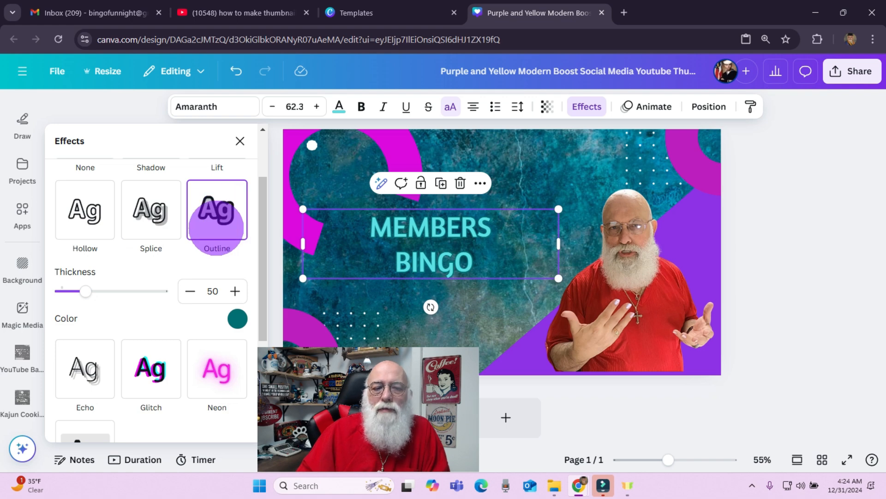
scroll(212, 231, "up", 2)
left_click(149, 276)
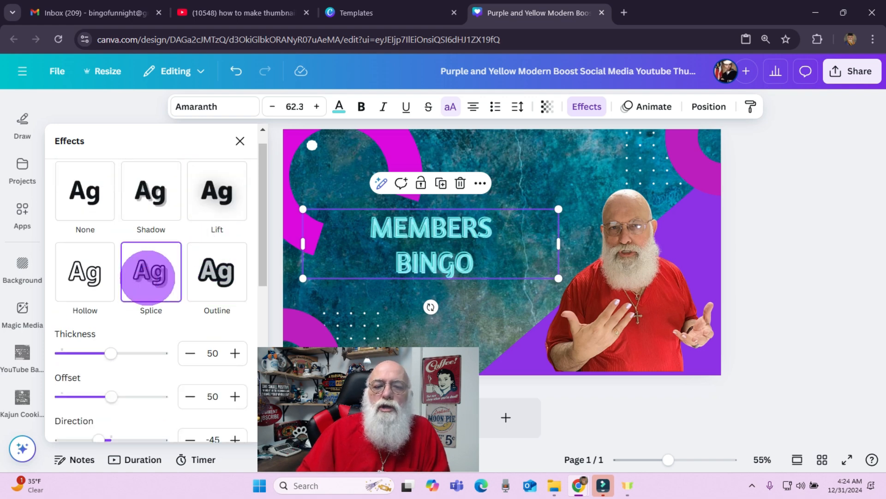
left_click(215, 192)
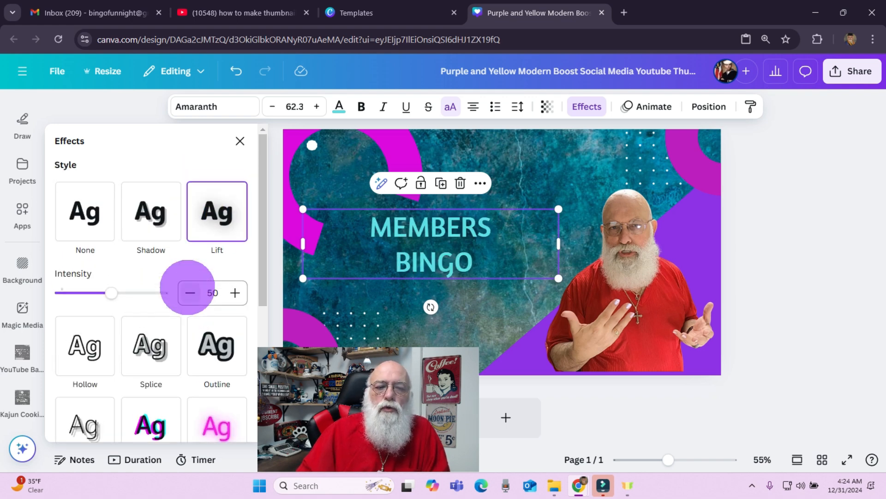
Step: Try the Curve shape on the MEMBERS BINGO headline and undo it
scroll(148, 212, "down", 4)
scroll(149, 226, "down", 2)
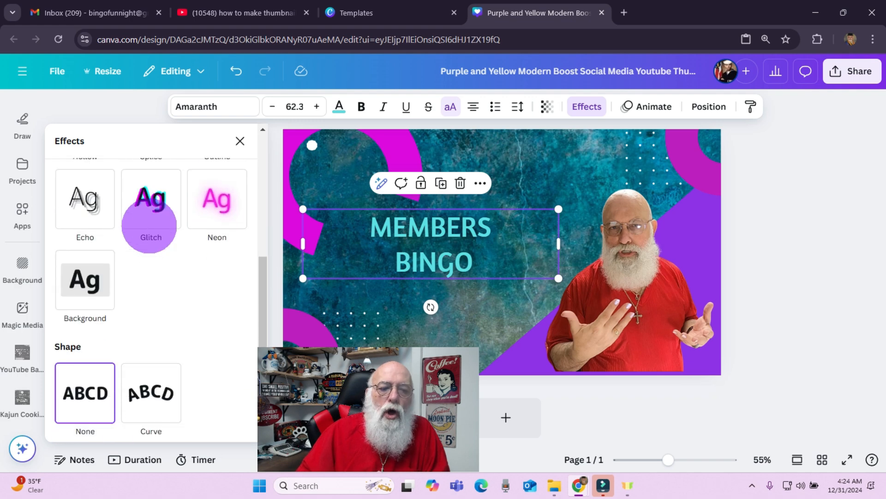
left_click(151, 386)
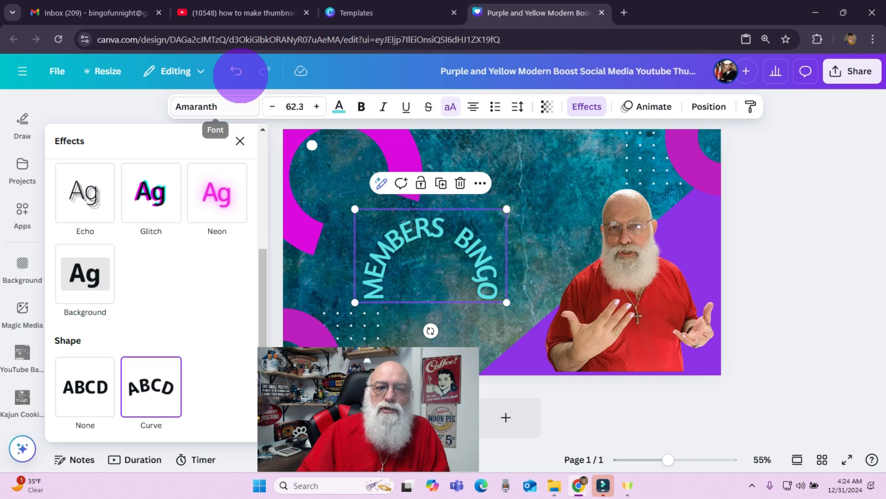
left_click(237, 71)
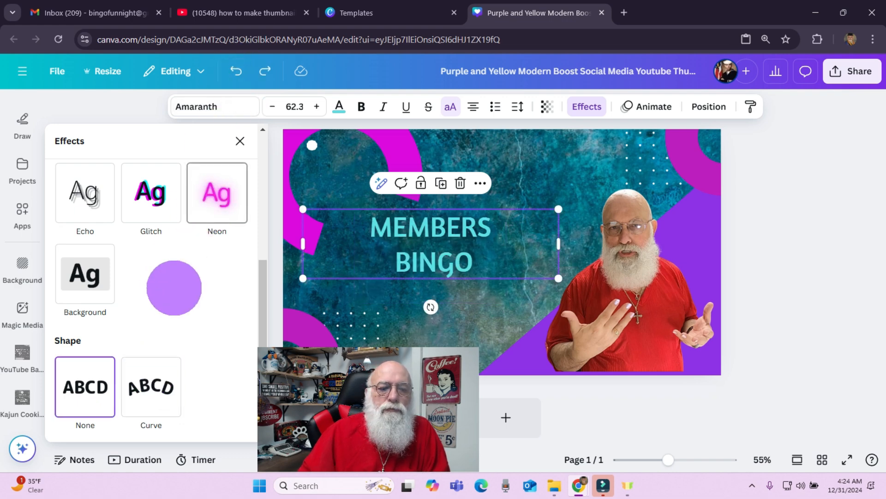
Step: Apply the Background text effect to the MEMBERS BINGO headline and open its text color choices
left_click(84, 275)
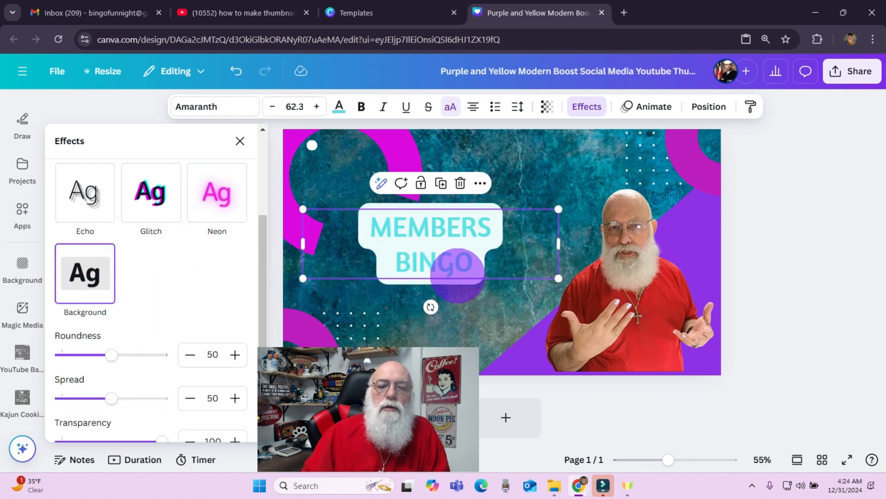
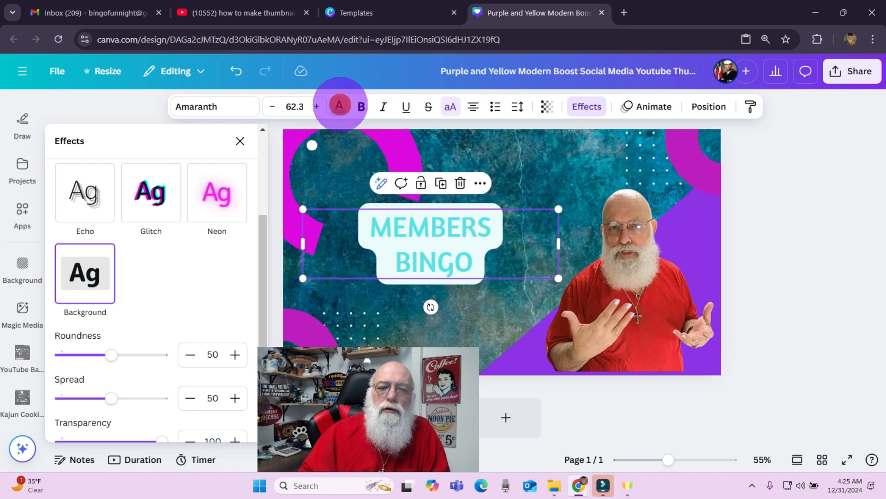
left_click(340, 106)
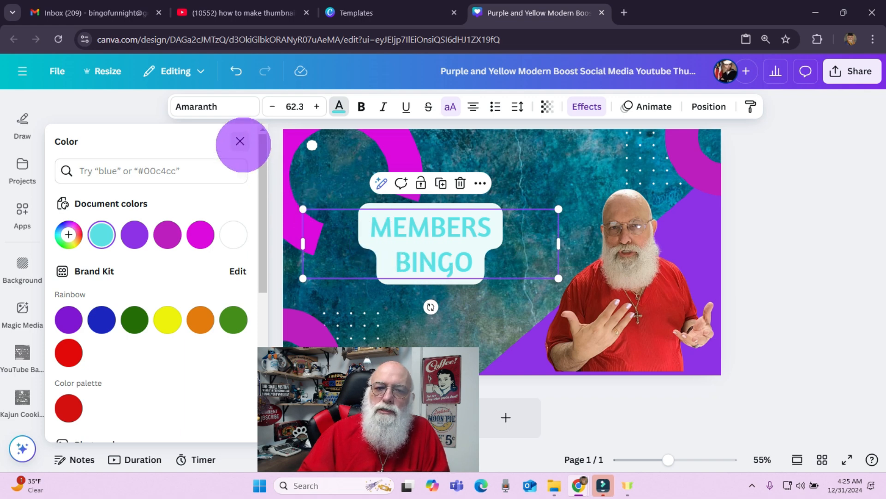
Step: Bring up the text effects for the "MEMBERS BINGO" heading and make the heading bold
left_click(241, 142)
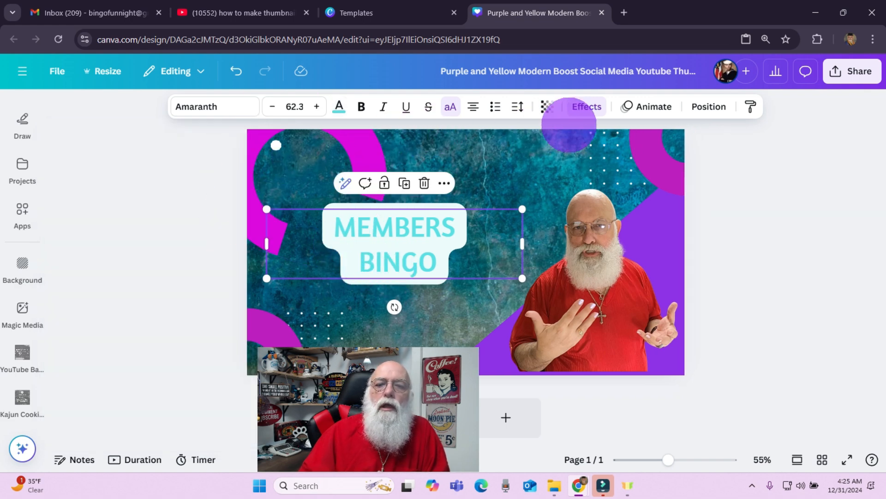
left_click(586, 107)
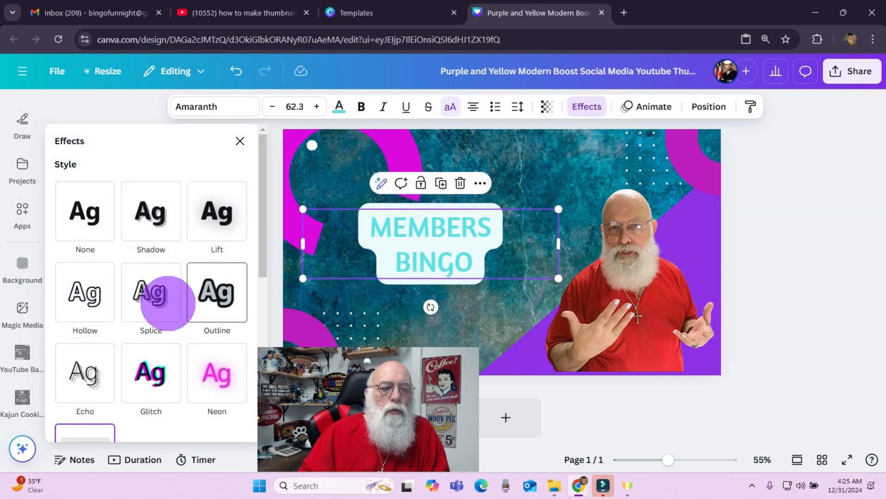
scroll(168, 303, "down", 3)
scroll(168, 304, "down", 2)
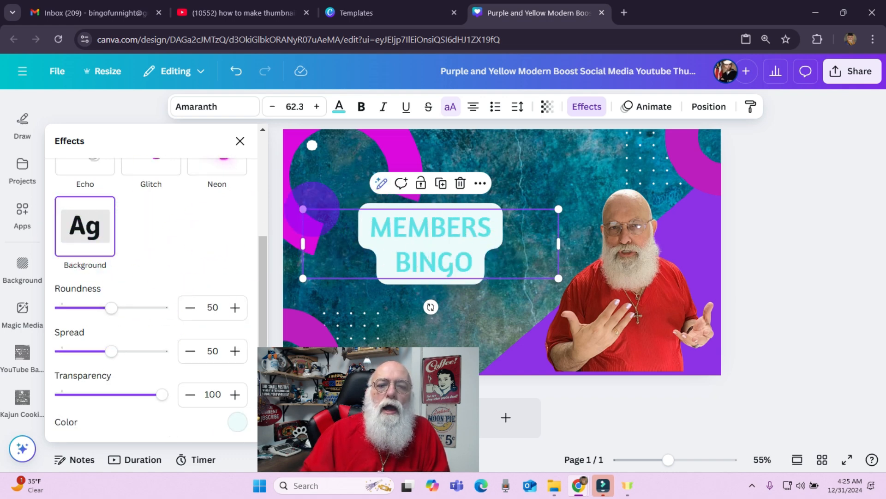
left_click(362, 107)
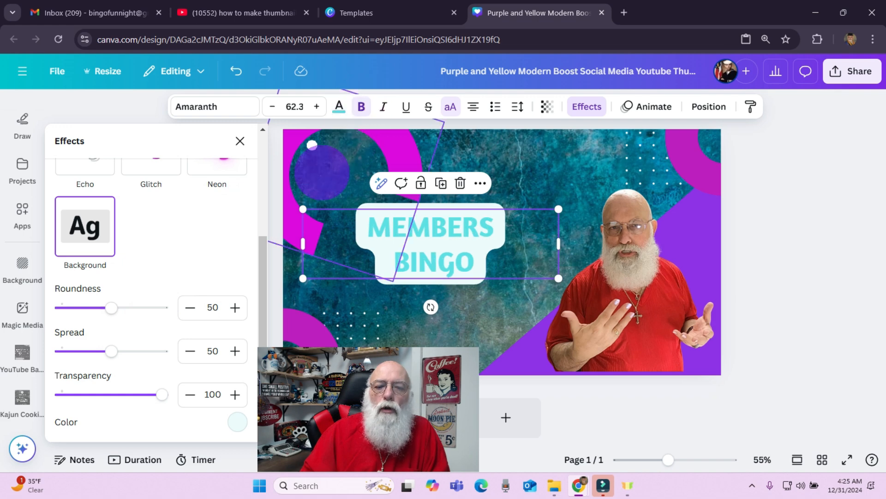
Step: Set the heading's Background effect to roundness 100, spread 16 and transparency 28
scroll(190, 276, "down", 1)
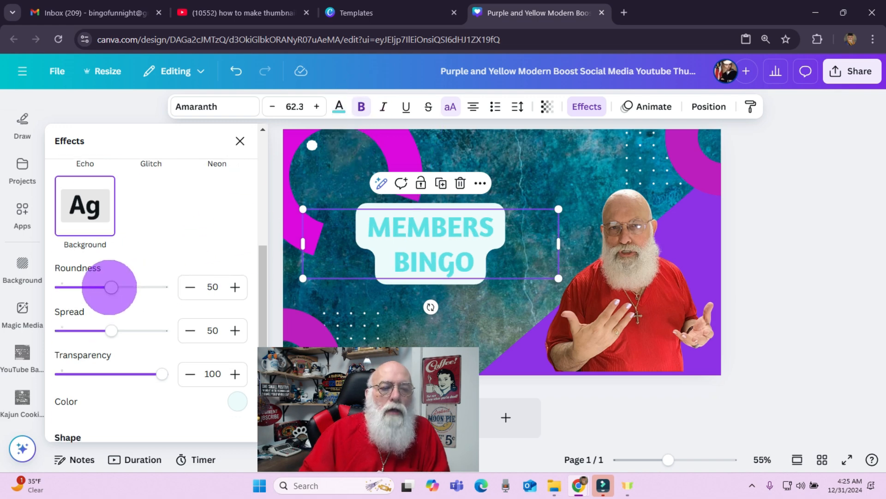
left_click_drag(109, 287, 64, 287)
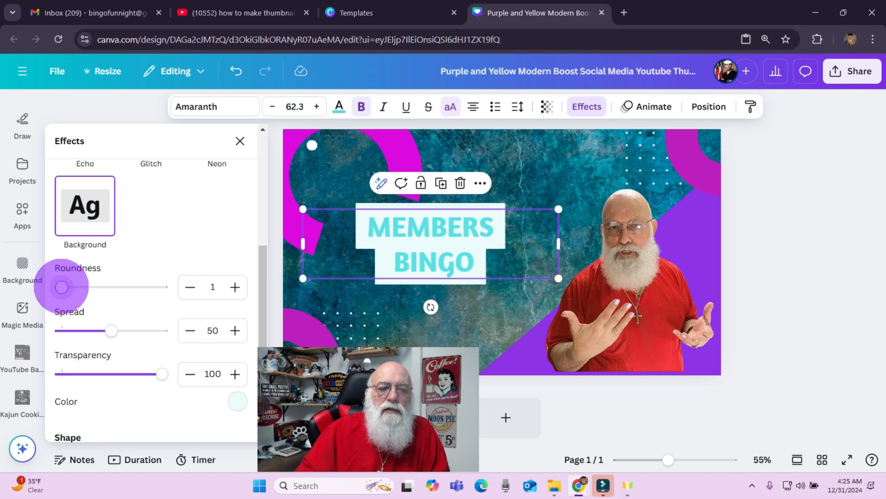
left_click_drag(61, 287, 162, 288)
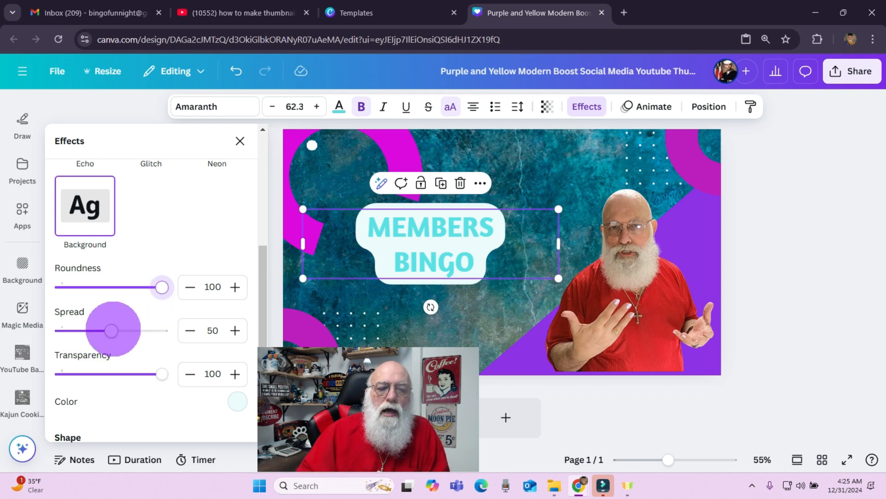
left_click_drag(111, 330, 77, 331)
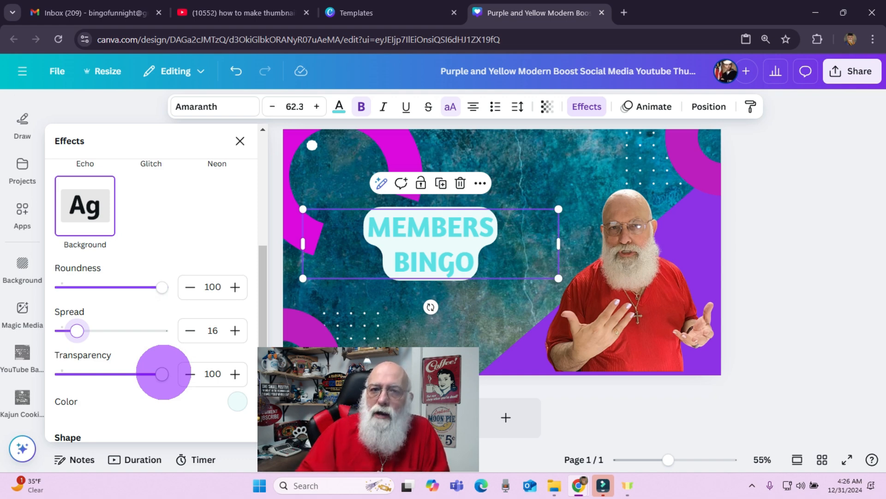
left_click(162, 374)
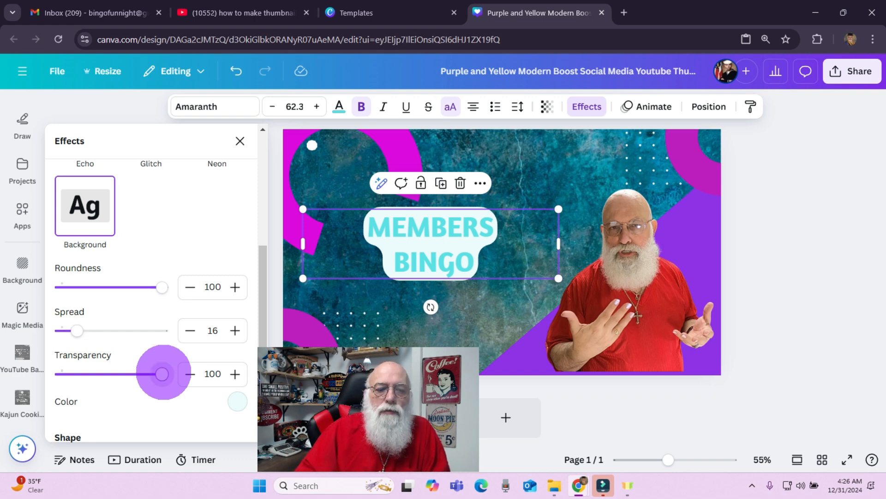
left_click_drag(162, 374, 100, 374)
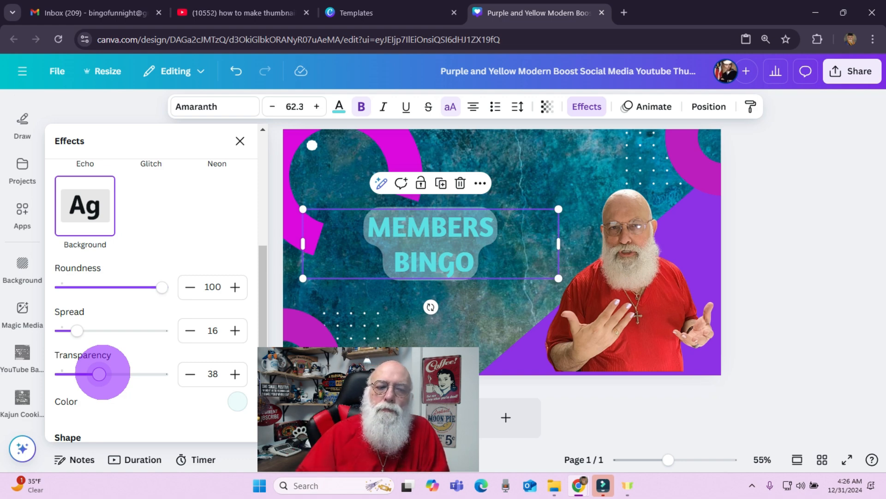
left_click_drag(100, 373, 89, 374)
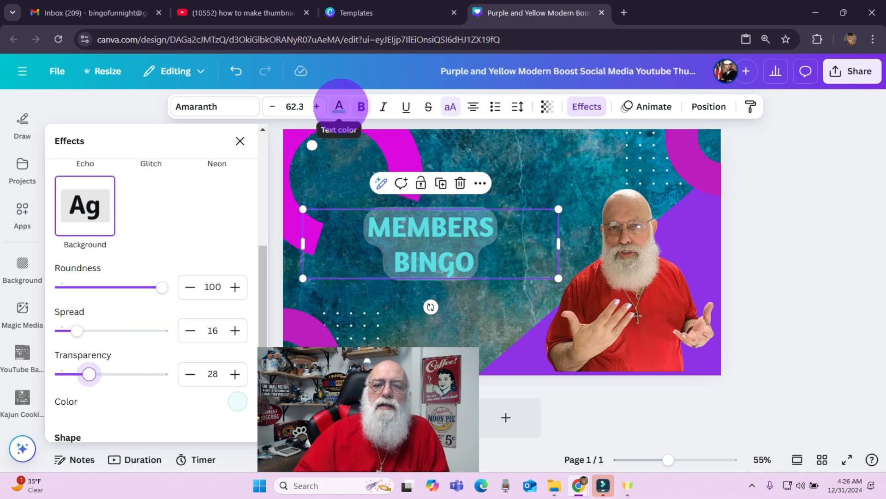
Step: Change the "MEMBERS BINGO" text color to the bright red from the Brand Kit's Rainbow palette
left_click(338, 106)
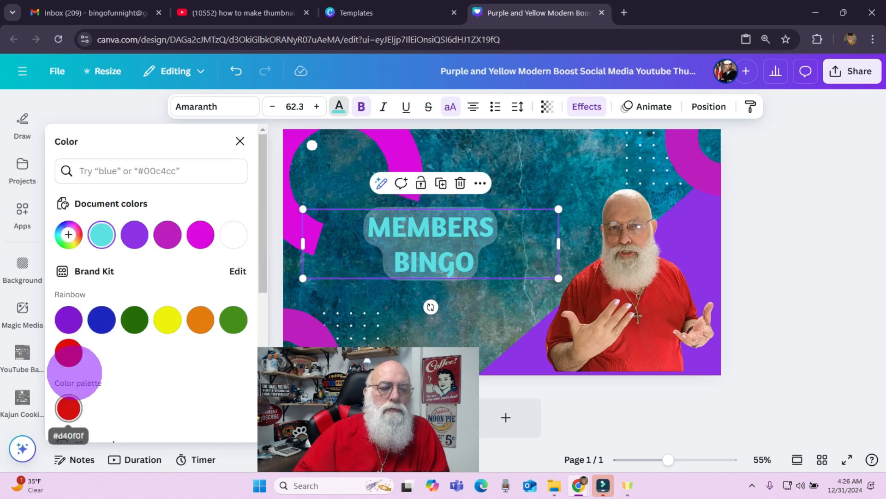
left_click(68, 353)
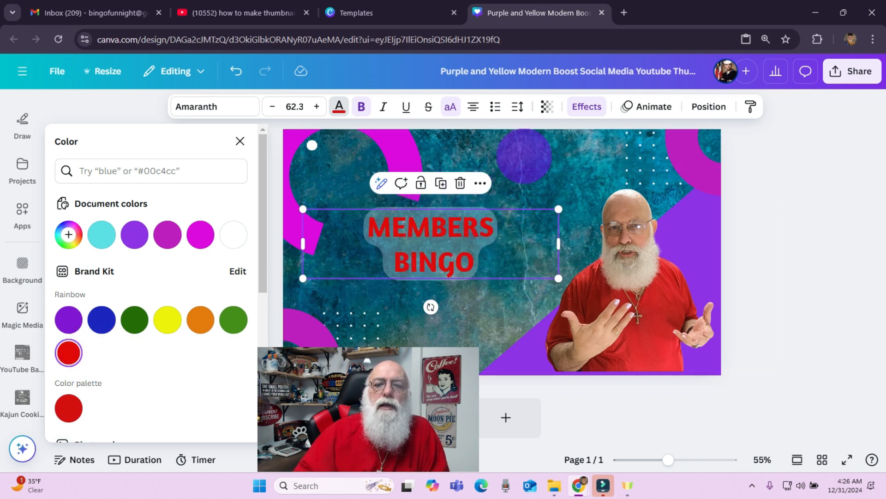
scroll(119, 324, "down", 5)
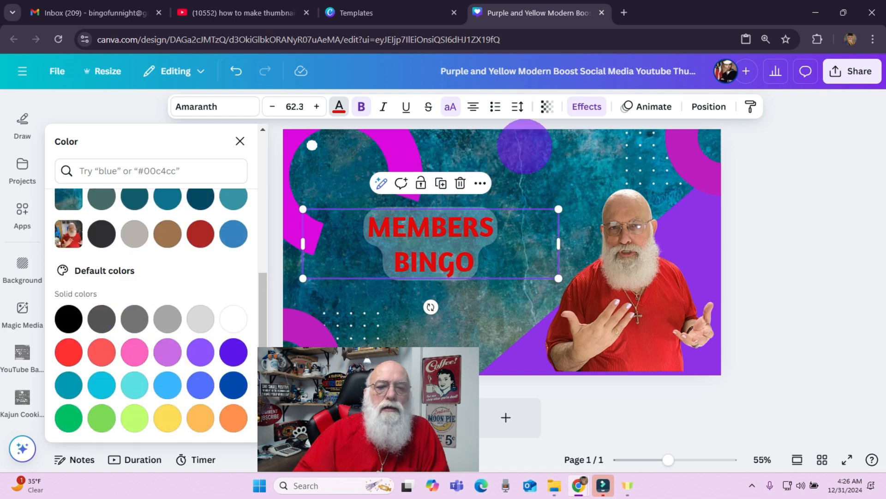
Step: Reapply the Background effect to the red heading with roundness 100, spread 16 and transparency 30
left_click(587, 106)
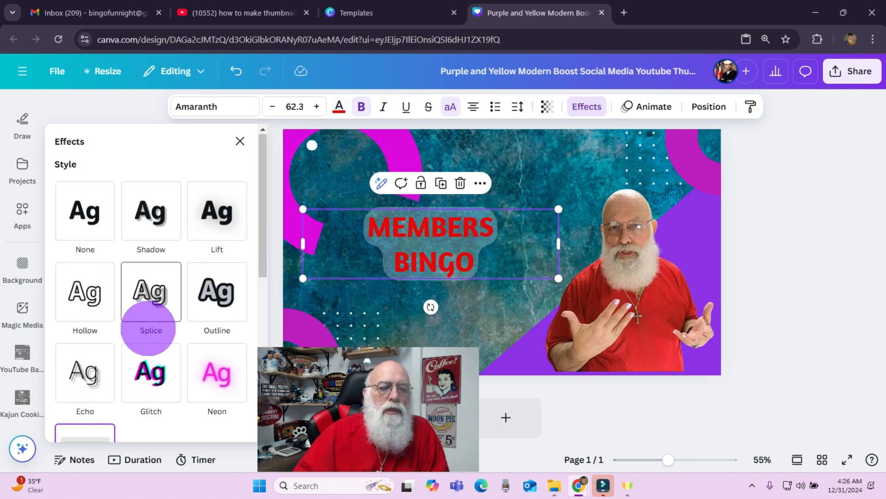
scroll(134, 300, "down", 5)
left_click(83, 242)
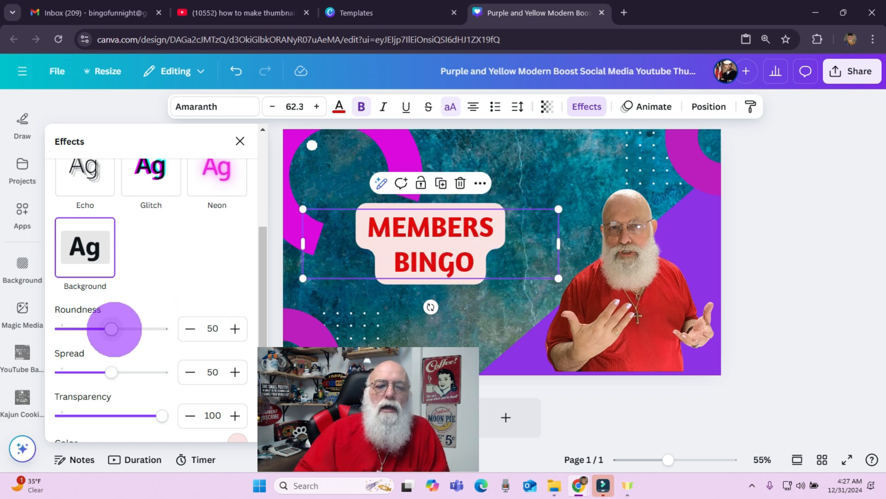
left_click_drag(111, 329, 174, 326)
left_click_drag(112, 372, 76, 372)
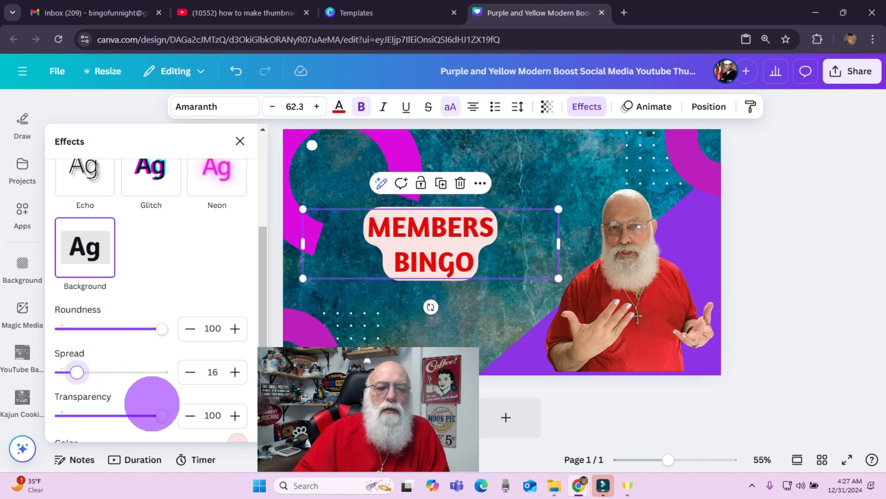
left_click_drag(162, 415, 92, 415)
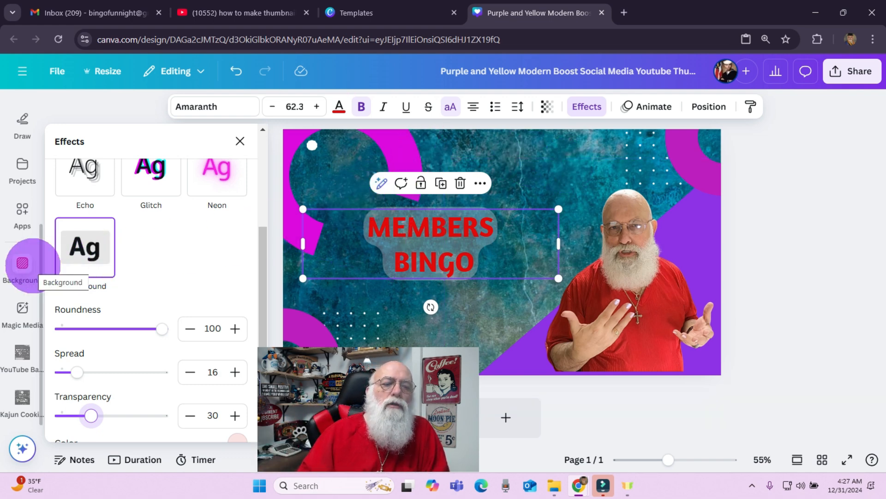
Step: Look through the uploaded images for a channel logo to add to the thumbnail
scroll(32, 265, "up", 5)
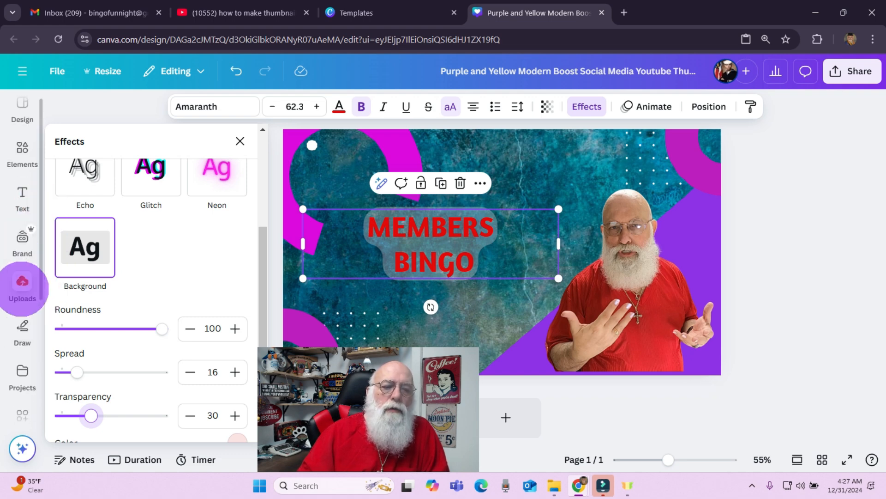
left_click(22, 282)
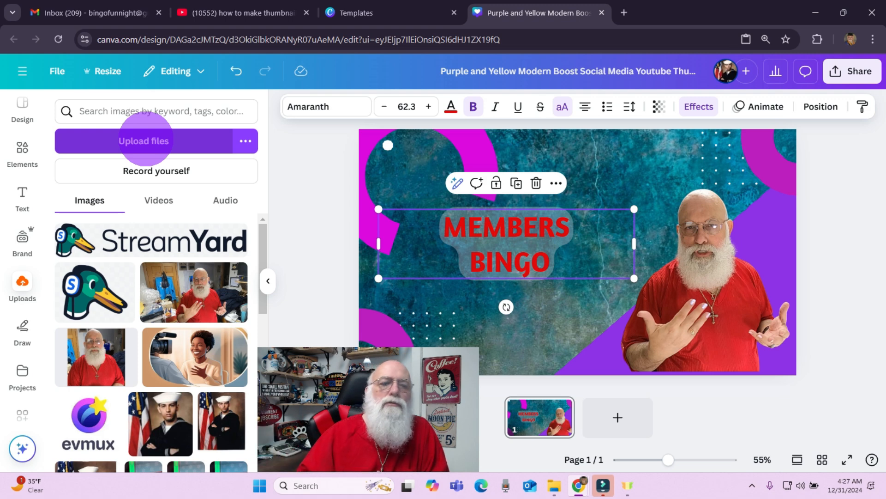
scroll(157, 263, "down", 5)
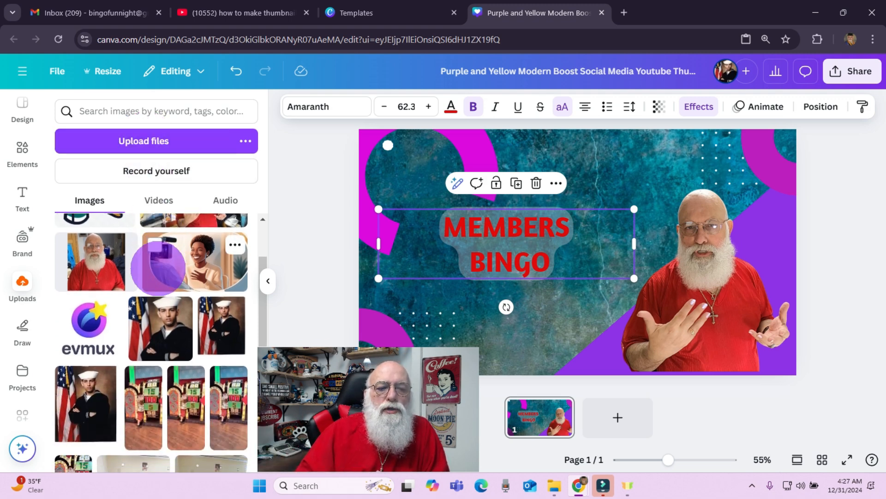
scroll(157, 268, "down", 10)
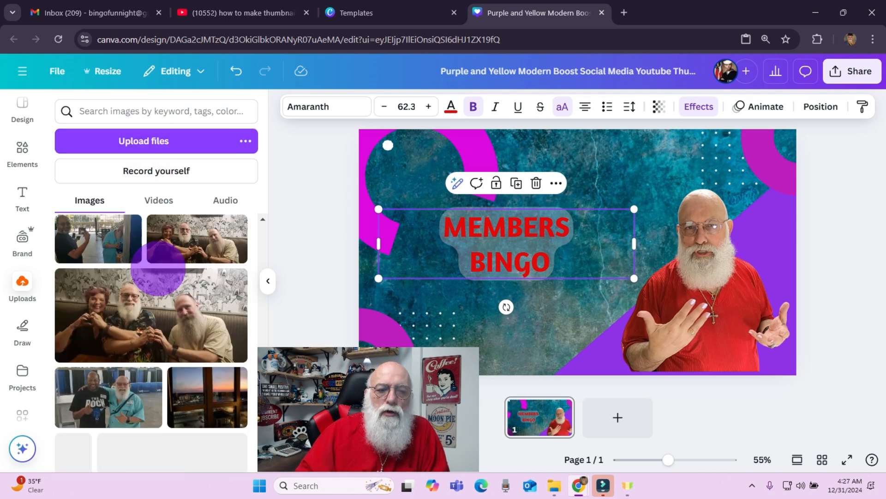
scroll(157, 268, "up", 10)
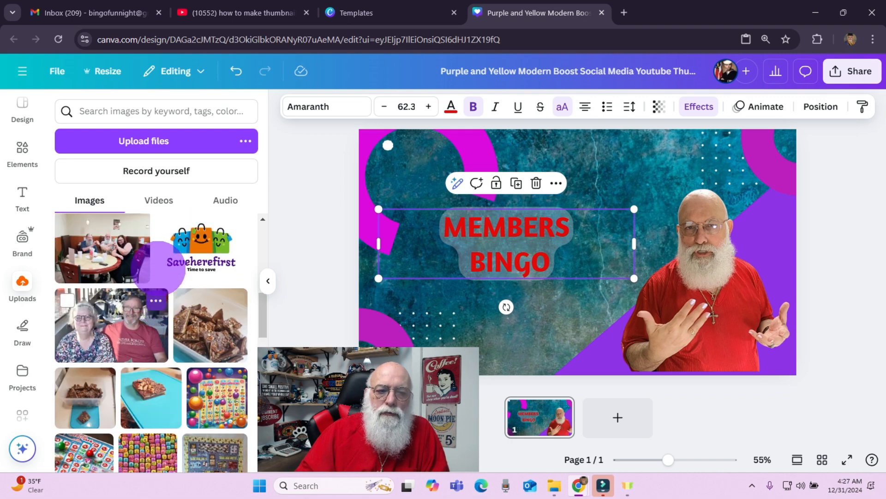
scroll(158, 267, "up", 2)
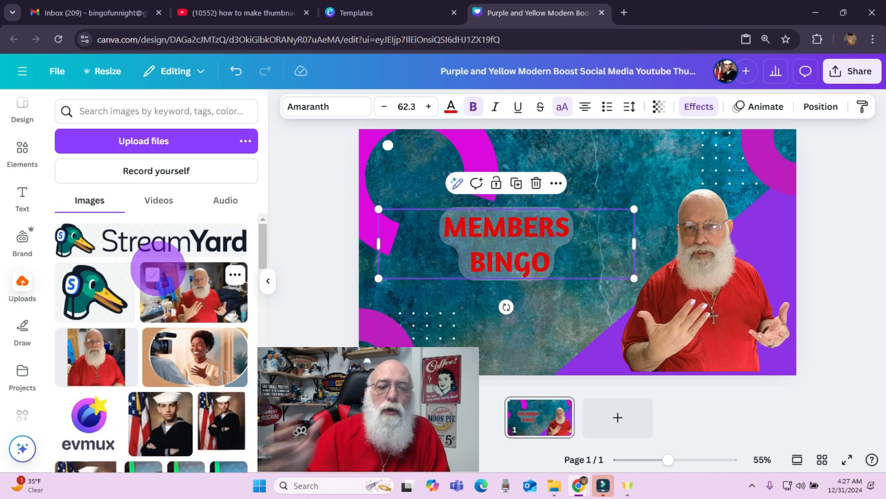
scroll(157, 268, "down", 10)
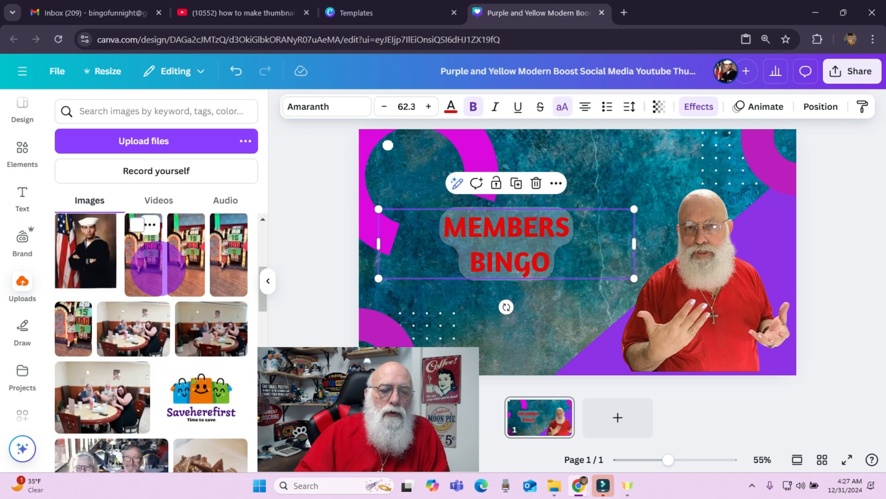
scroll(158, 268, "down", 15)
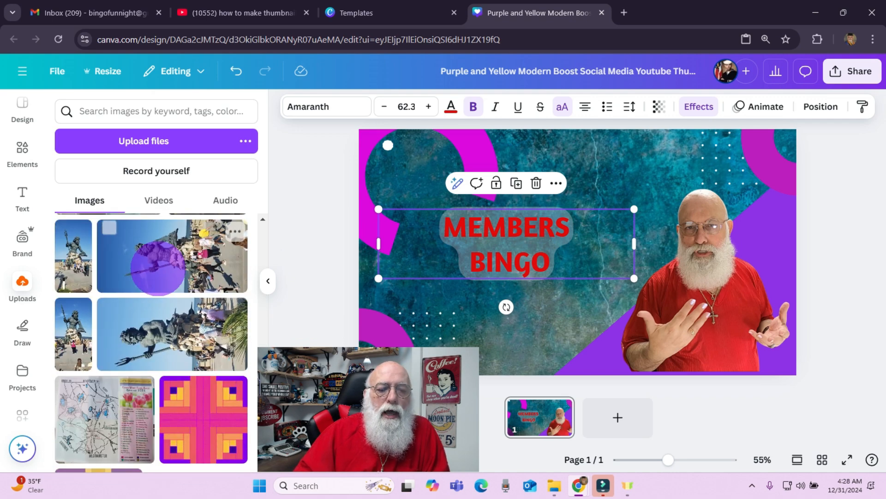
scroll(158, 268, "down", 7)
scroll(158, 270, "up", 3)
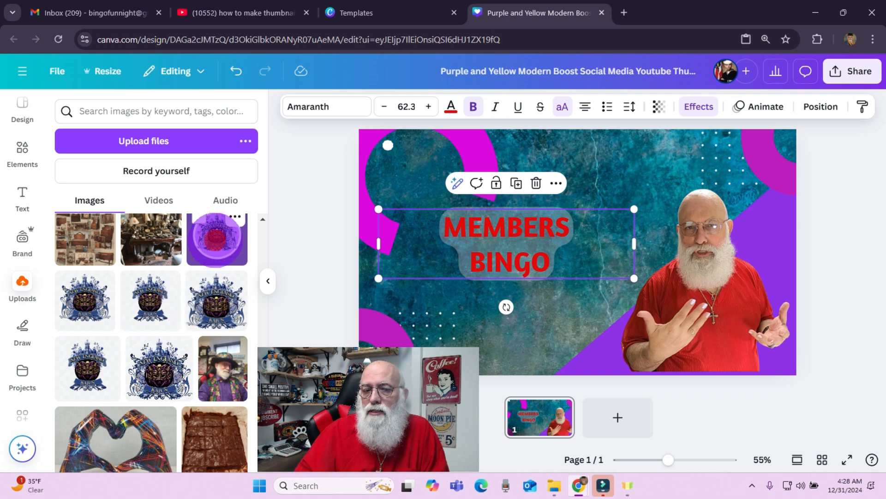
left_click(216, 237)
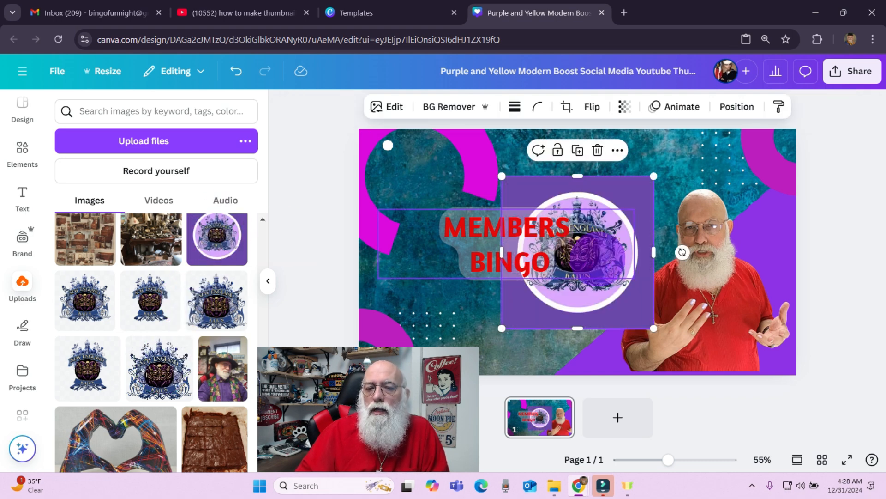
left_click_drag(598, 259, 459, 191)
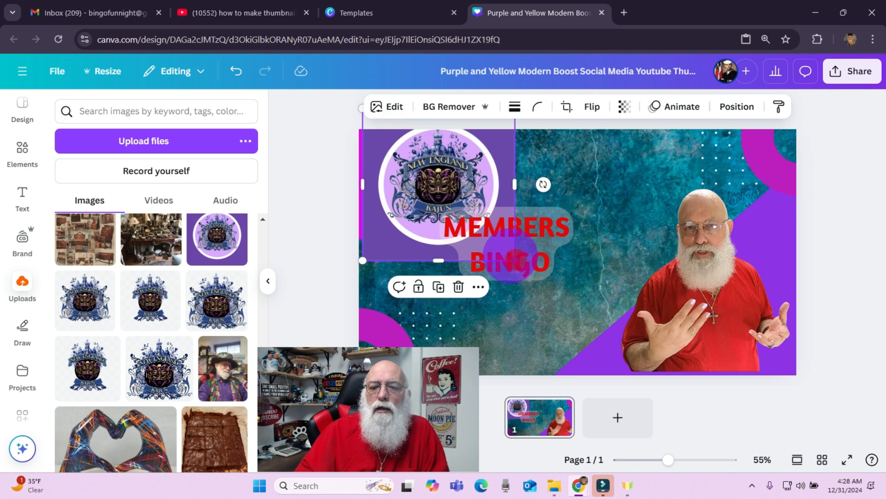
left_click_drag(515, 260, 442, 188)
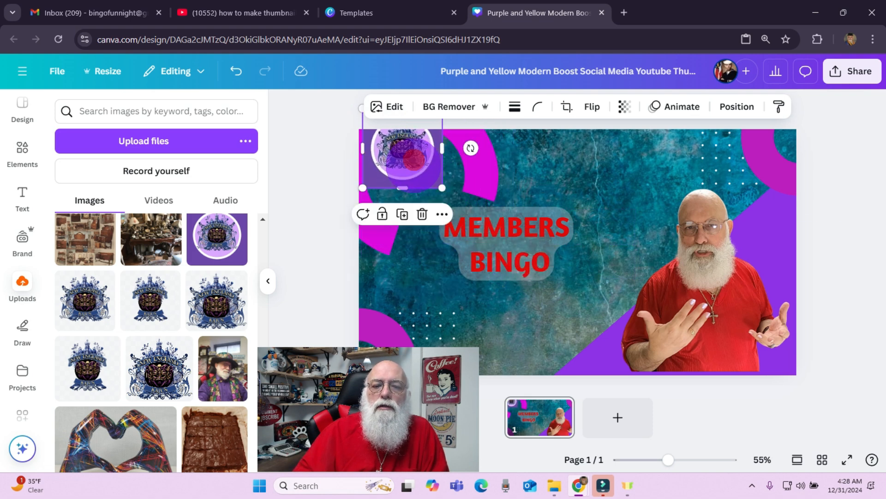
left_click_drag(414, 159, 431, 190)
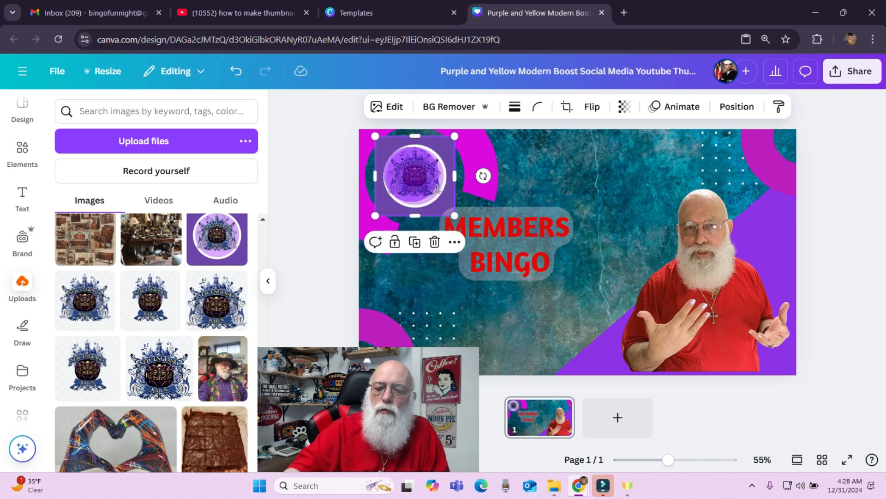
key("Delete")
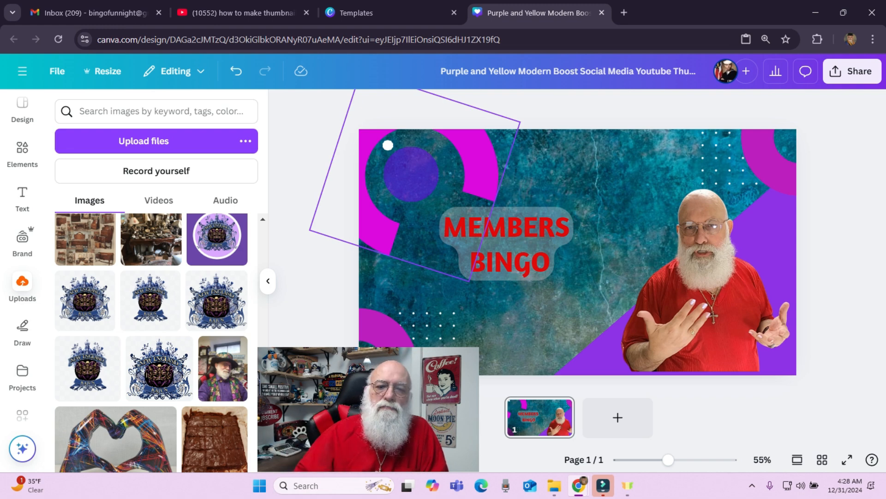
Step: Insert the New England Kajun logo with transparent background, shrink it and place it in the thumbnail's upper-left corner, above the heading
left_click_drag(405, 179, 162, 374)
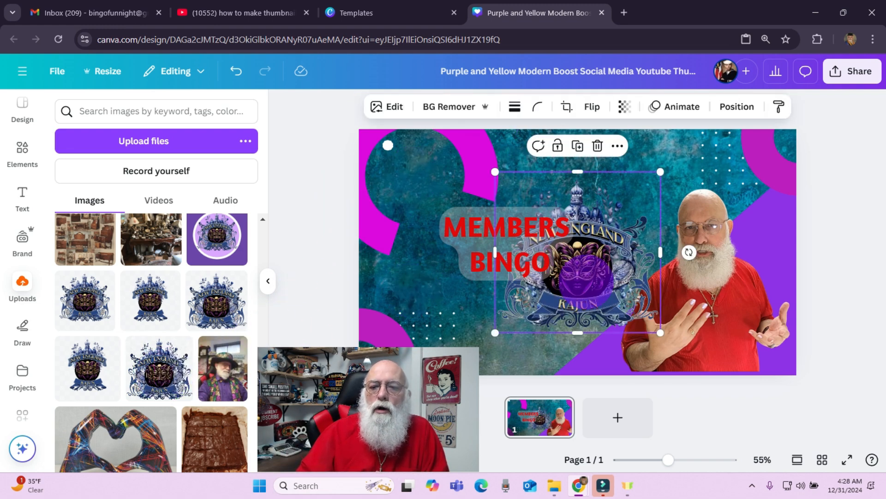
left_click_drag(591, 282, 437, 229)
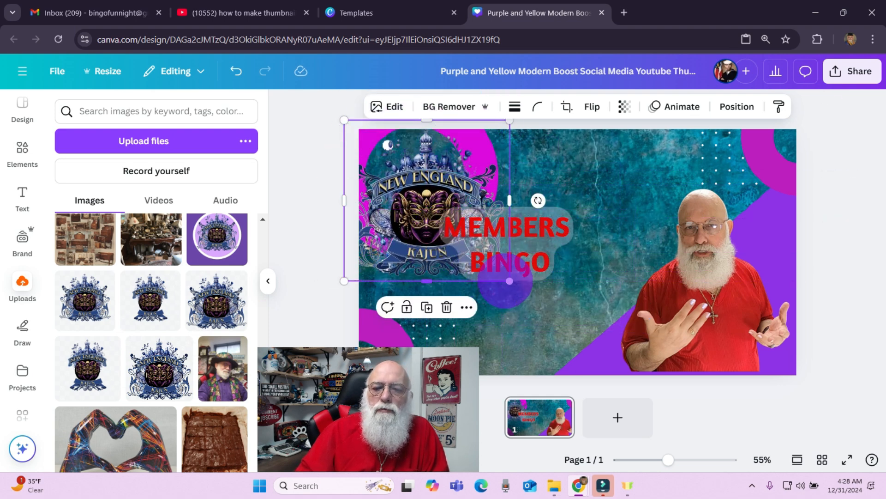
left_click_drag(510, 281, 436, 209)
left_click_drag(362, 139, 388, 145)
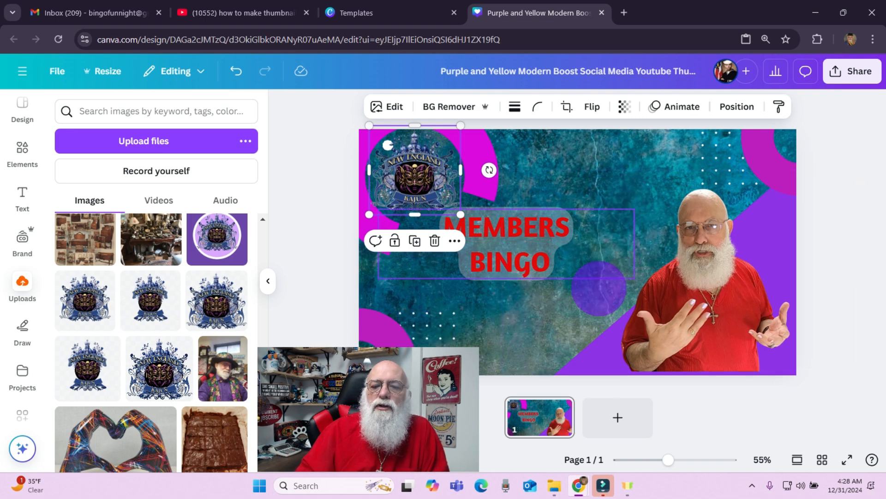
Step: Move the "MEMBERS BINGO" heading up beside the logo and add the "TIME FOR BRUNCH" text combination to the thumbnail
left_click_drag(520, 250, 595, 189)
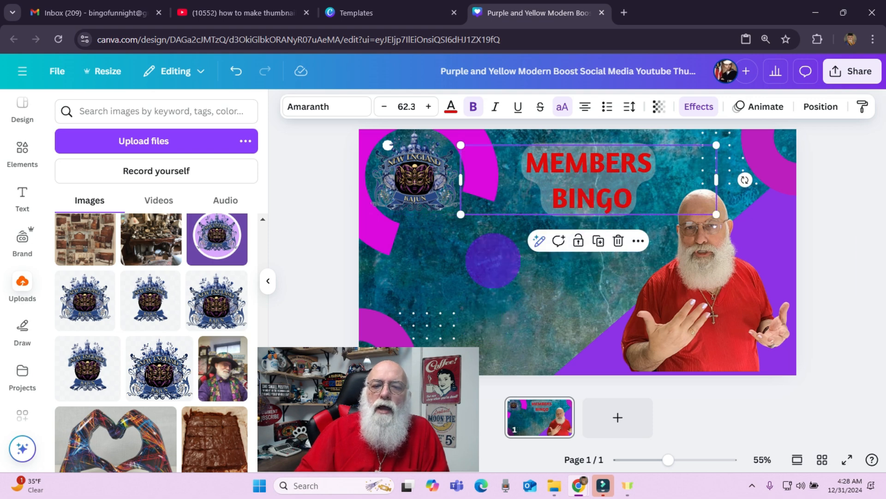
left_click(23, 193)
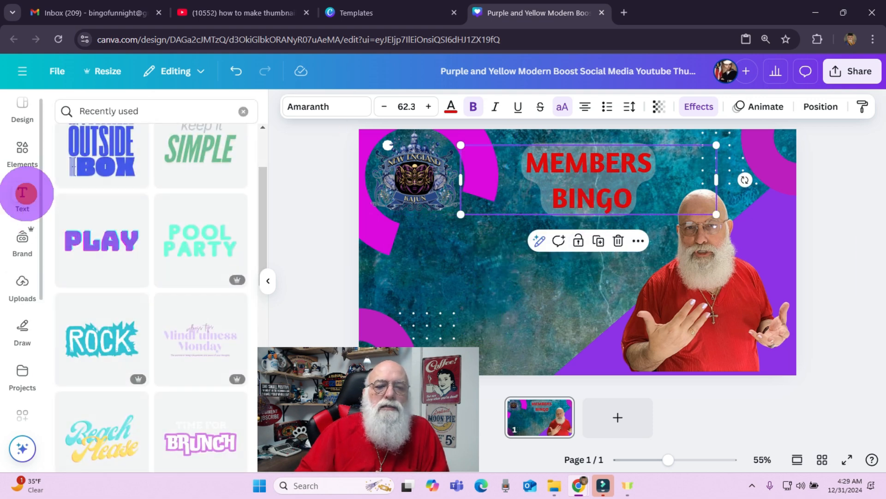
scroll(178, 208, "down", 5)
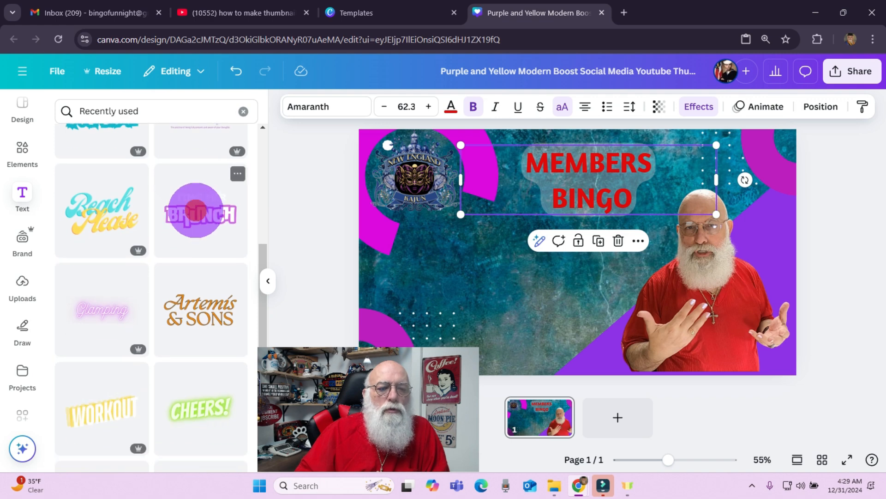
left_click(196, 210)
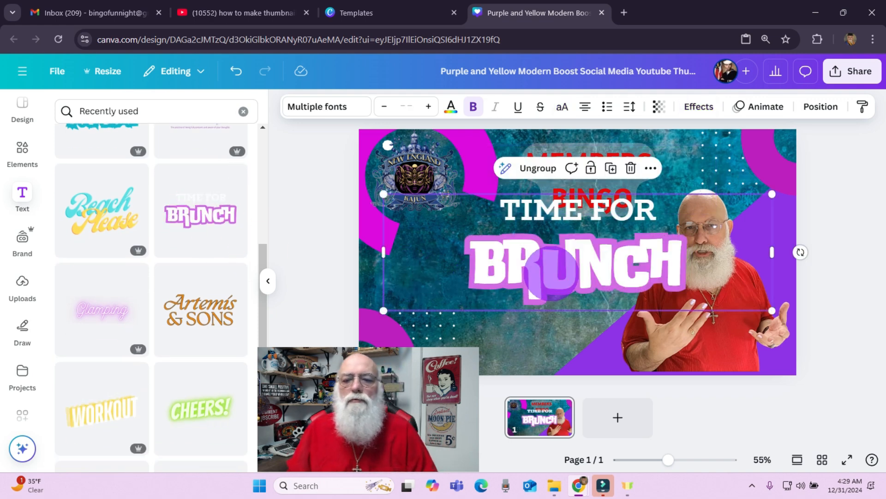
Step: Replace the word "BRUNCH" in the added text combination with "HAVE FUN"
double_click(549, 213)
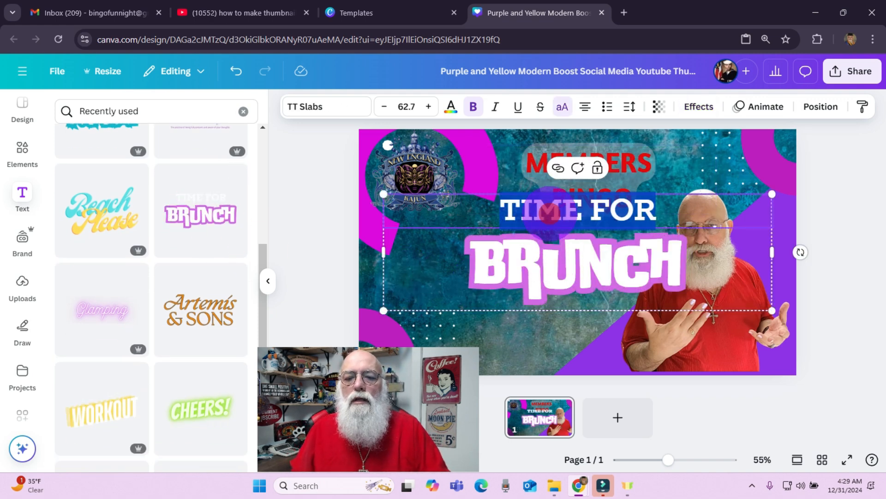
double_click(521, 277)
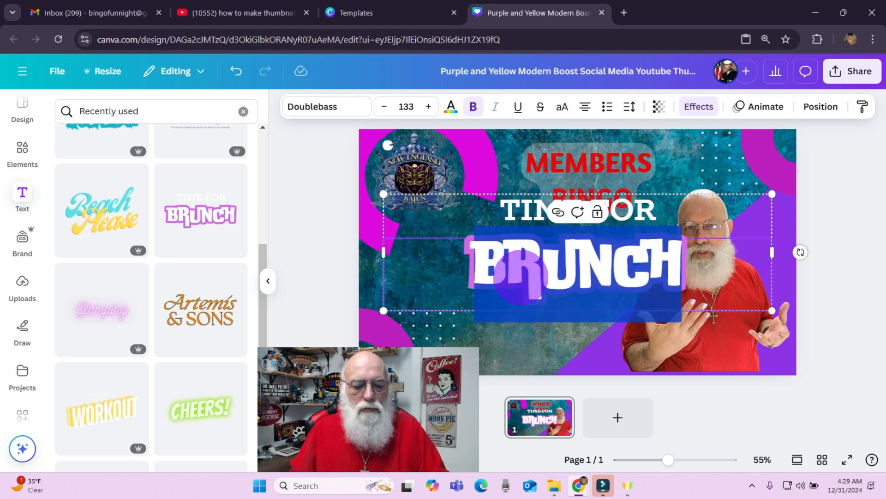
type("HAVE FUN")
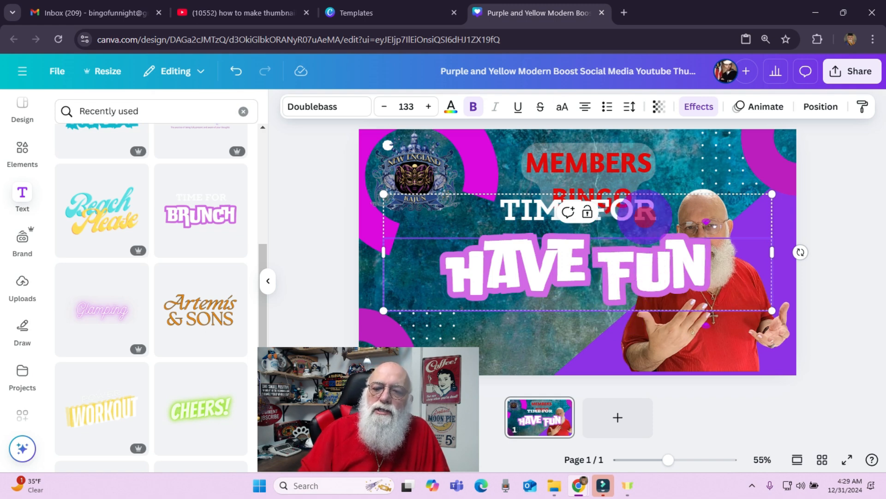
Step: Color the "TIME FOR" line with the purple from the Brand Kit's Rainbow palette
left_click(645, 213)
left_click(687, 206)
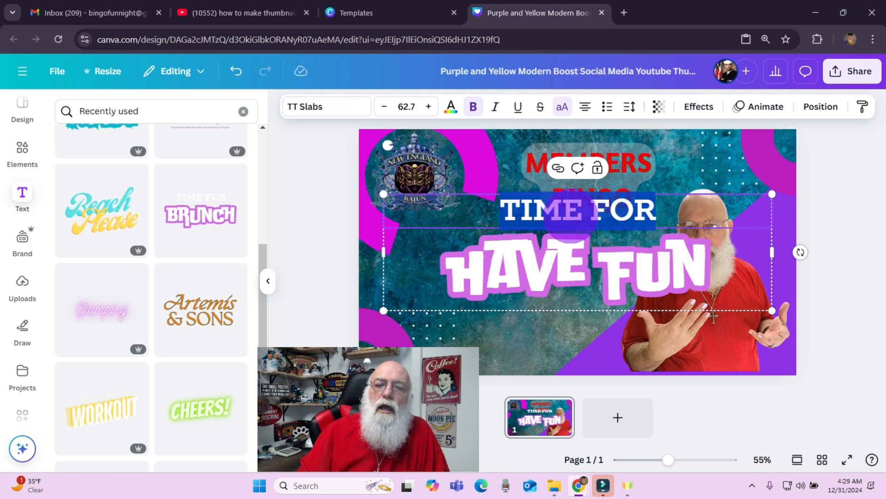
left_click(452, 106)
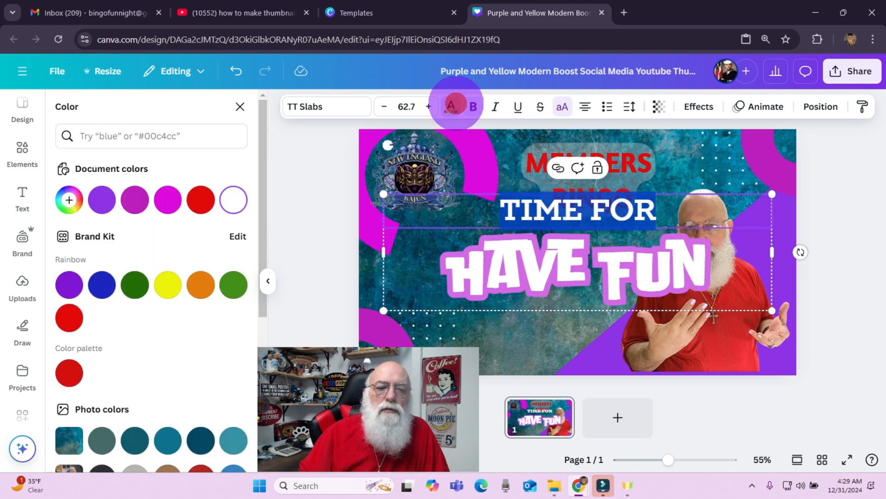
left_click(70, 284)
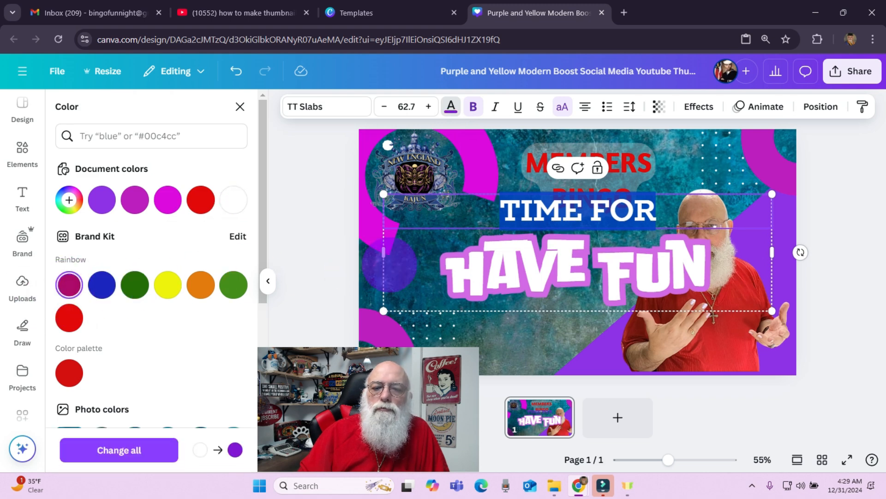
Step: Color the "HAVE FUN" text with the dark red taken from the man's photo colors
left_click(548, 277)
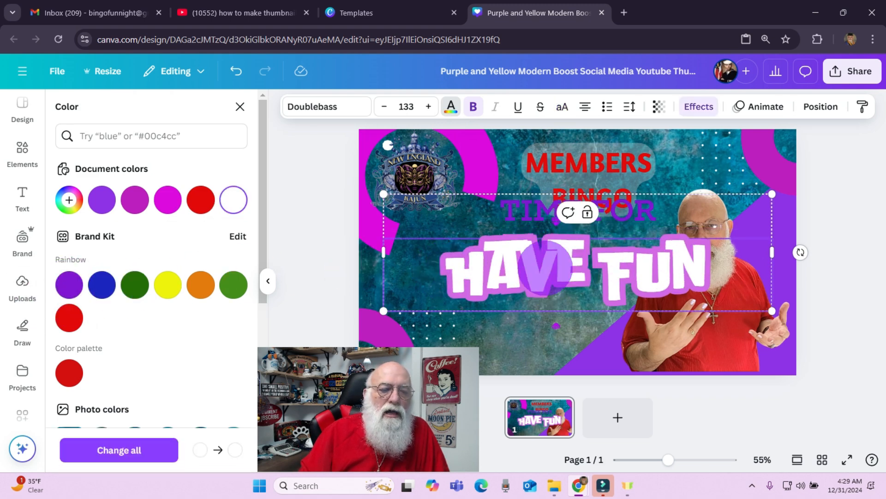
double_click(503, 265)
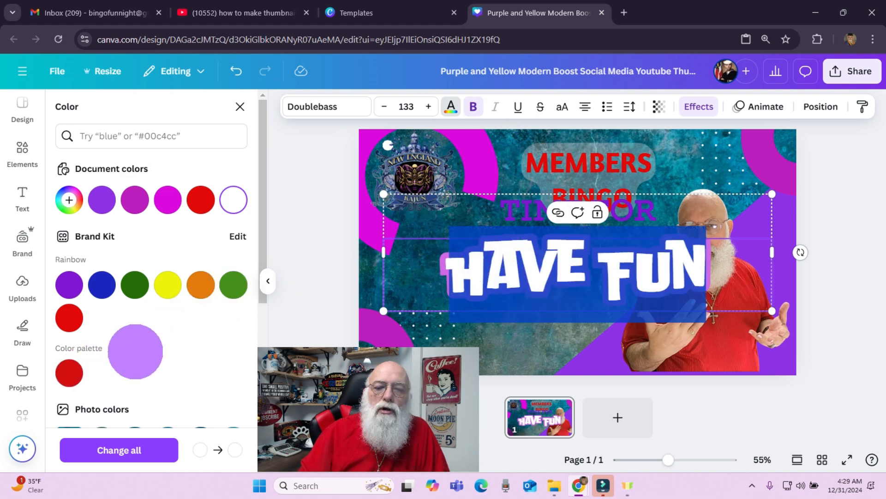
scroll(159, 283, "down", 5)
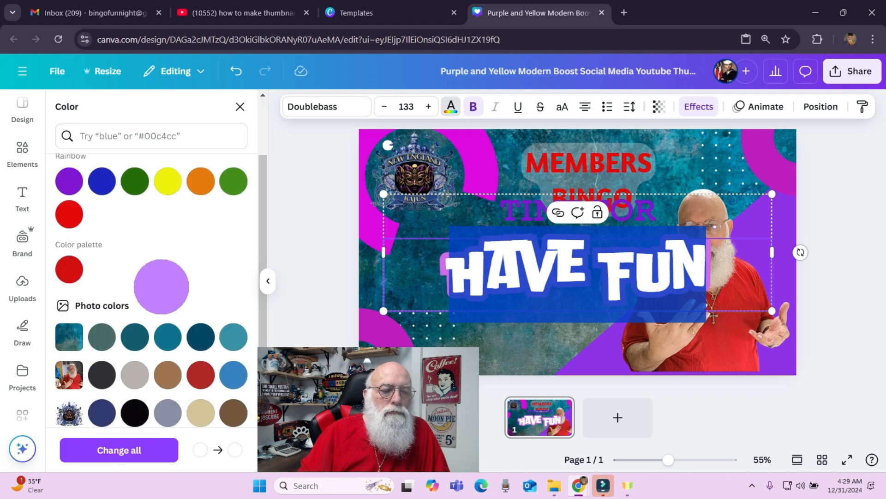
left_click(201, 210)
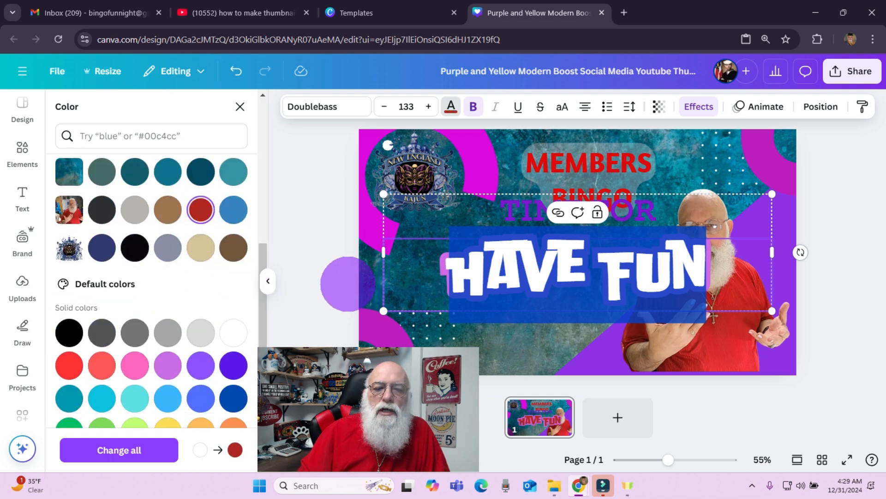
left_click(347, 284)
left_click(687, 149)
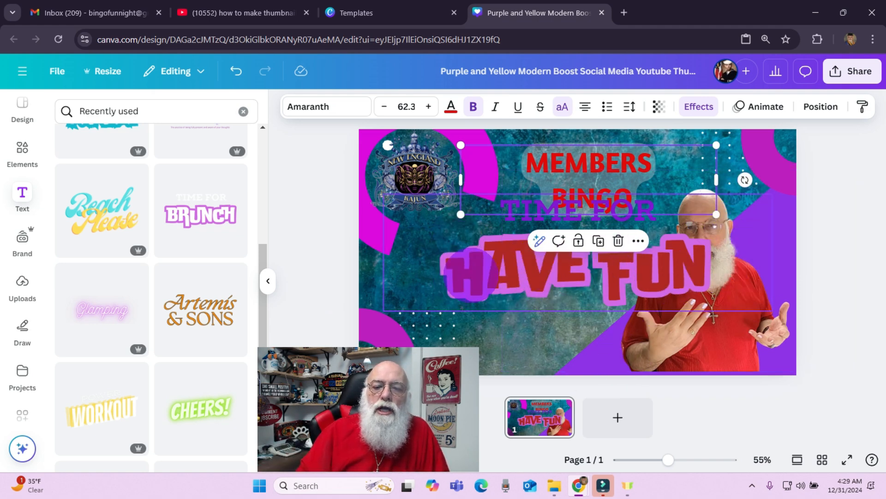
Step: Move the "TIME FOR HAVE FUN" group below the heading and shrink it to fit beside the man's photo
left_click(778, 231)
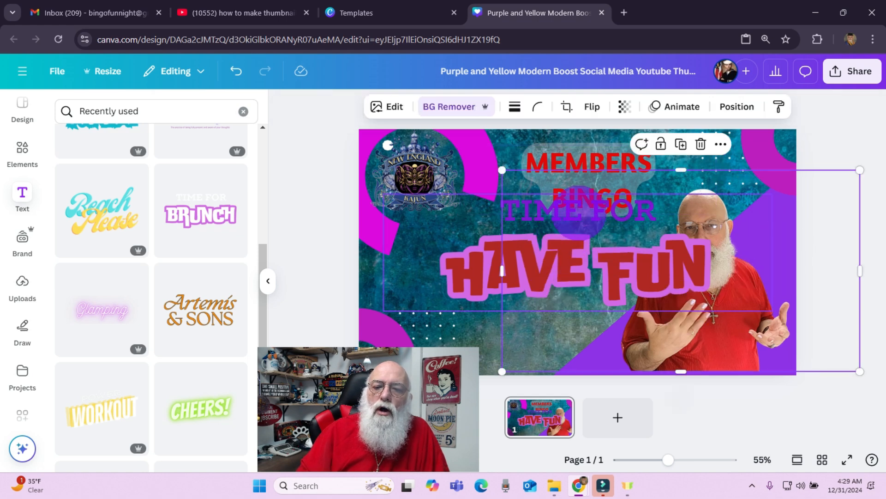
left_click(466, 273)
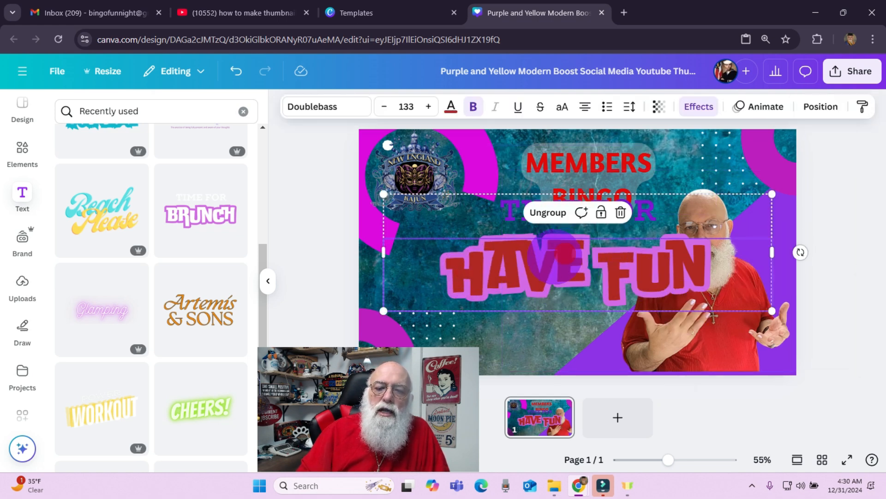
left_click_drag(561, 254, 513, 273)
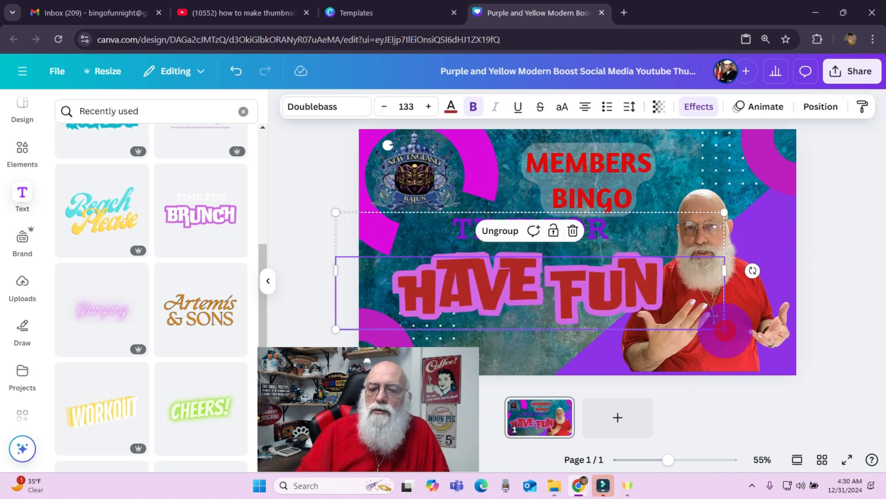
left_click_drag(724, 330, 627, 300)
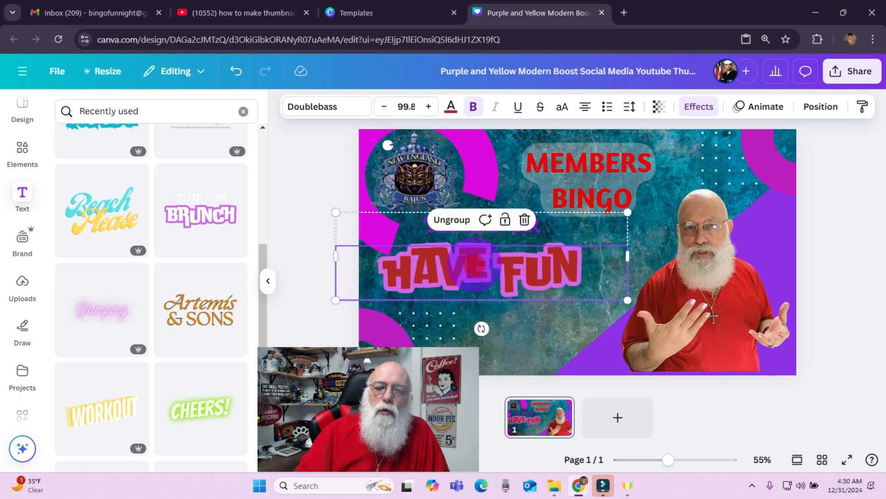
left_click_drag(475, 265, 498, 279)
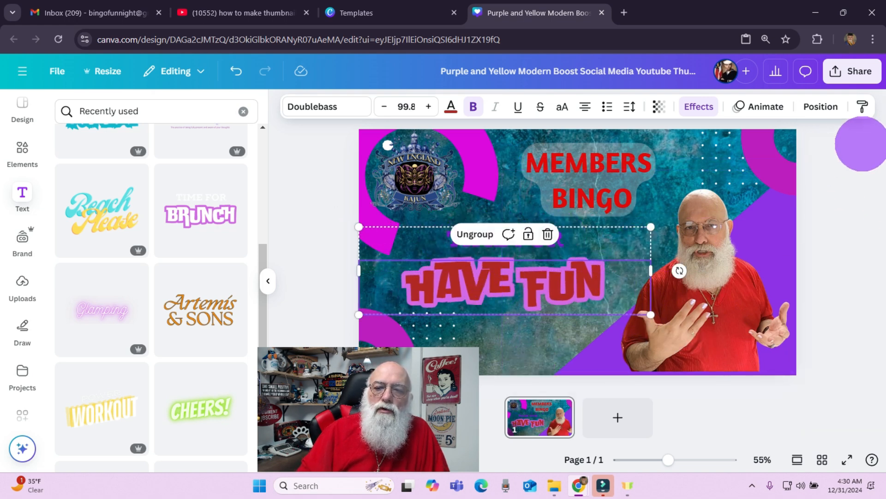
left_click(839, 174)
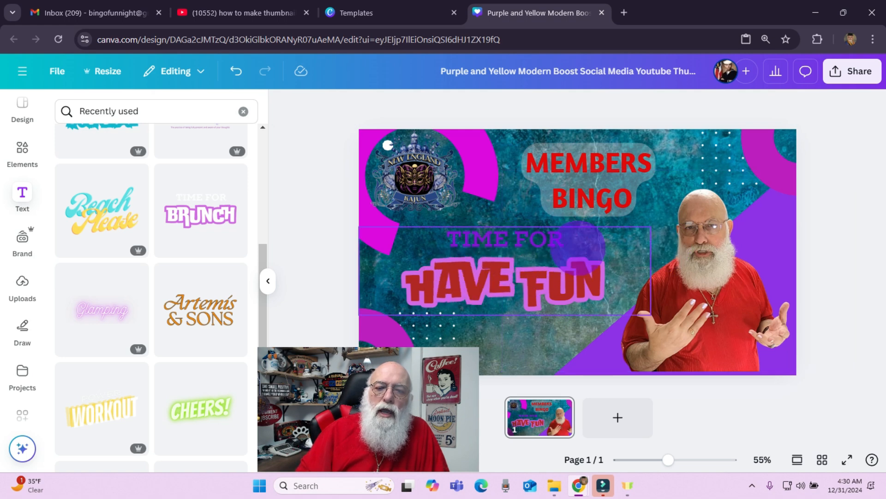
Step: Remove the bold formatting from the "TIME FOR" line
left_click(531, 240)
double_click(531, 239)
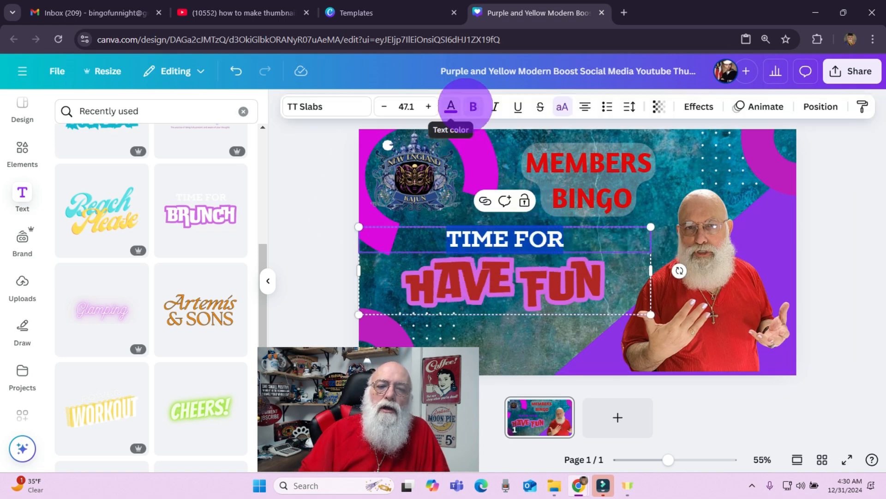
left_click(817, 222)
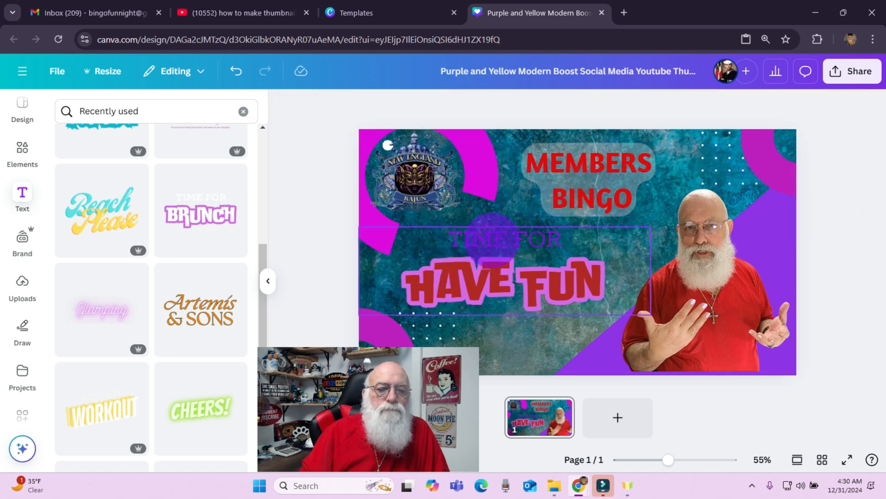
Step: Change the "TIME FOR" text color to the default solid color Turquoise blue #5ce1e6
double_click(492, 238)
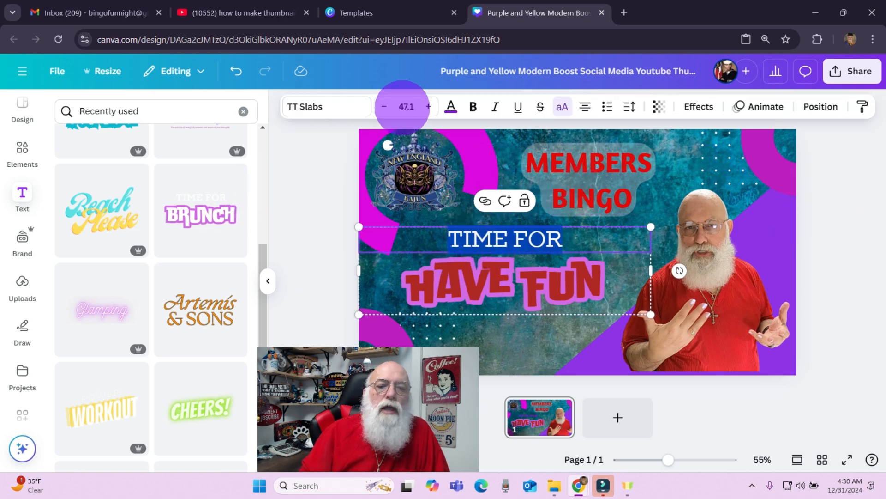
left_click(451, 106)
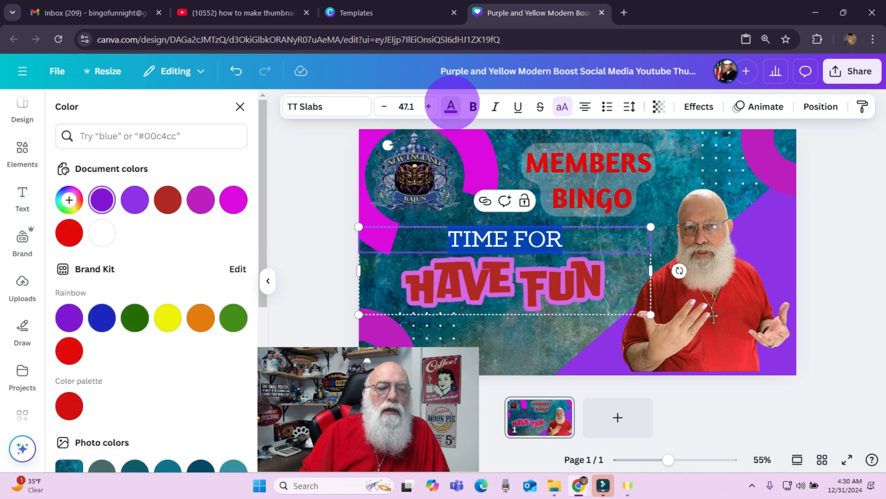
scroll(155, 281, "down", 4)
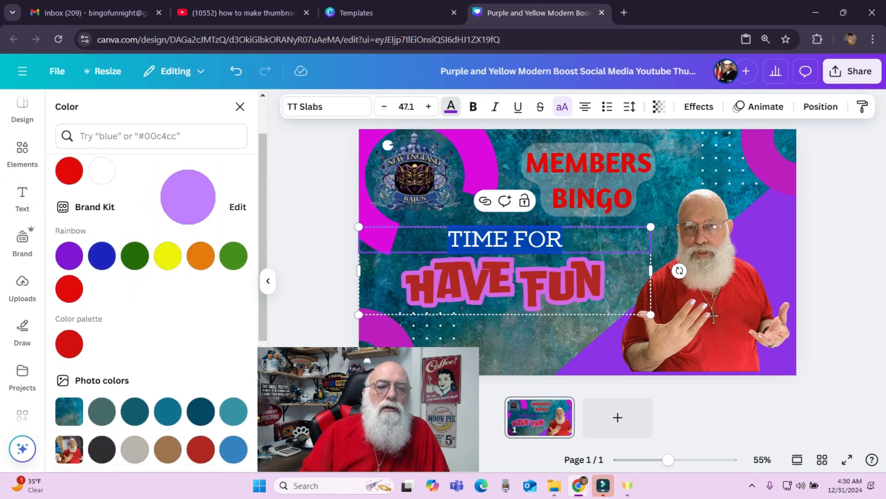
scroll(188, 199, "down", 2)
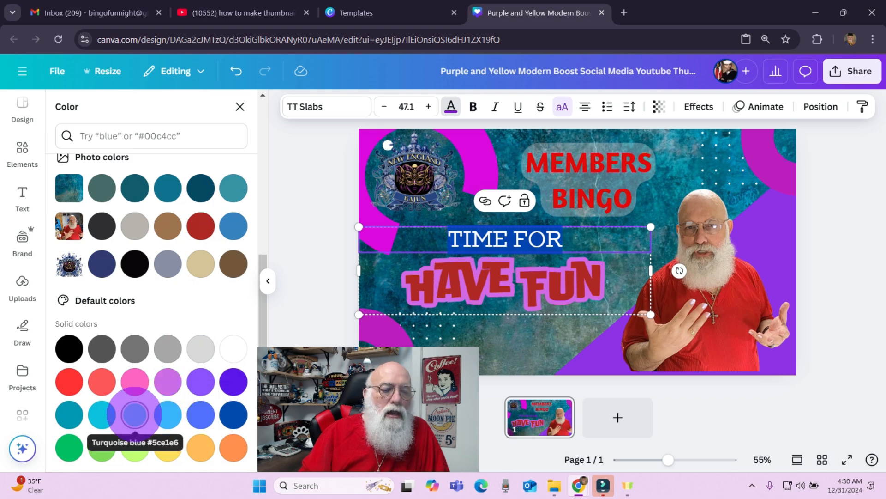
left_click(134, 414)
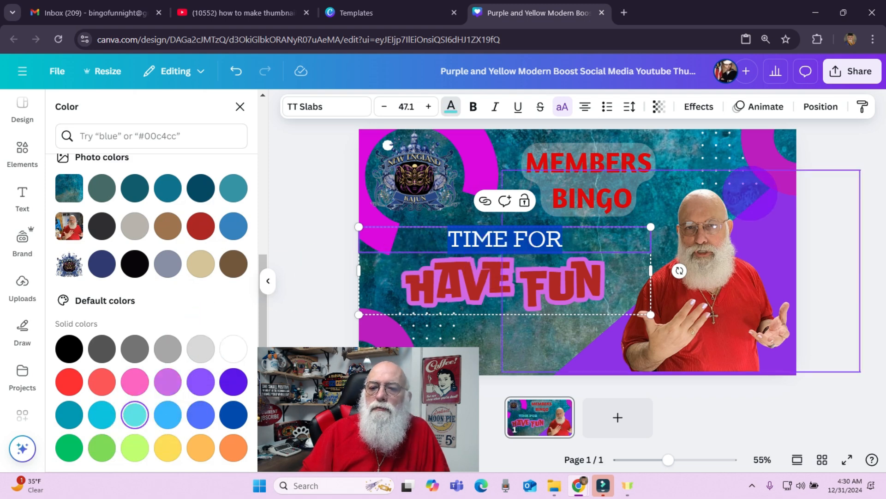
left_click(751, 193)
Step: Enlarge the "TIME FOR HAVE FUN" group slightly and raise the "HAVE FUN" font size to 113
left_click_drag(558, 338, 477, 279)
left_click(480, 270)
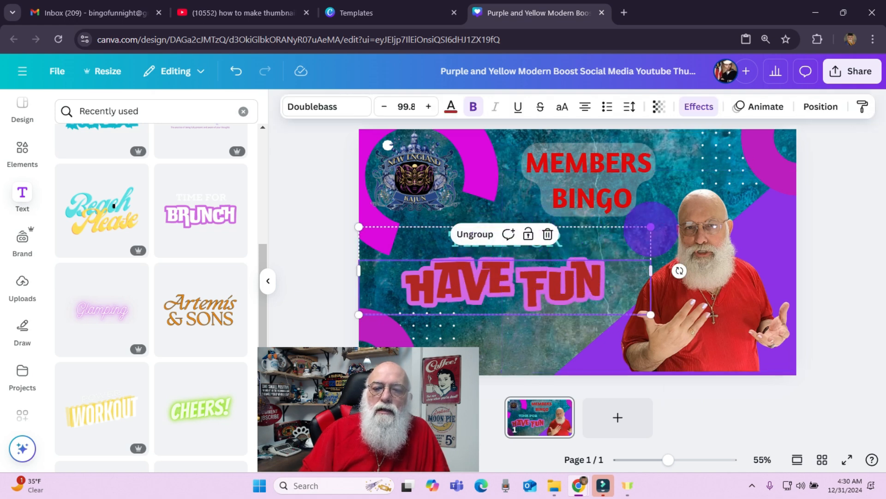
left_click_drag(650, 227, 681, 217)
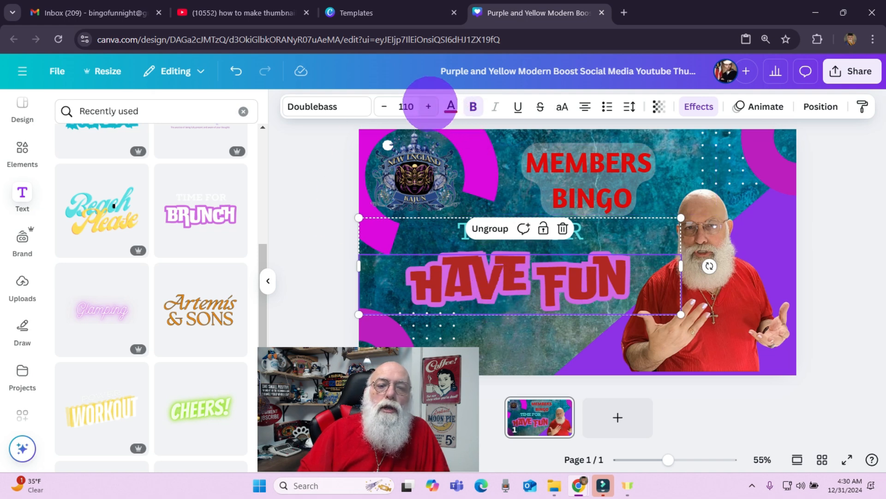
left_click(429, 106)
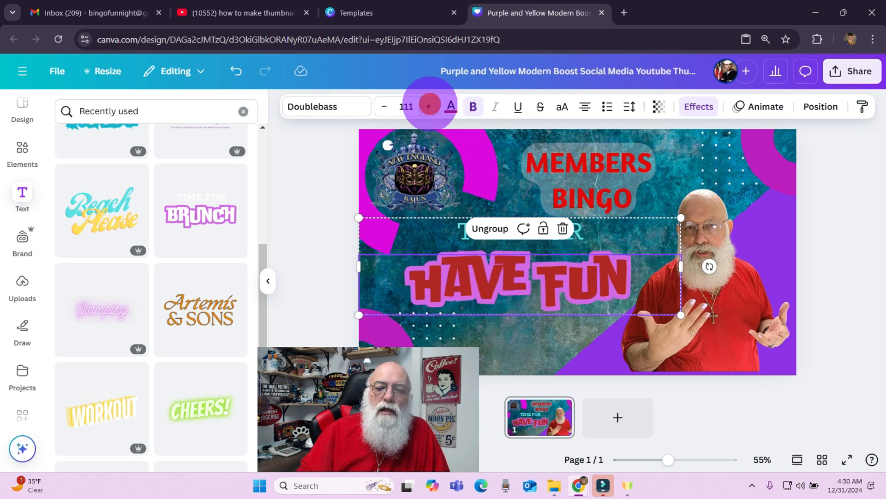
left_click(428, 106)
left_click(428, 107)
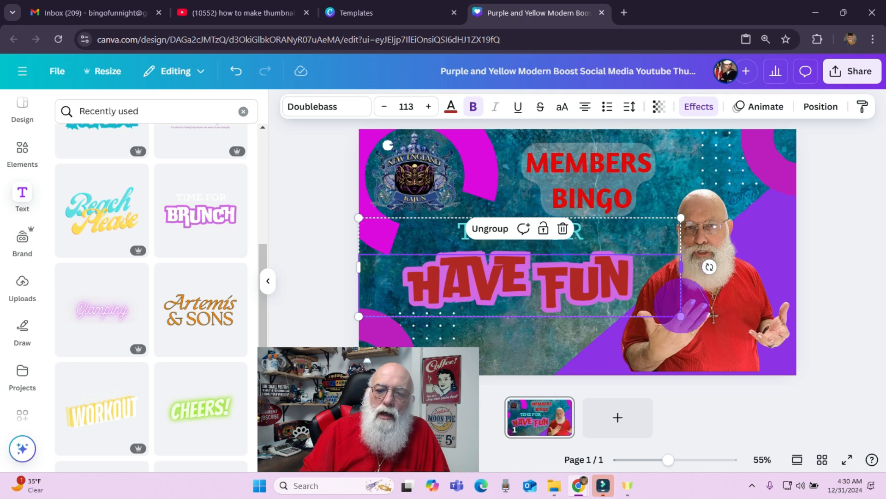
Step: Increase the font size of the "TIME FOR" line to 61
double_click(628, 225)
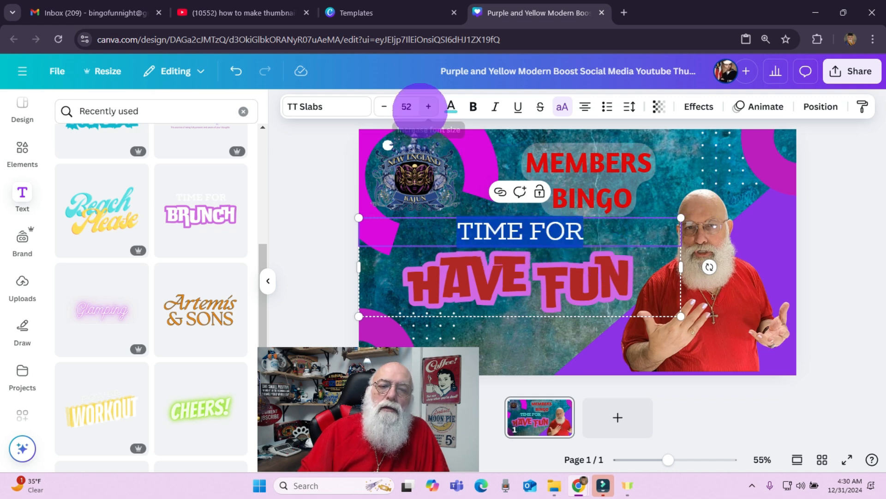
left_click(428, 106)
left_click(428, 106)
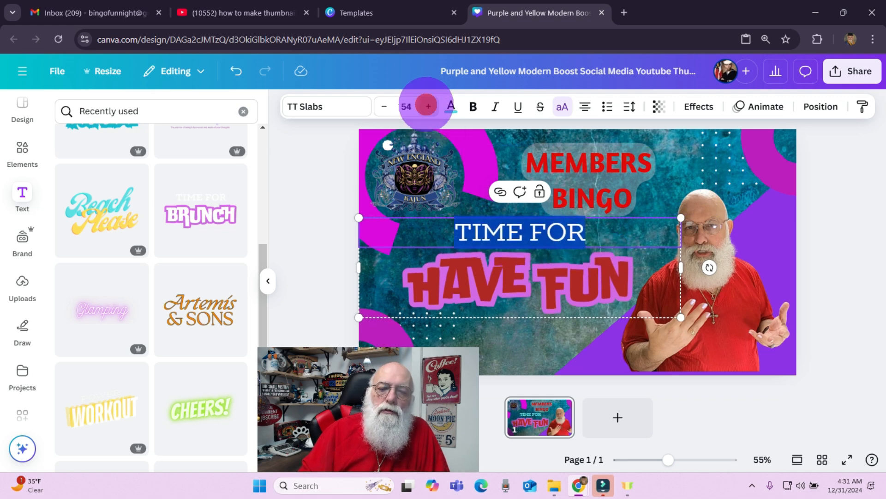
left_click(427, 106)
left_click(428, 106)
left_click(428, 106)
left_click(428, 106)
left_click(428, 106)
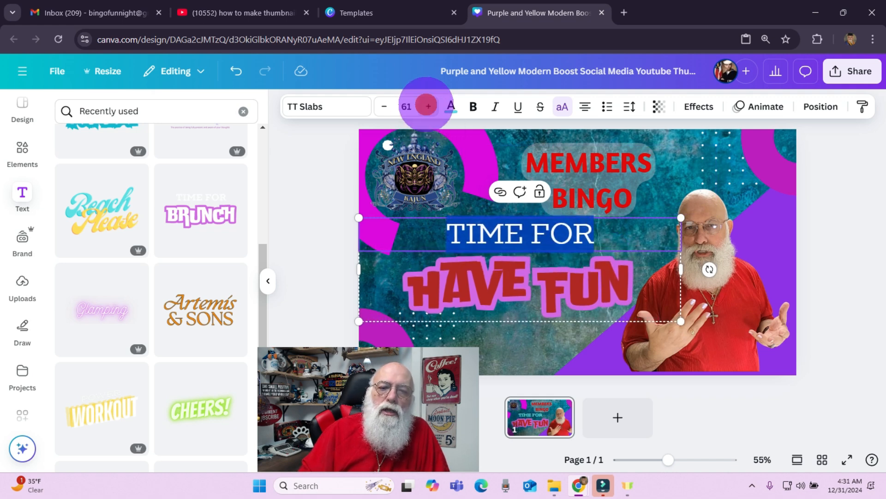
Step: Increase the font size of the "TIME FOR" line to 72
left_click(427, 106)
left_click(428, 107)
left_click(428, 106)
left_click(428, 106)
left_click(428, 106)
left_click(428, 107)
left_click(428, 106)
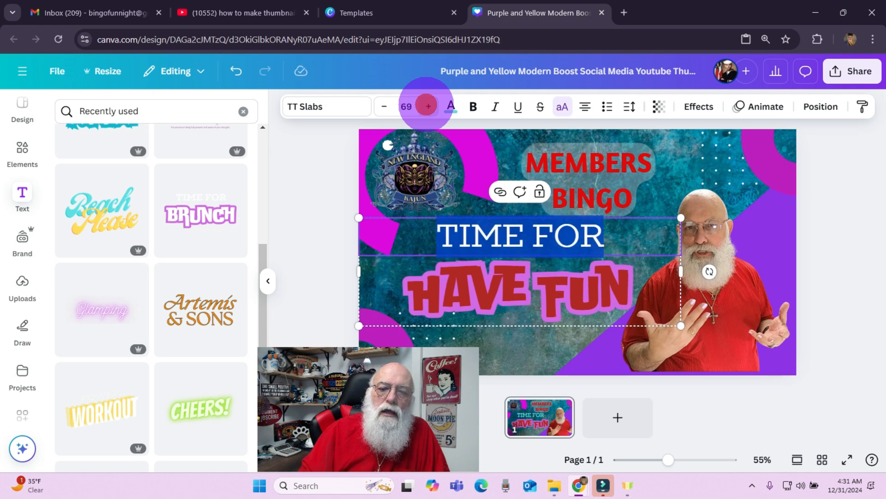
left_click(428, 106)
left_click(428, 106)
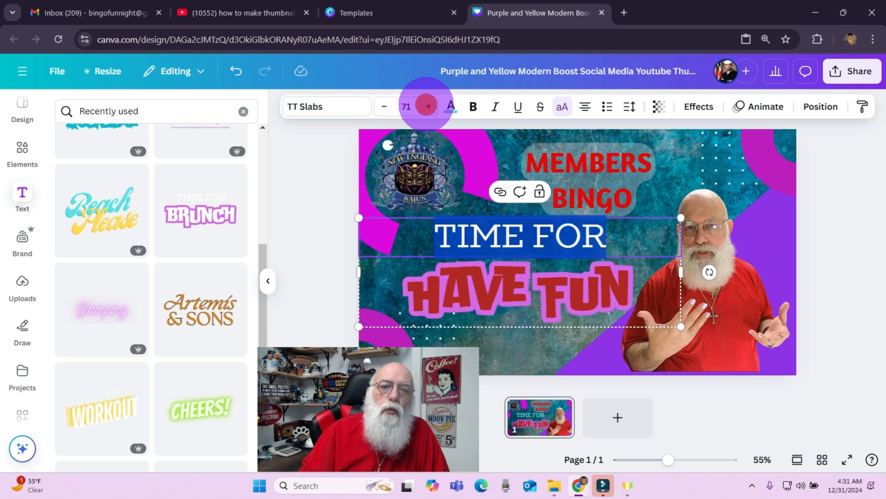
left_click(428, 106)
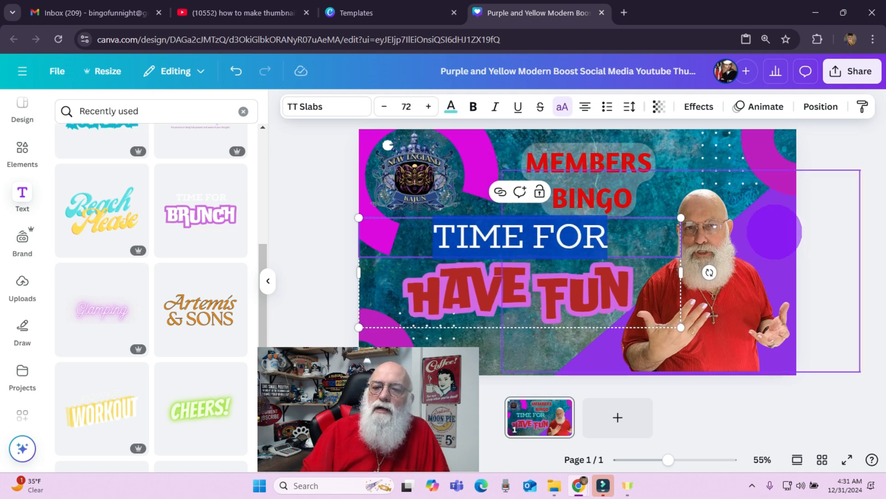
left_click(777, 126)
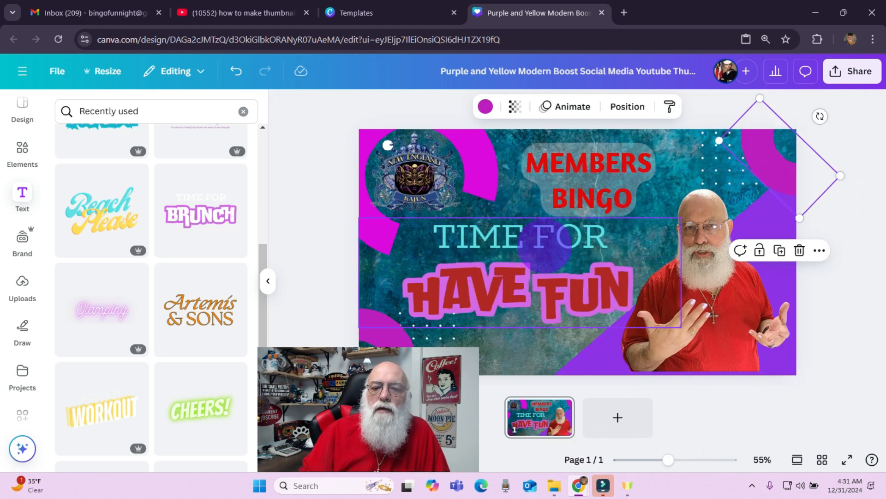
Step: Replace the word "FOR" with "TO" so the tagline's first line reads "TIME TO"
double_click(562, 239)
double_click(545, 236)
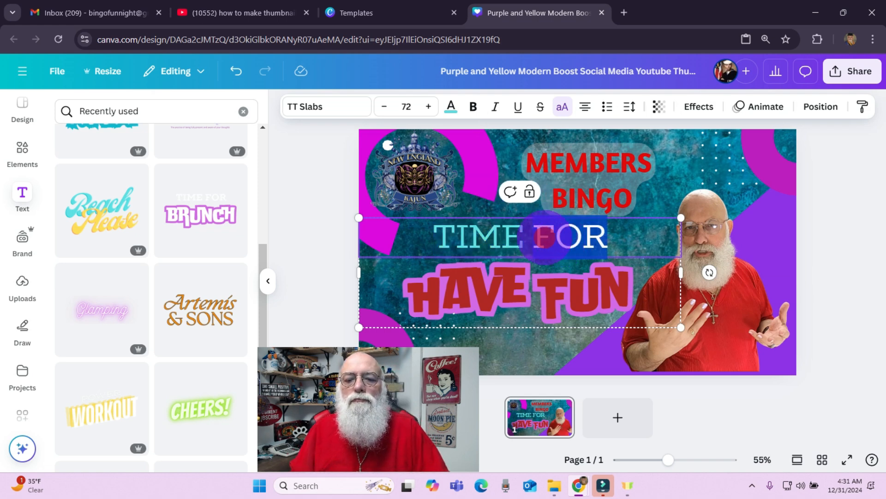
type("TO")
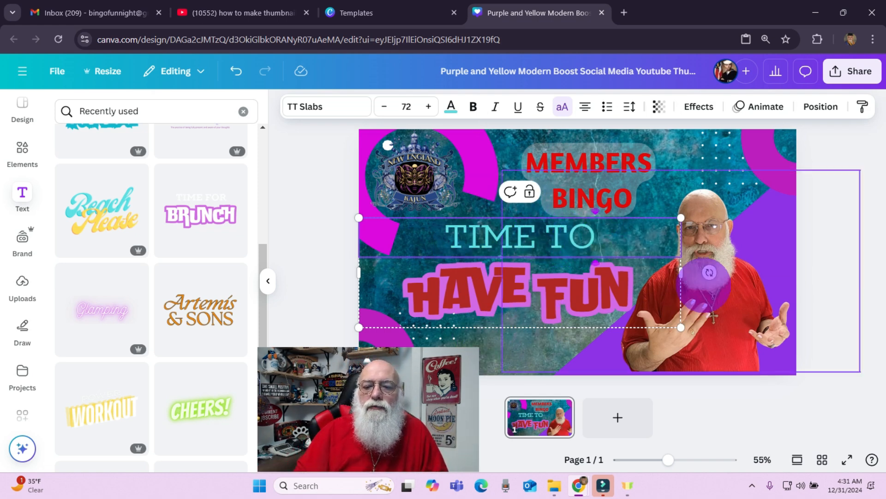
left_click(831, 183)
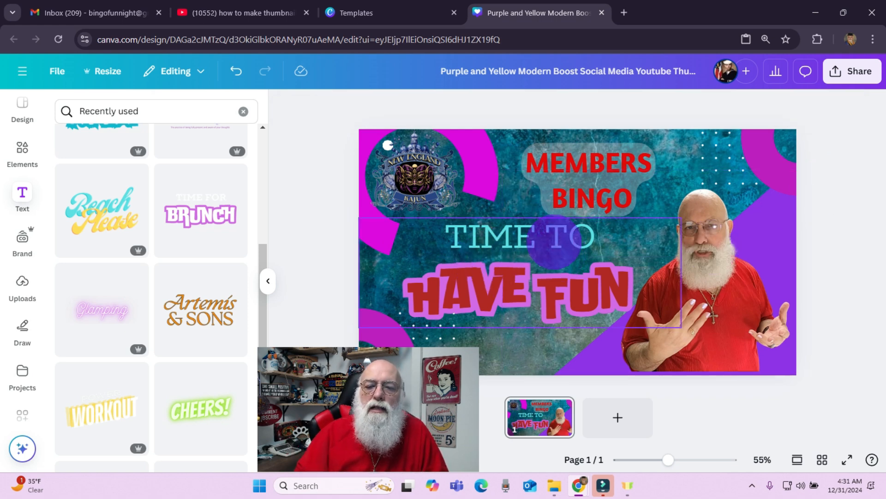
Step: Add extra space between the words in both the "TIME TO" and "HAVE FUN" lines
left_click(545, 234)
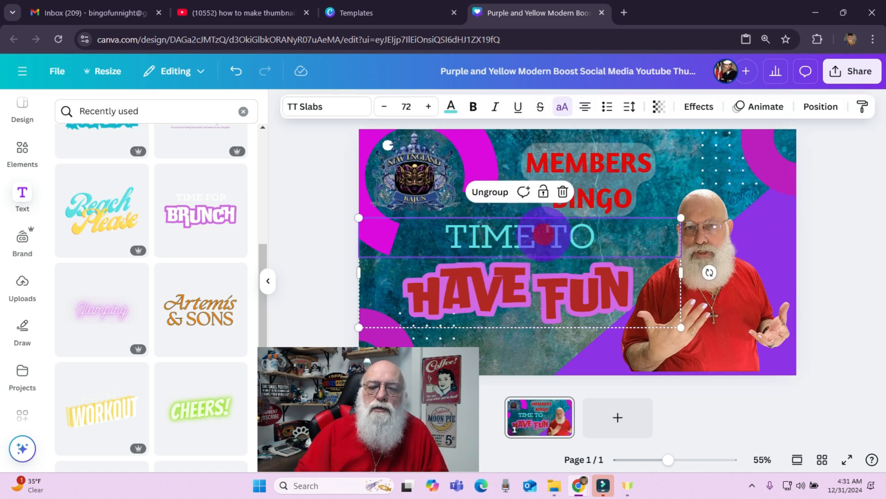
left_click(544, 235)
left_click(544, 234)
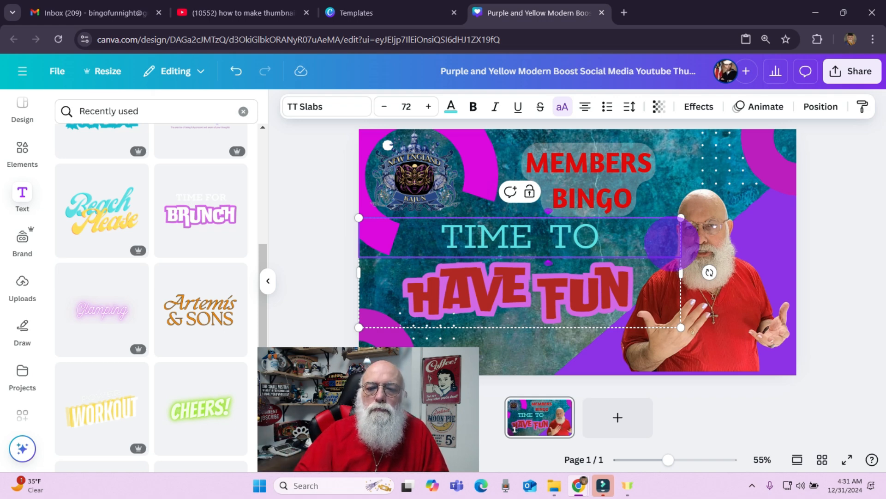
left_click(538, 295)
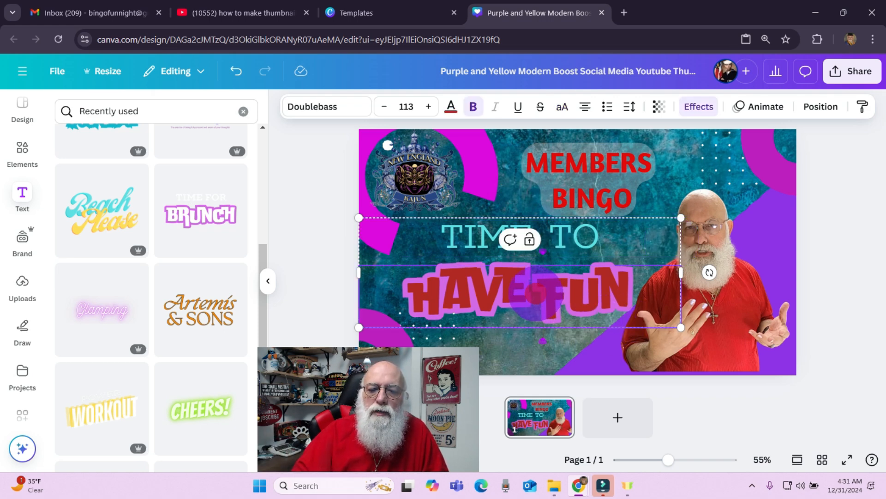
double_click(536, 296)
left_click(536, 295)
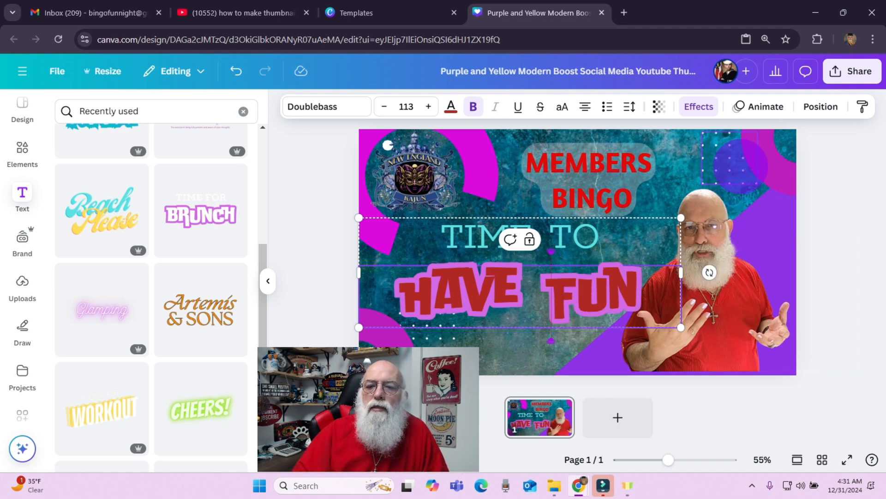
left_click(729, 160)
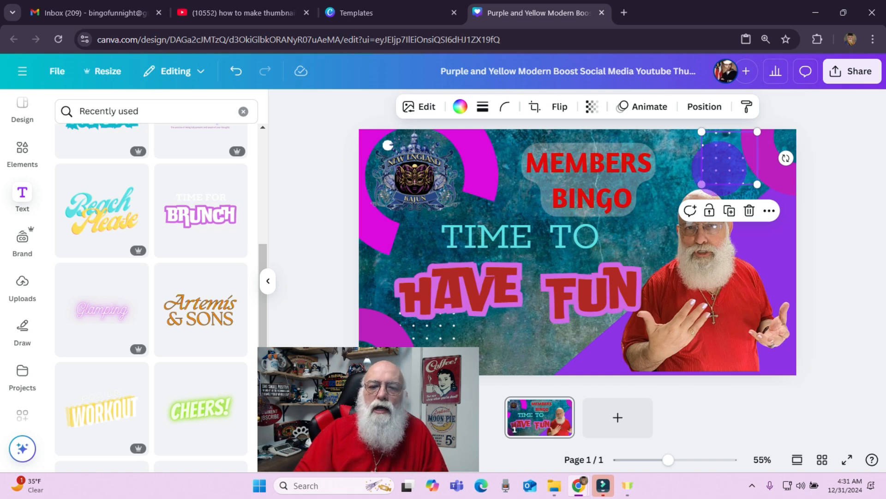
Step: Move the purple arc in the thumbnail's upper right corner slightly inward and down
left_click(388, 146)
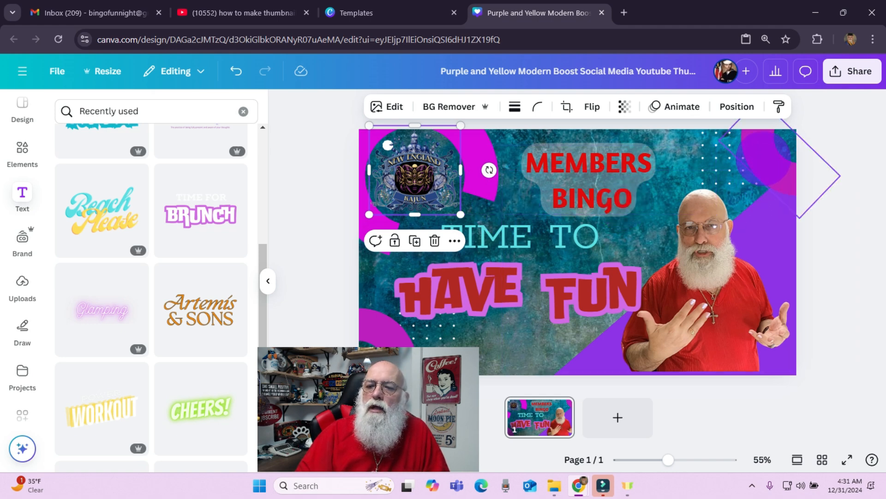
left_click(764, 158)
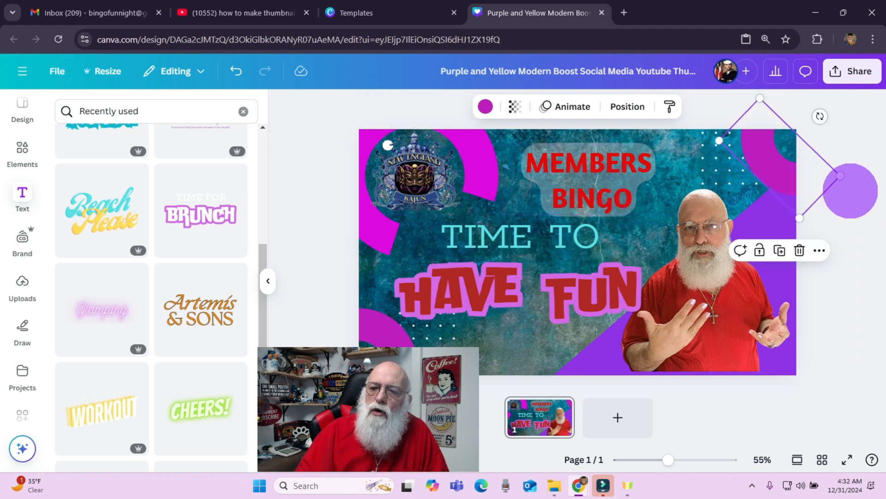
mouse_move(770, 164)
left_mouse_down()
mouse_move(752, 181)
mouse_move(761, 169)
left_mouse_up()
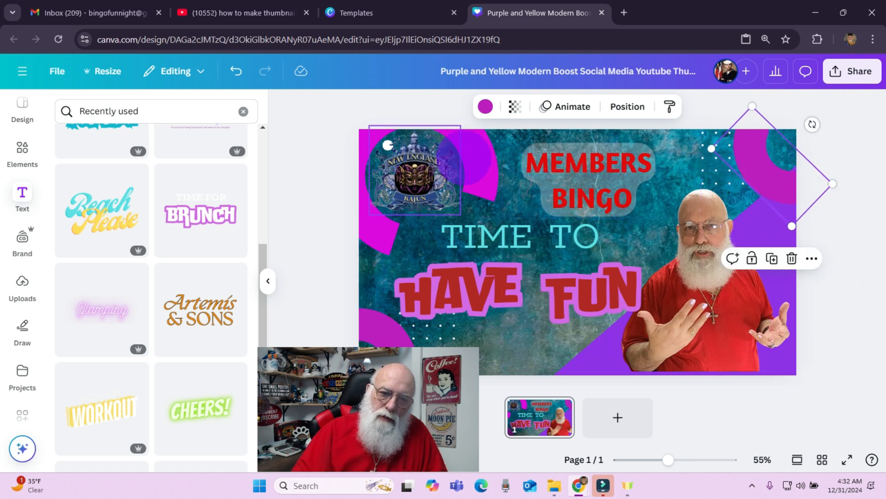
Step: Shift the magenta ring and the channel logo inward from the thumbnail's corner, and lower the "TIME TO HAVE FUN" group slightly
left_click(475, 163)
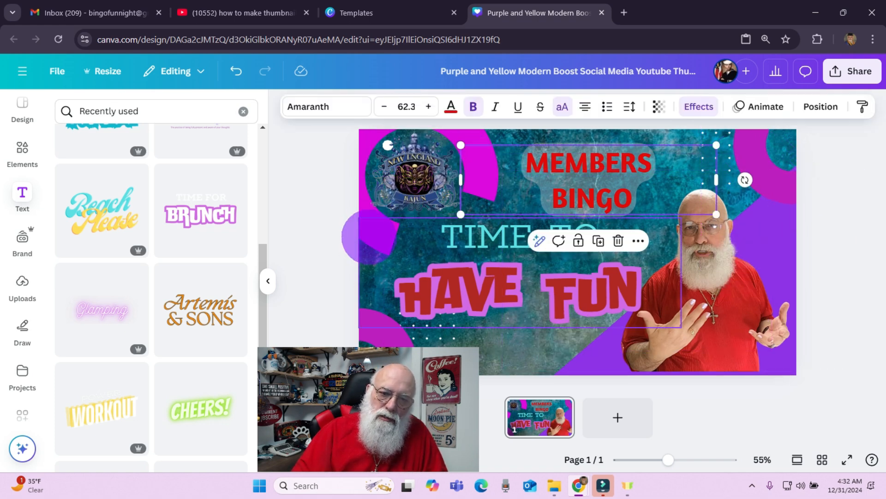
left_click(367, 236)
left_click(358, 166)
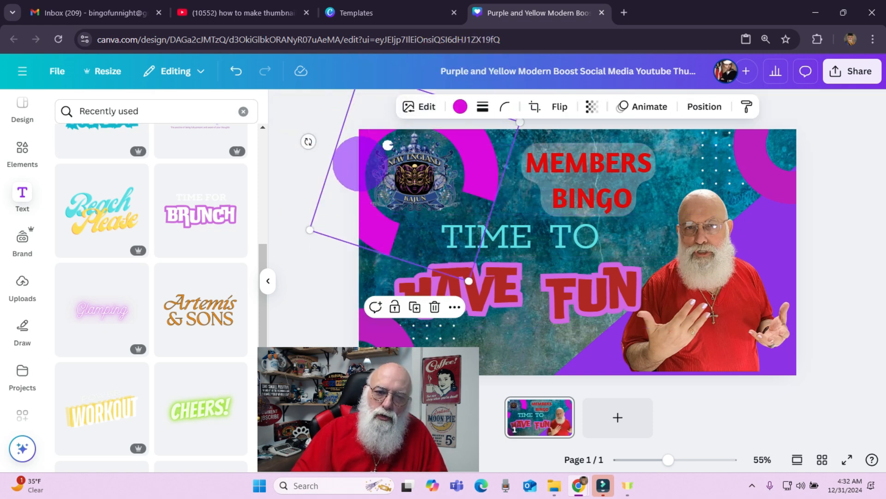
left_click_drag(360, 163, 439, 200)
left_click(563, 270)
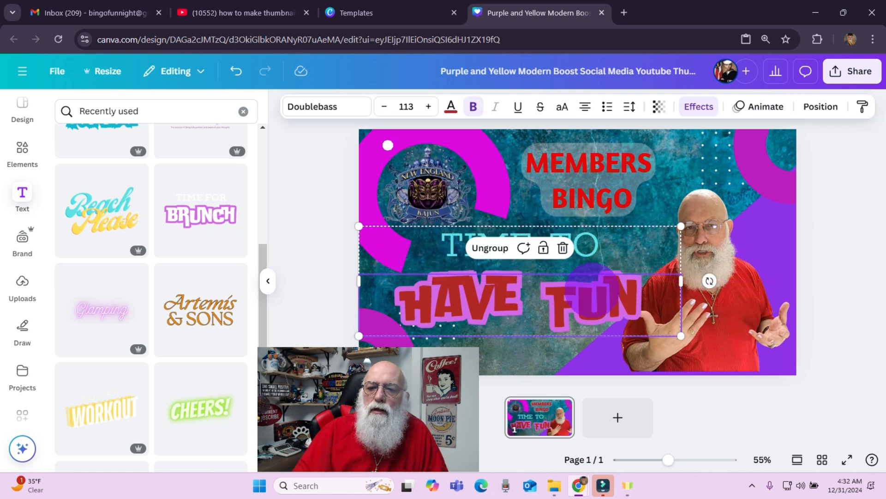
Step: Align the man's photo with the thumbnail's bottom edge and scale it down slightly
left_click(701, 295)
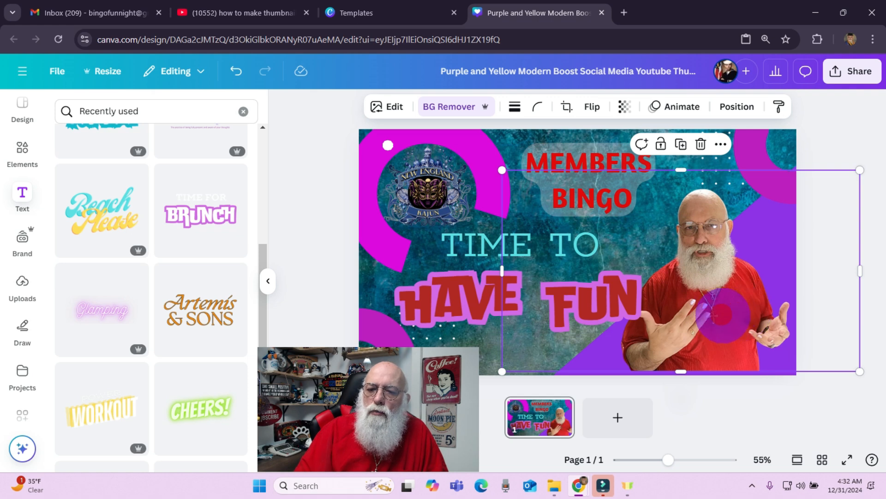
left_click_drag(723, 314, 722, 318)
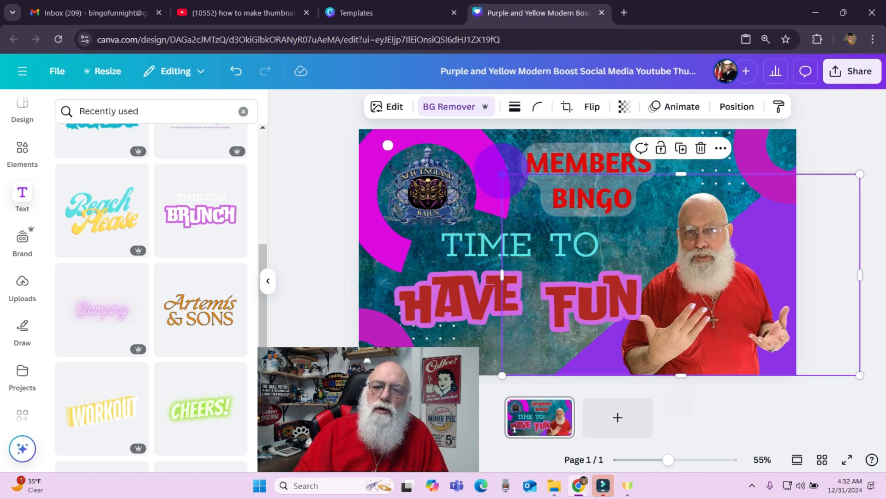
left_click_drag(502, 173, 521, 184)
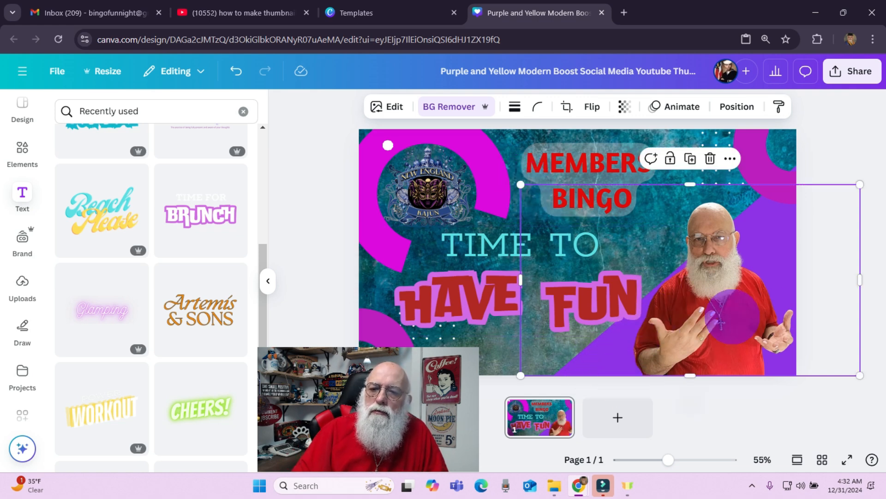
Step: Move the man's photo off the purple triangle and shrink the triangle toward the thumbnail's lower right corner
left_click_drag(742, 317, 593, 229)
left_click(730, 350)
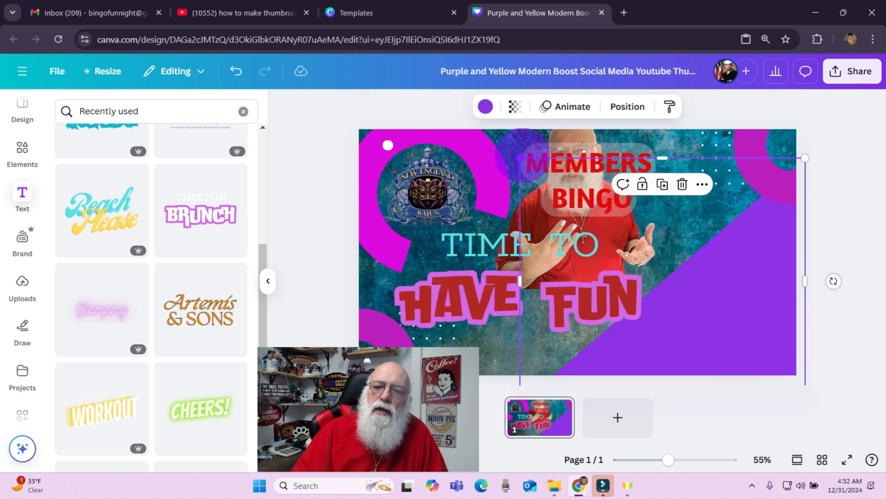
left_click_drag(520, 158, 592, 220)
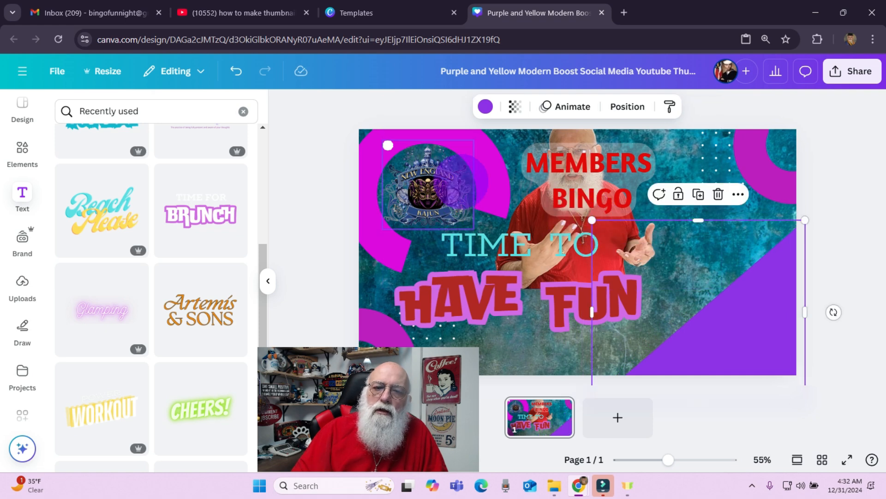
Step: Move the "MEMBERS BINGO" heading down over the tagline and bring the man's photo back over the purple triangle
left_click(635, 247)
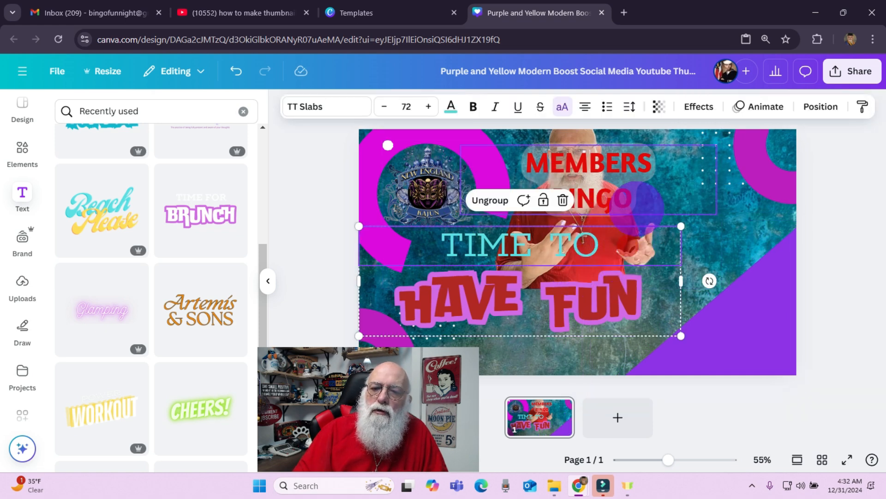
left_click(599, 220)
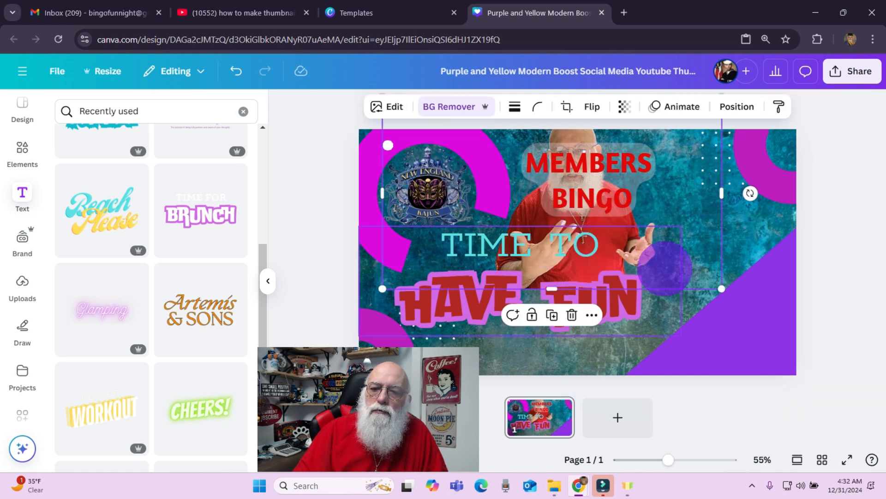
left_click_drag(693, 193, 596, 296)
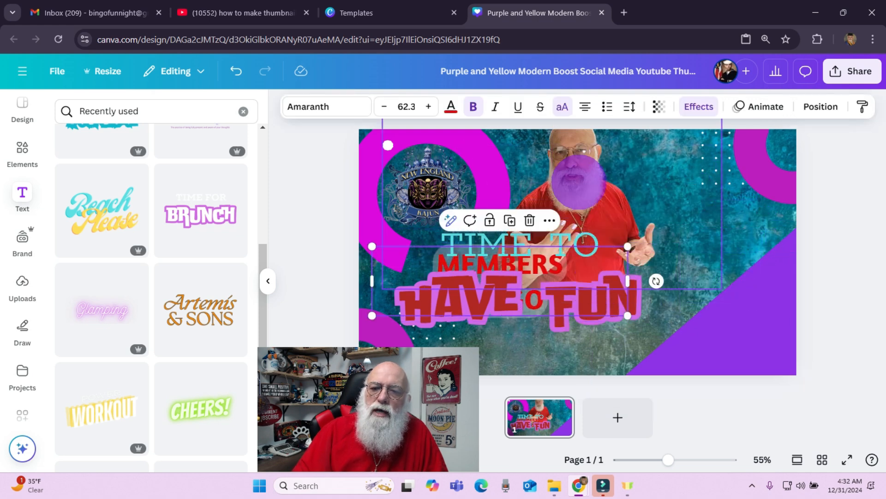
left_click(572, 185)
left_click_drag(572, 185, 702, 253)
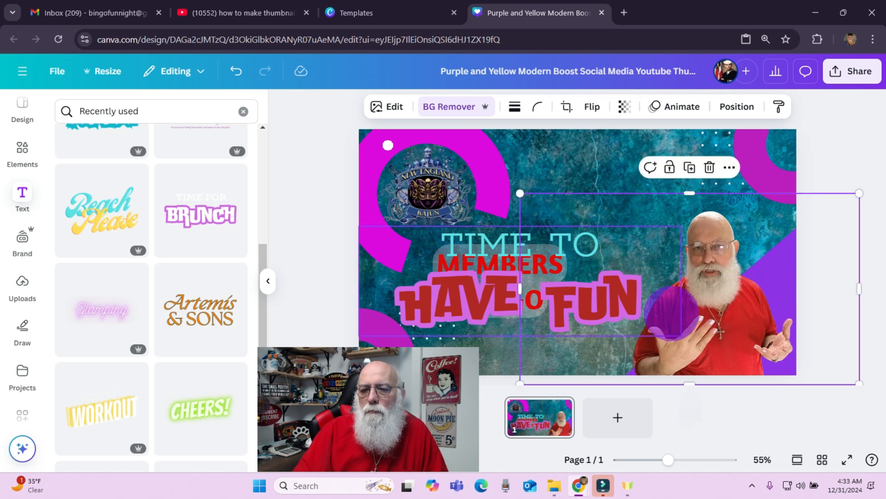
Step: Lift the photo off the purple triangle, enlarge the triangle slightly and align it with the thumbnail's right edge
left_click_drag(672, 313, 671, 183)
left_click(725, 344)
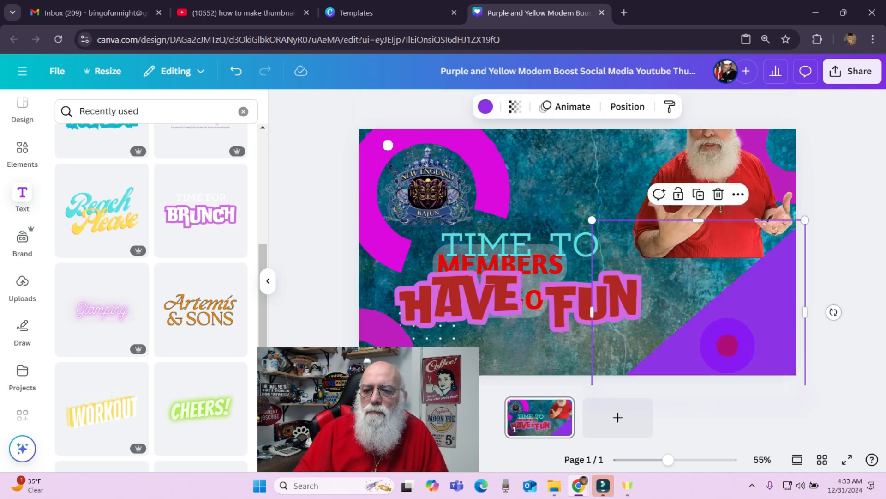
left_click_drag(592, 221, 578, 208)
mouse_move(706, 352)
left_mouse_down()
mouse_move(688, 352)
mouse_move(703, 350)
mouse_move(703, 339)
mouse_move(683, 331)
mouse_move(700, 334)
mouse_move(699, 354)
left_mouse_up()
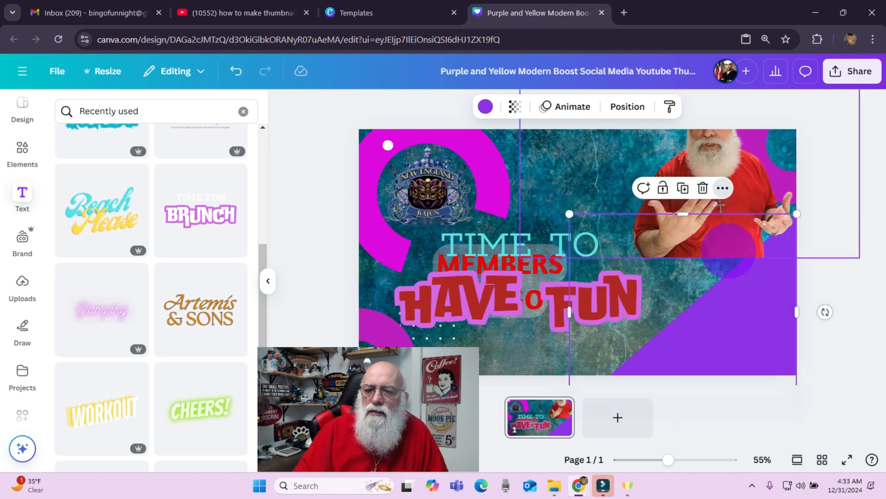
left_click_drag(723, 236, 722, 249)
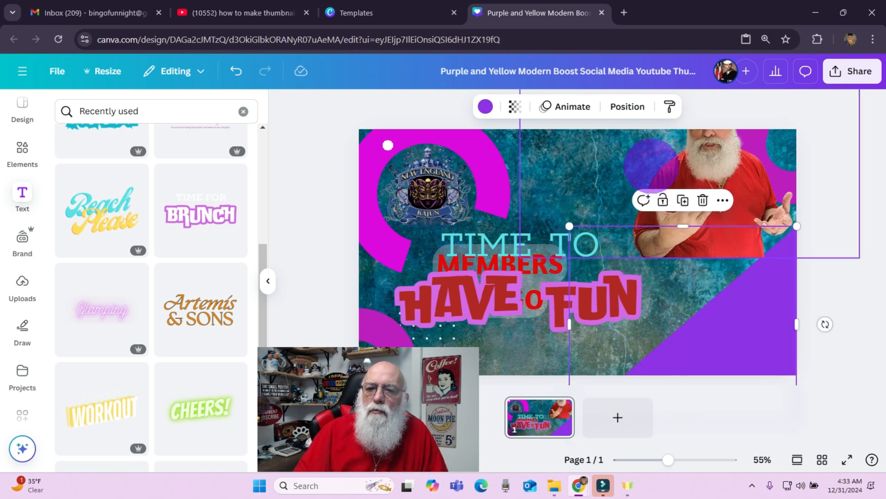
Step: Raise the purple triangle slightly and place the man's photo back over it
left_click_drag(649, 162, 616, 177)
left_click(730, 353)
left_click_drag(729, 353, 731, 338)
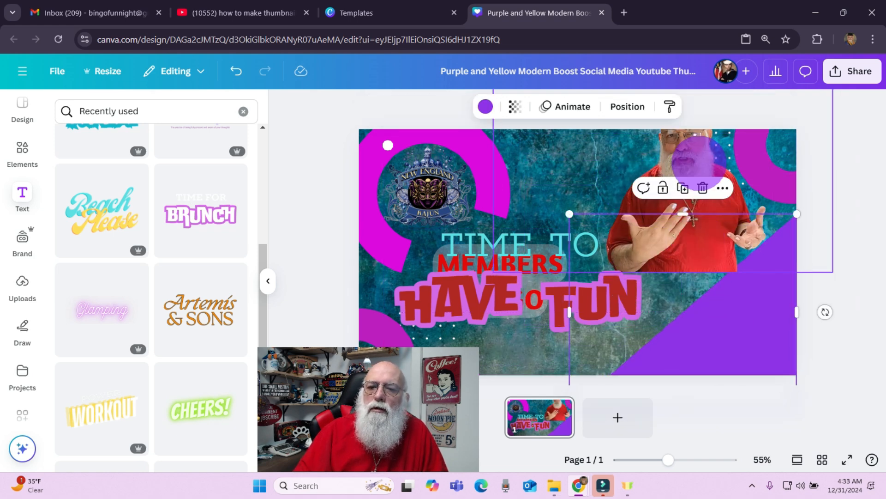
left_click_drag(673, 142, 703, 259)
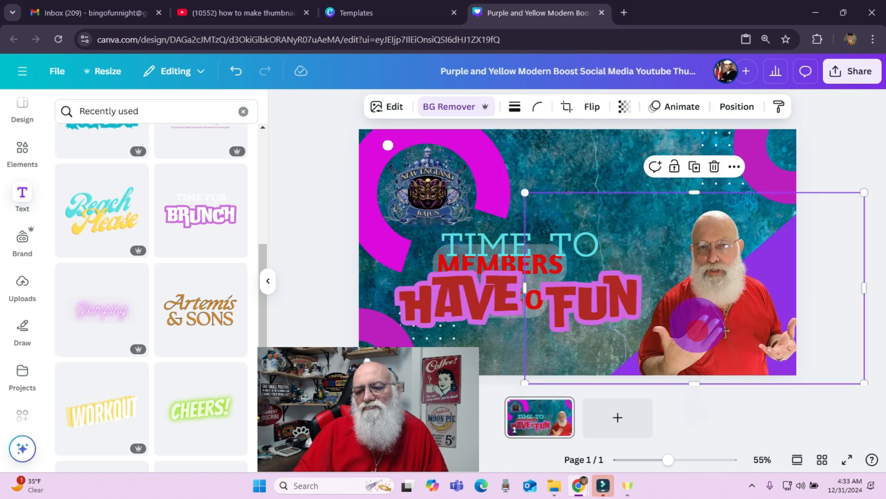
Step: Raise the purple triangle a little further and return the man's photo in front of it, flush with the thumbnail's bottom edge
left_click_drag(697, 325, 655, 225)
left_click_drag(712, 346, 713, 337)
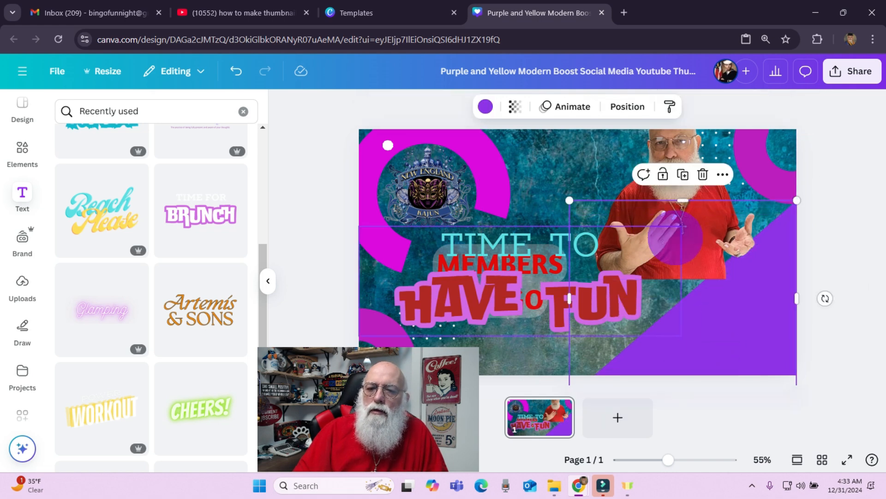
left_click(675, 238)
left_click_drag(701, 235, 720, 323)
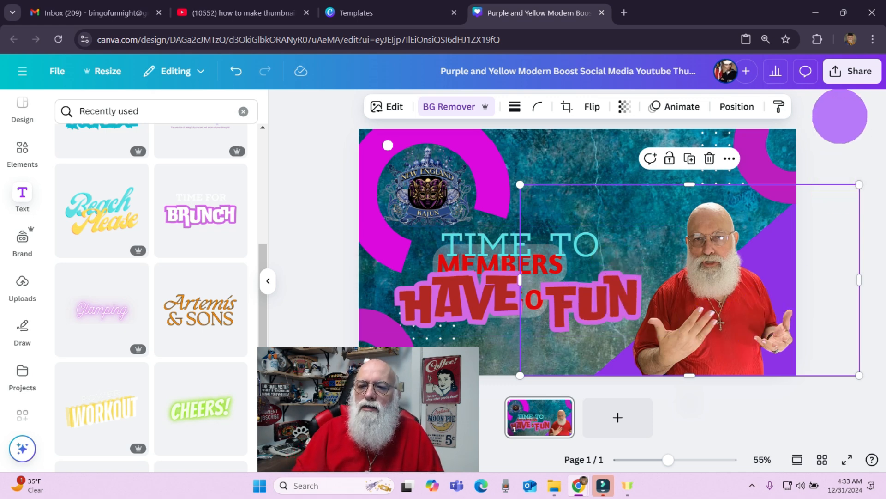
Step: Move the "MEMBERS BINGO" heading to the thumbnail's upper area beside the logo and place the "TIME TO HAVE FUN" tagline directly beneath it
left_click(833, 142)
left_click(526, 270)
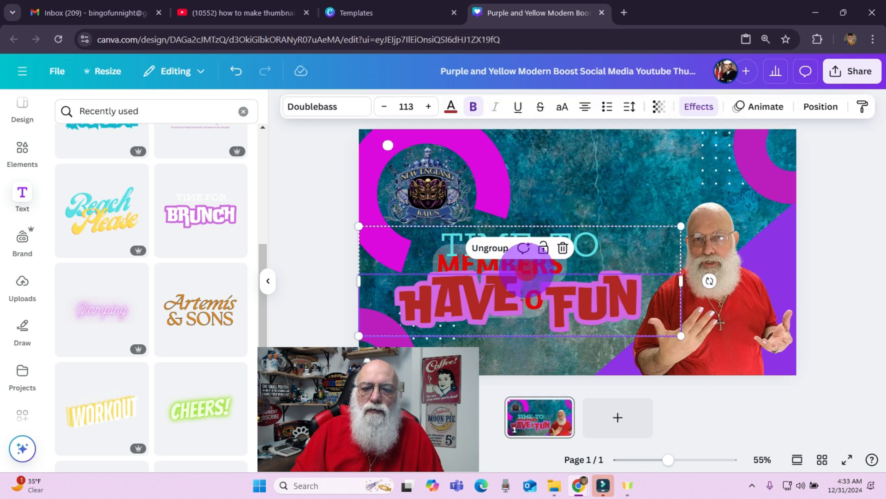
left_click_drag(526, 270, 559, 356)
left_click(540, 251)
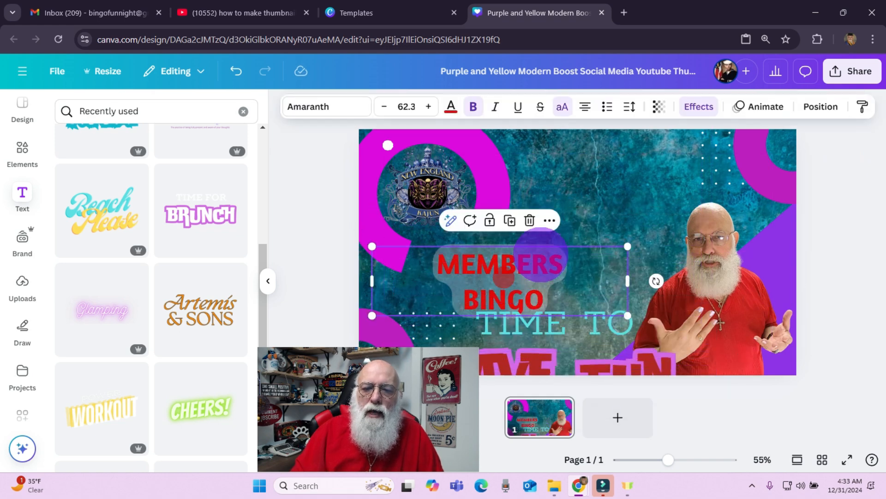
left_click_drag(540, 251, 633, 146)
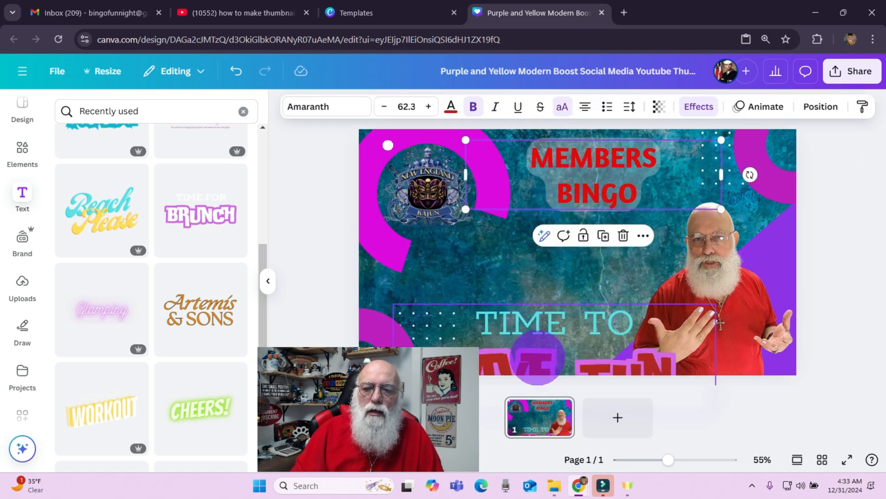
left_click(538, 355)
left_click_drag(538, 355, 513, 261)
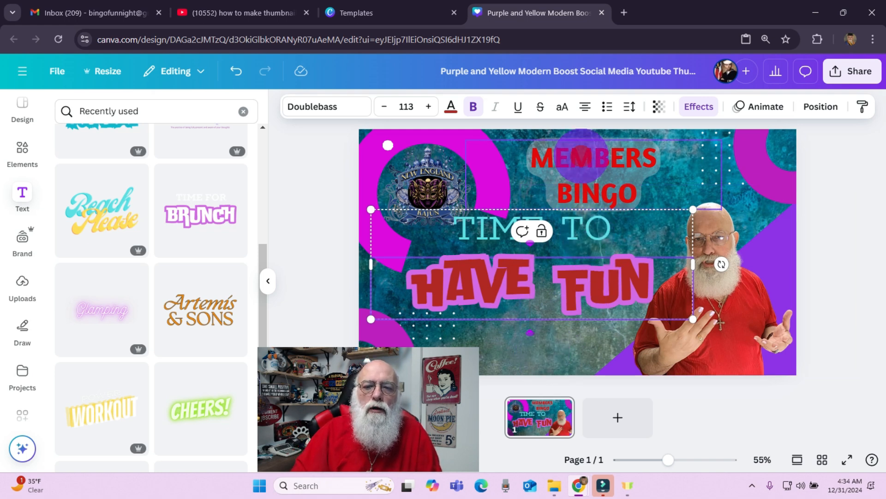
Step: Enlarge the "MEMBERS BINGO" heading to a font size of 66.7 and shift it slightly away from the channel logo
double_click(581, 156)
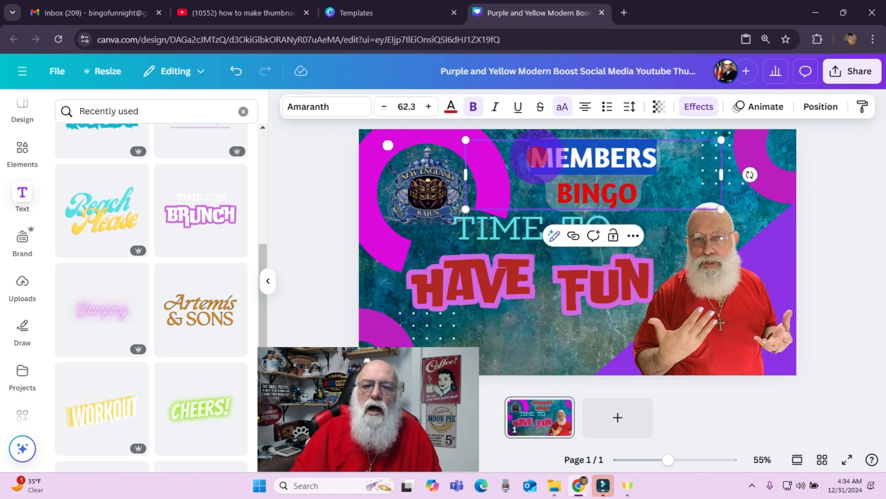
left_click_drag(529, 156, 638, 199)
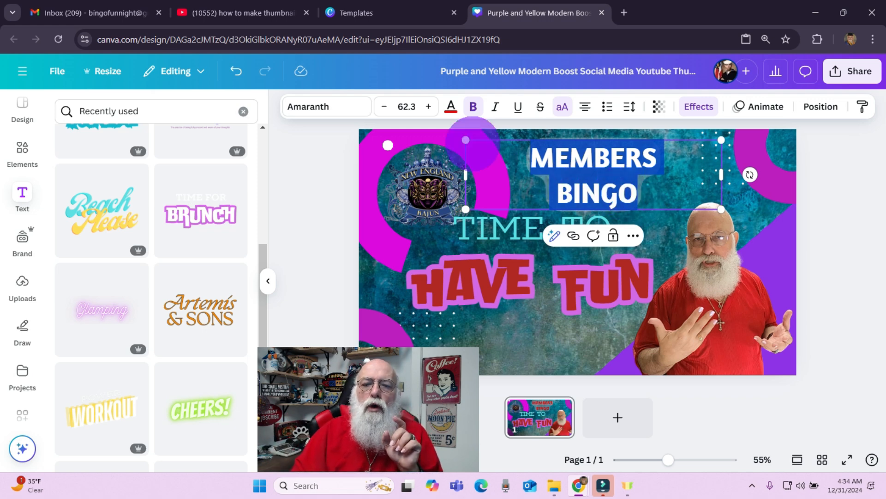
left_click_drag(465, 140, 455, 103)
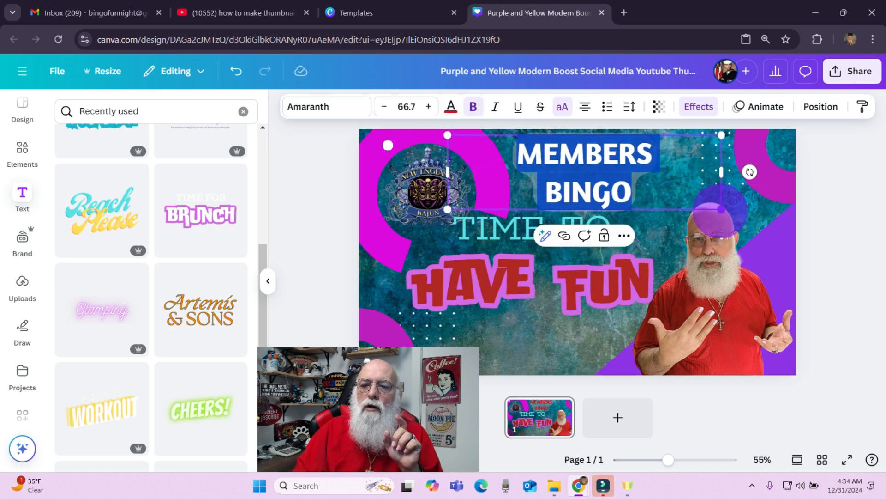
mouse_move(721, 209)
left_mouse_down()
mouse_move(750, 217)
mouse_move(721, 209)
left_mouse_up()
left_click_drag(547, 173, 559, 175)
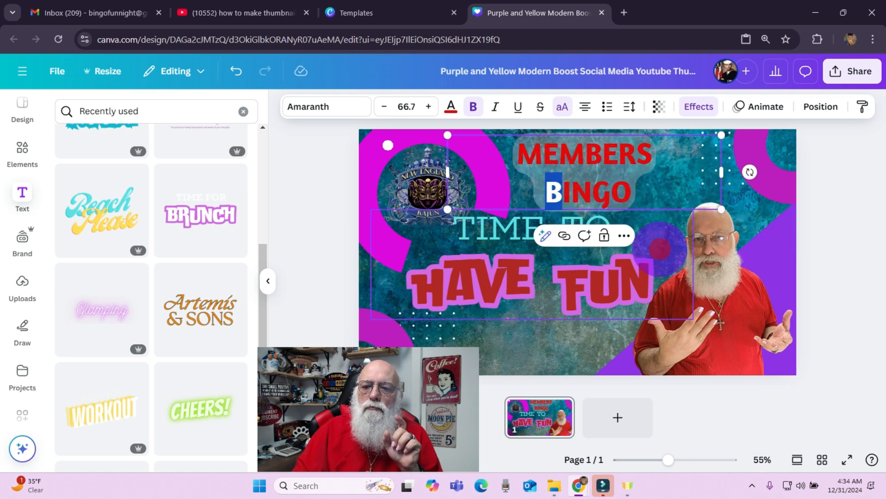
left_click(646, 245)
left_click(606, 176)
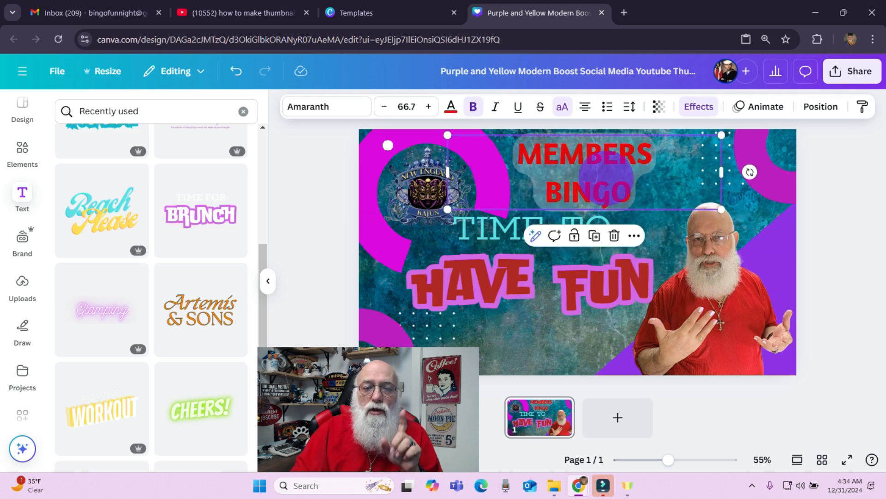
left_click_drag(606, 177, 618, 177)
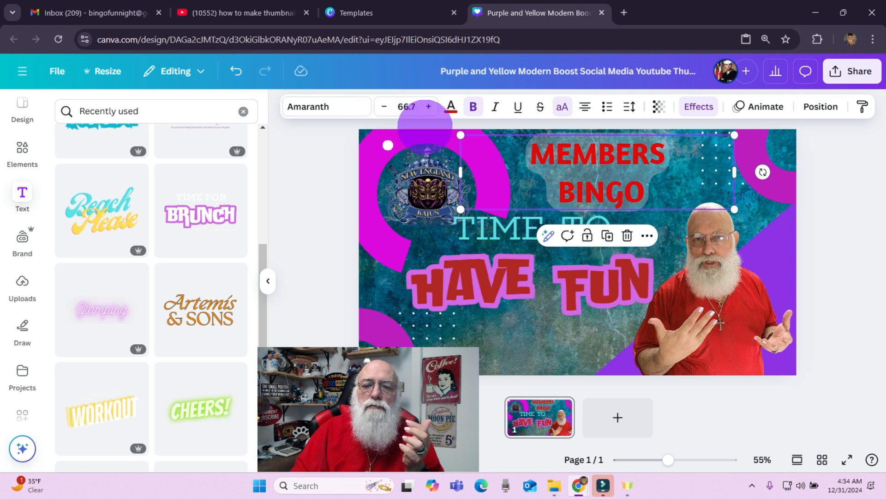
Step: Try a font size of 67.7 on the whole "MEMBERS BINGO" heading
double_click(572, 157)
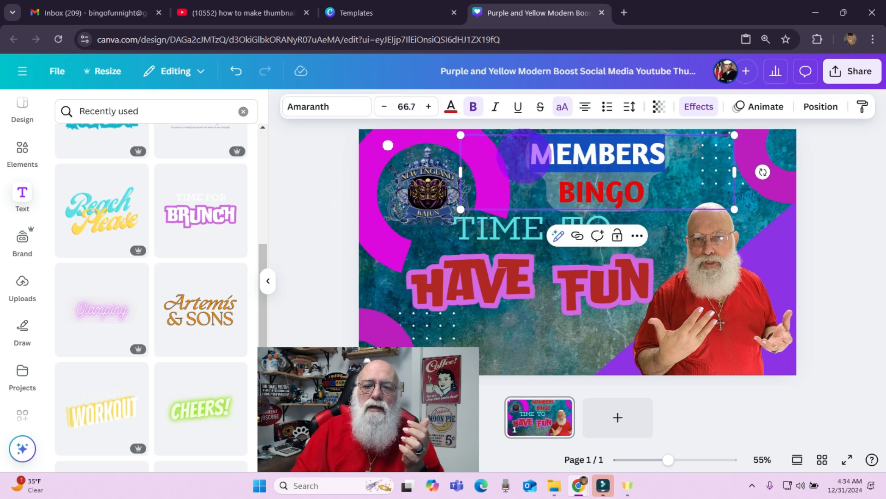
left_click_drag(476, 148, 646, 194)
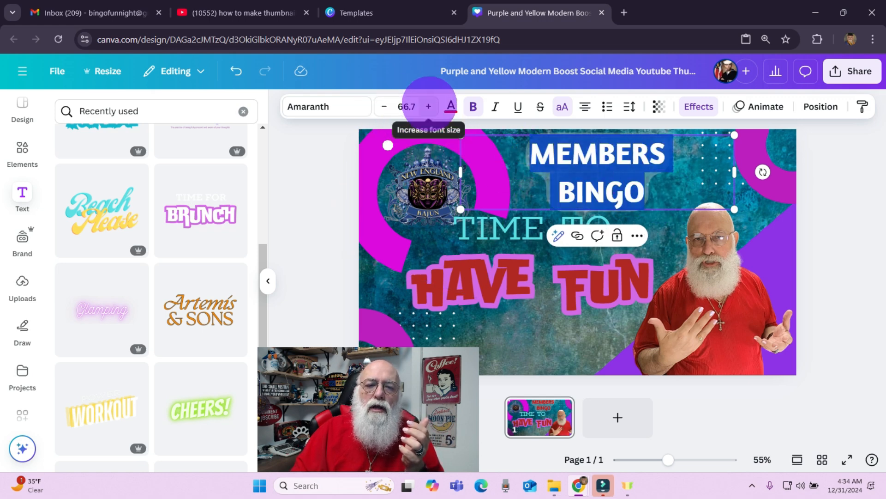
left_click(429, 106)
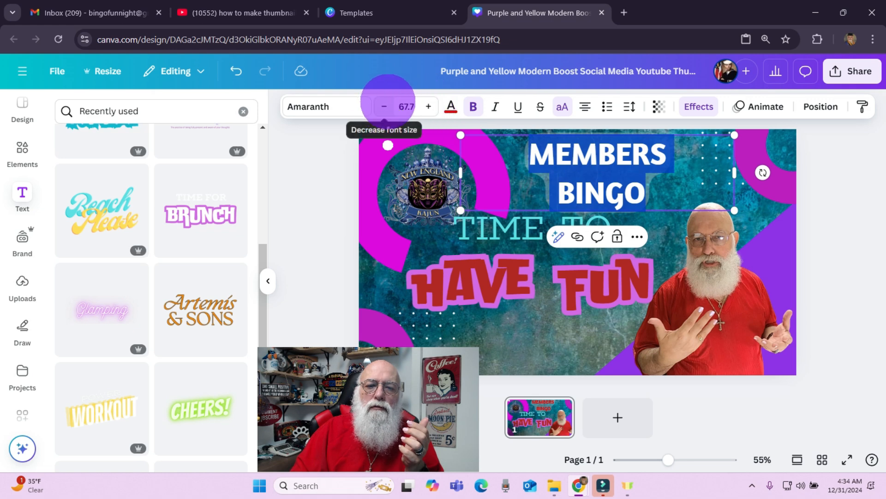
left_click(384, 106)
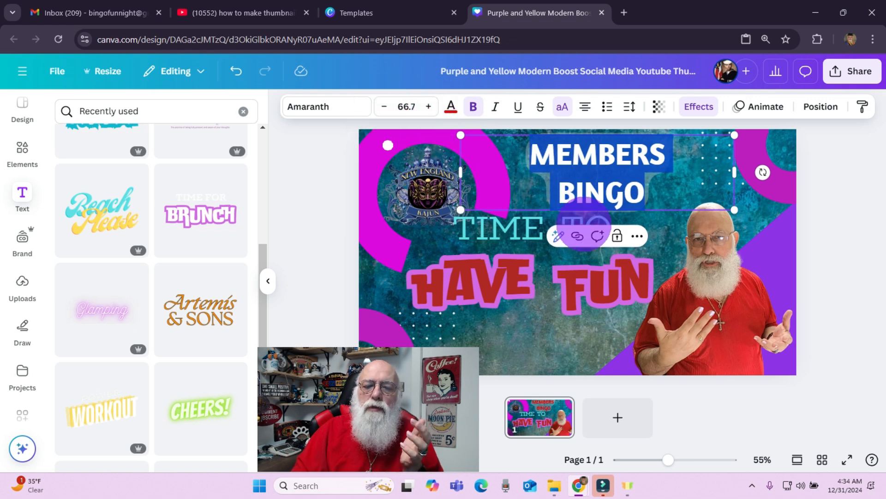
left_click(619, 233)
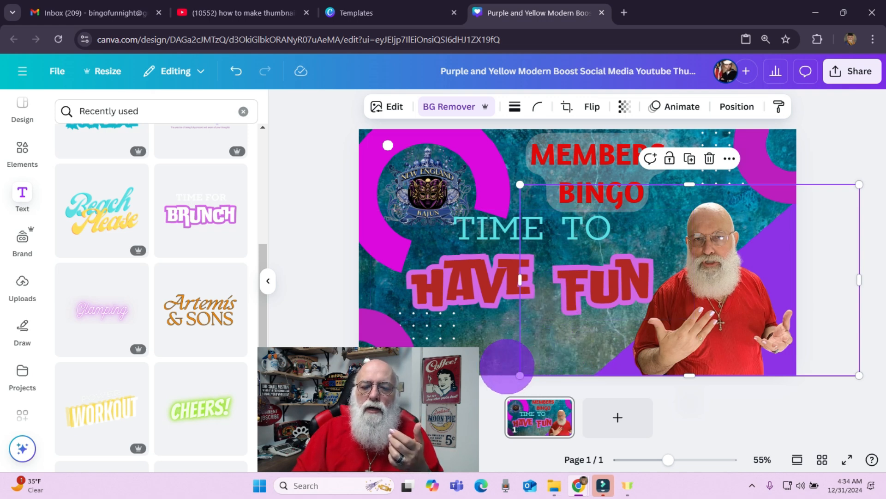
Step: Look through the available background patterns for the thumbnail
left_click(507, 366)
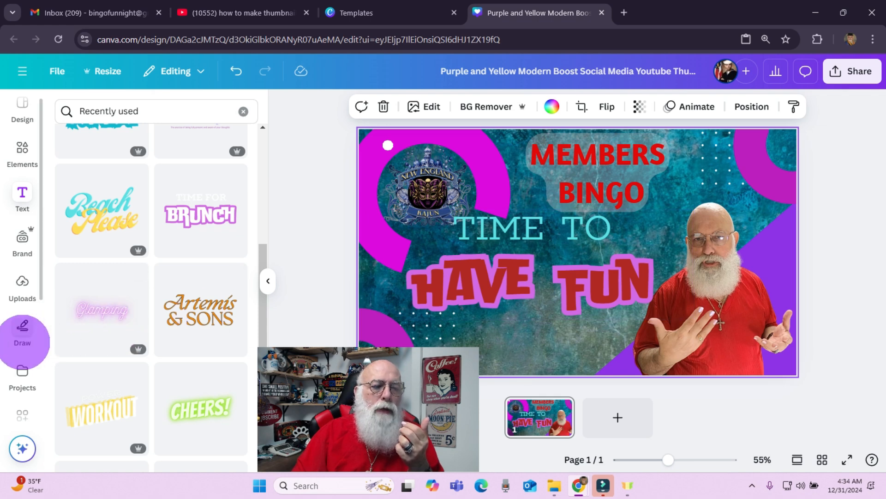
scroll(26, 342, "down", 3)
left_click(23, 308)
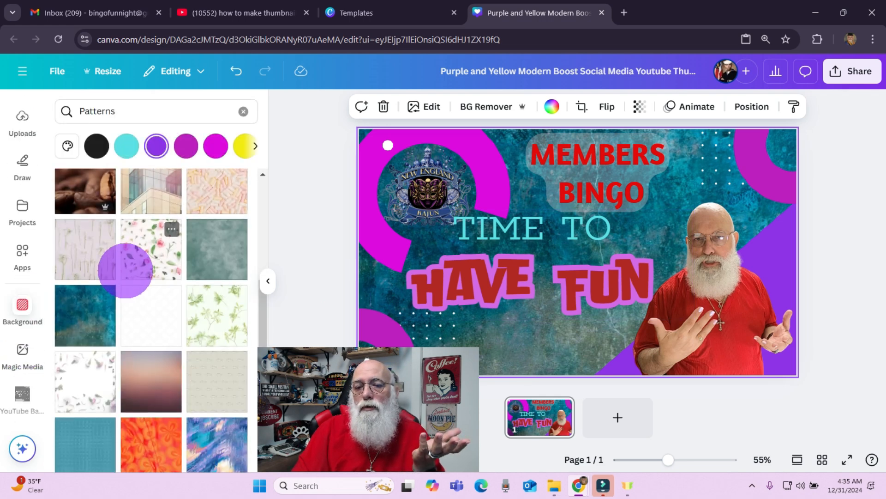
scroll(125, 270, "down", 2)
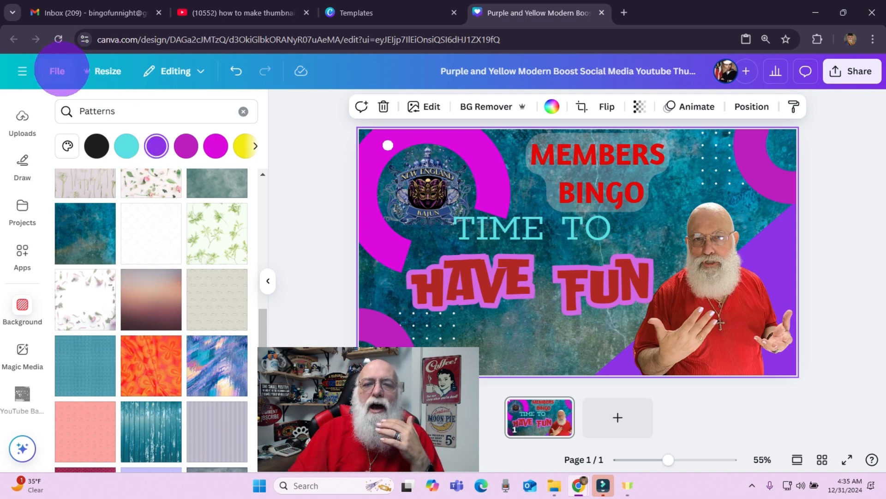
left_click(58, 71)
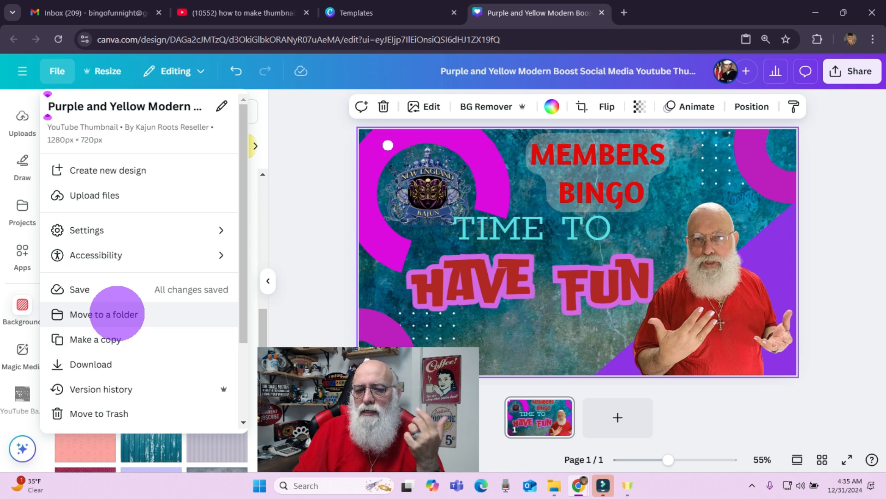
left_click(117, 313)
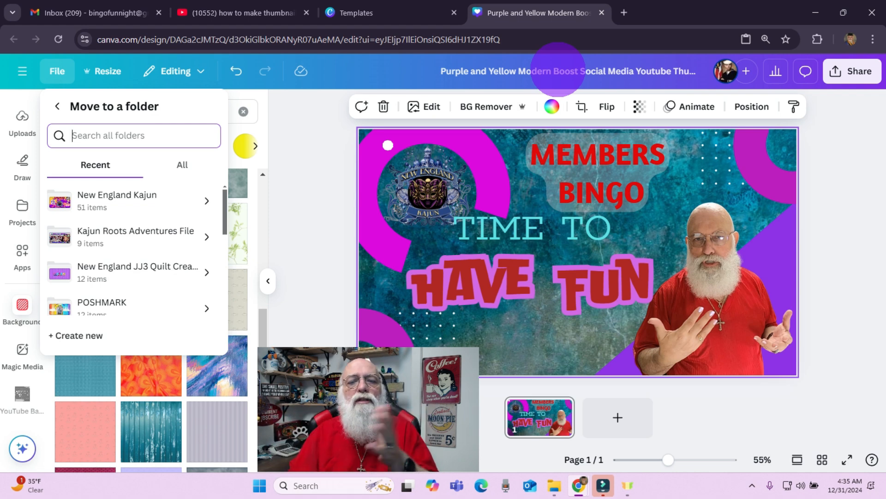
left_click(558, 70)
Step: Rename the design as "Test Video Thumbnail"
left_click(491, 74)
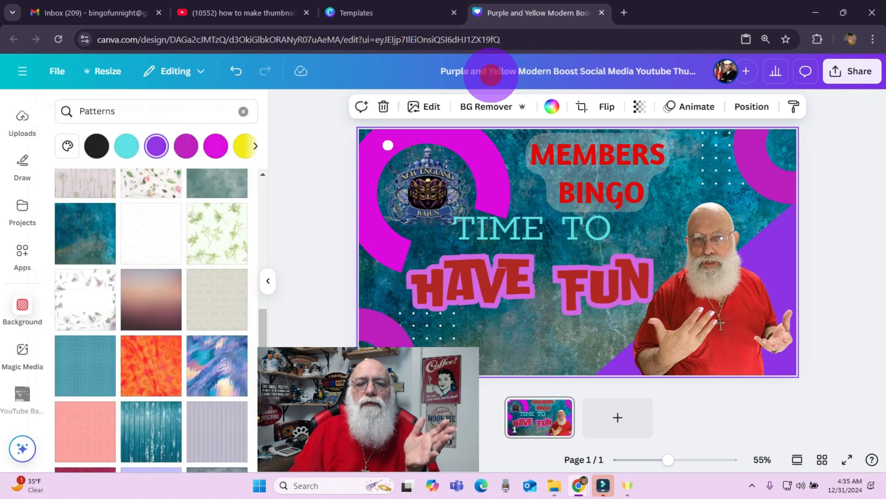
left_click(491, 74)
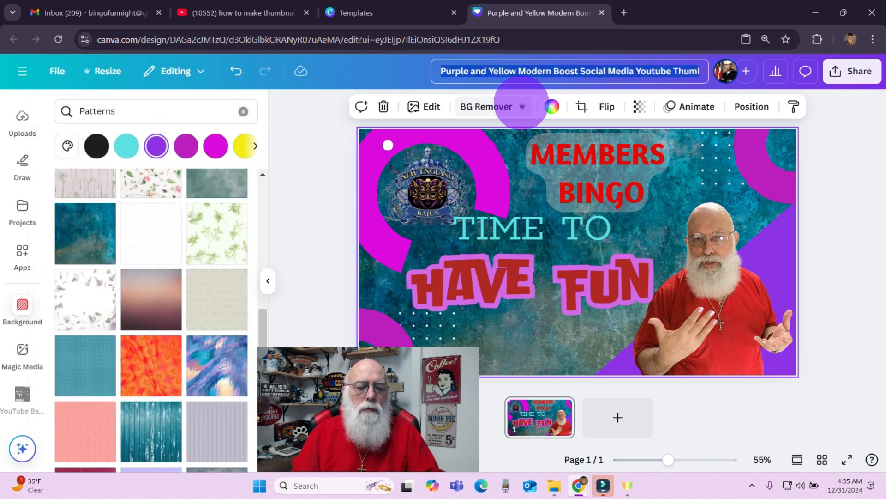
type("Test")
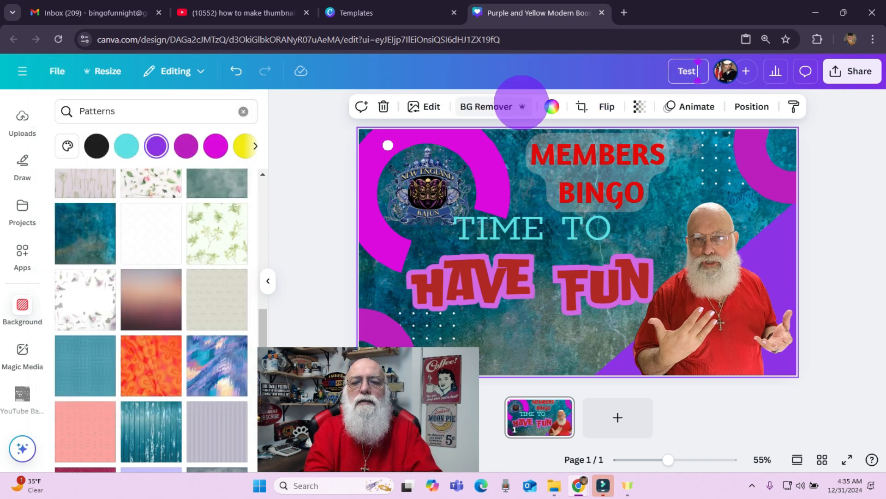
type(" Video")
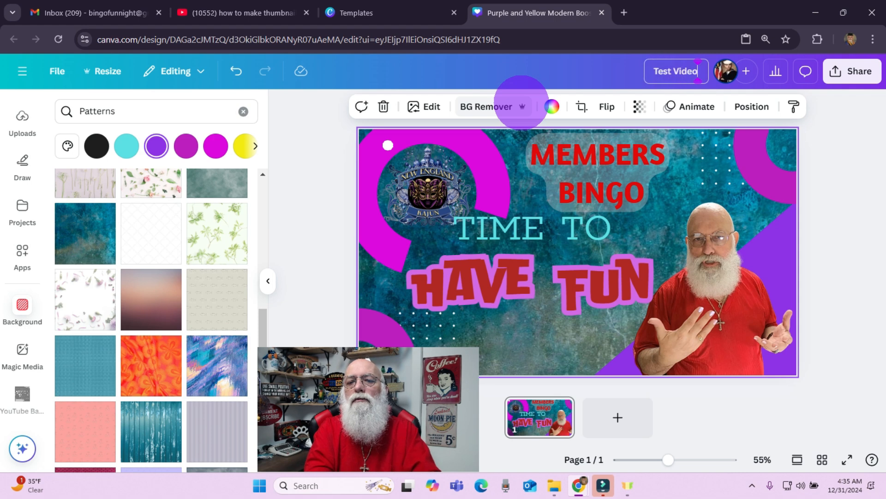
type(" Thumbnai")
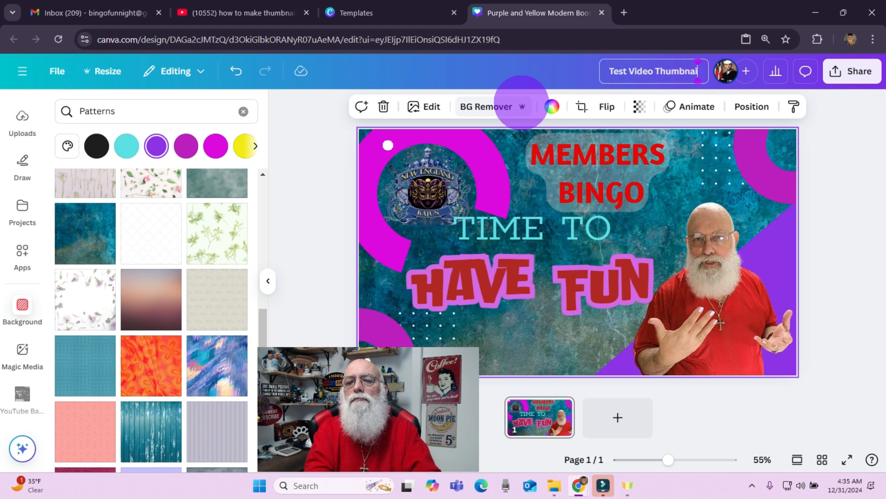
type("l")
key("Return")
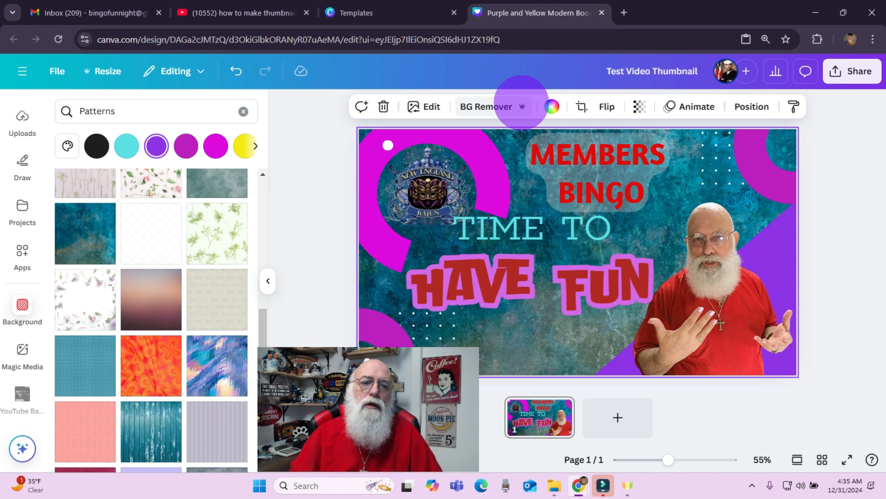
Step: Move the design into the "New England Kajun" folder
left_click(56, 72)
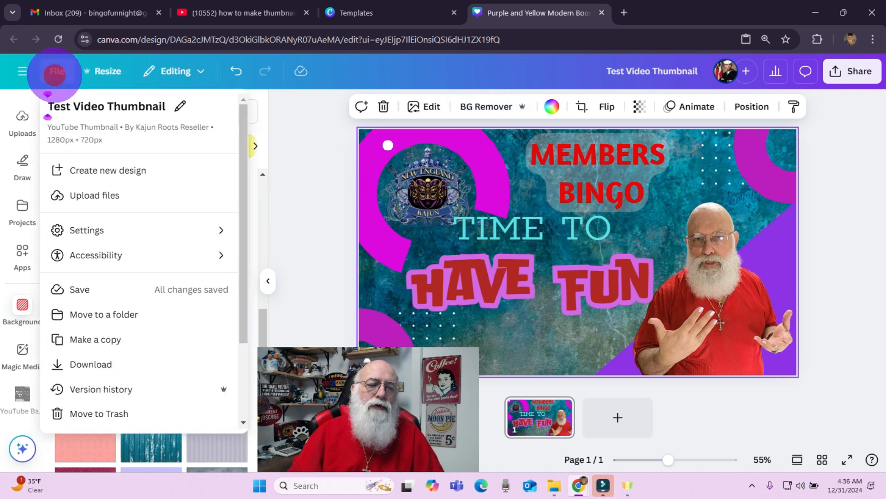
left_click(98, 313)
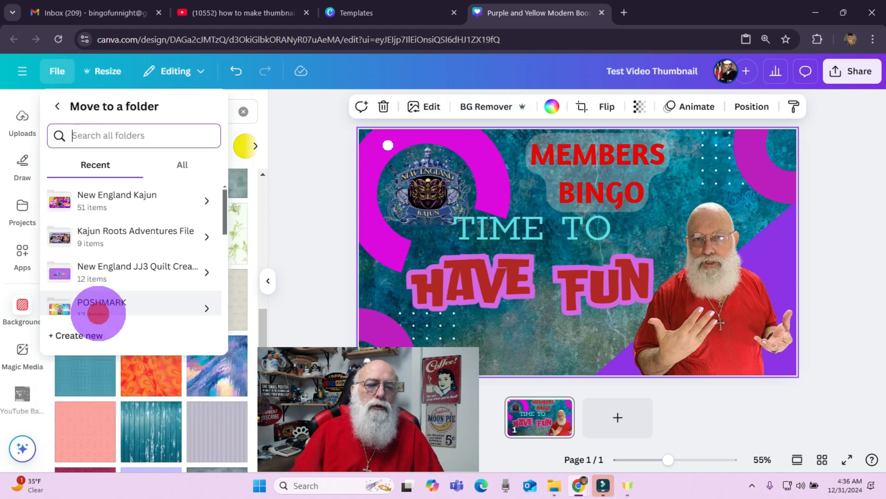
left_click(113, 193)
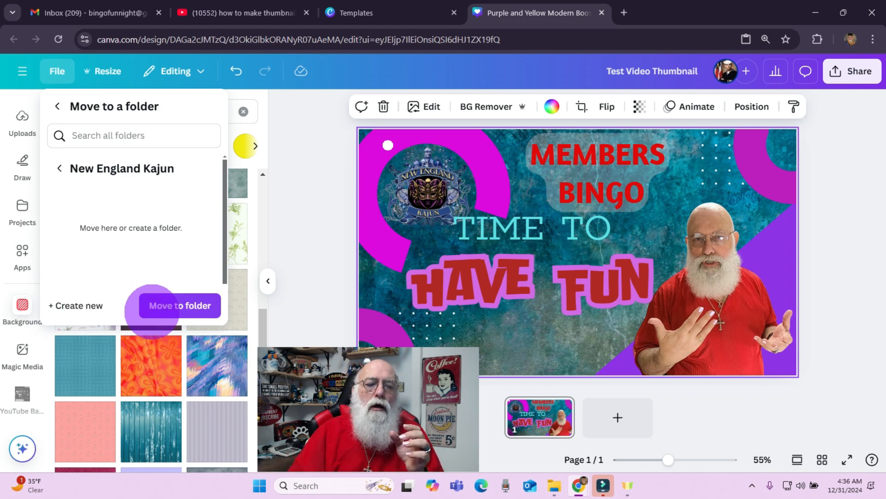
left_click(167, 306)
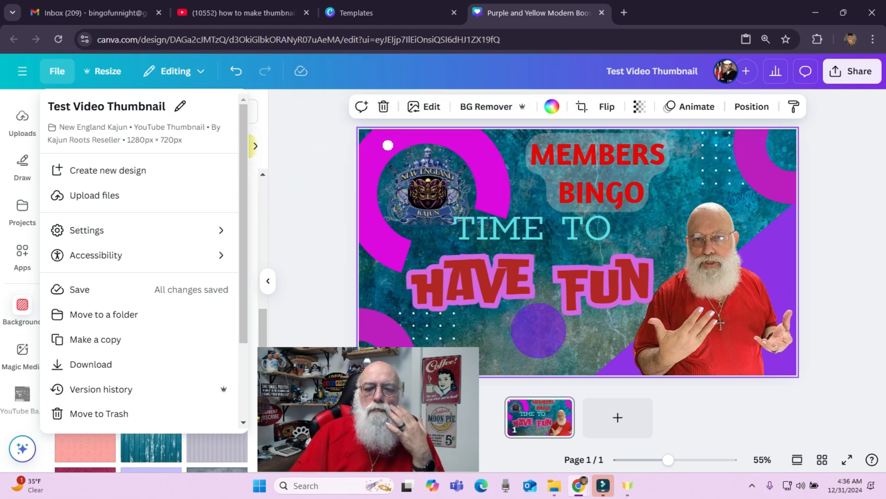
left_click(530, 338)
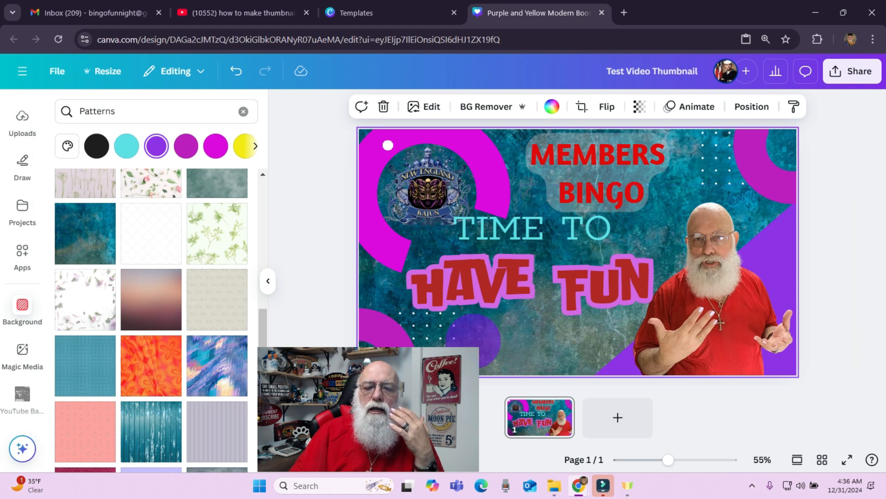
Step: Look through the recently used text styles and the available font combinations for the thumbnail
scroll(23, 212, "up", 3)
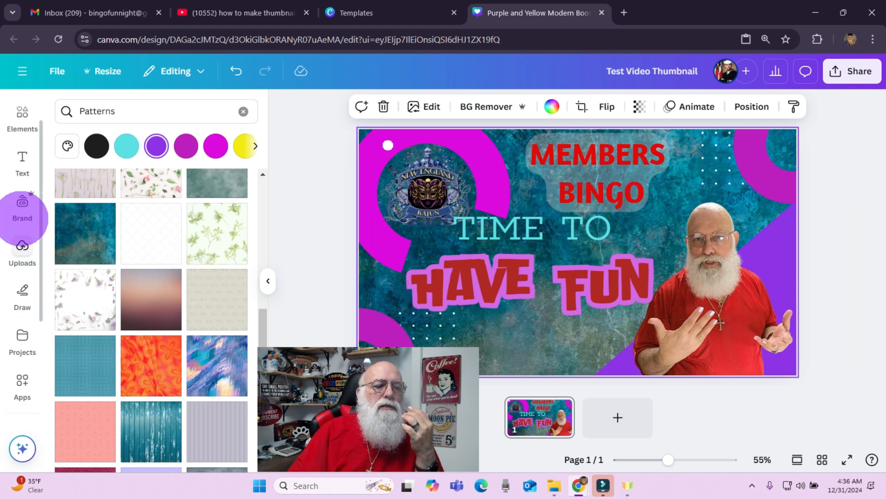
left_click(22, 199)
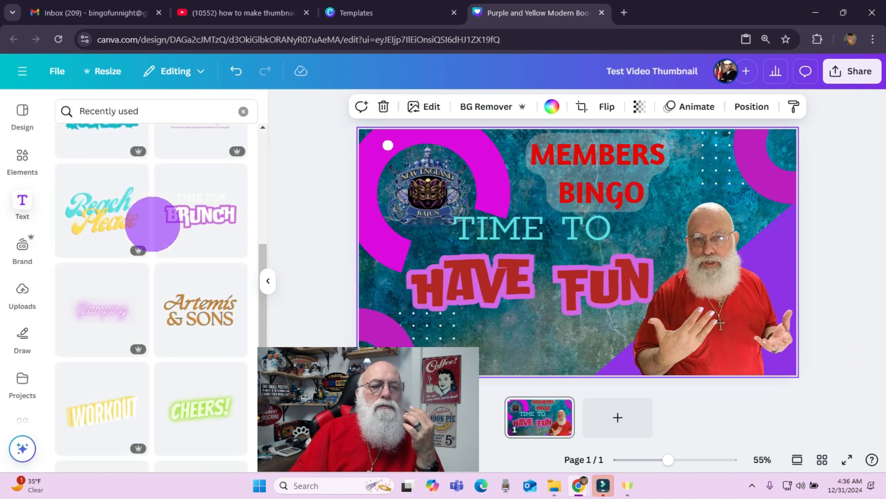
scroll(152, 224, "up", 10)
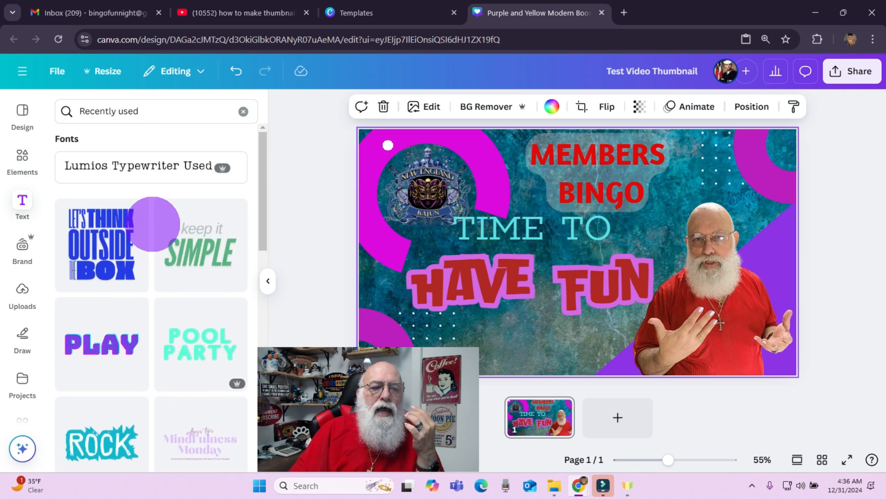
scroll(152, 224, "down", 10)
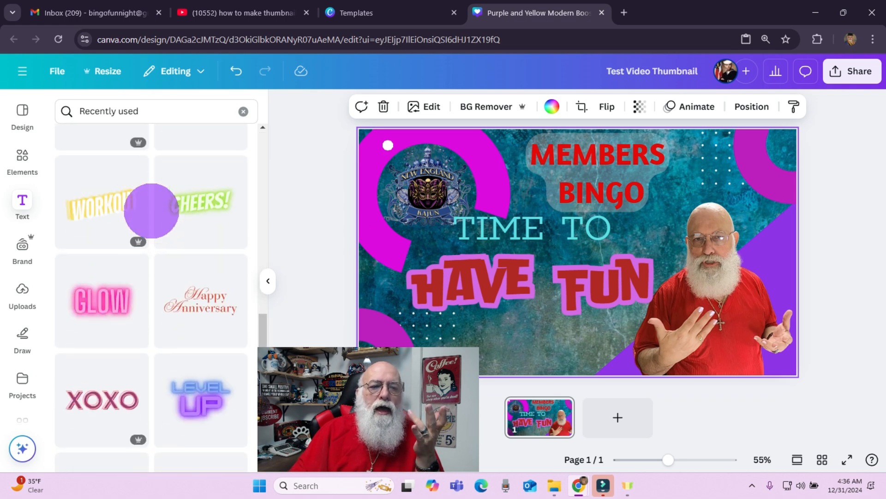
left_click(243, 111)
scroll(180, 205, "down", 5)
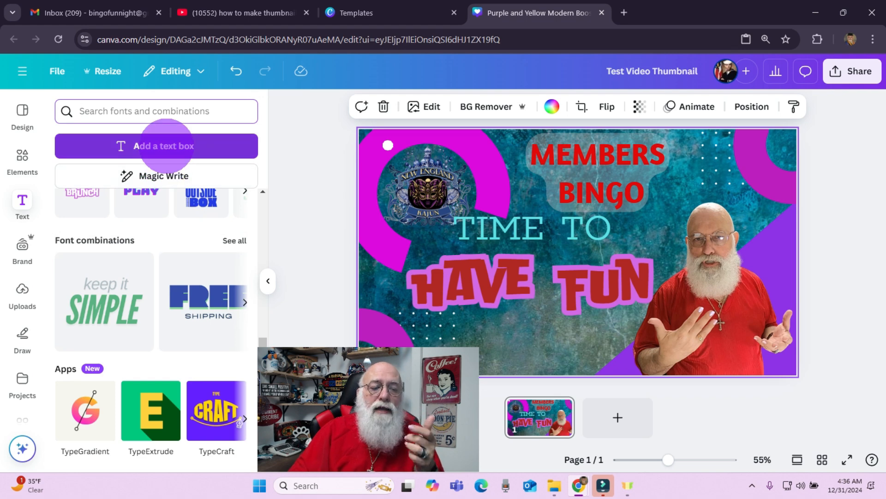
scroll(152, 254, "up", 2)
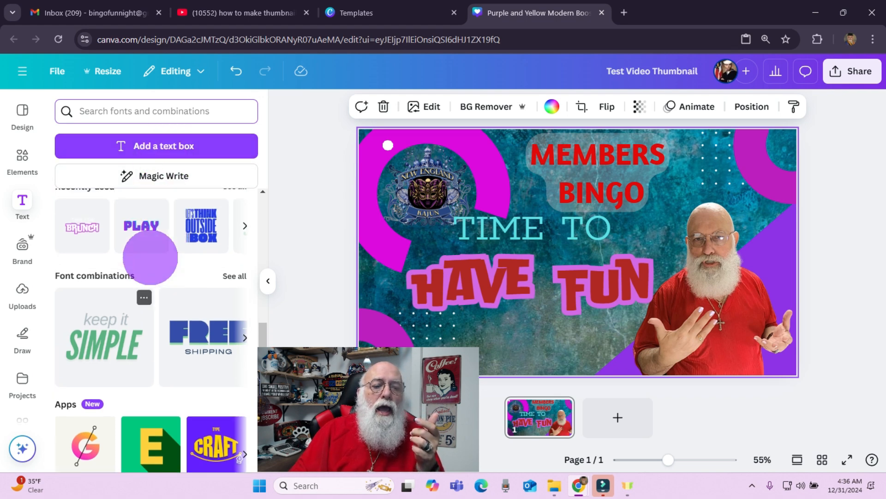
scroll(148, 257, "down", 1)
scroll(151, 258, "down", 1)
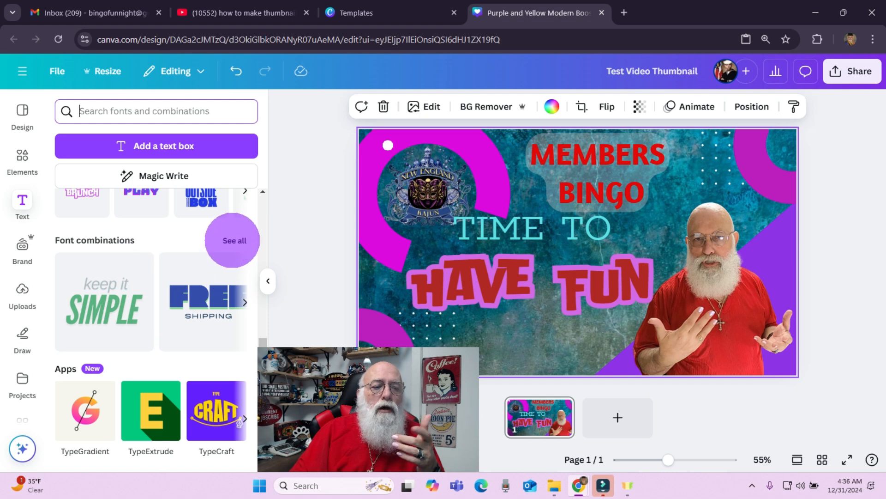
left_click(233, 239)
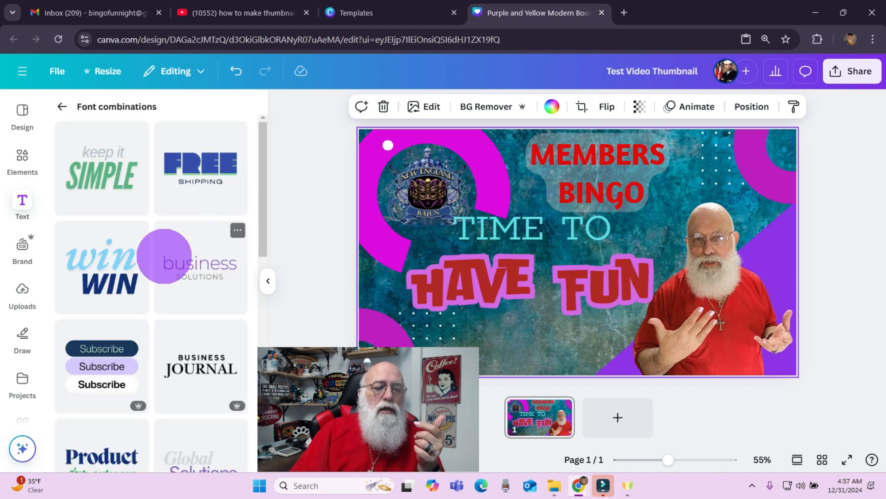
scroll(162, 256, "down", 2)
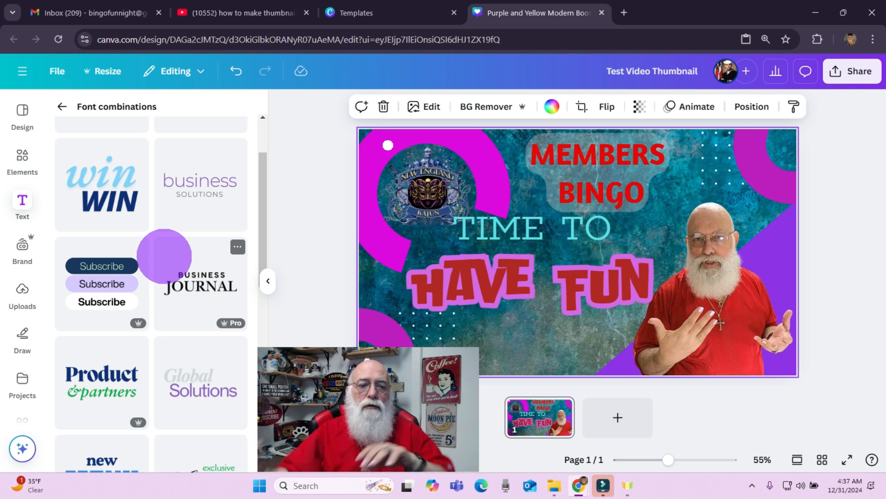
scroll(164, 256, "up", 3)
left_click(61, 106)
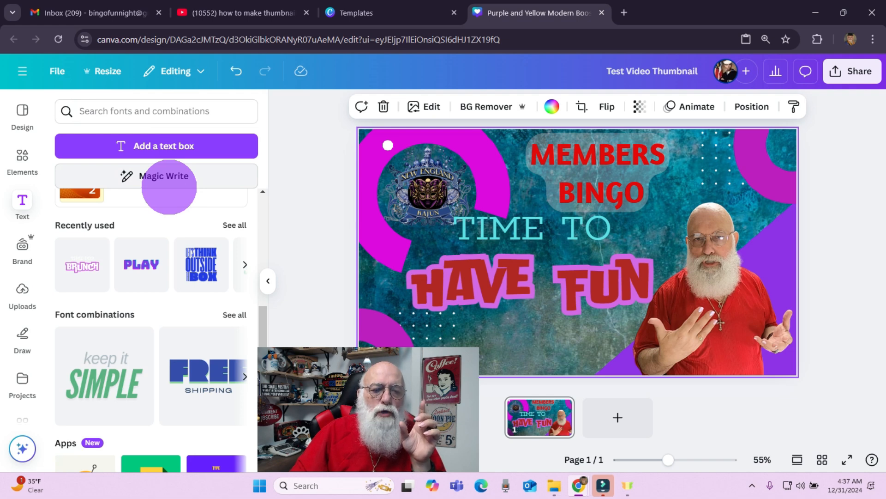
Step: Add the recently used pink neon "GLOW" text style to the thumbnail and select its wording for replacement
left_click(234, 225)
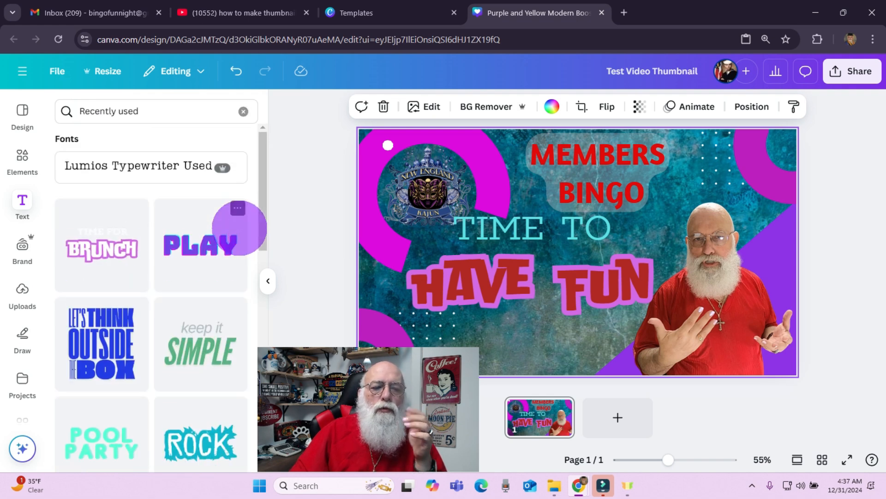
scroll(154, 248, "down", 5)
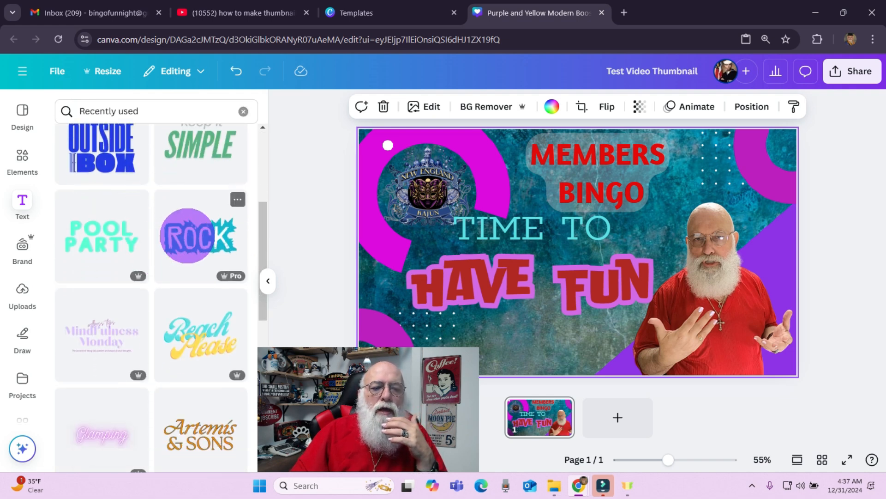
scroll(187, 236, "down", 7)
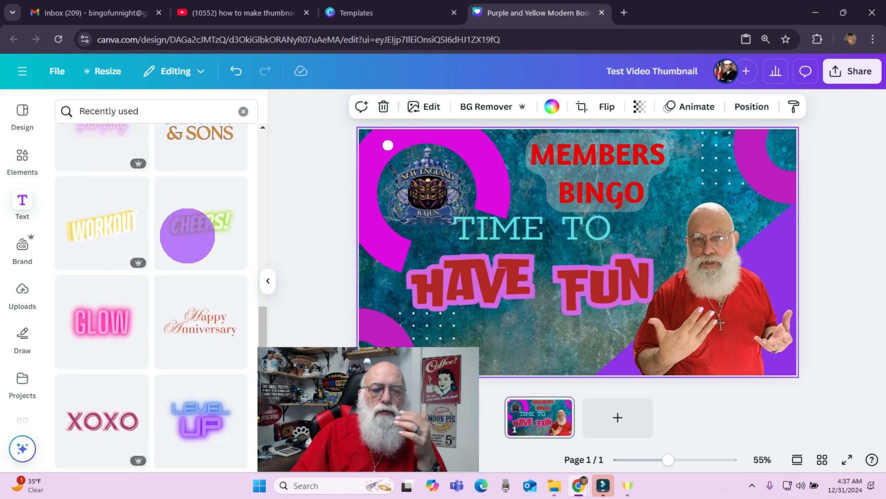
scroll(187, 235, "down", 2)
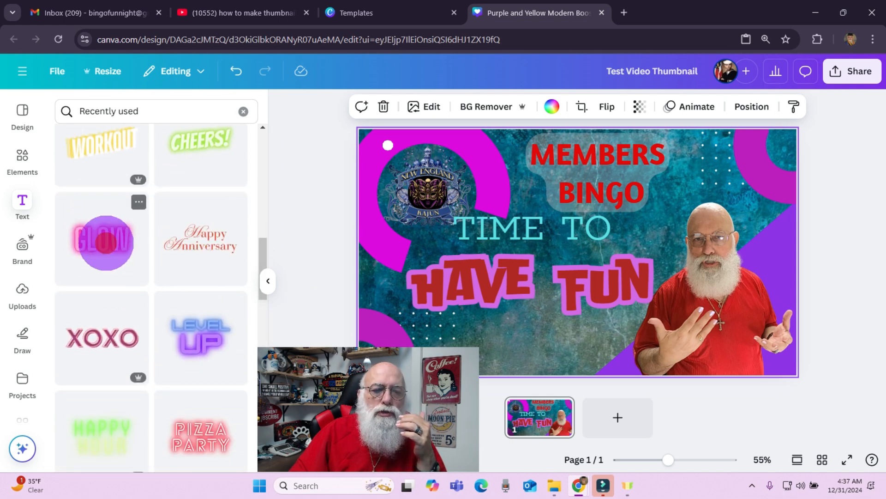
left_click(106, 242)
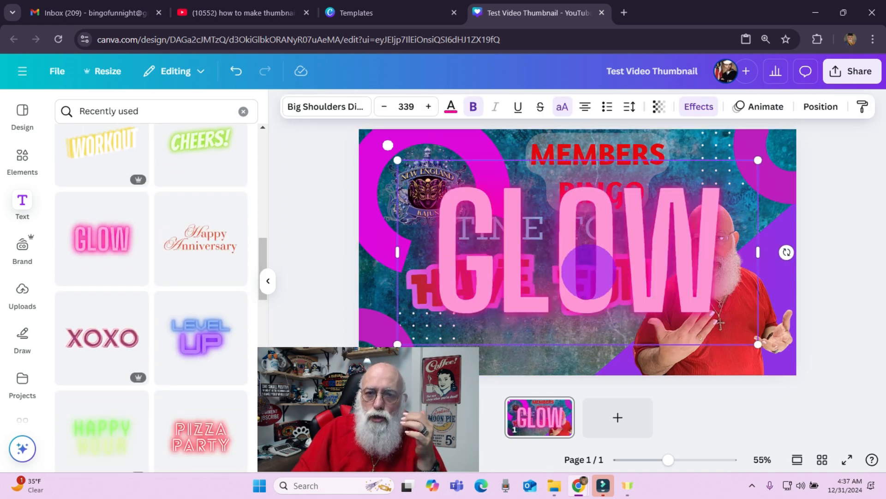
double_click(522, 259)
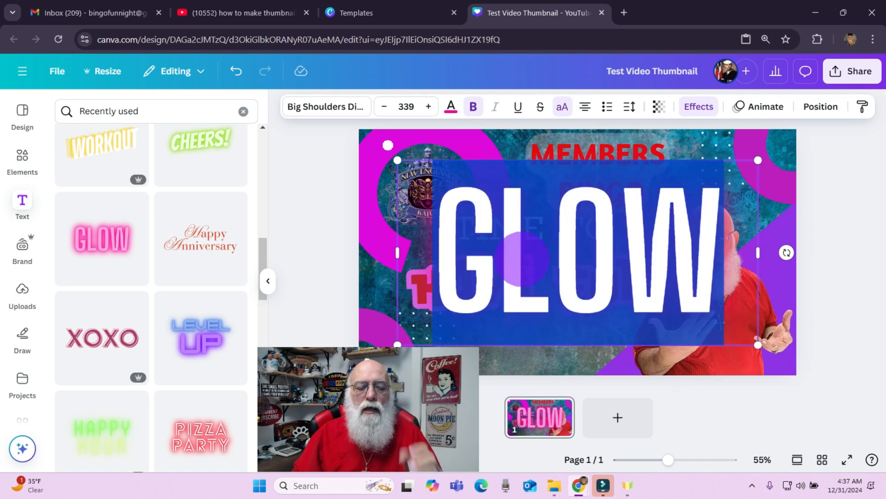
type("TIM")
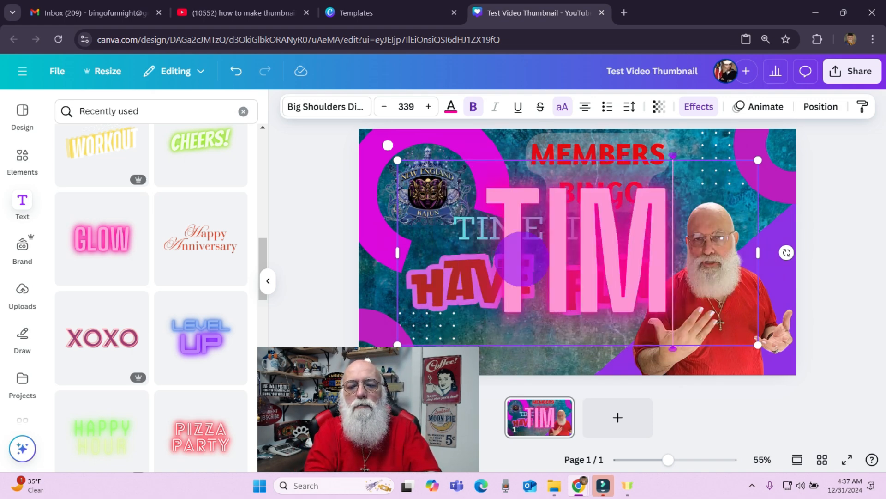
type("E TO B")
key("BackSpace")
key("BackSpace")
key("BackSpace")
key("BackSpace")
key("BackSpace")
key("BackSpace")
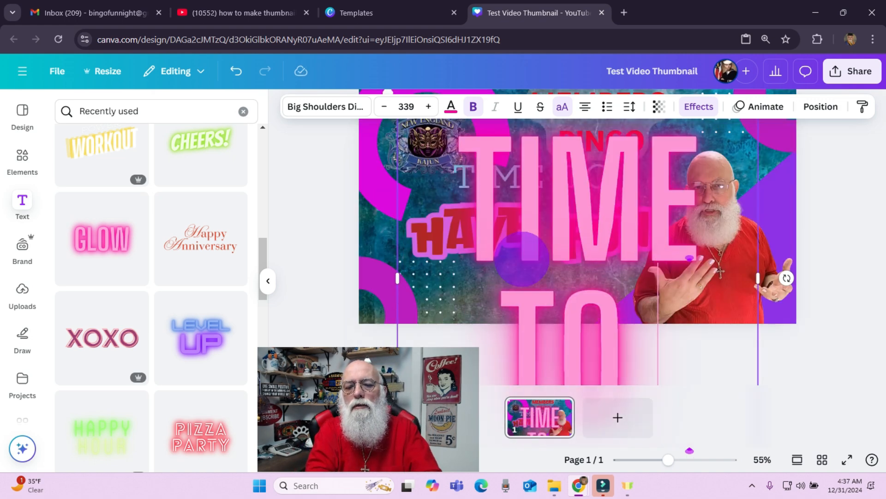
key("BackSpace")
key("BackSpace")
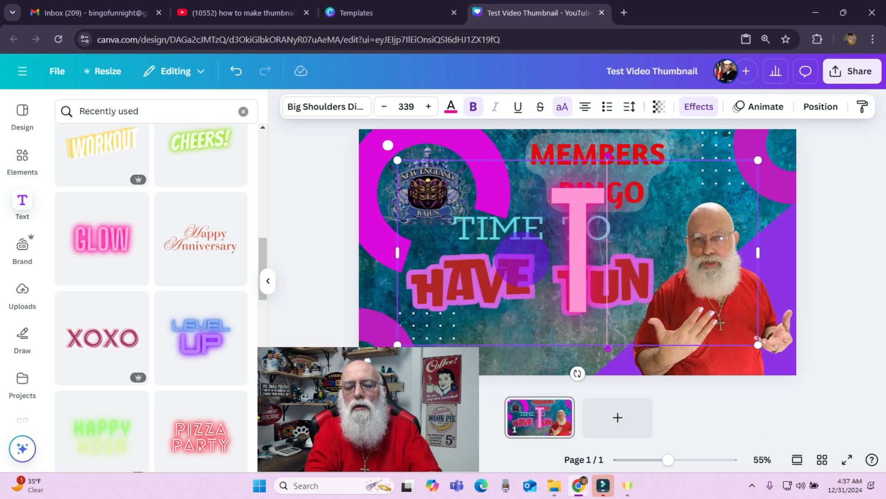
key("BackSpace")
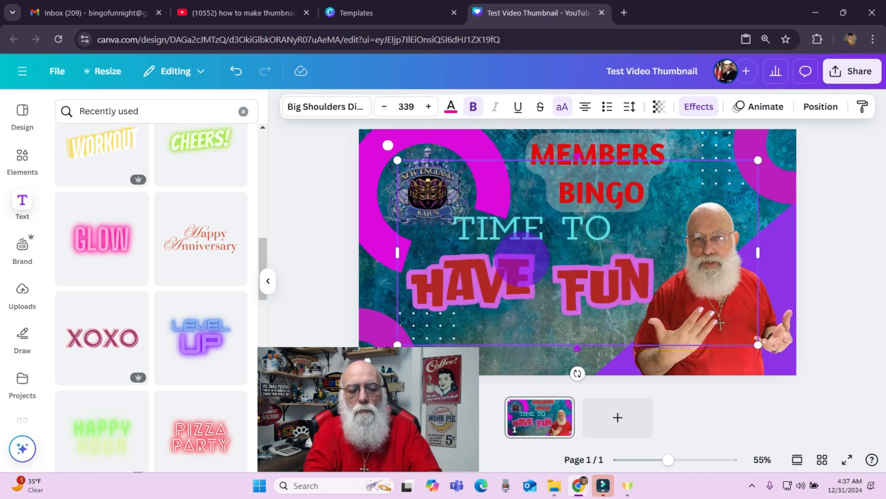
Step: Enter "MONTLY TBA" as the wording of the pink neon text
type("MONTH")
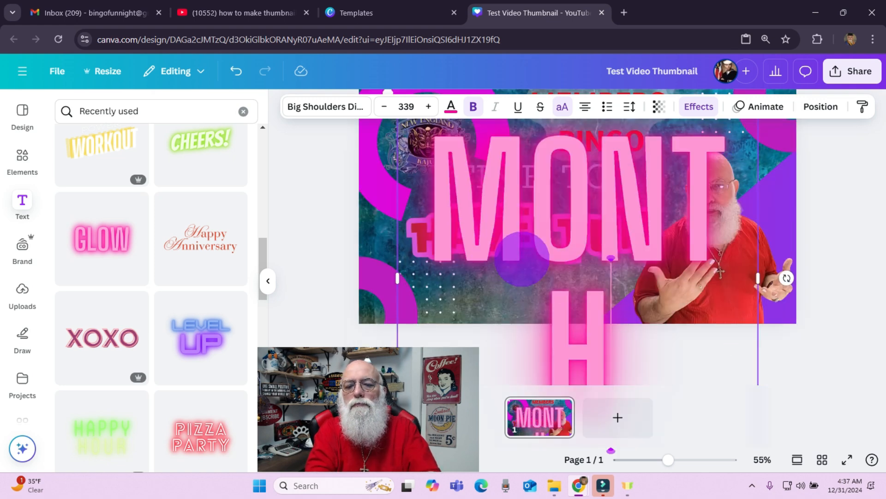
key("BackSpace")
type("LY")
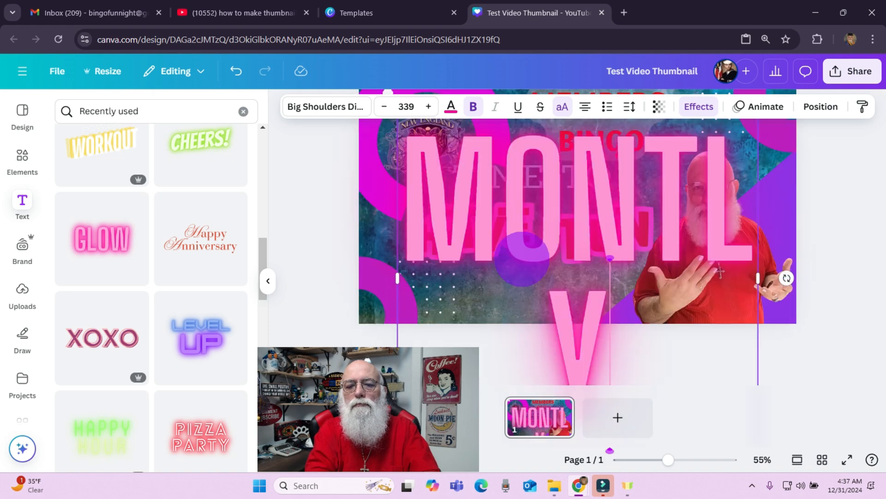
key("BackSpace")
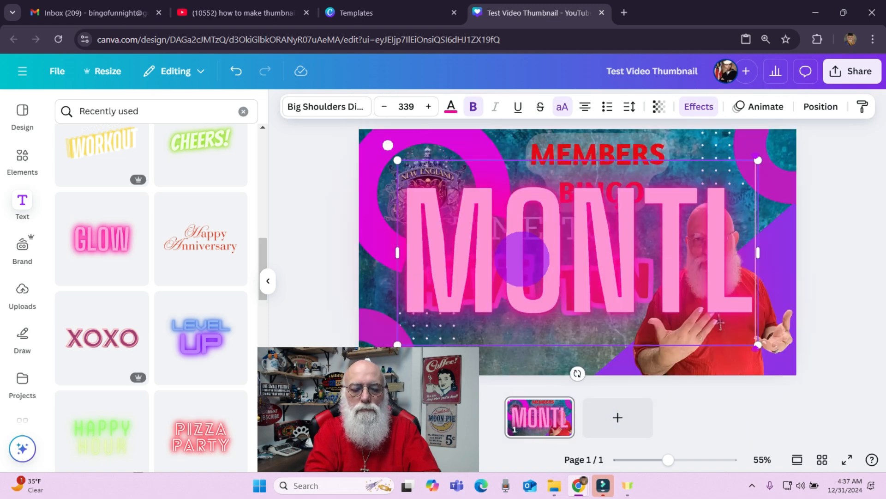
type("Y")
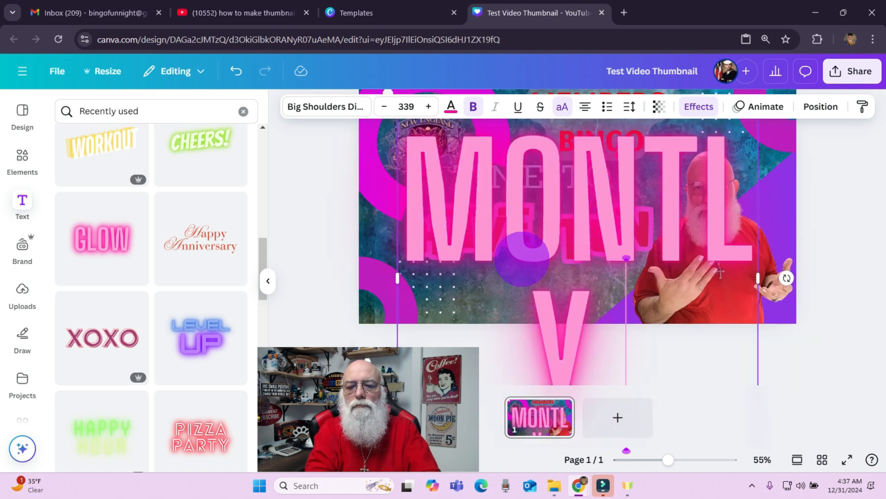
type(" TRA")
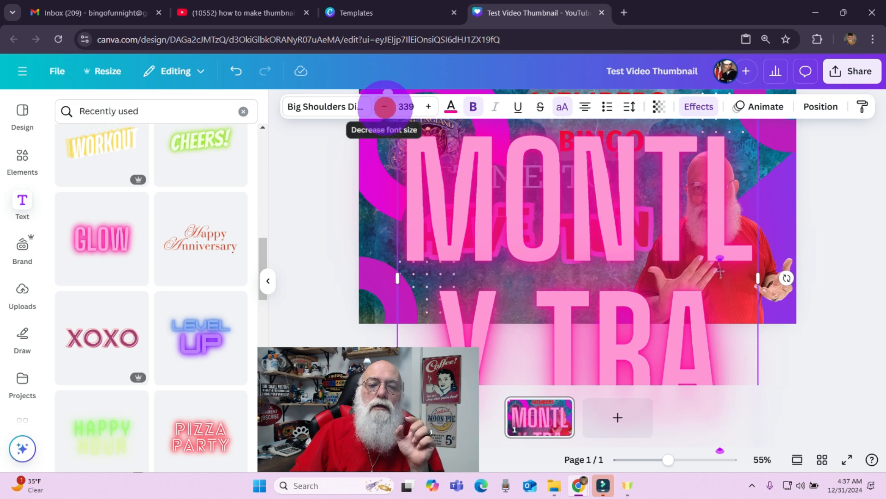
Step: Reduce the font size of the pink "MONTLY TBA" text to 319
left_click(384, 106)
left_click(384, 106)
left_click(384, 106)
left_click(384, 106)
left_click(384, 107)
left_click(384, 107)
left_click(384, 106)
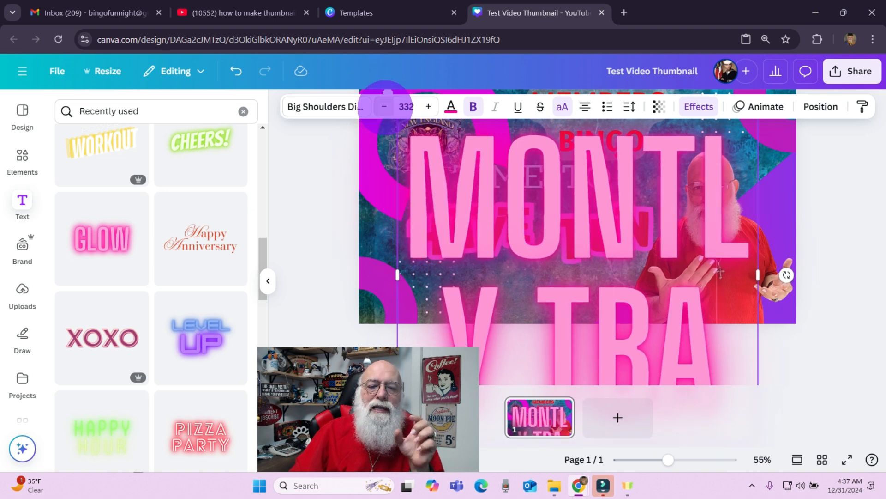
left_click(384, 107)
left_click(384, 107)
left_click(384, 106)
left_click(384, 106)
left_click(384, 106)
left_click(384, 106)
left_click(384, 107)
left_click(384, 107)
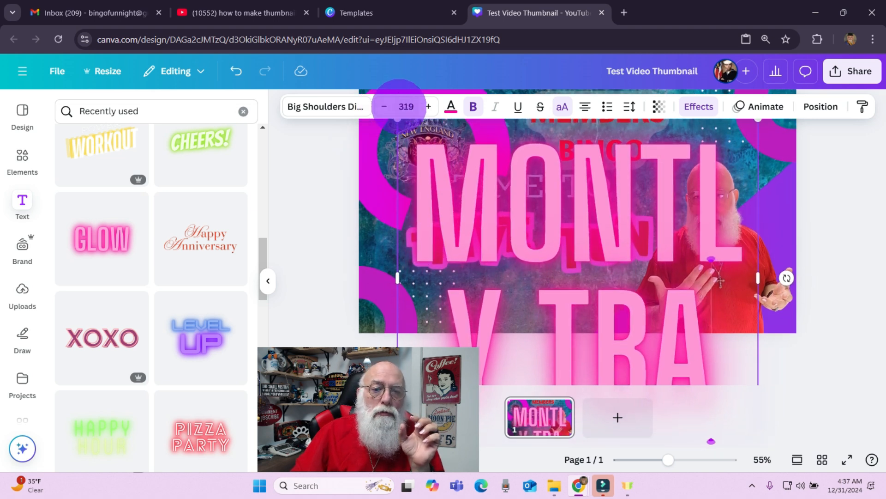
Step: Set the "MONTLY TBA" text's font size to 50 and move it below the "HAVE FUN" tagline
left_click(398, 108)
left_click(399, 106)
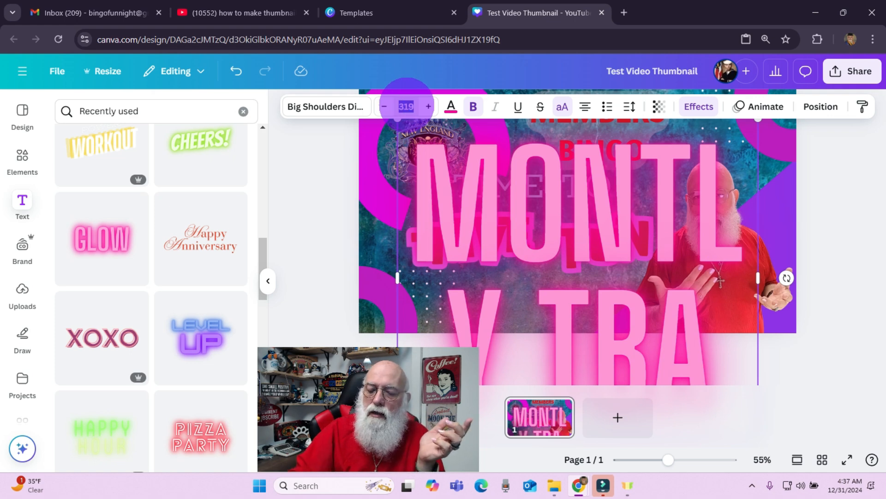
type("50")
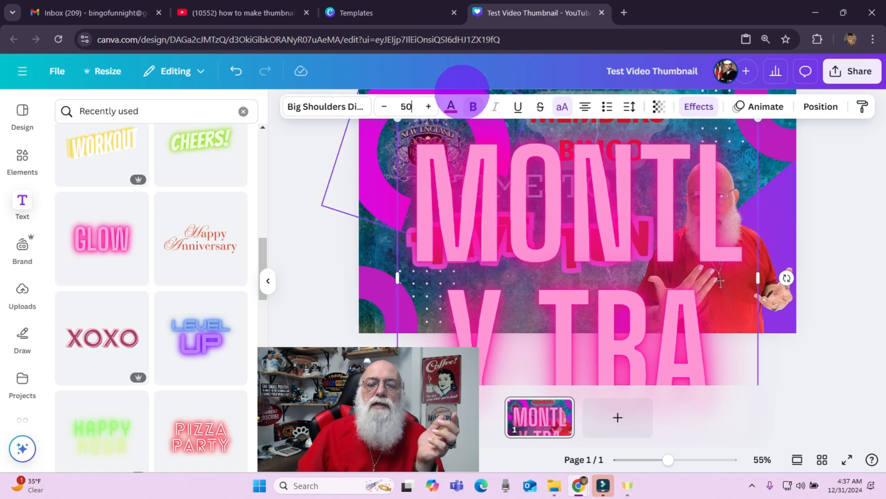
left_click(811, 200)
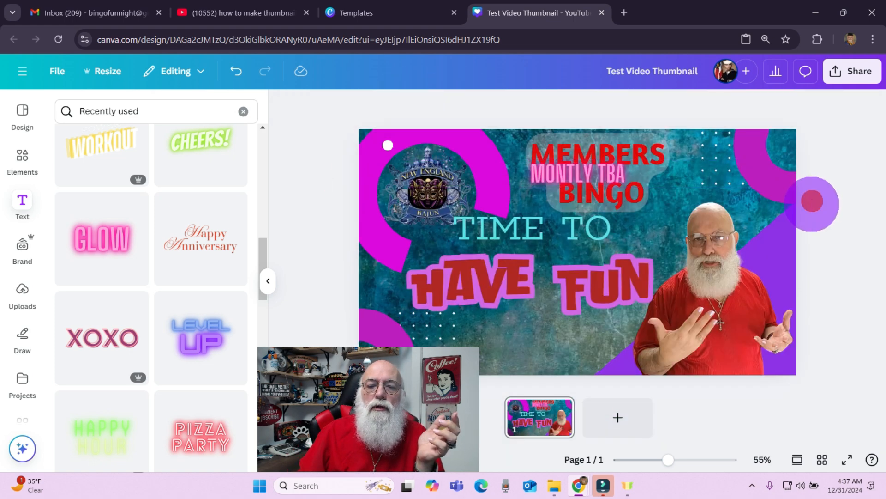
left_click_drag(577, 174, 539, 338)
Step: Select the whole "MONTLY TBA" line and enlarge its font size to 62
double_click(591, 337)
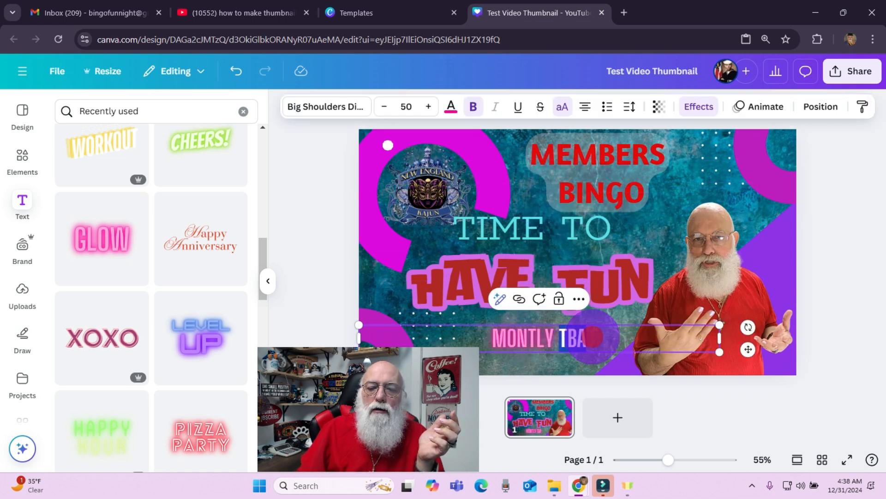
triple_click(593, 337)
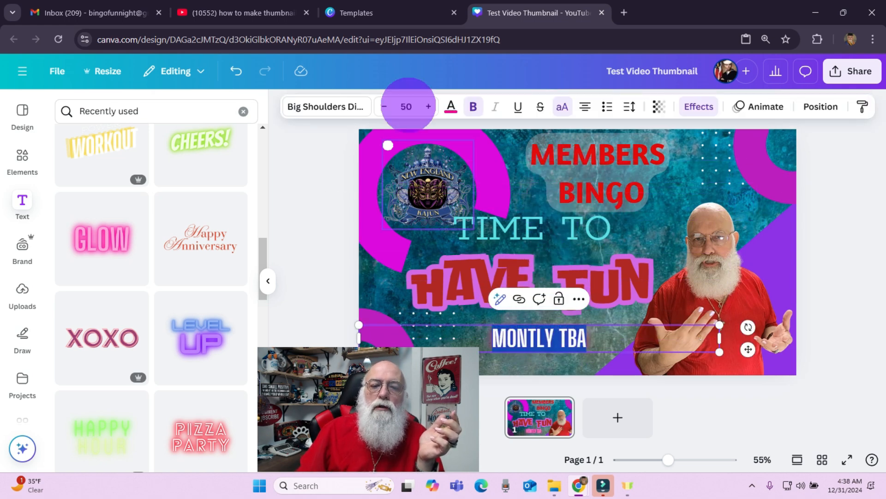
left_click(427, 106)
left_click(427, 106)
left_click(427, 106)
left_click(427, 107)
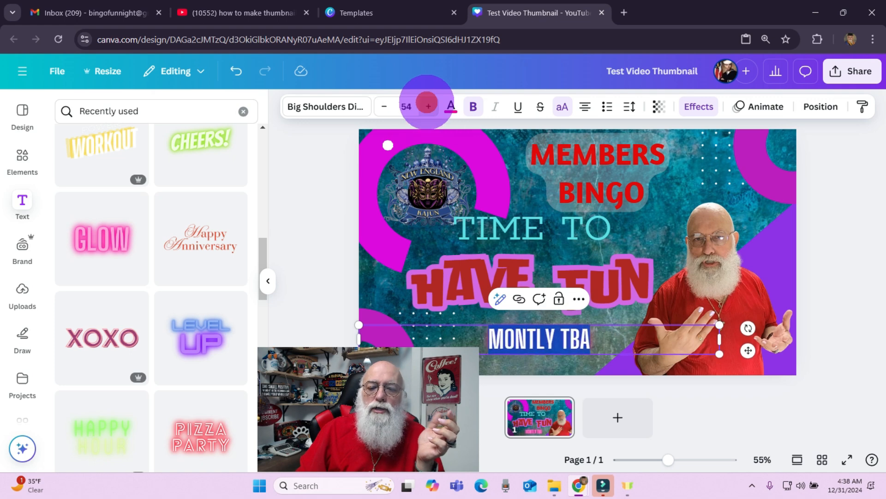
left_click(427, 106)
left_click(427, 106)
left_click(427, 106)
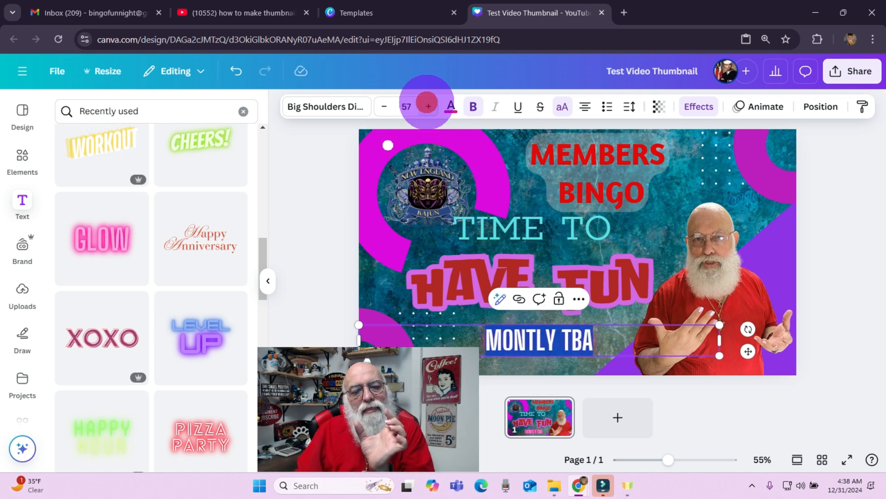
left_click(427, 106)
left_click(427, 106)
left_click(427, 106)
left_click(427, 106)
left_click(427, 106)
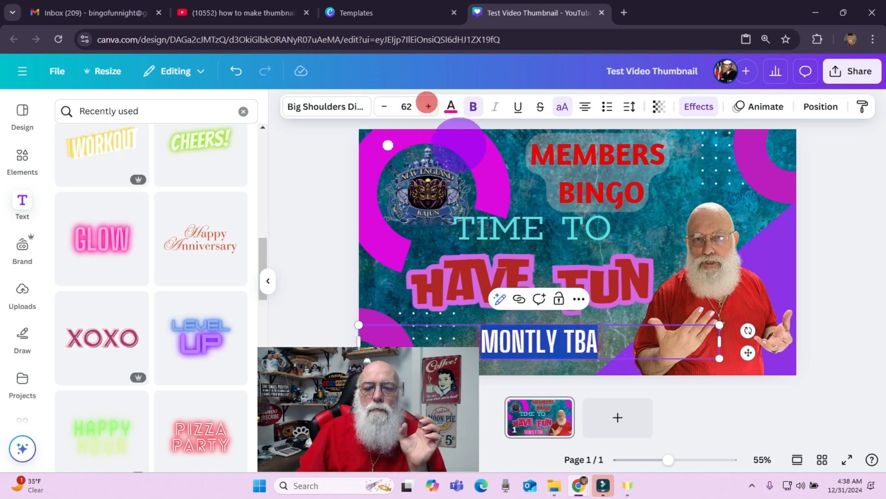
Step: Narrow the "MONTLY TBA" text box to fit closer around its wording beneath the "HAVE FUN" tagline
left_click(558, 343)
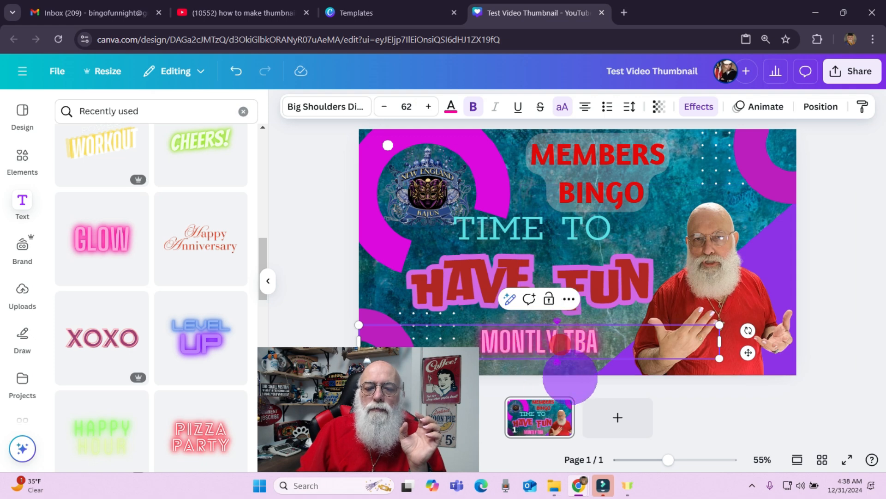
left_click_drag(551, 334, 561, 332)
left_click(720, 341)
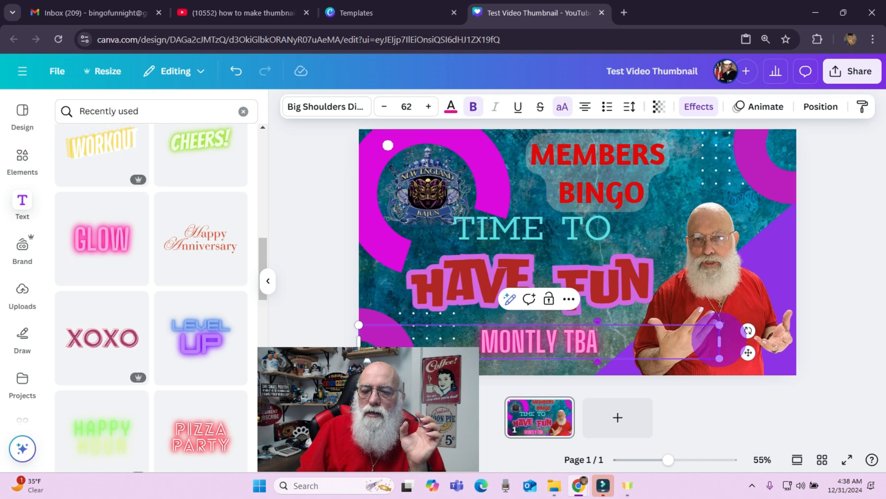
left_click_drag(719, 341, 588, 337)
left_click(552, 355)
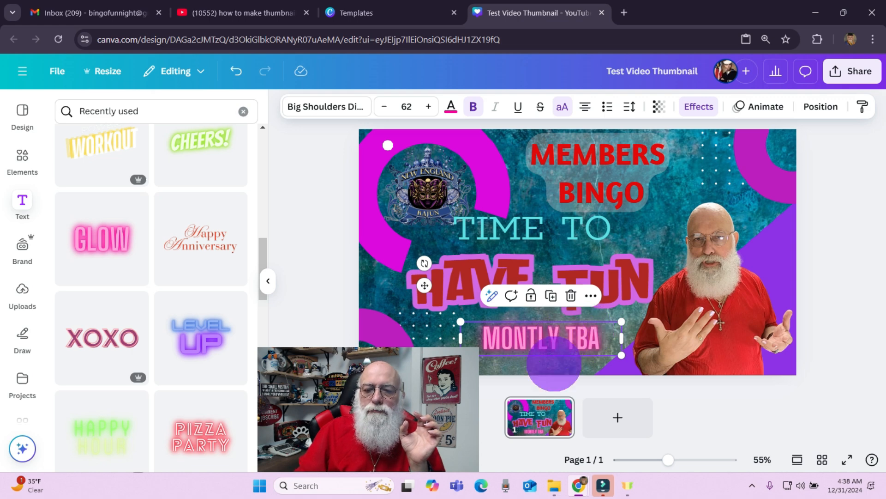
Step: Recolor the entire "MONTLY TBA" text with the purple from the Rainbow brand palette
double_click(564, 336)
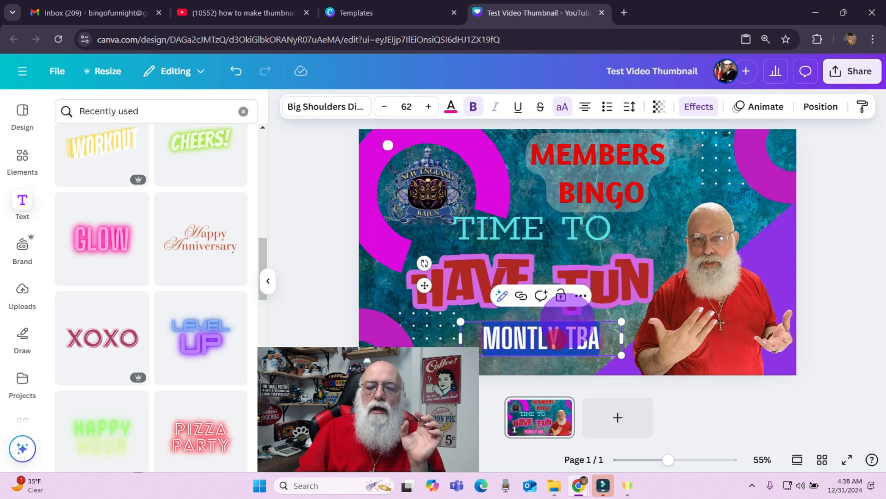
left_click(451, 106)
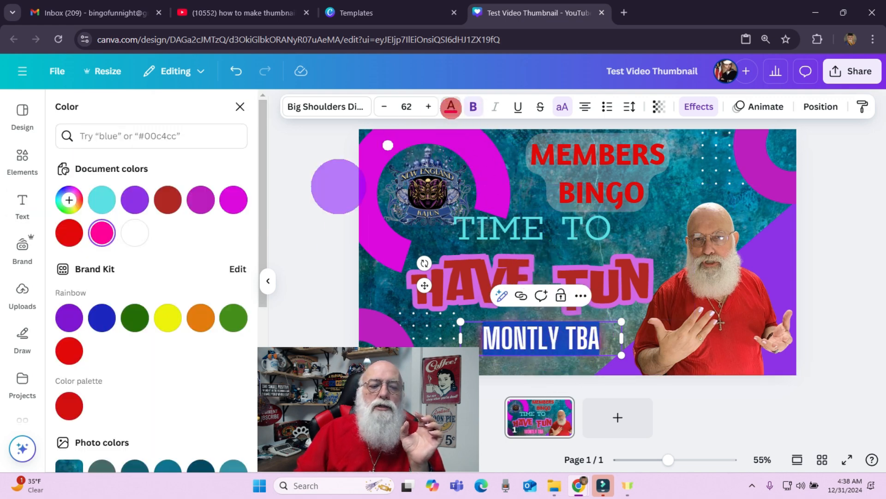
left_click(69, 319)
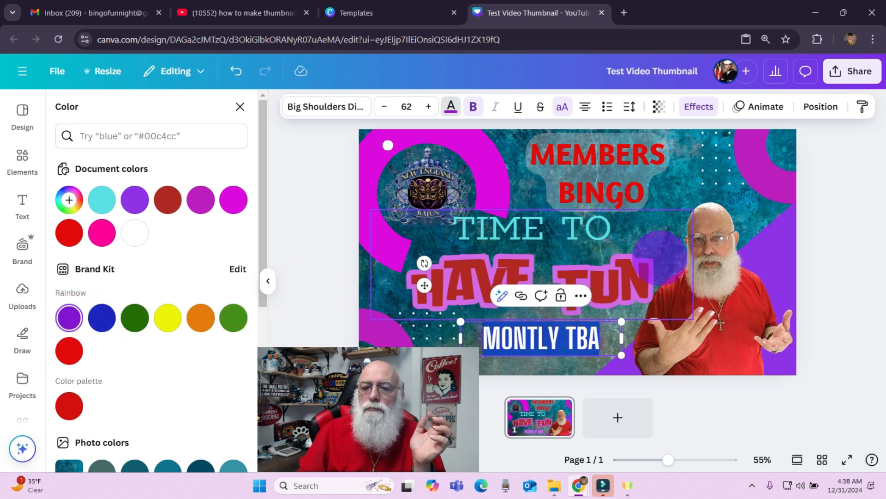
Step: Nudge the "MEMBERS BINGO" heading slightly right, try it without bold and restore the bold
left_click_drag(709, 177, 715, 178)
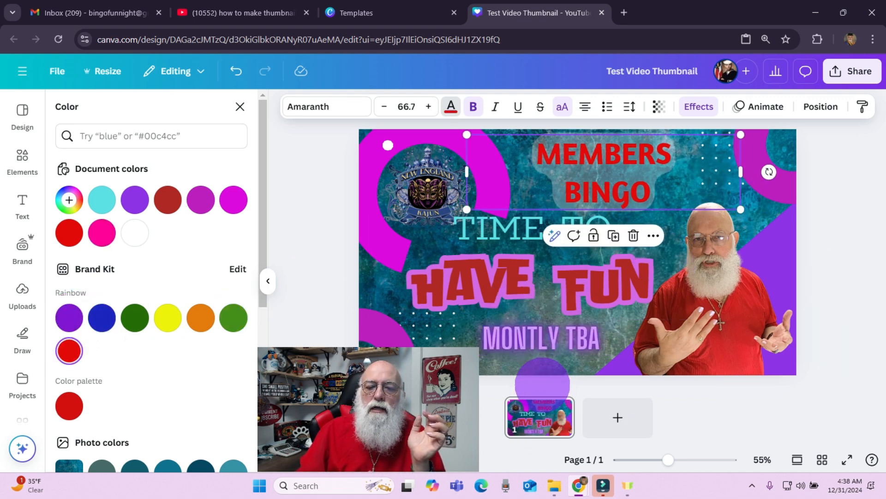
left_click(473, 107)
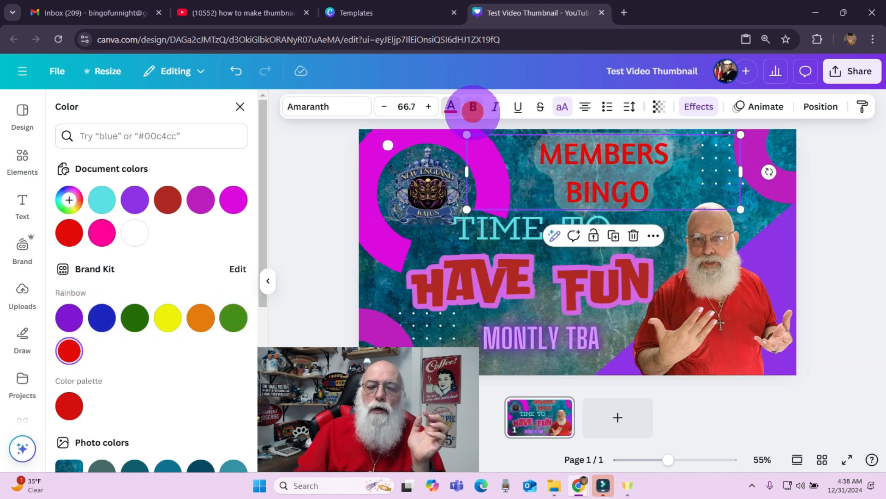
left_click(472, 105)
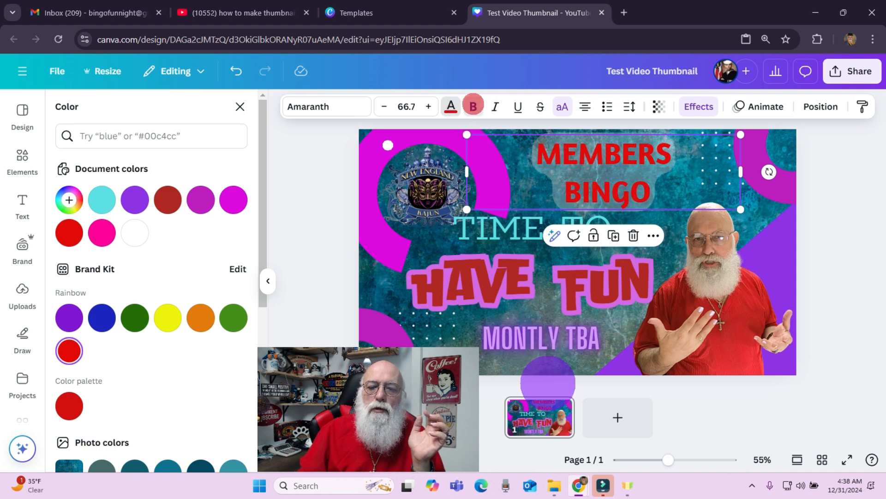
Step: Try the "MONTLY TBA" text without bold and restore the bold on the whole line
left_click(539, 344)
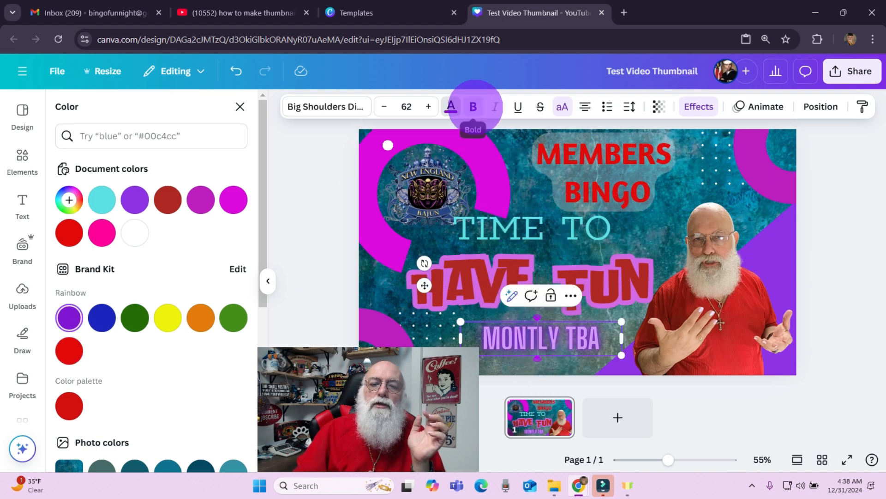
left_click(472, 106)
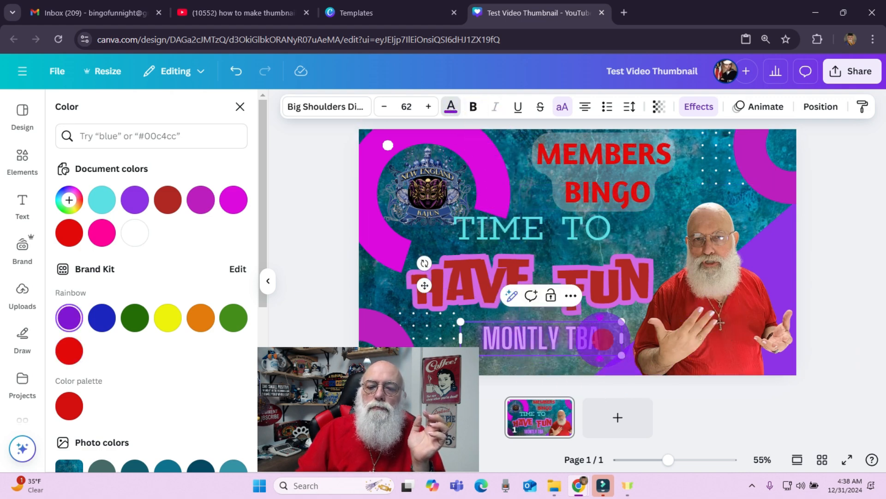
double_click(600, 339)
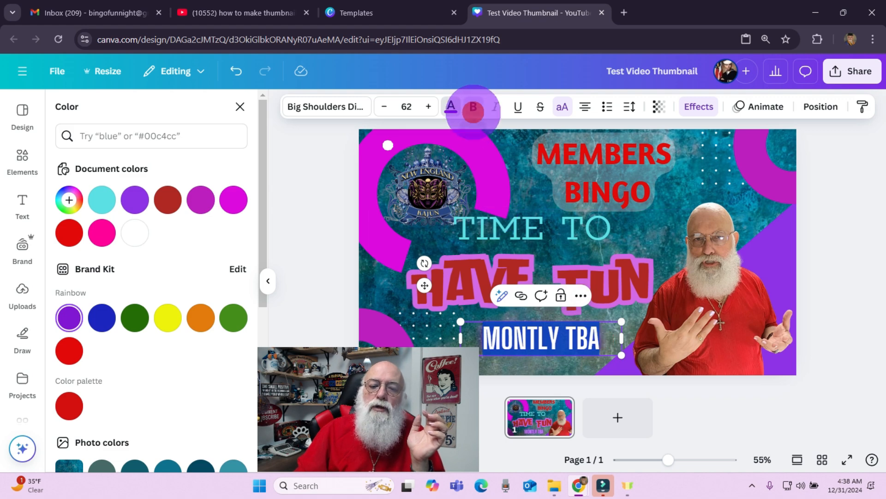
left_click(473, 107)
left_click(473, 111)
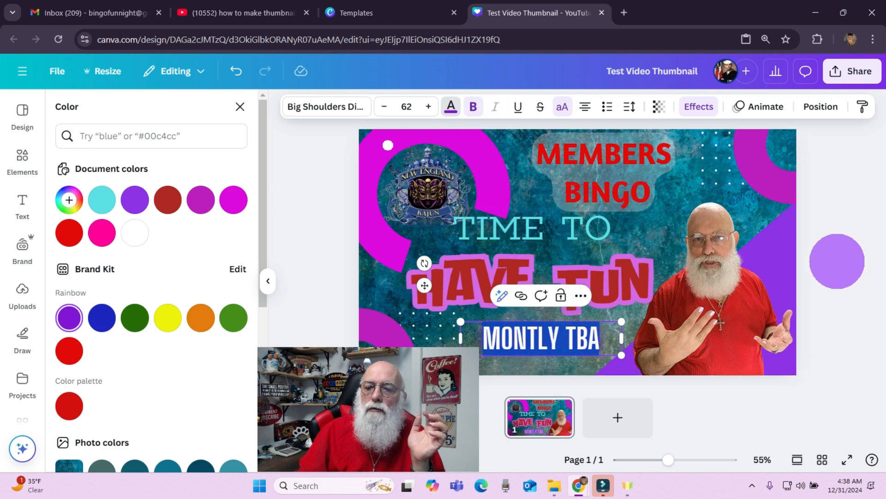
Step: Deselect the text and save the thumbnail design
left_click(836, 259)
left_click(318, 219)
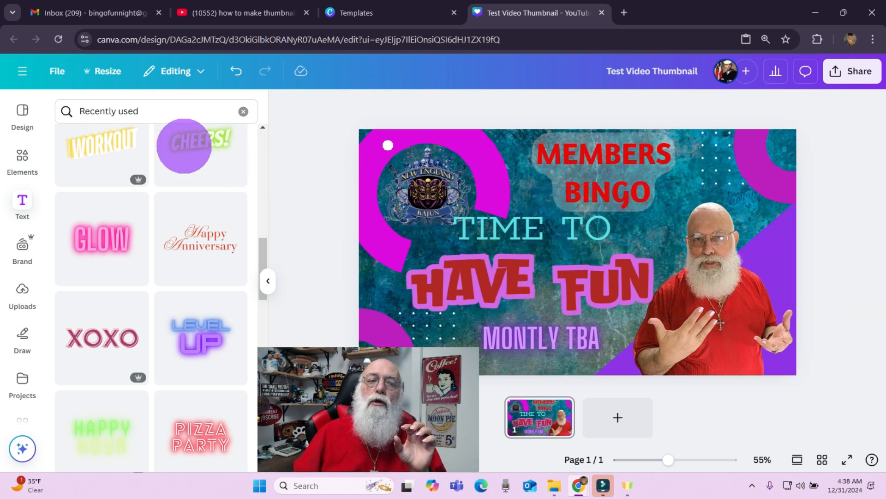
left_click(56, 74)
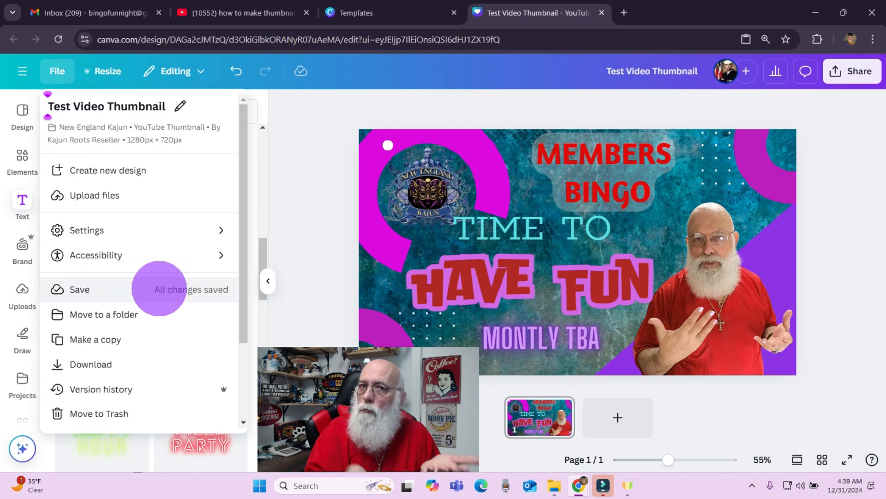
left_click(159, 288)
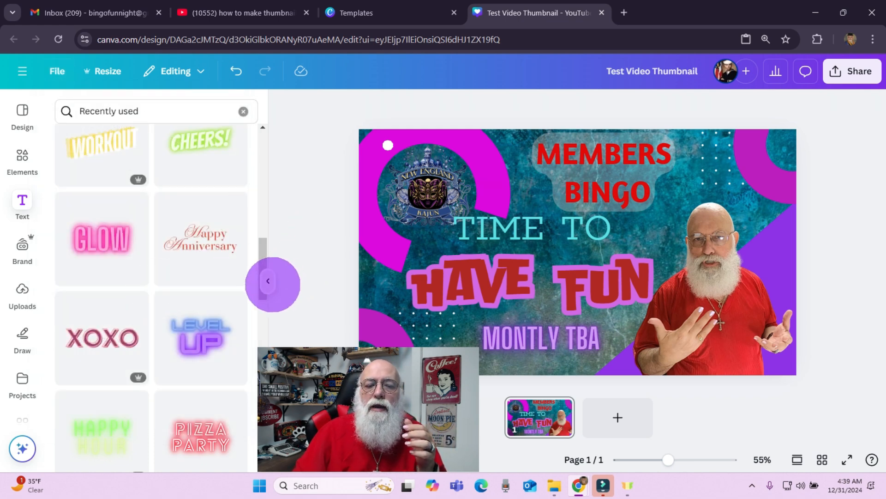
Step: Examine the thumbnail's readability at a small 11% zoom, and bring the view back to 65%
left_click(268, 280)
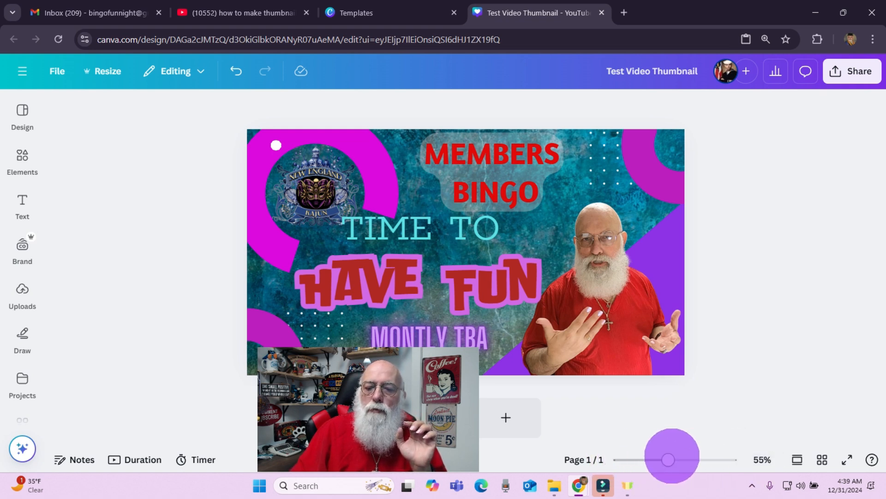
left_click_drag(668, 460, 621, 459)
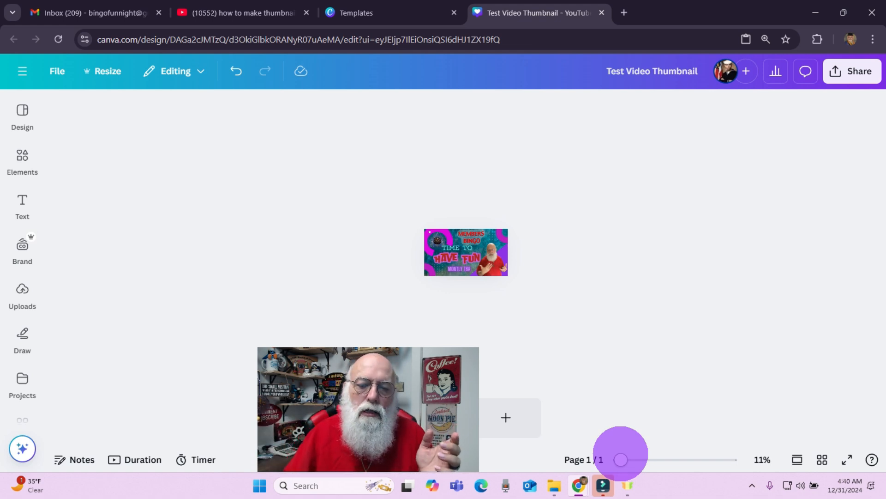
left_click(720, 458)
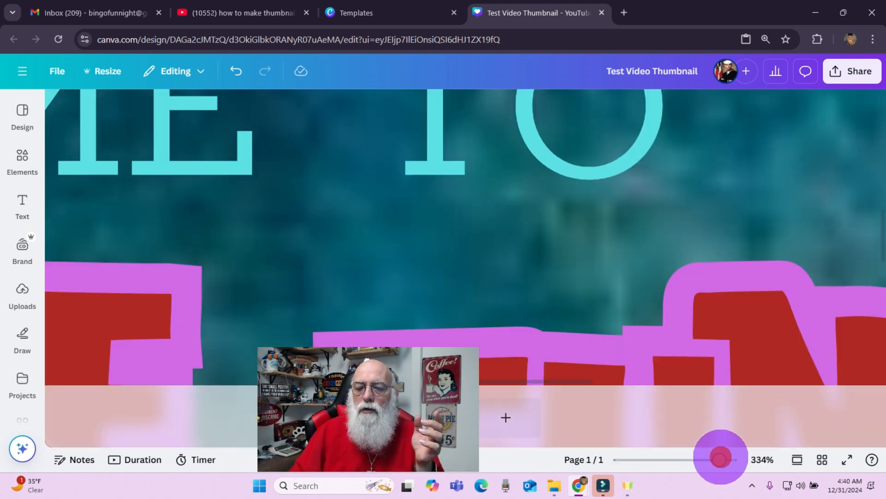
left_click(672, 458)
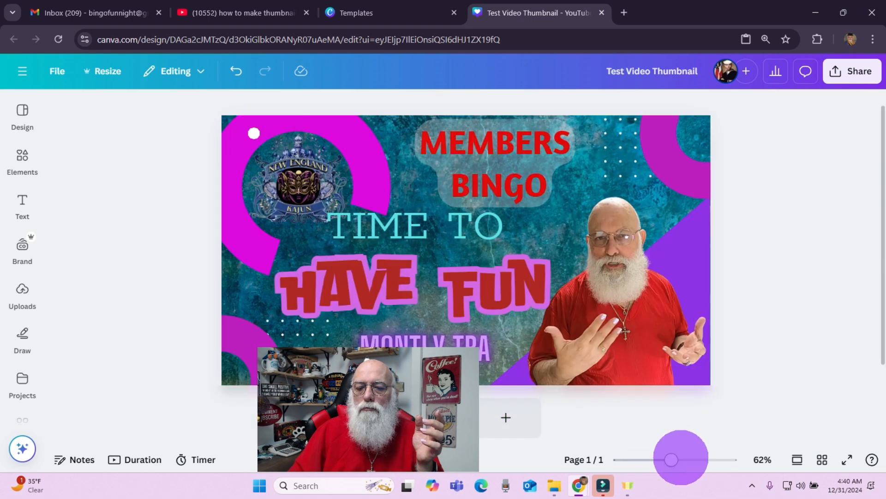
left_click_drag(684, 456, 673, 456)
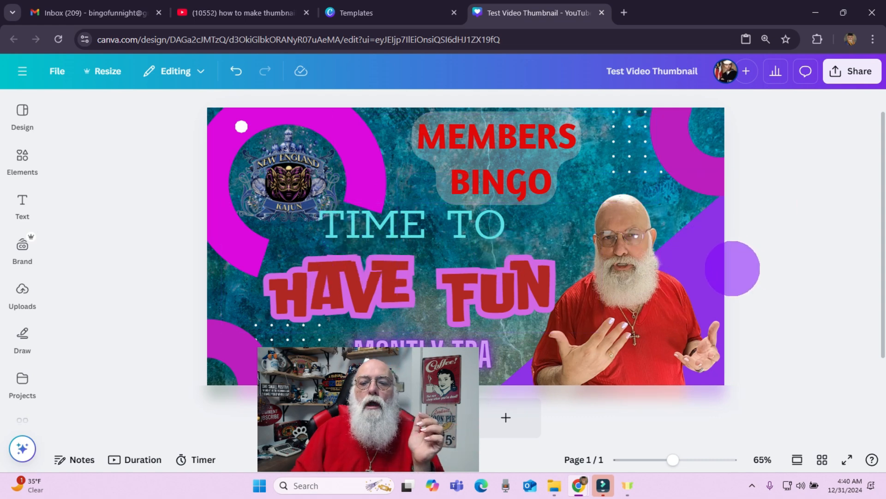
Step: Shrink the New England Kajun logo slightly and shift it up and left within the magenta ring
left_click(486, 157)
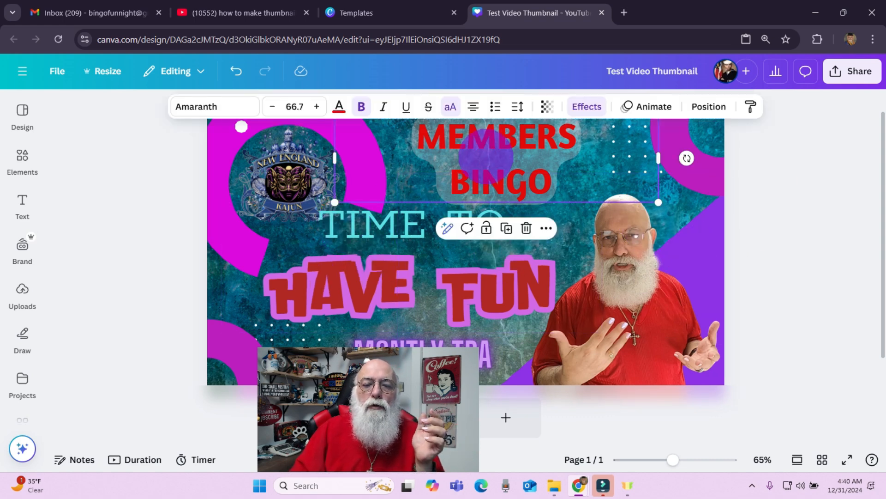
left_click(486, 157)
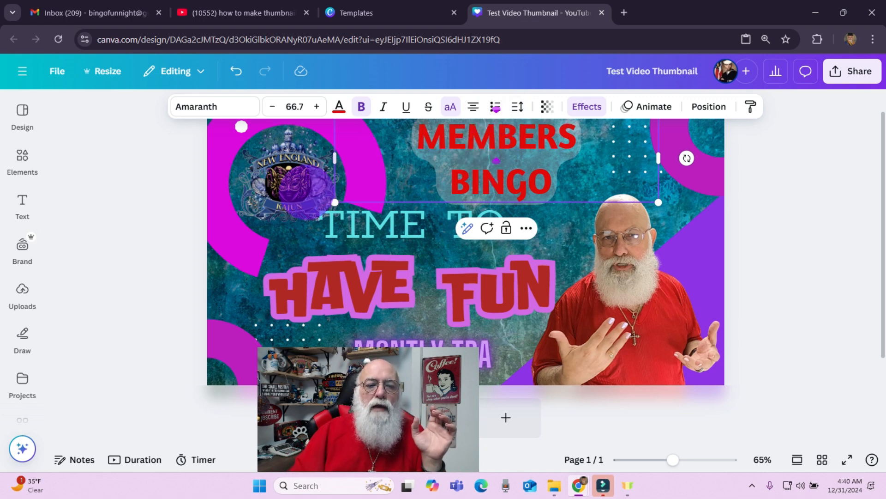
left_click(289, 180)
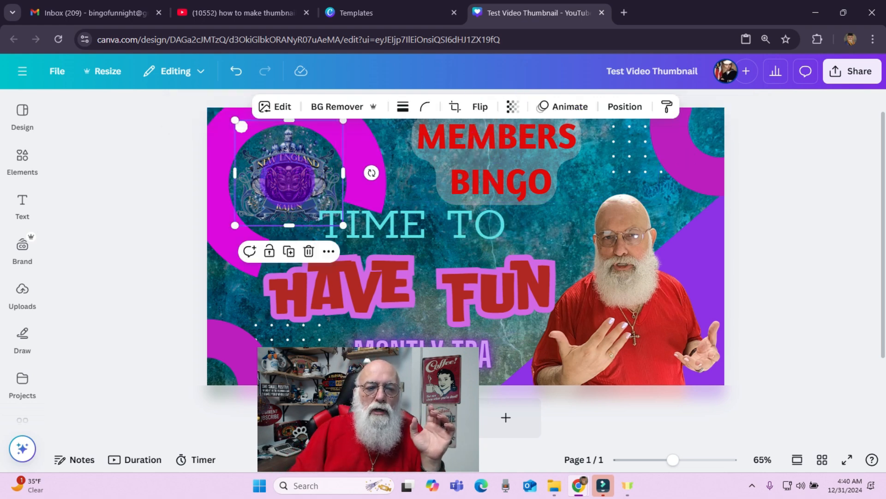
left_click(241, 126)
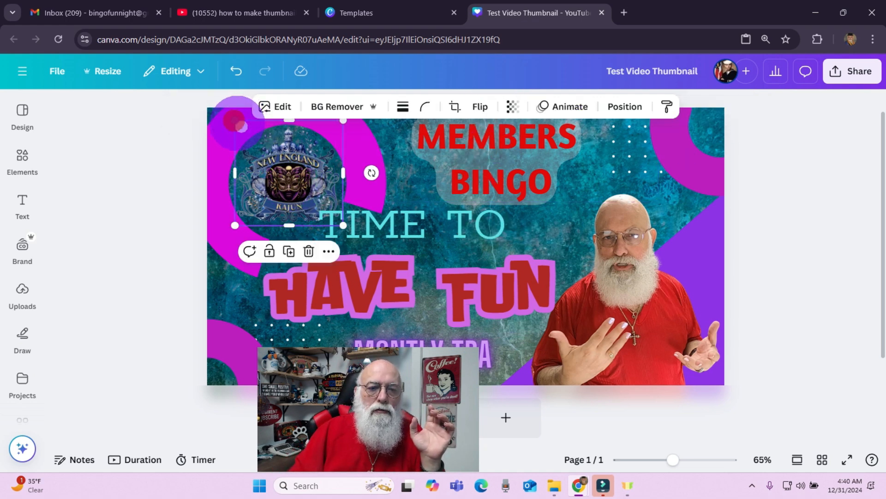
left_click_drag(235, 121, 244, 129)
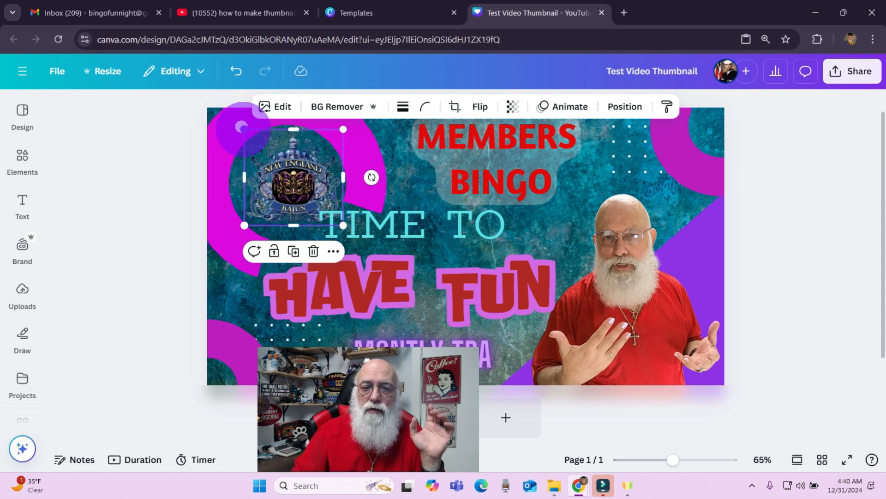
left_click_drag(287, 179, 280, 171)
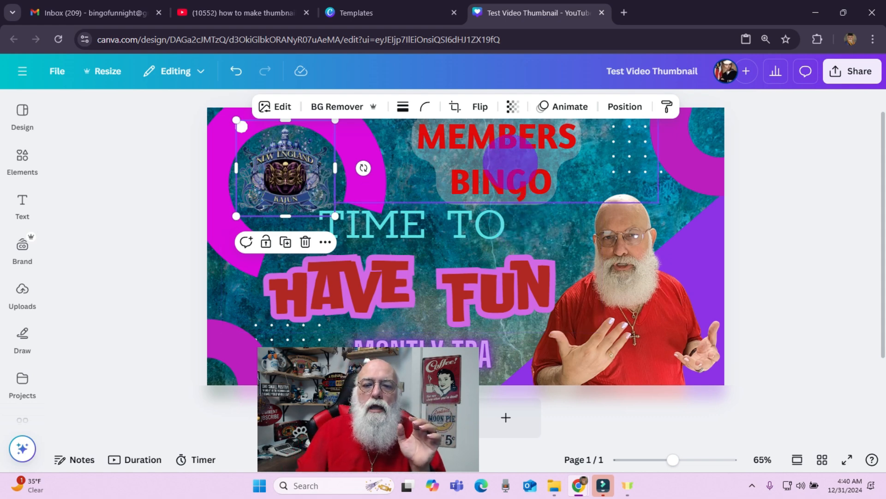
Step: Lower the "TIME TO HAVE FUN" tagline slightly and move the "MEMBERS BINGO" heading down and left
left_click(465, 237)
left_click_drag(465, 237, 461, 243)
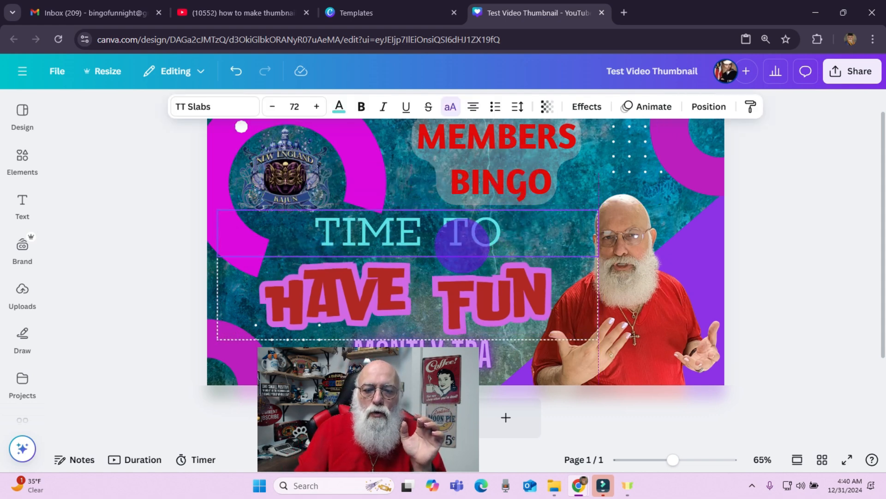
left_click(488, 190)
left_click_drag(492, 169, 480, 184)
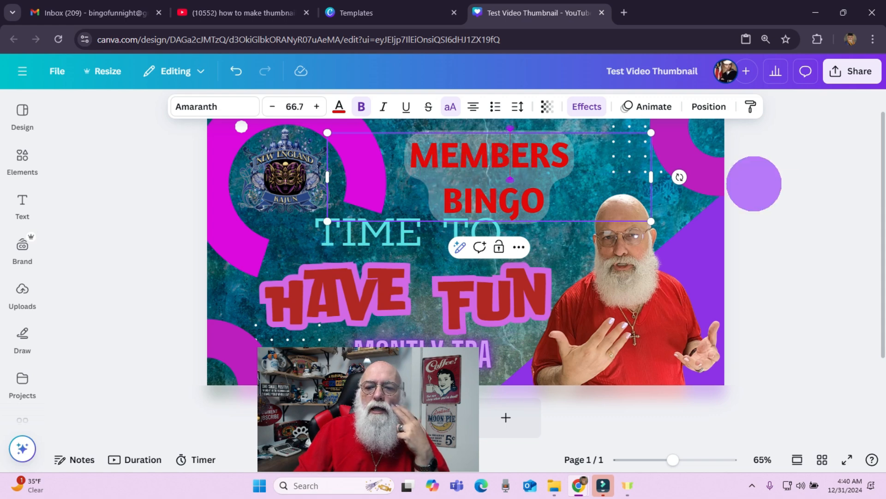
left_click(762, 155)
Step: Fine-tune the "MEMBERS BINGO" heading's position, a little further up and left above the tagline
left_click(510, 185)
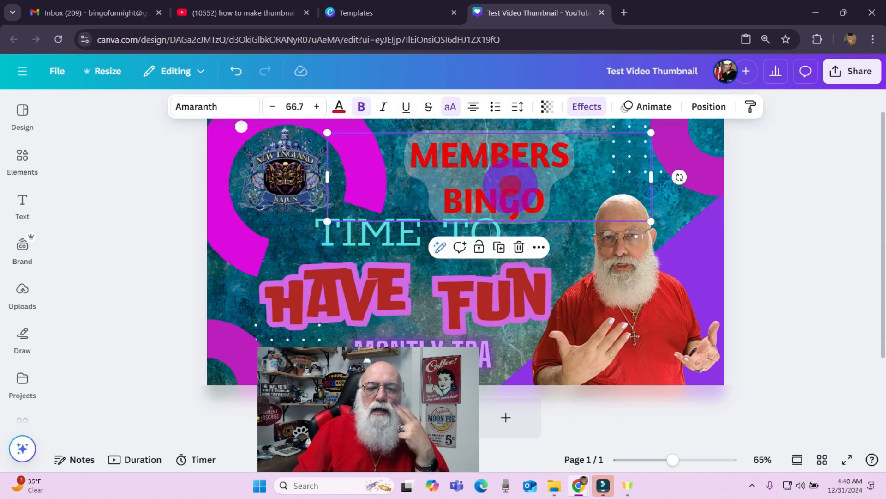
left_click_drag(510, 185, 487, 188)
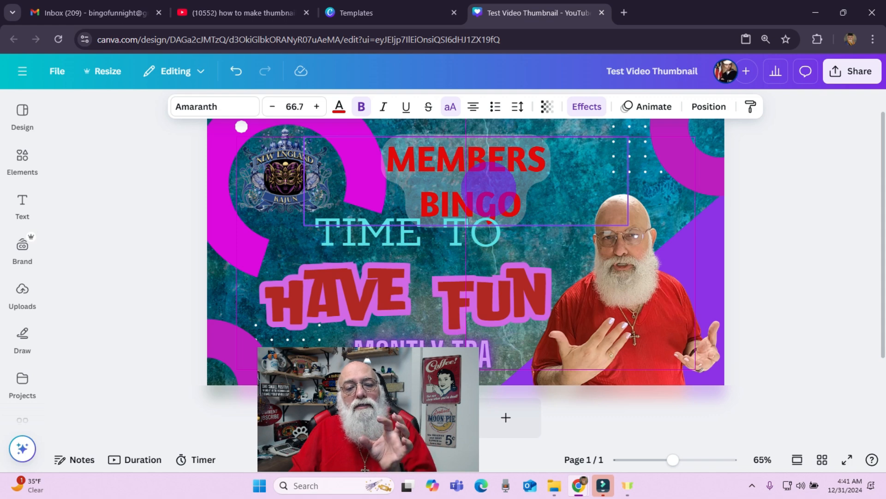
left_click_drag(489, 185, 506, 177)
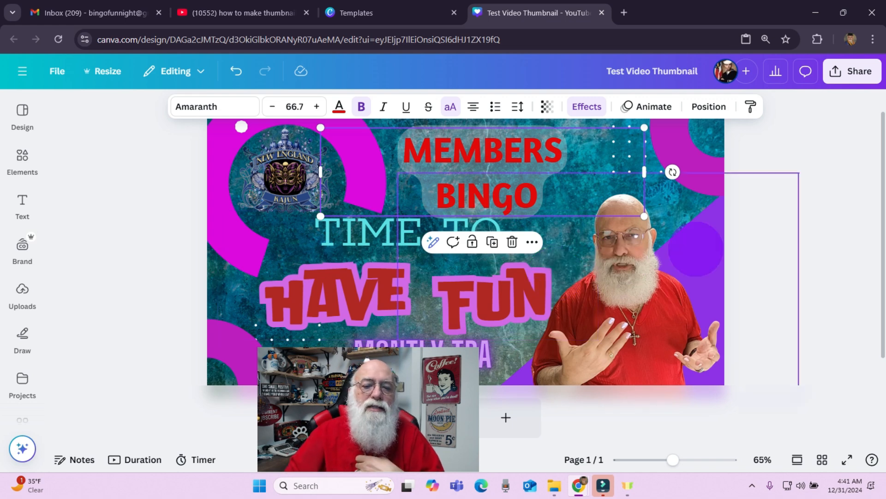
Step: Deselect the heading and save the design with the rearranged logo and text
left_click(787, 172)
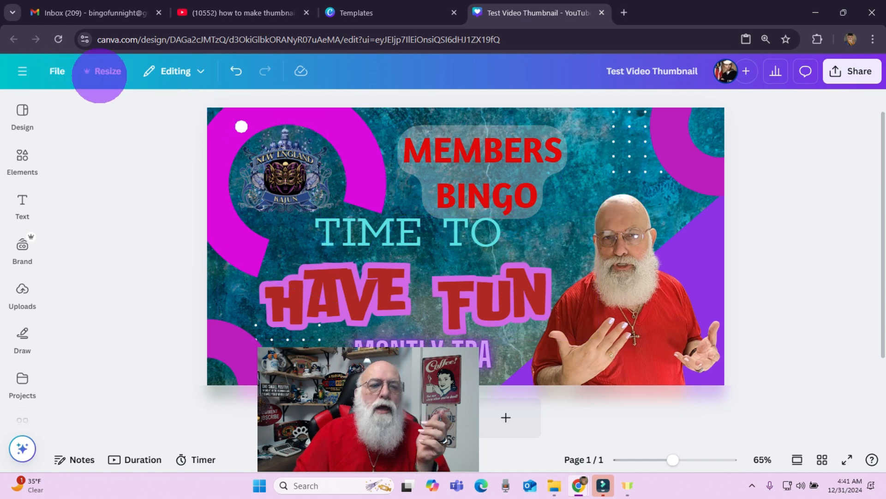
left_click(55, 71)
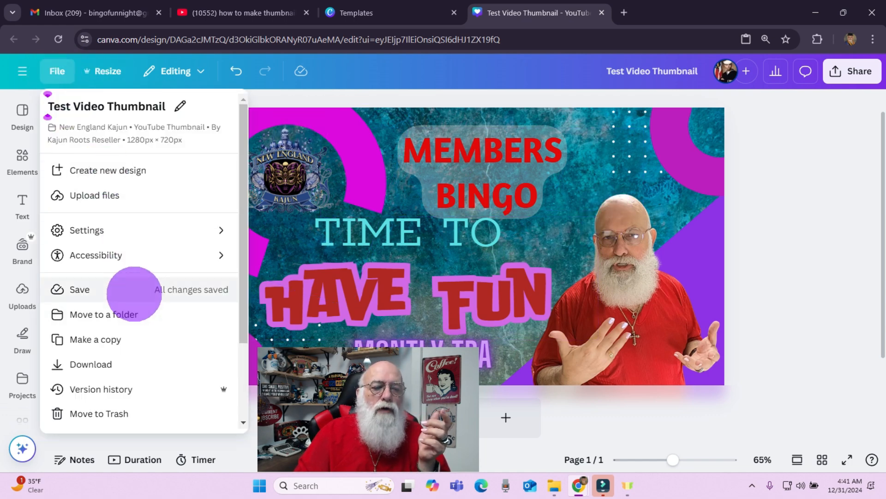
left_click(134, 293)
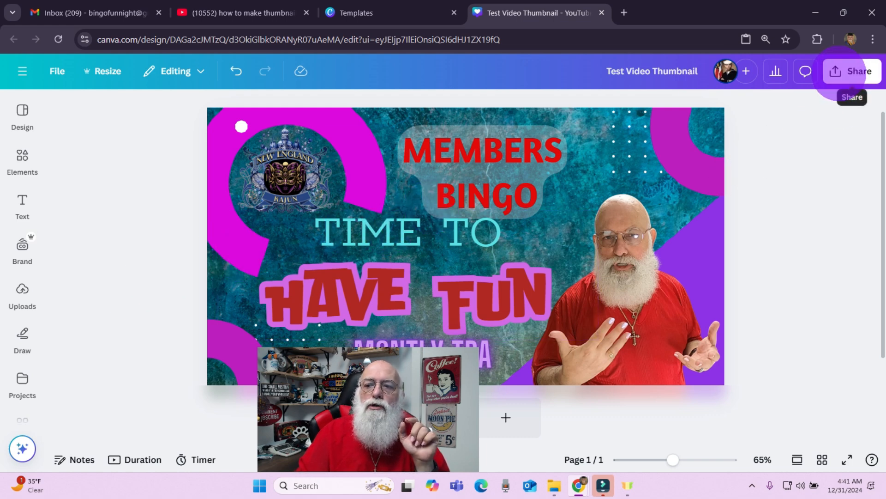
Step: Download the Test Video Thumbnail design as a PNG at size 1 (1,280 × 720 px)
left_click(852, 71)
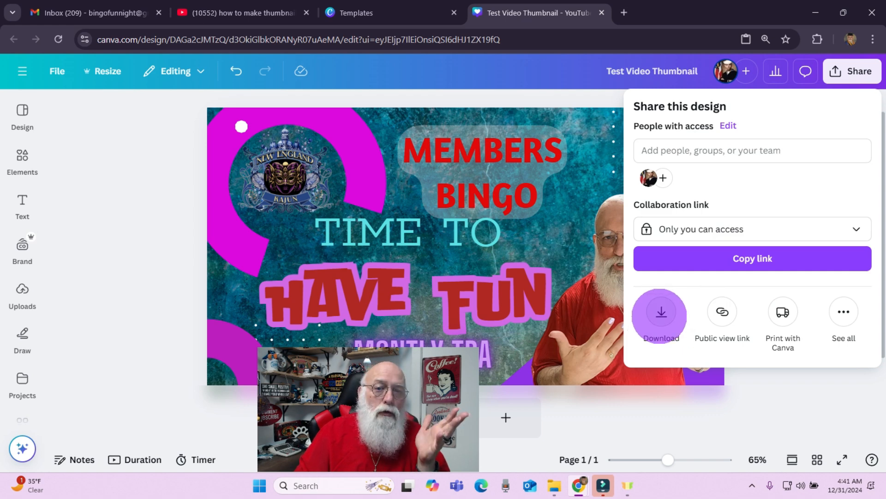
left_click(661, 313)
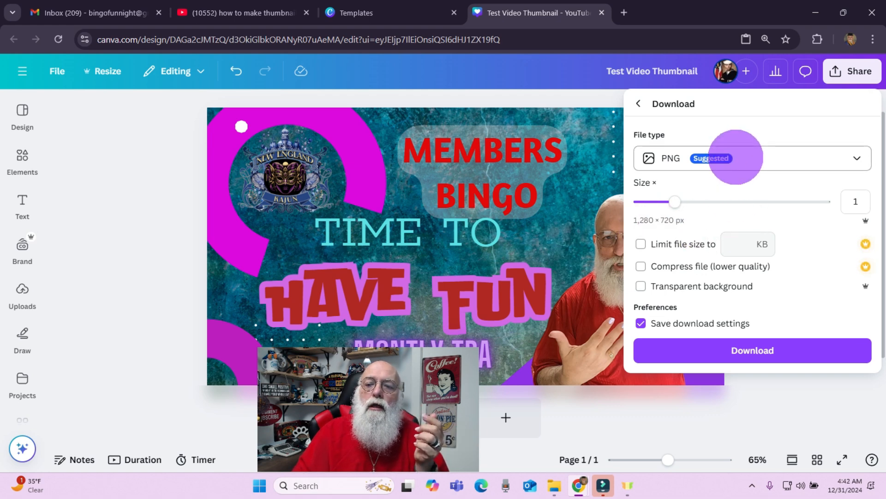
left_click(734, 156)
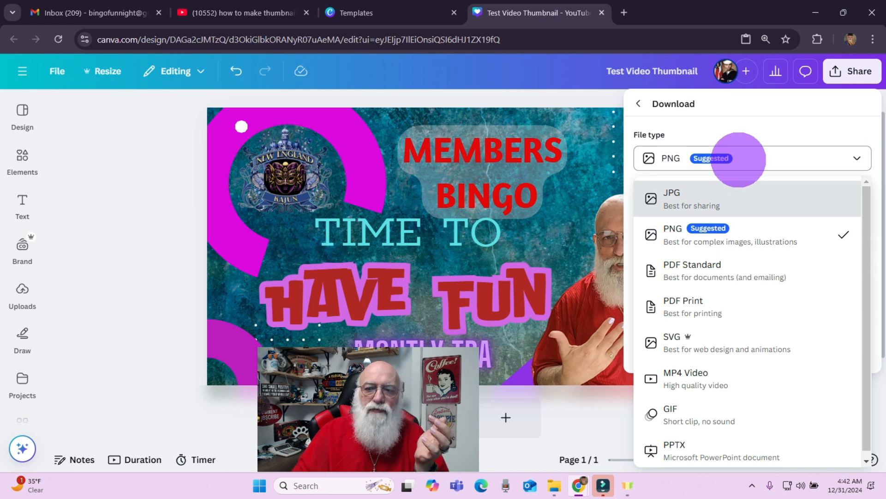
left_click(739, 159)
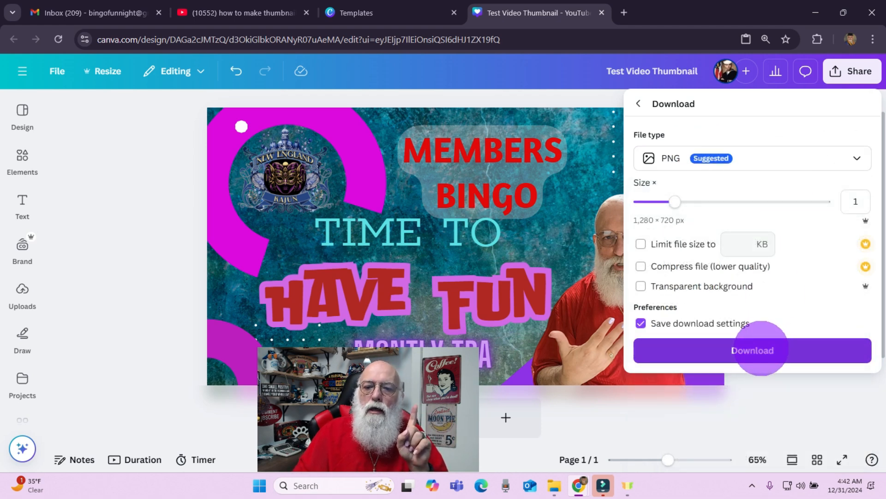
left_click(761, 350)
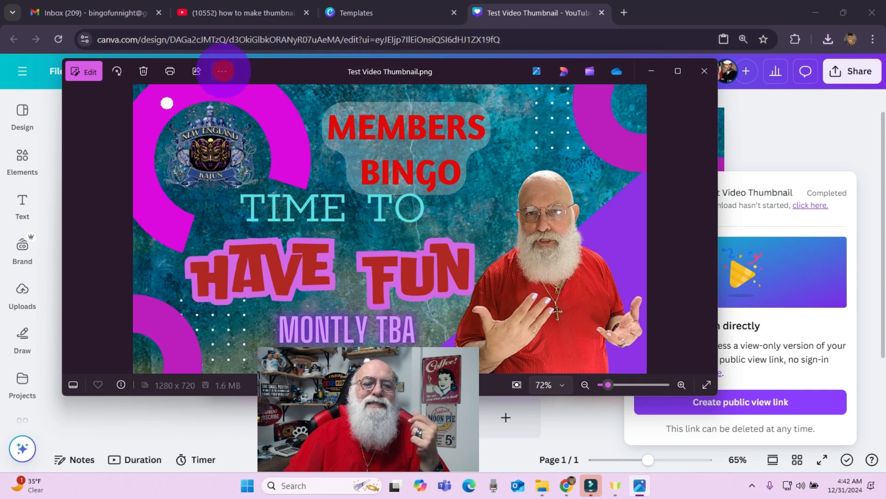
Step: Save a copy of the downloaded PNG in the "How to Make Thumbnails with Canva ~ Canva Tutorial" folder on TOSHIBA EXT (H:) and close the image viewer
left_click(222, 72)
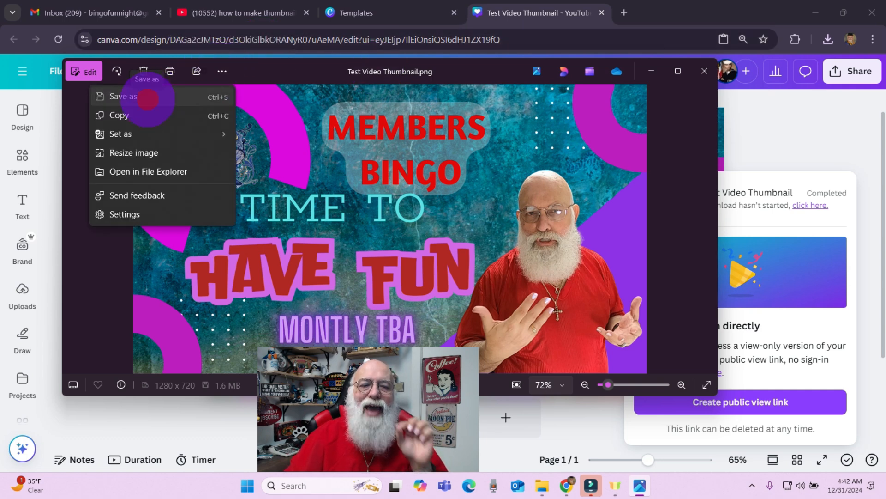
left_click(148, 98)
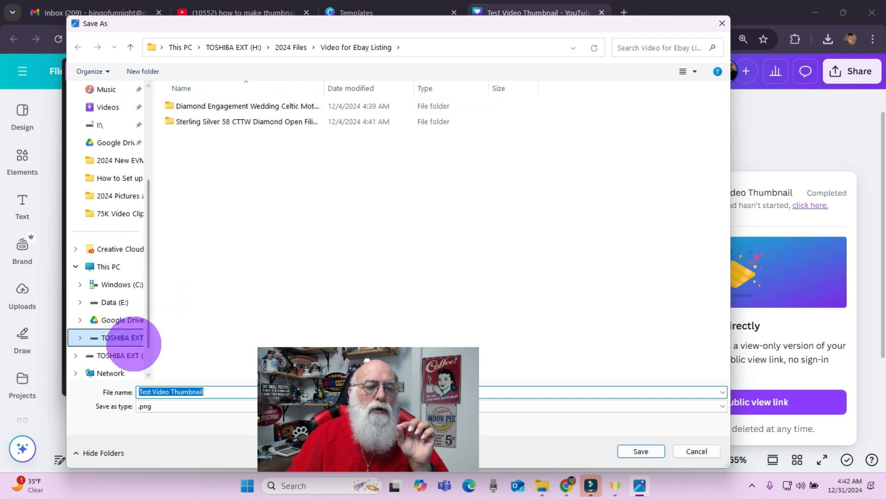
left_click(116, 303)
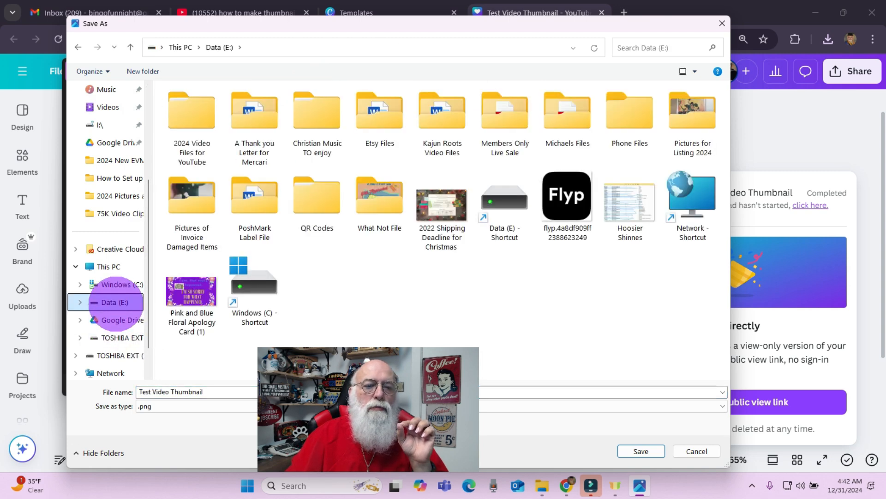
left_click(128, 354)
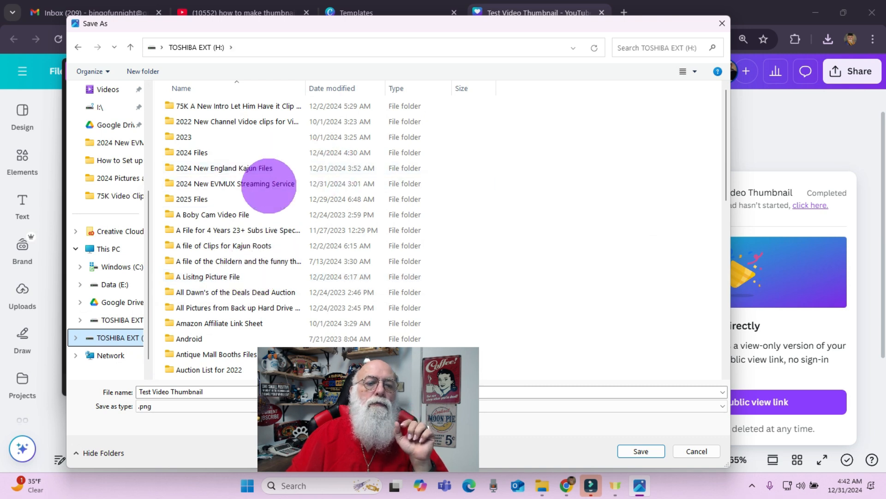
double_click(251, 169)
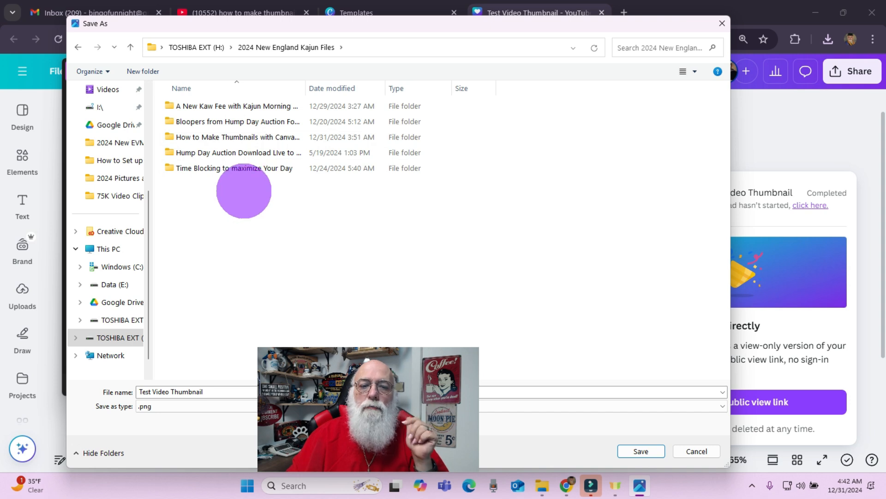
left_click(132, 72)
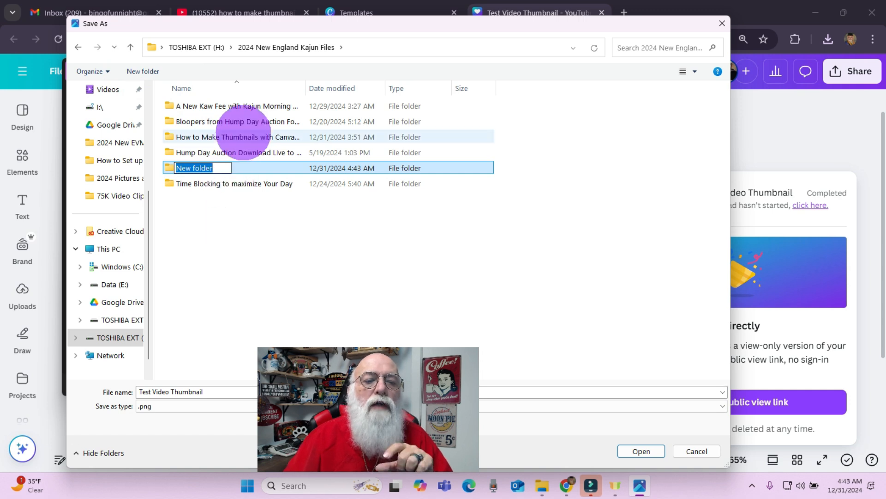
double_click(240, 137)
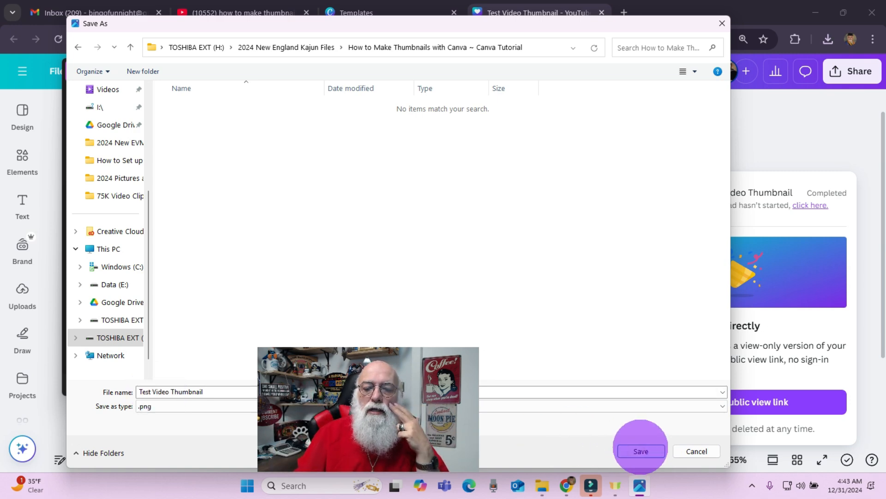
left_click(640, 451)
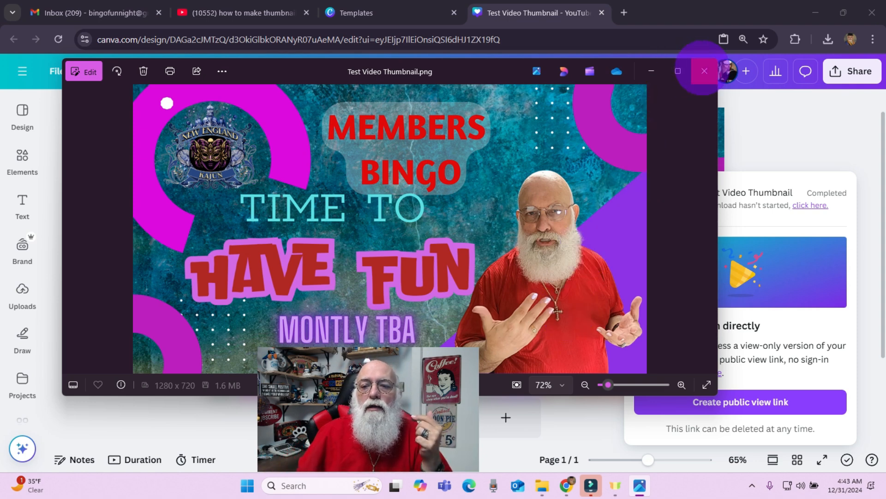
left_click(704, 71)
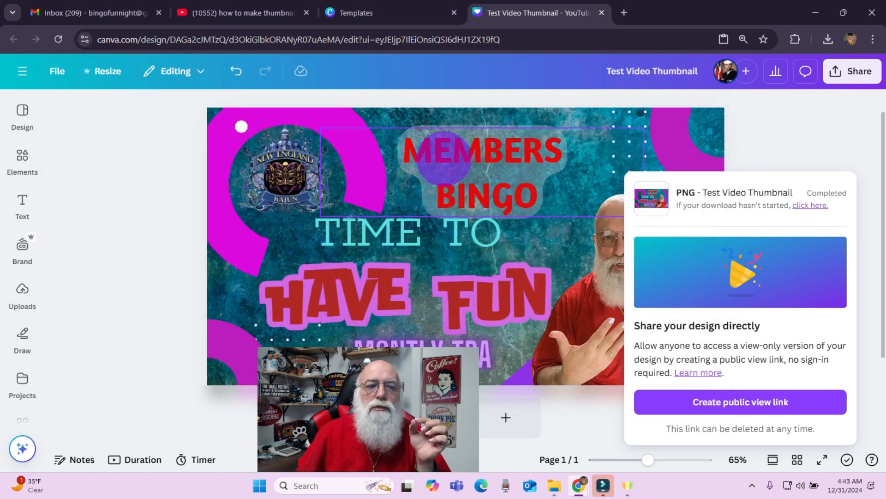
Step: Open the New England Kajun folder among the project folders and look through its designs
left_click(57, 71)
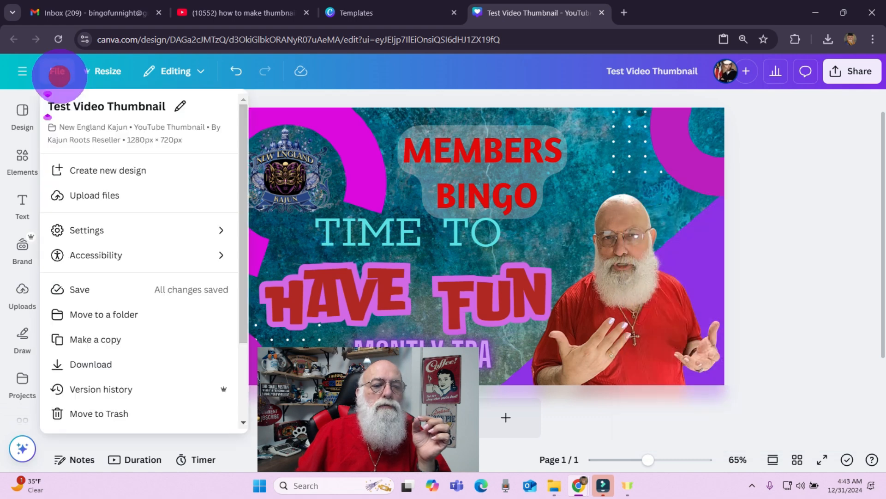
left_click(57, 72)
left_click(21, 384)
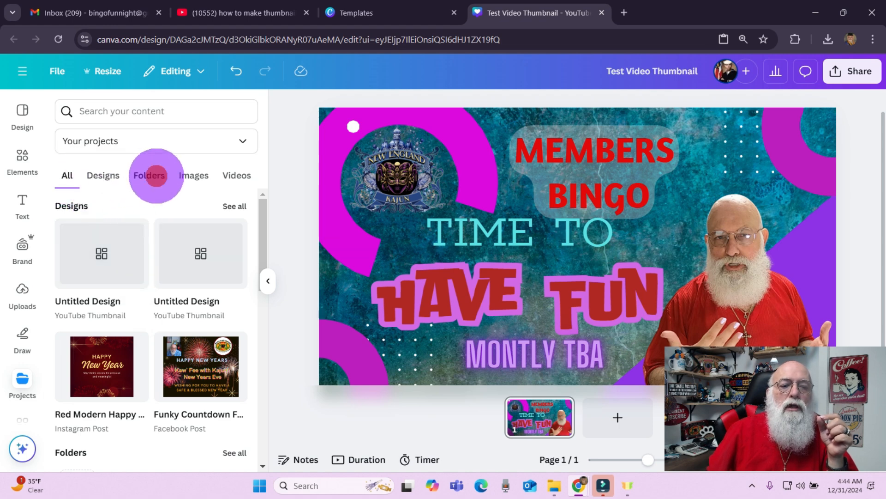
left_click(156, 176)
scroll(175, 295, "down", 2)
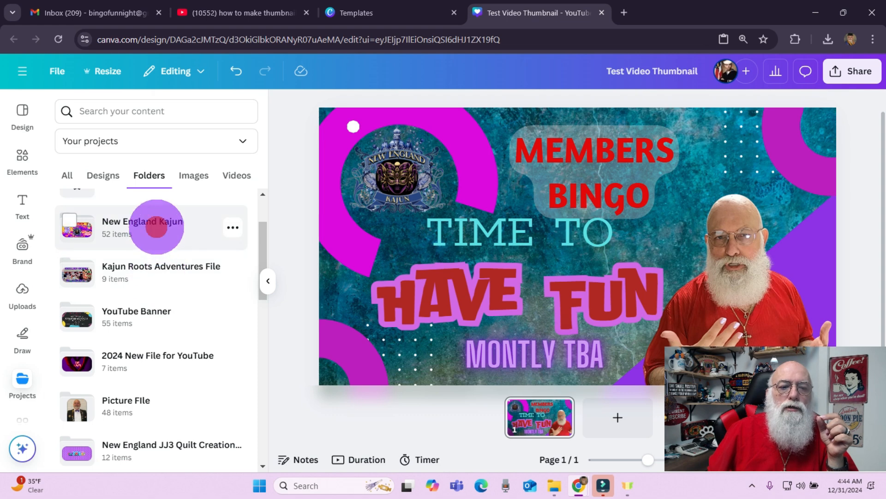
left_click(156, 227)
scroll(160, 239, "down", 1)
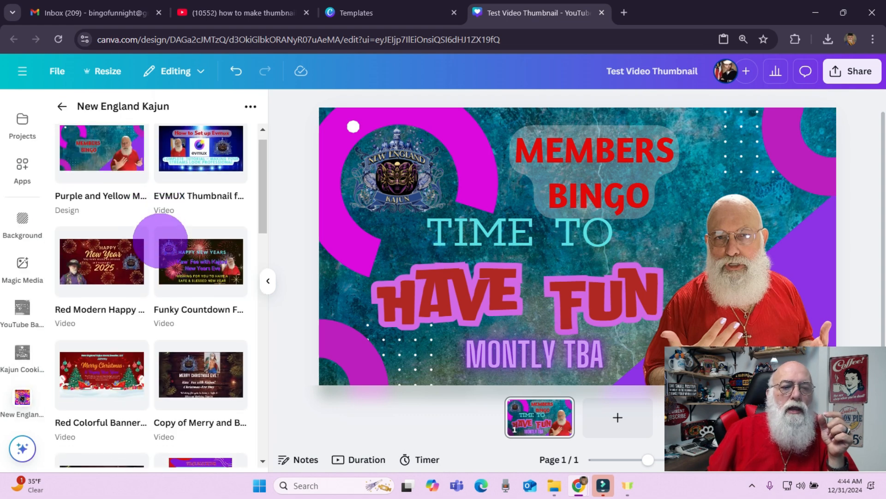
scroll(158, 237, "up", 1)
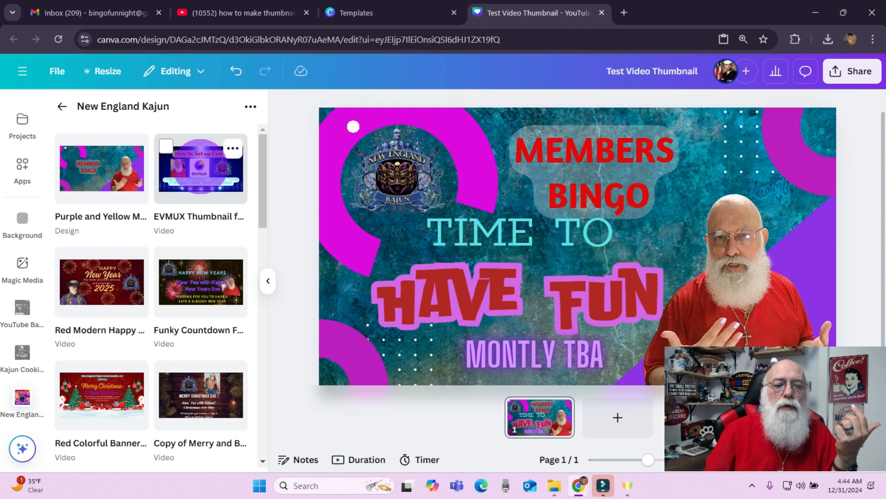
Step: Try choosing the EVMUX thumbnail, dismiss the add-as-new-page choice, and browse the folder's other designs
left_click(199, 166)
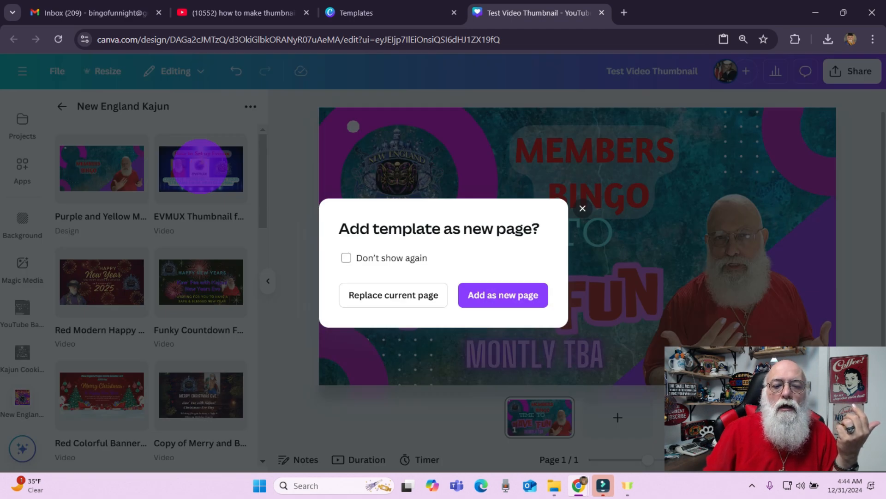
left_click(582, 208)
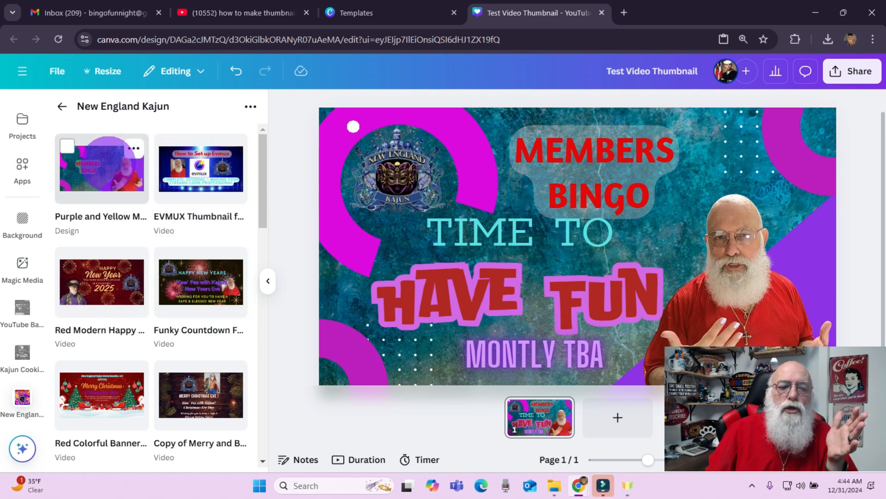
scroll(161, 263, "down", 3)
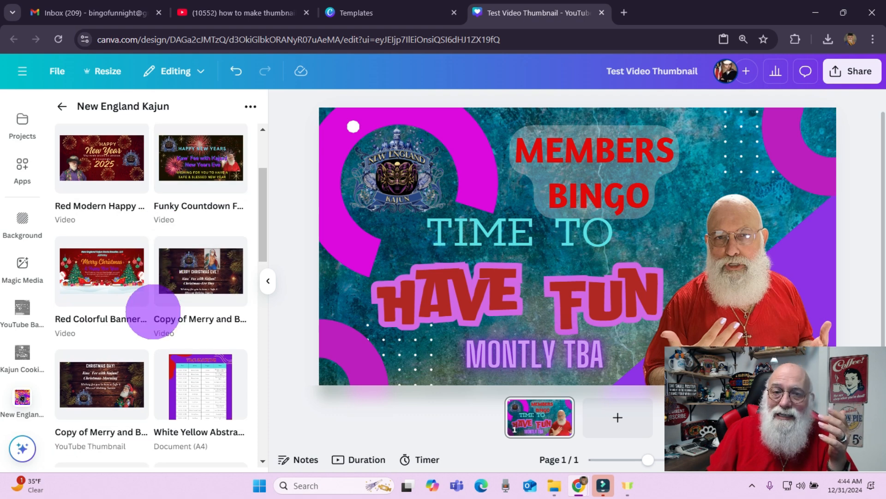
scroll(153, 311, "up", 3)
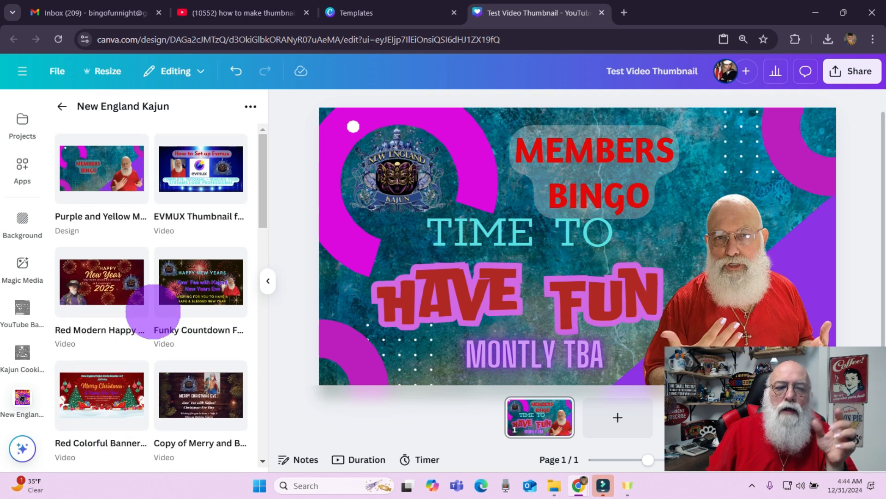
scroll(153, 311, "down", 3)
scroll(153, 311, "up", 2)
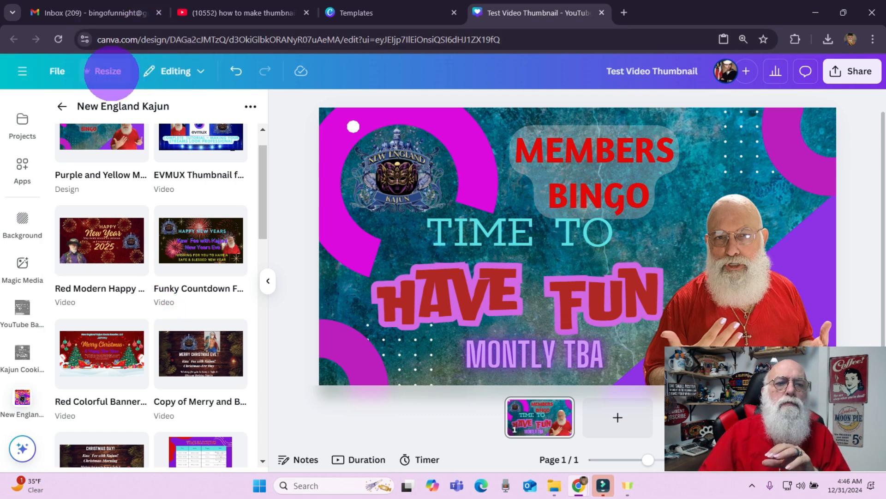
Step: Open the resize options for the thumbnail design
left_click(109, 71)
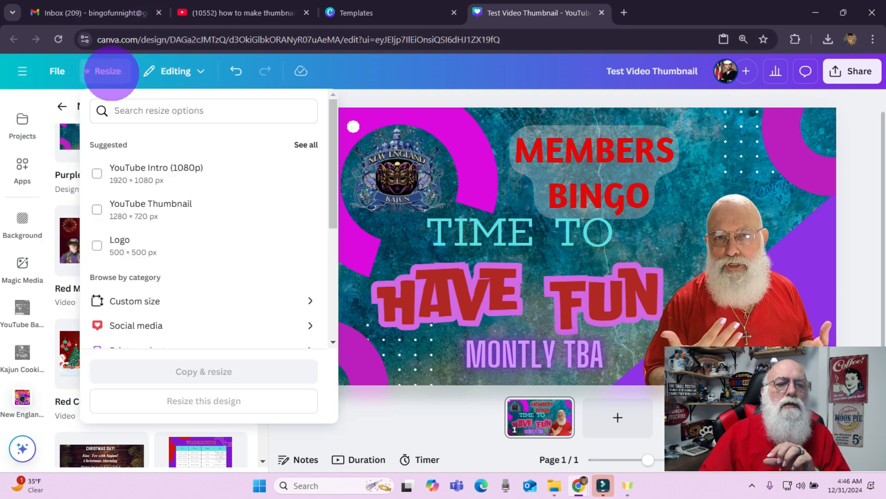